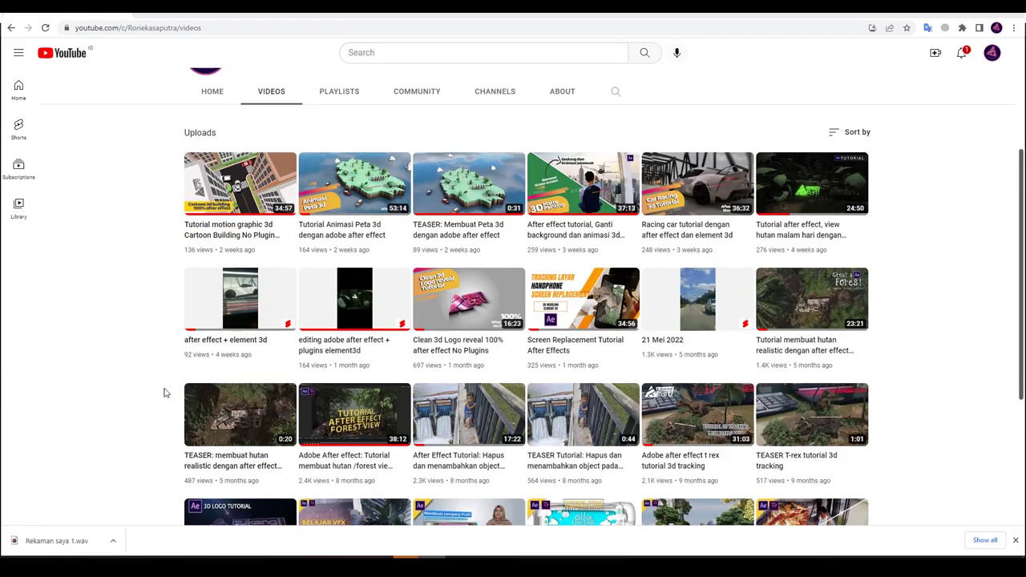
# Scroll down through the channel's uploaded videos and back up to the top.
pyautogui.scroll(1, 172, 385)
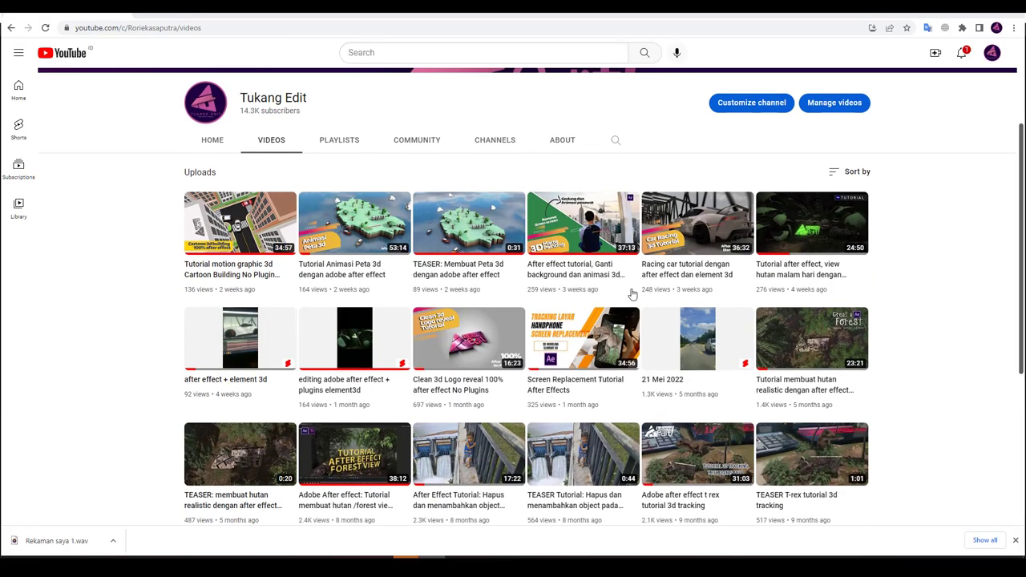
pyautogui.scroll(-2, 928, 271)
pyautogui.scroll(-2, 927, 271)
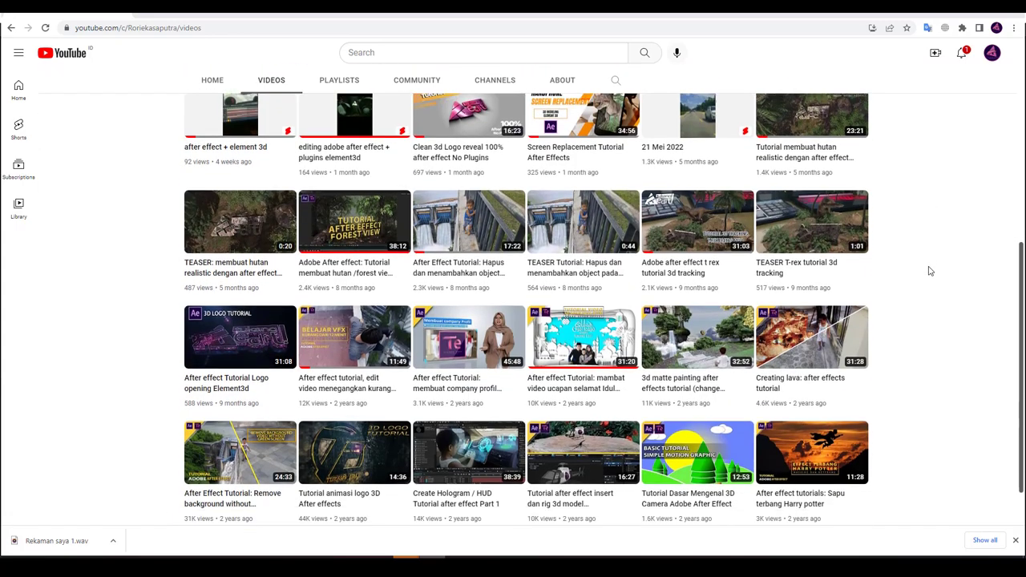
pyautogui.scroll(-2, 929, 271)
pyautogui.scroll(-3, 929, 271)
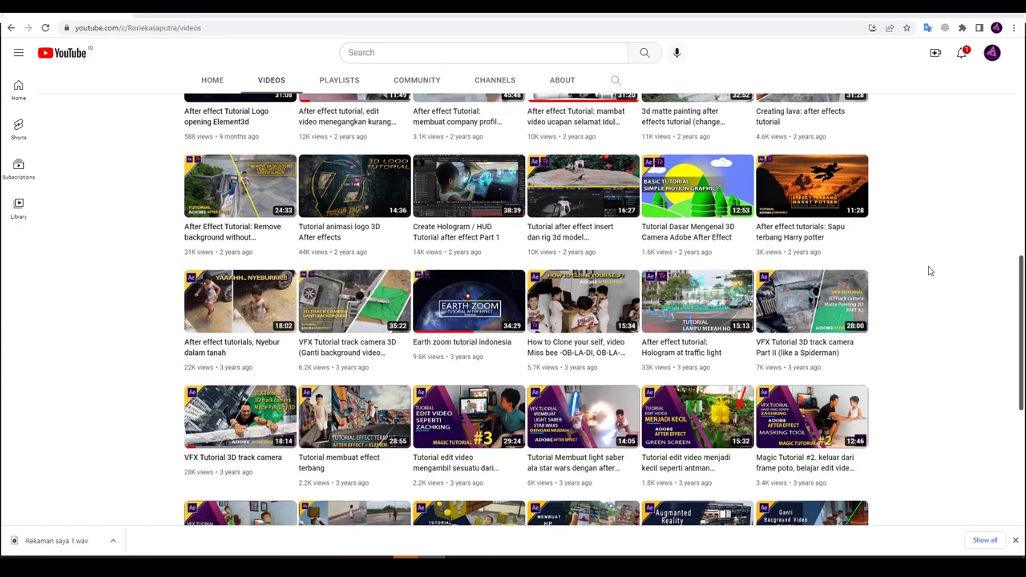
pyautogui.scroll(-3, 929, 271)
pyautogui.scroll(-1, 929, 271)
pyautogui.scroll(2, 929, 271)
pyautogui.scroll(4, 929, 271)
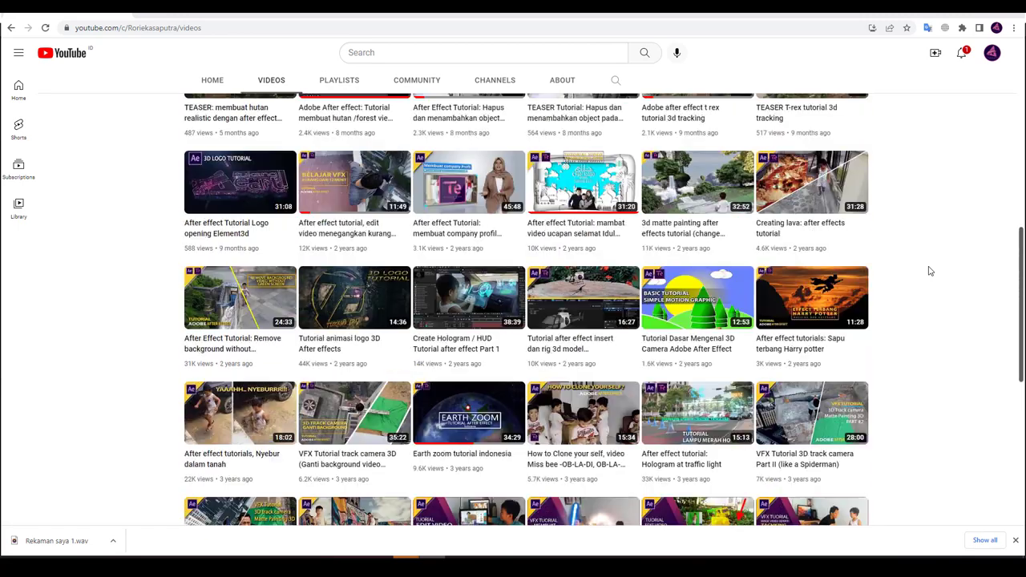
pyautogui.scroll(4, 929, 271)
pyautogui.scroll(2, 929, 271)
pyautogui.scroll(1, 933, 270)
pyautogui.scroll(-1, 932, 265)
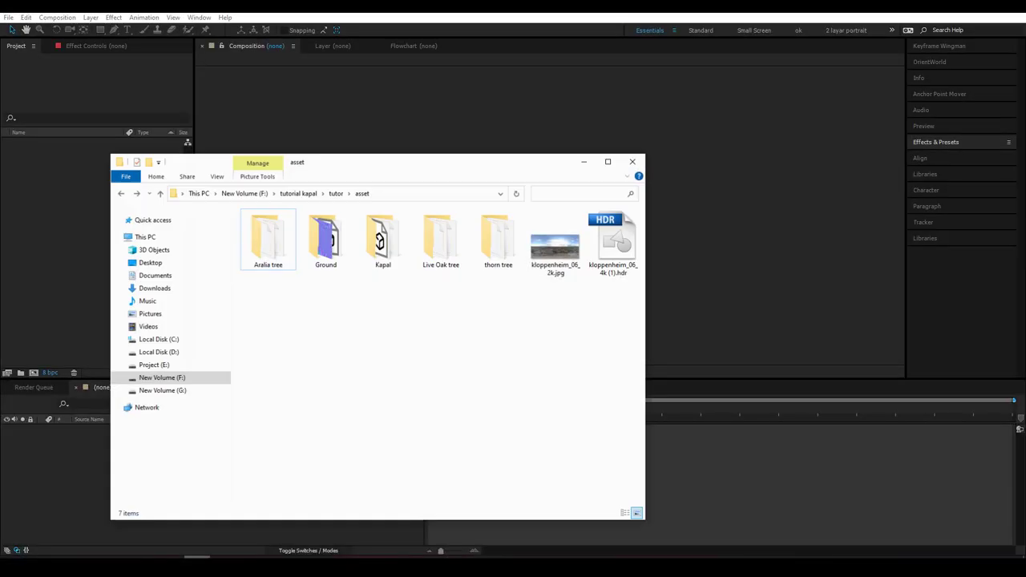
# Inspect the Aralia tree, Ground and Kapal model folders, then return to After Effects.
pyautogui.click(271, 245)
pyautogui.click(326, 254)
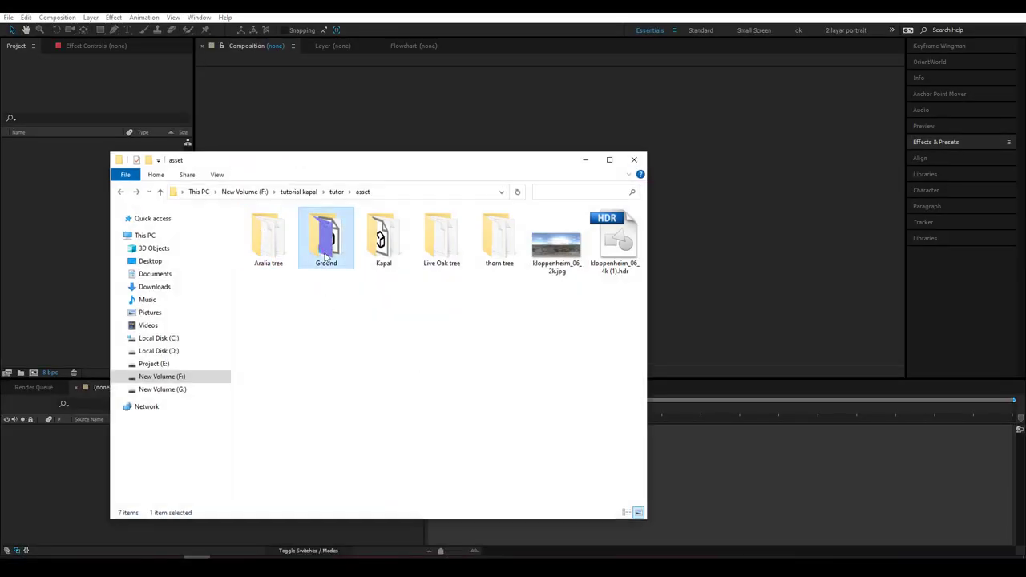
pyautogui.click(401, 256)
pyautogui.click(429, 339)
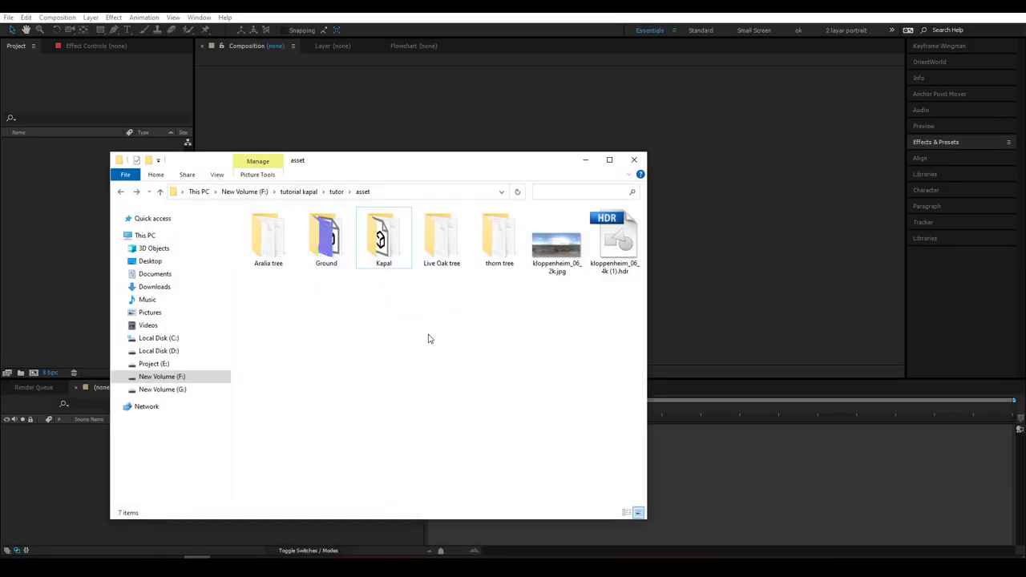
pyautogui.click(64, 346)
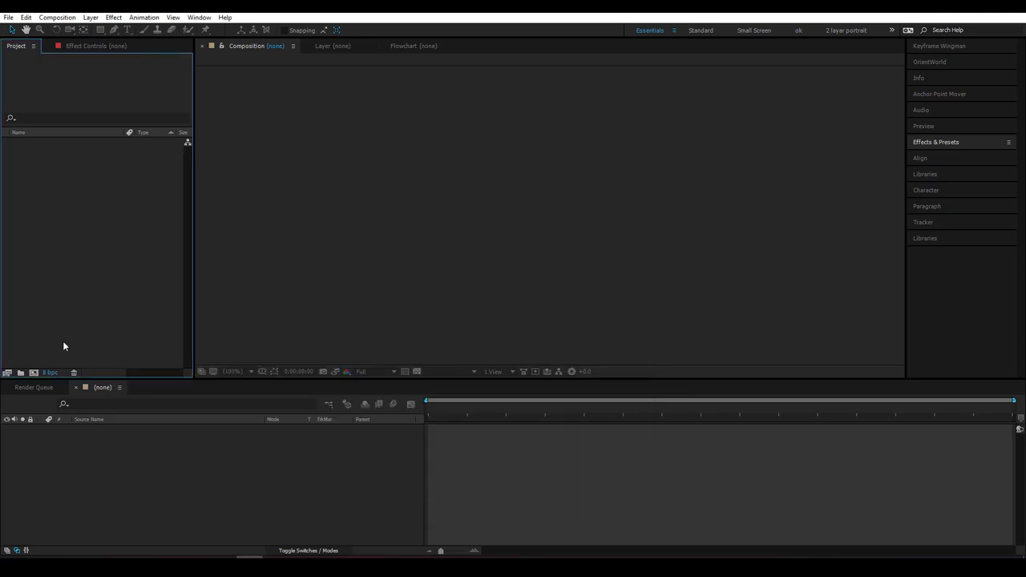
pyautogui.click(34, 373)
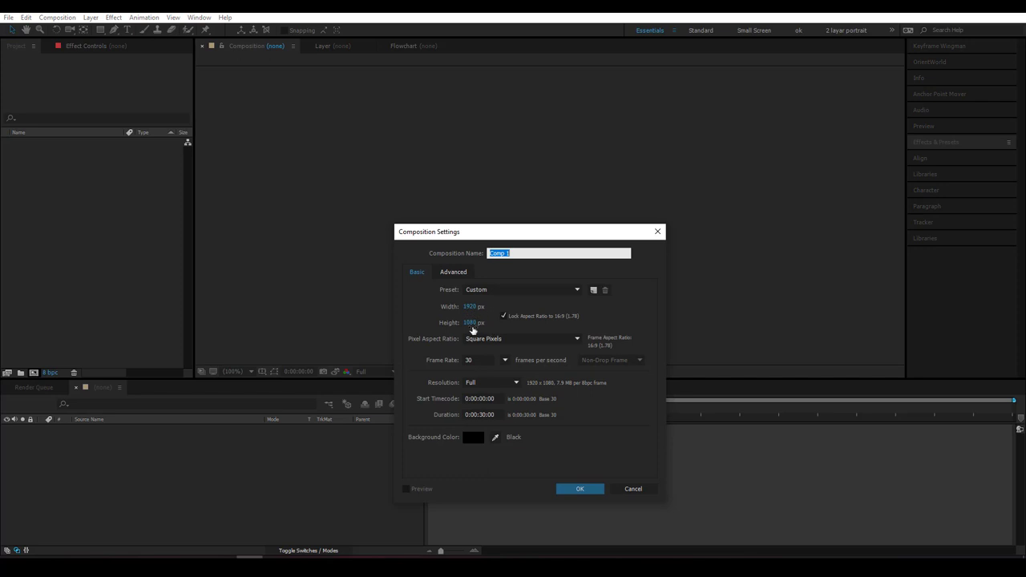
# Create Comp 1 with a 20-second duration.
pyautogui.click(484, 361)
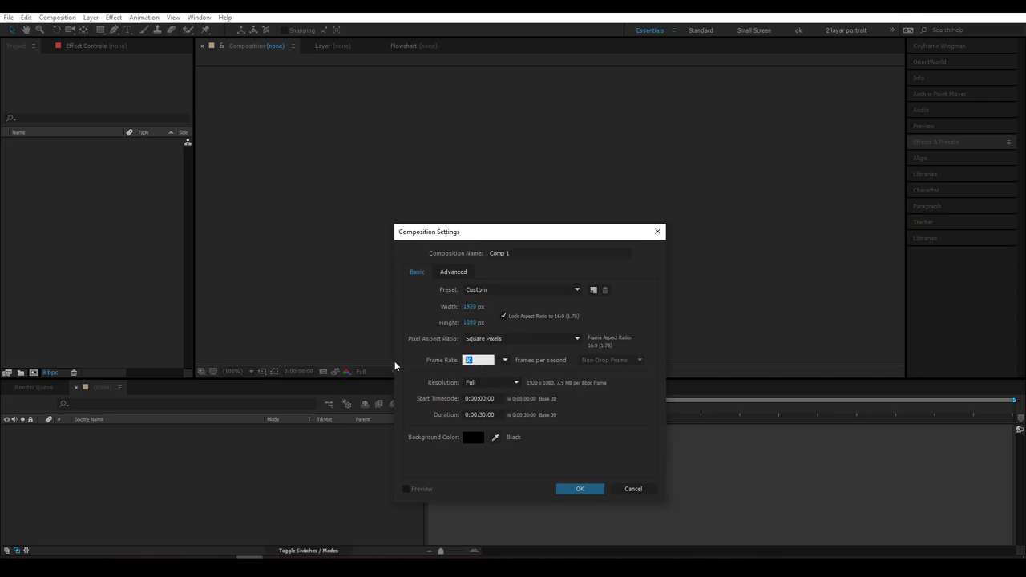
pyautogui.click(482, 415)
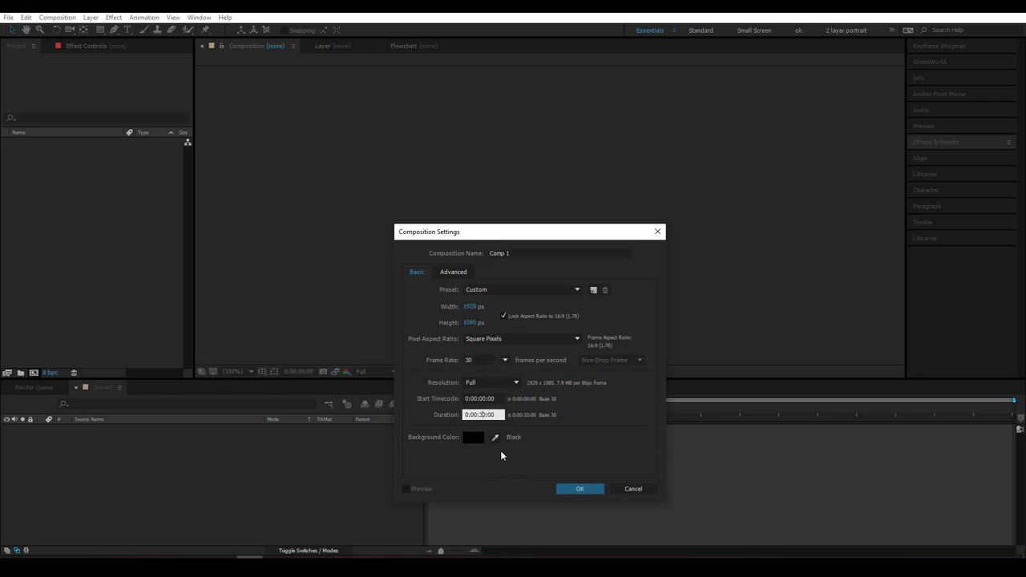
pyautogui.write('20')
pyautogui.click(580, 489)
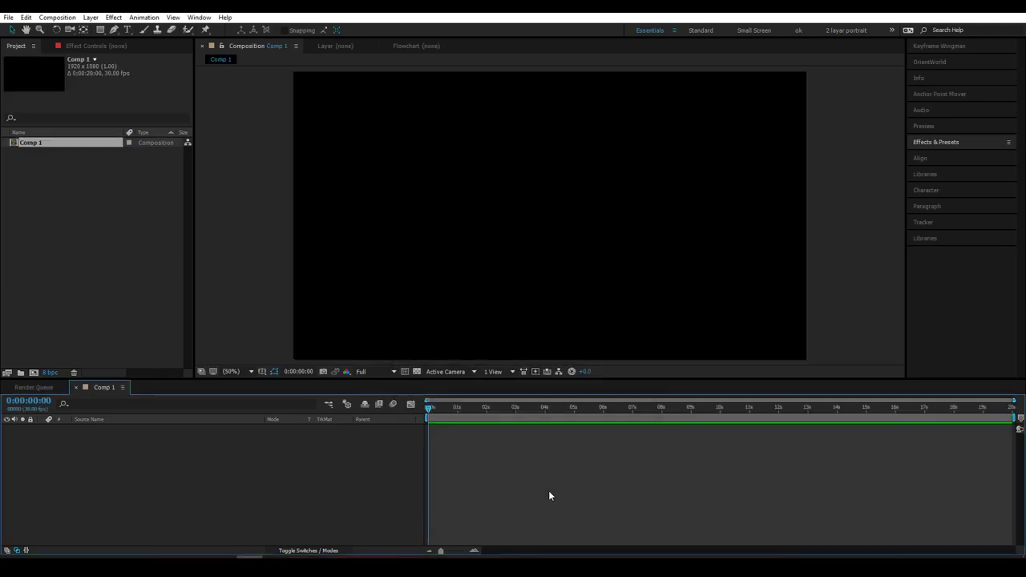
# Add a new solid layer named 'element' to Comp 1.
pyautogui.rightClick(167, 483)
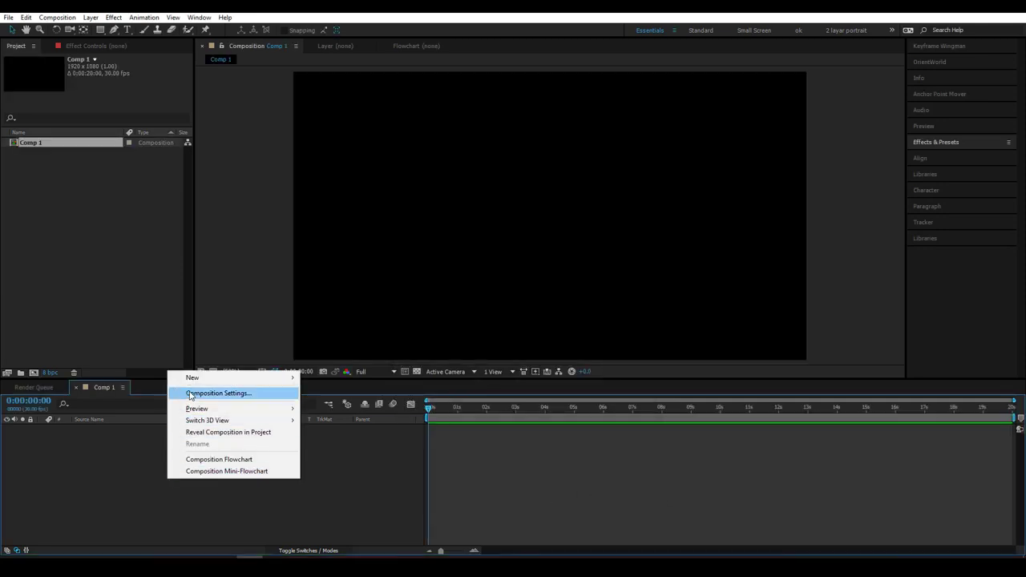
pyautogui.moveTo(192, 381)
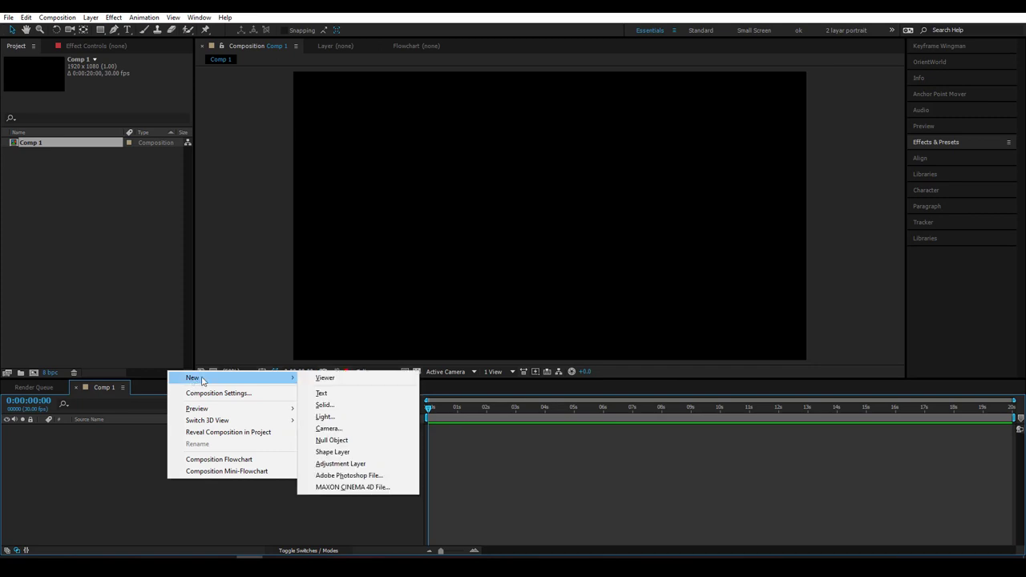
pyautogui.click(340, 406)
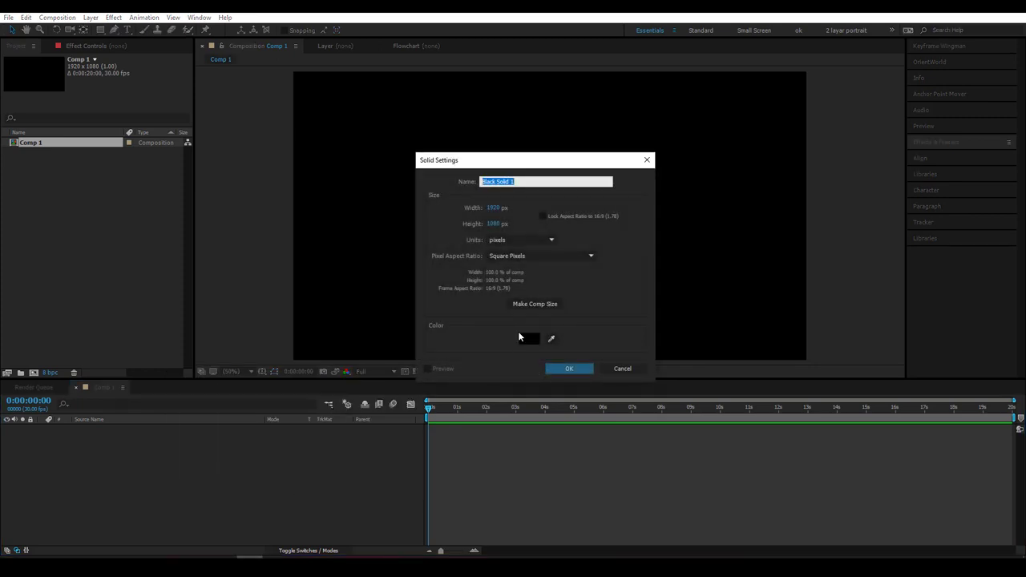
pyautogui.write('element')
pyautogui.press('Return')
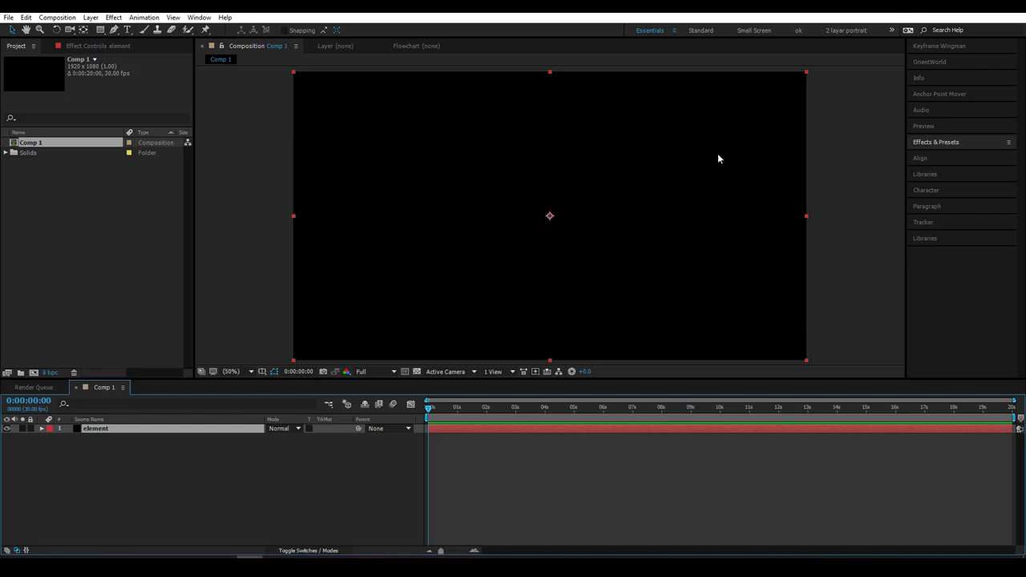
# Apply the Video Copilot Element effect to the element solid.
pyautogui.click(936, 142)
pyautogui.scroll(-3, 939, 243)
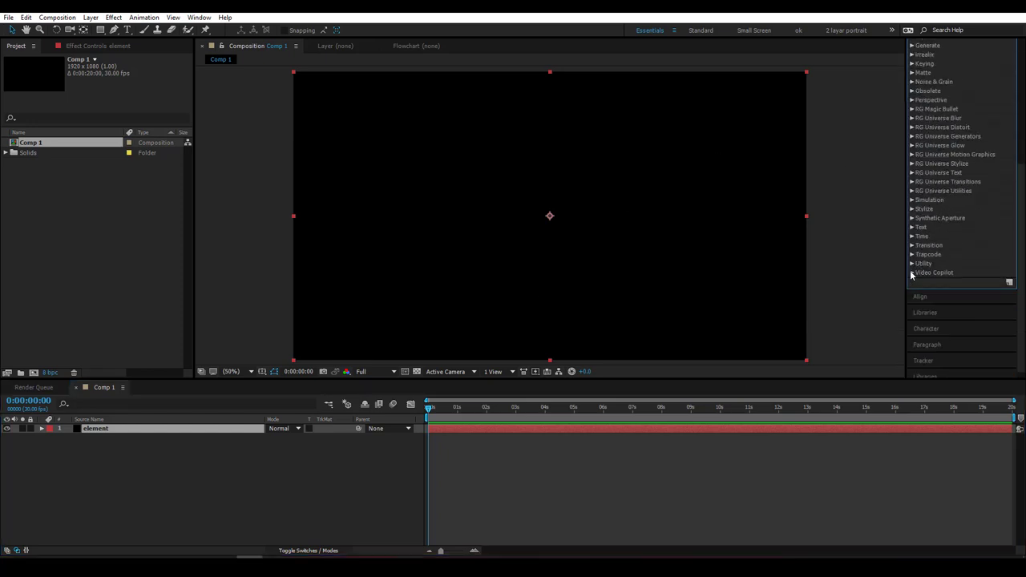
pyautogui.click(912, 273)
pyautogui.moveTo(945, 281); pyautogui.dragTo(600, 293)
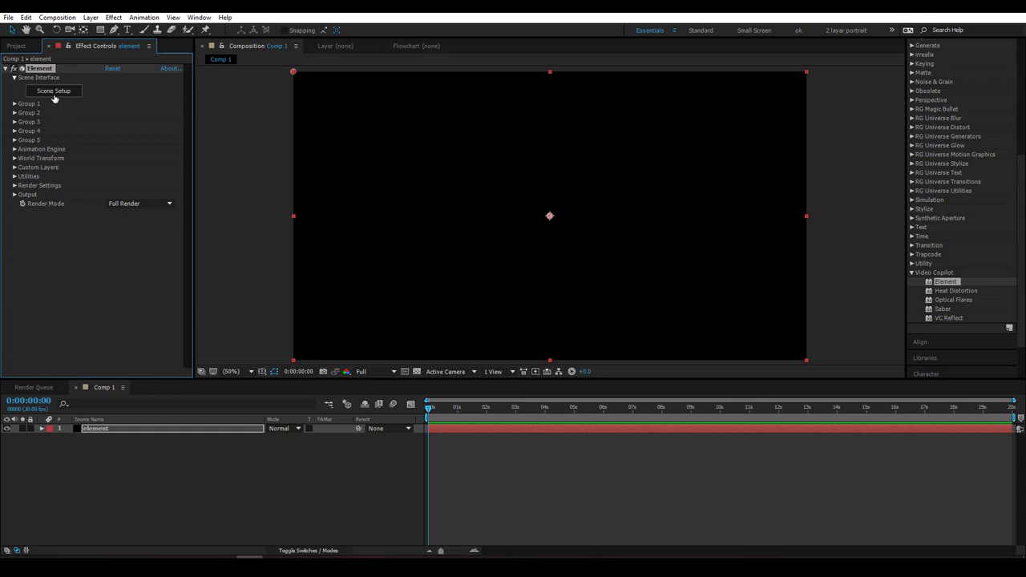
# Import kloppenheim_06_2k.jpg into Comp 1 as a hidden layer.
pyautogui.click(189, 542)
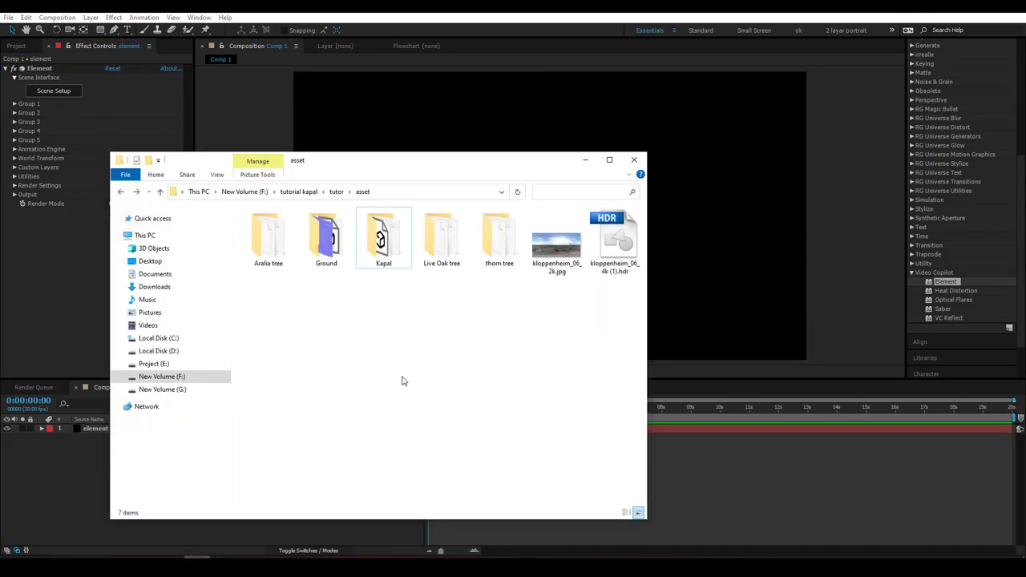
pyautogui.click(551, 258)
pyautogui.moveTo(560, 256); pyautogui.dragTo(80, 486)
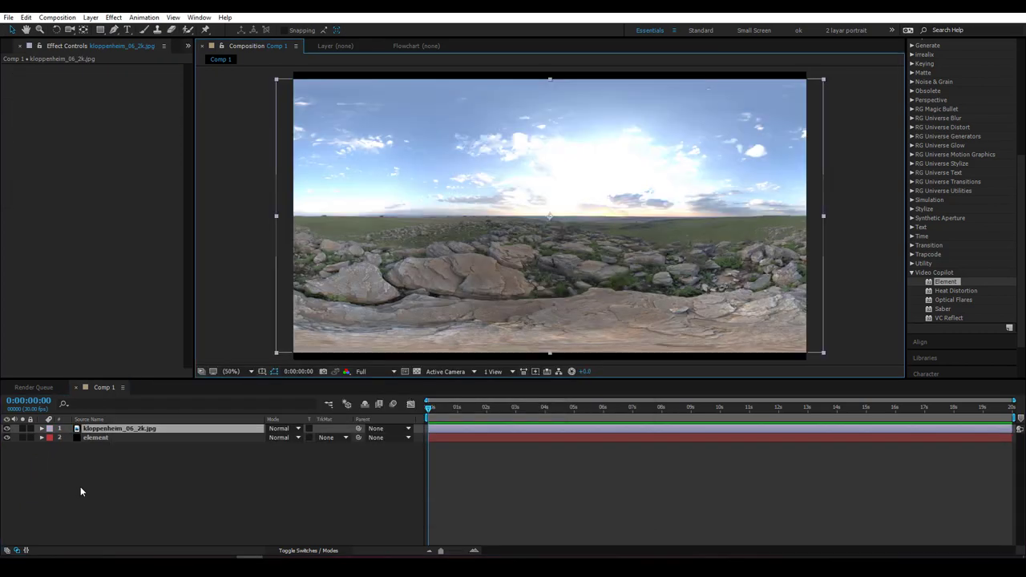
pyautogui.click(7, 429)
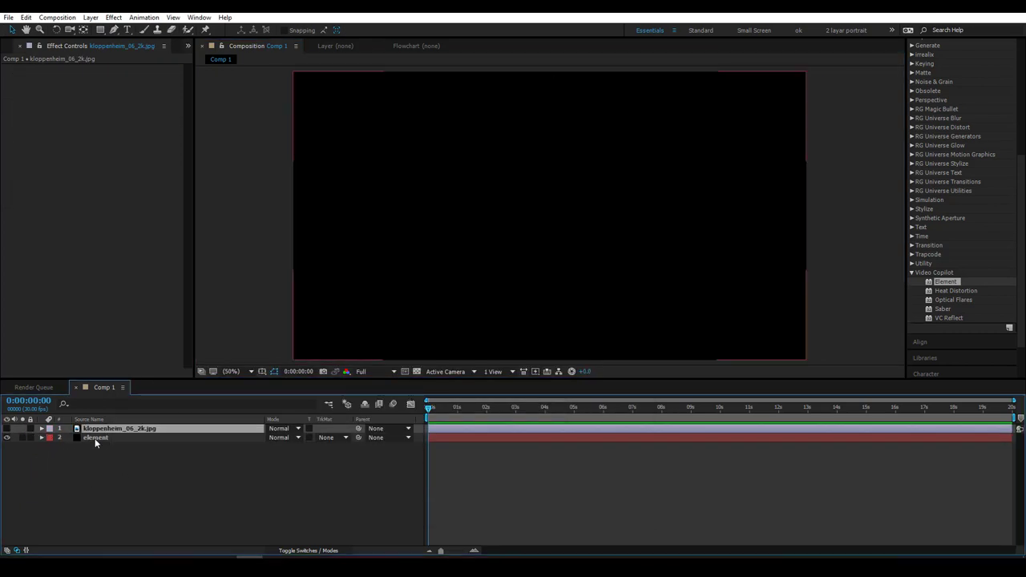
# Set Element's Custom Texture Map Layer 1 to the kloppenheim_06_2k.jpg layer.
pyautogui.click(98, 437)
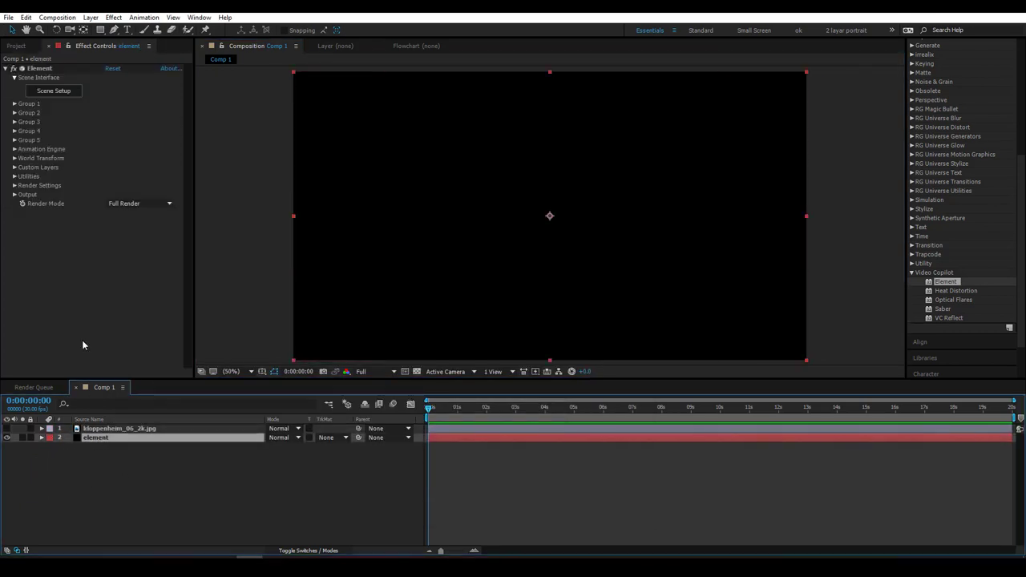
pyautogui.click(13, 167)
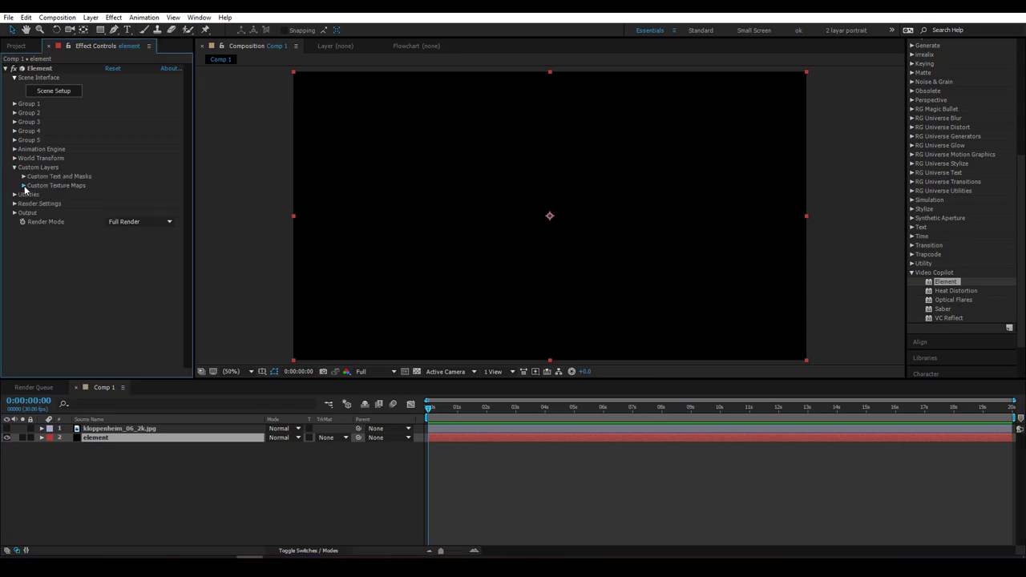
pyautogui.click(24, 186)
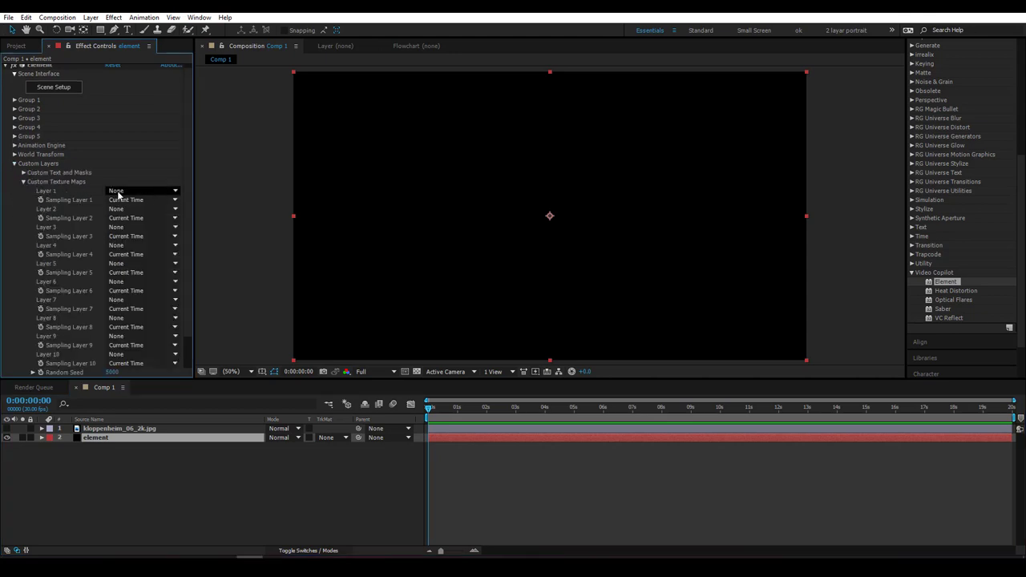
pyautogui.click(118, 194)
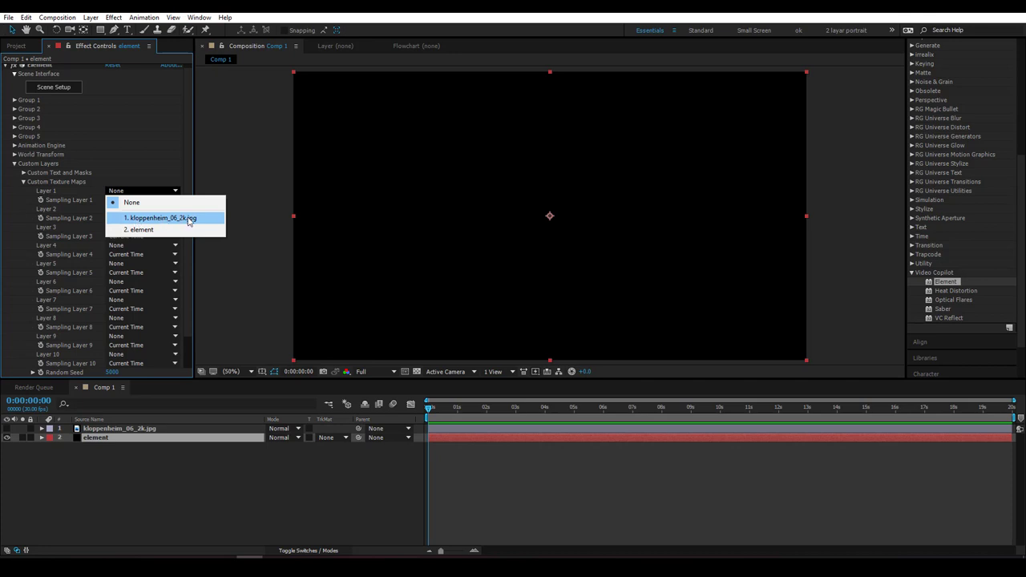
pyautogui.click(190, 219)
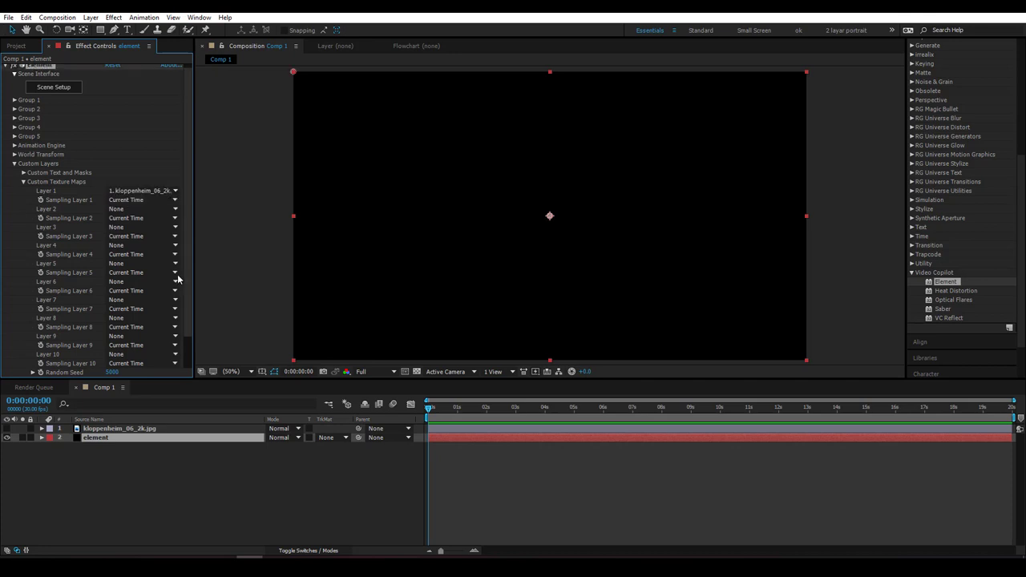
pyautogui.click(54, 88)
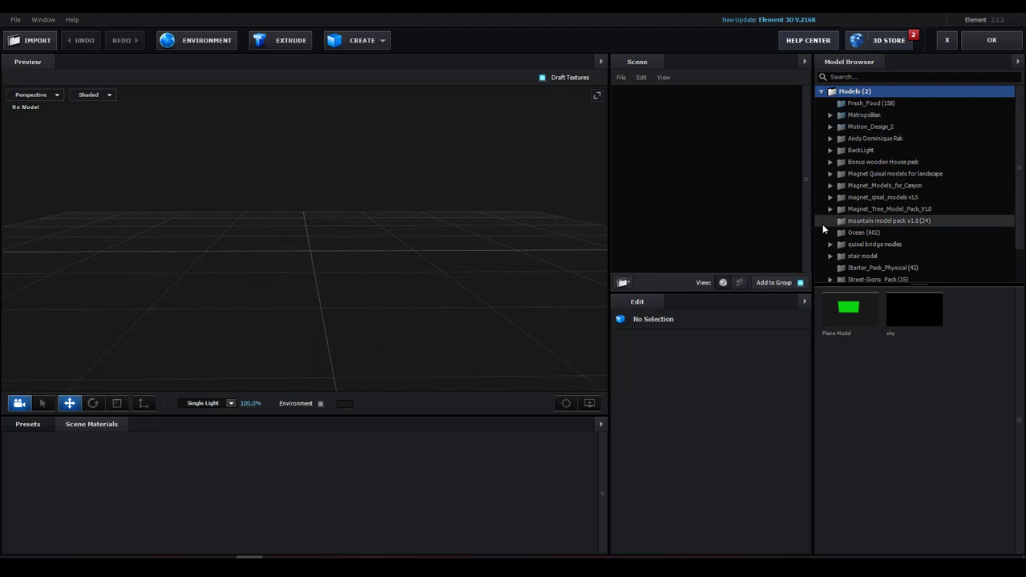
# Locate the Ocean models under Documents > VideoCopilot > Models, then return to Element 3D.
pyautogui.click(858, 232)
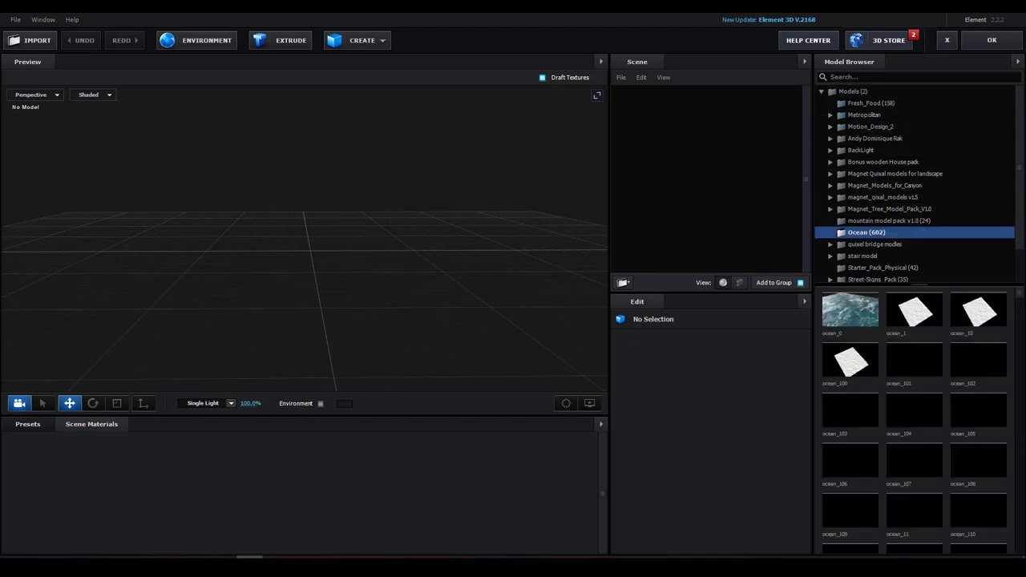
pyautogui.hotkey('alt', 'Tab')
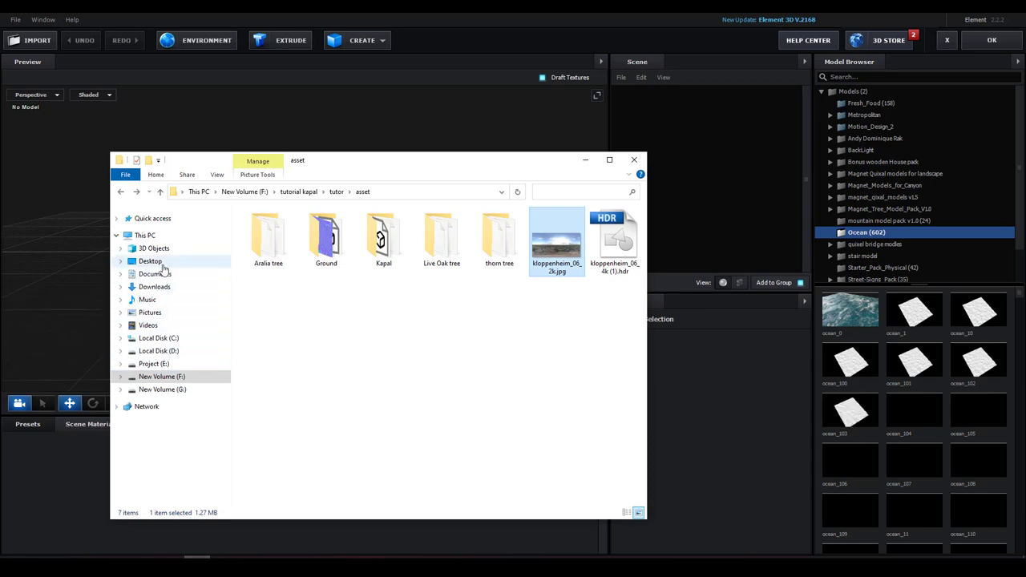
pyautogui.click(158, 274)
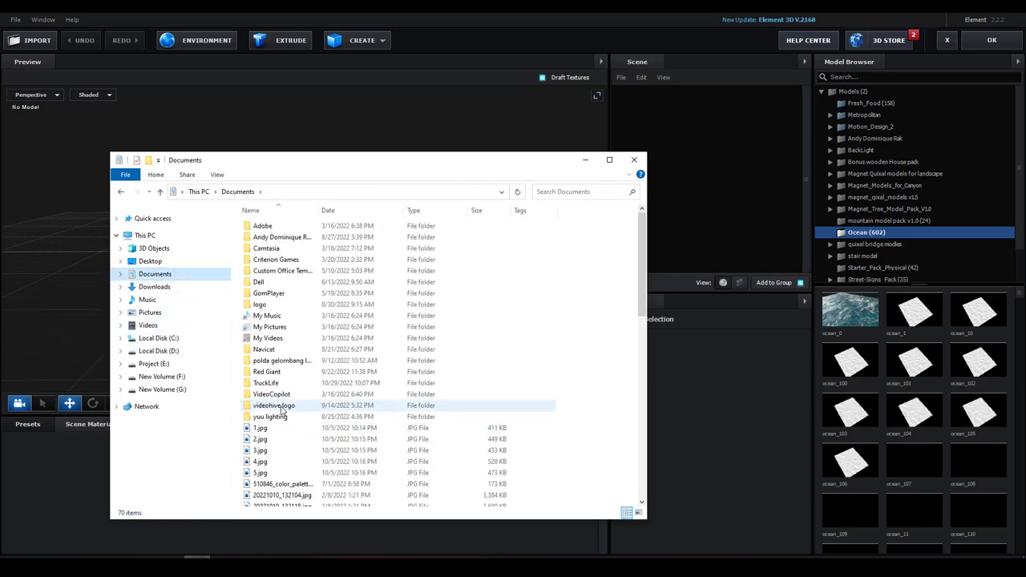
pyautogui.doubleClick(273, 394)
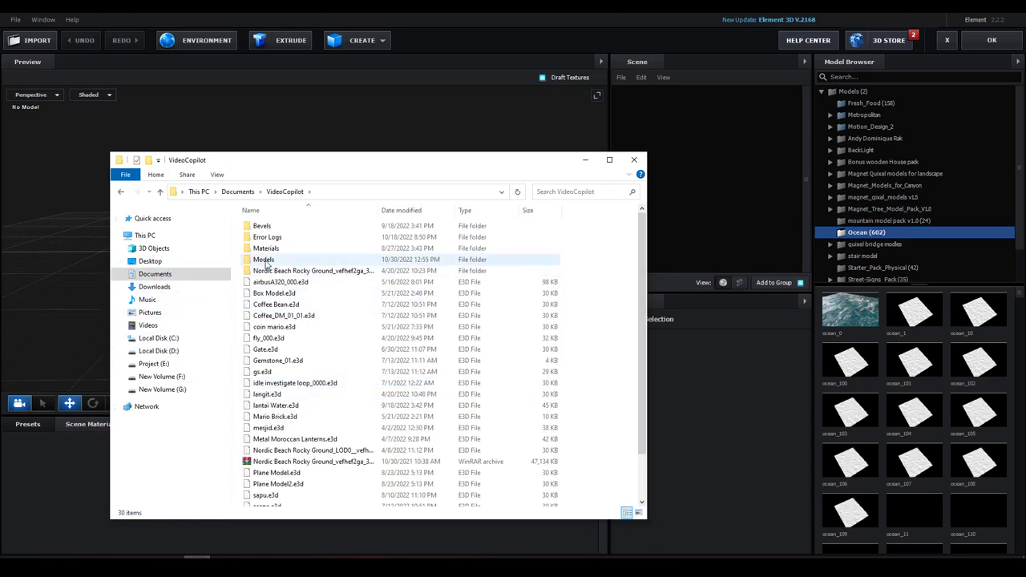
pyautogui.doubleClick(264, 261)
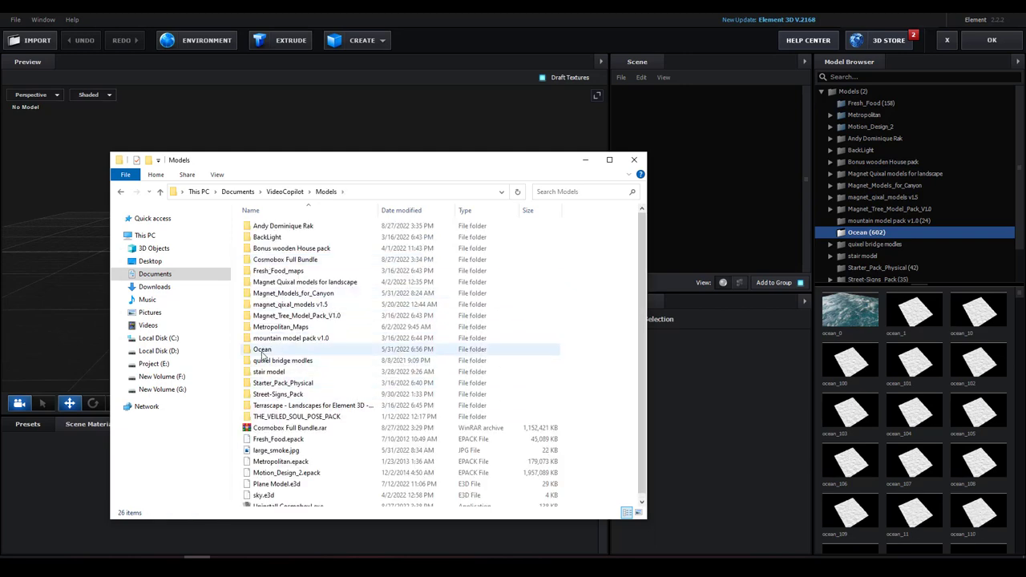
pyautogui.click(257, 356)
pyautogui.doubleClick(264, 351)
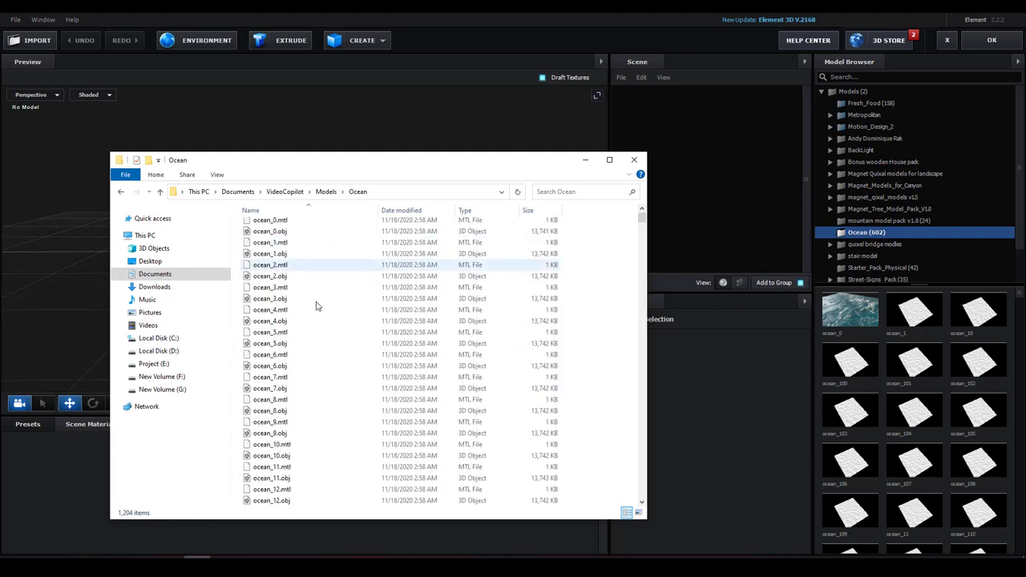
pyautogui.click(327, 193)
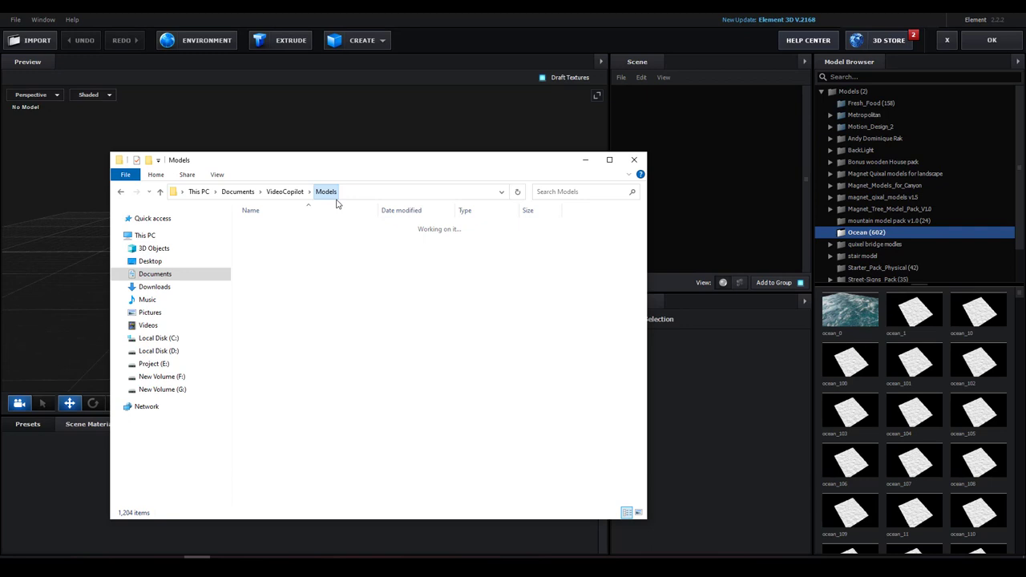
pyautogui.click(586, 160)
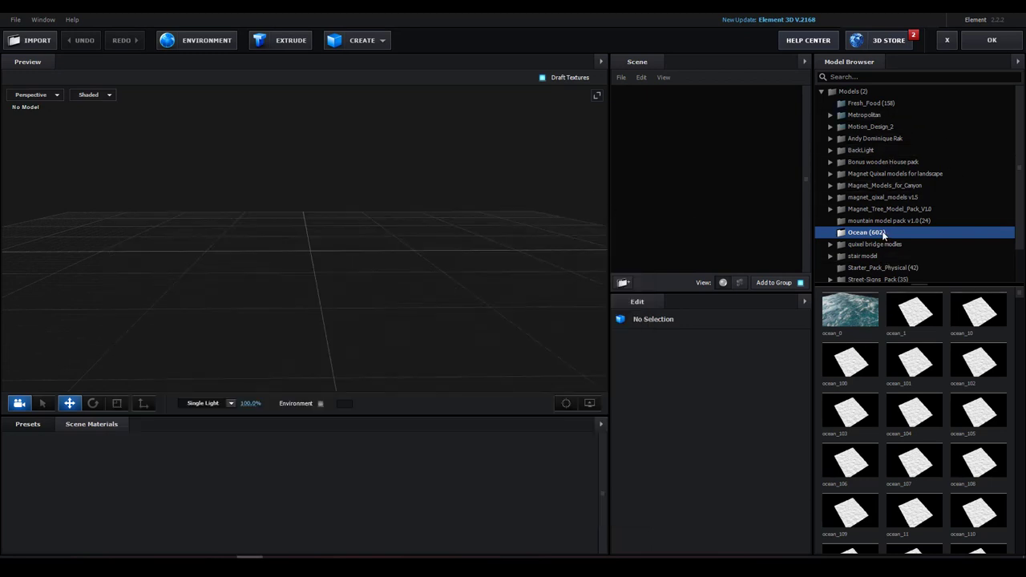
# Add ocean_0 and give its chill material a sea_water_foam_2 normal bump at 200.
pyautogui.click(849, 316)
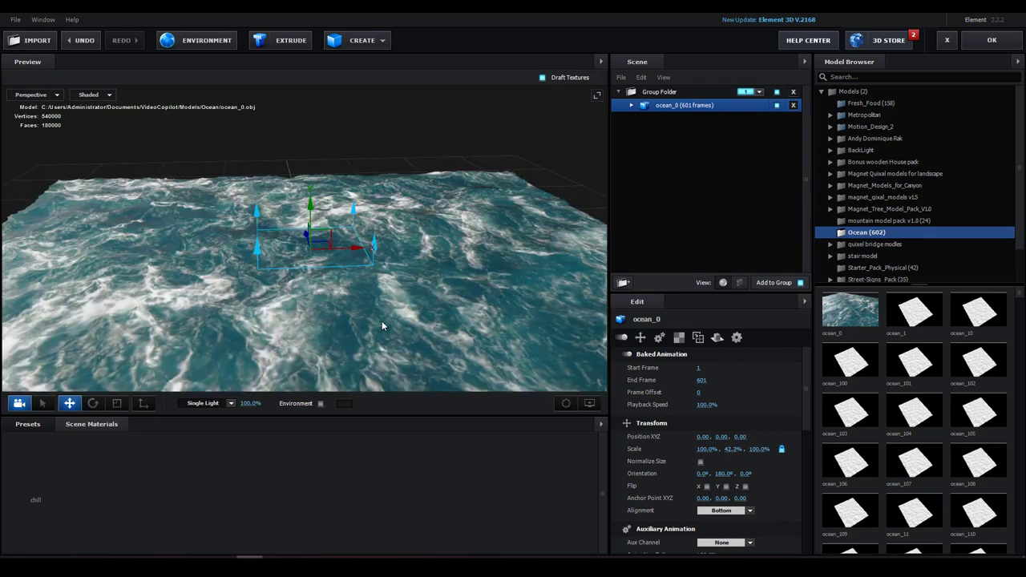
pyautogui.scroll(-2, 376, 317)
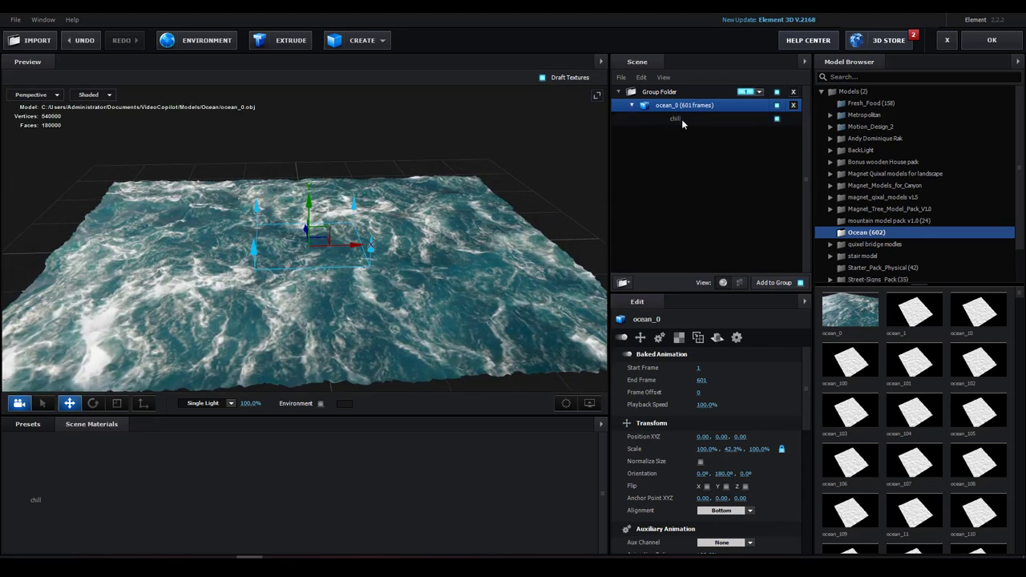
pyautogui.click(677, 119)
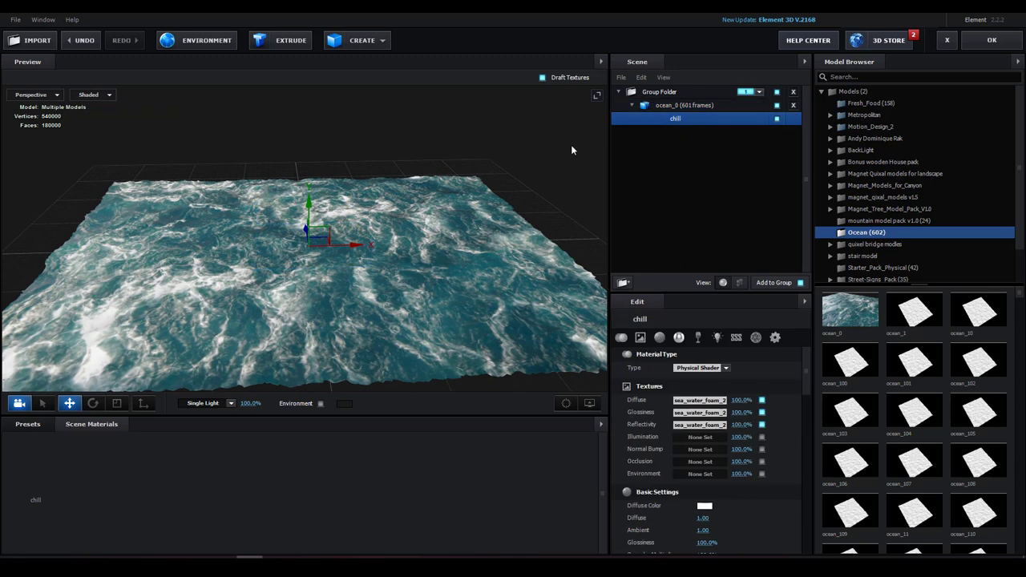
pyautogui.click(690, 404)
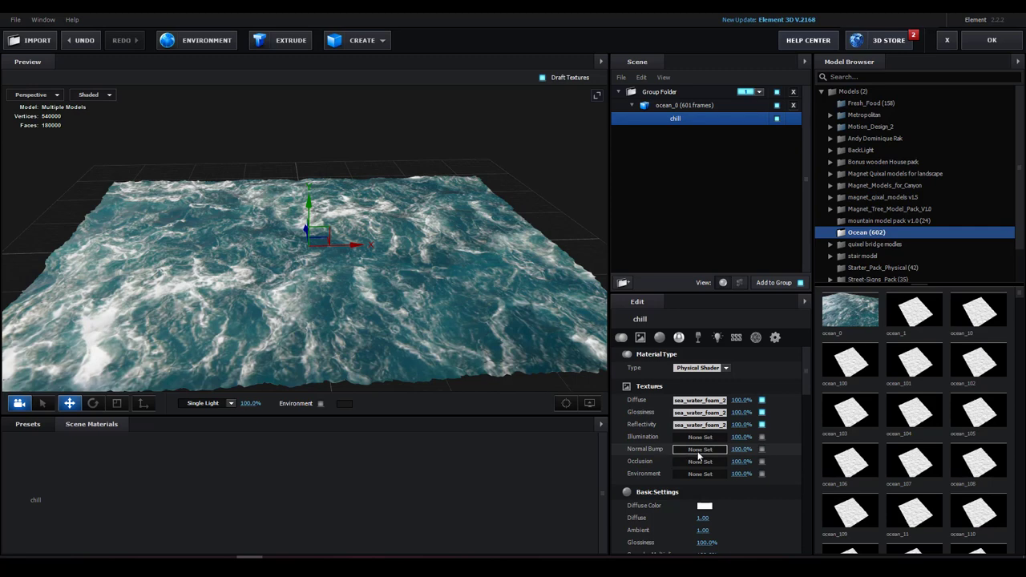
pyautogui.click(694, 450)
pyautogui.click(712, 485)
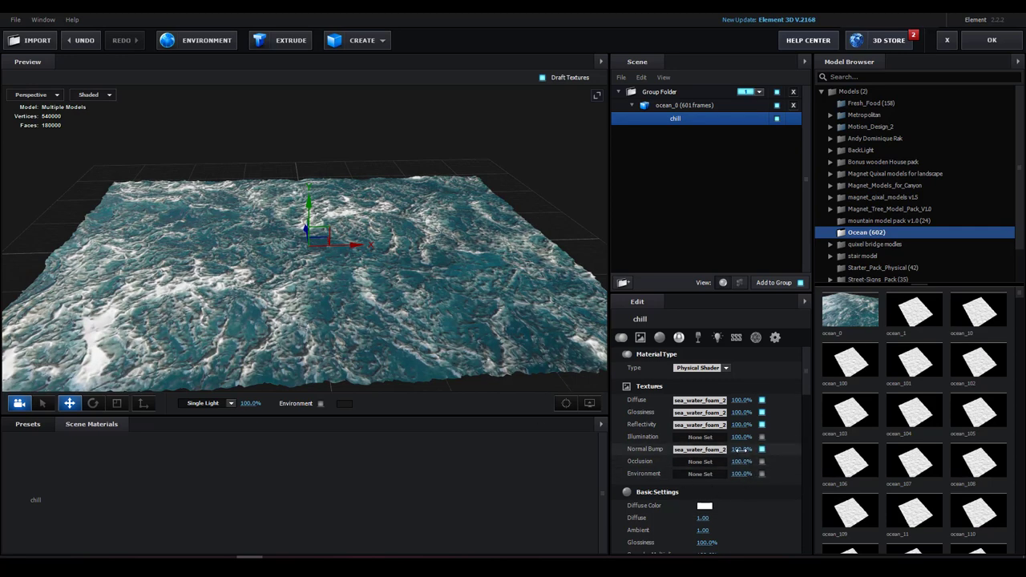
pyautogui.write('200')
pyautogui.press('Return')
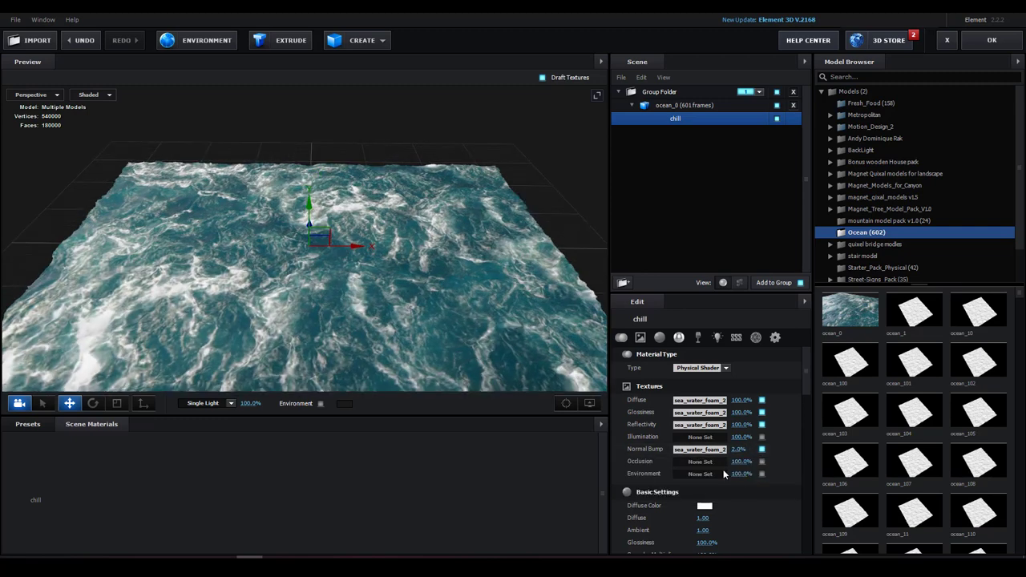
# Set the chill material's reflectivity and refraction colours to black, with refraction intensity 100%.
pyautogui.scroll(-1, 725, 473)
pyautogui.scroll(-2, 731, 481)
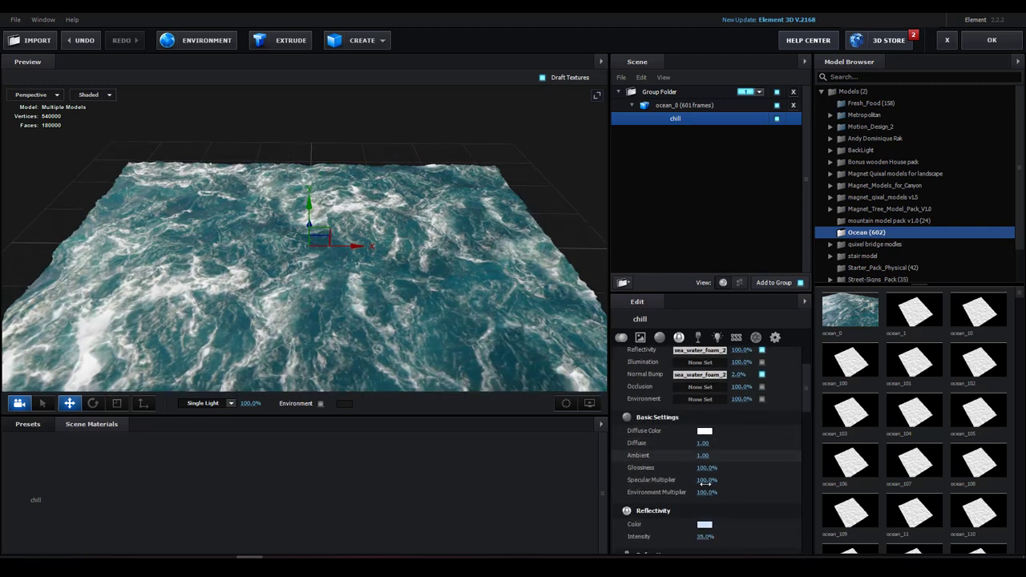
pyautogui.scroll(-1, 718, 515)
pyautogui.scroll(-1, 715, 515)
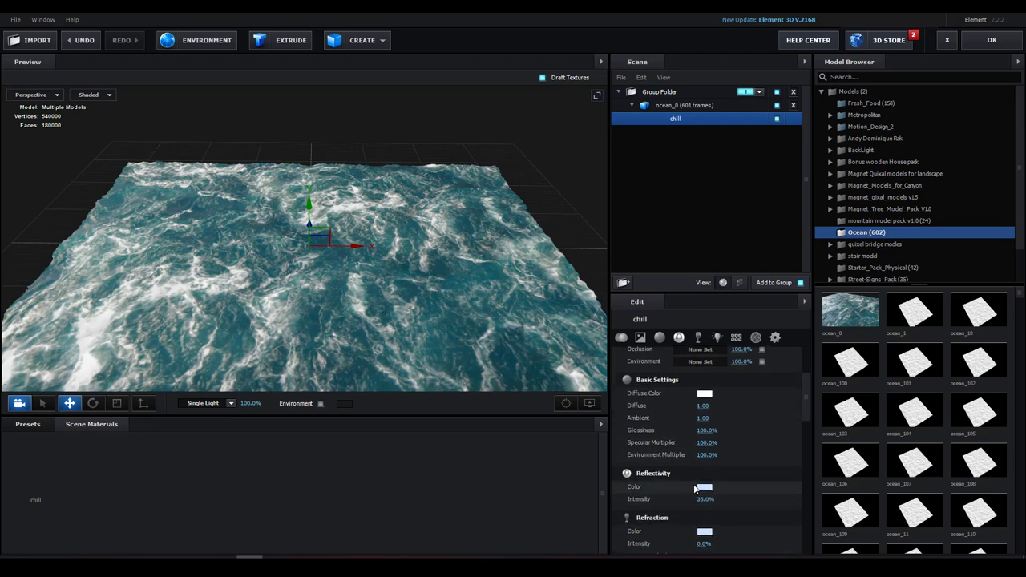
pyautogui.click(704, 487)
pyautogui.moveTo(705, 492); pyautogui.dragTo(611, 548)
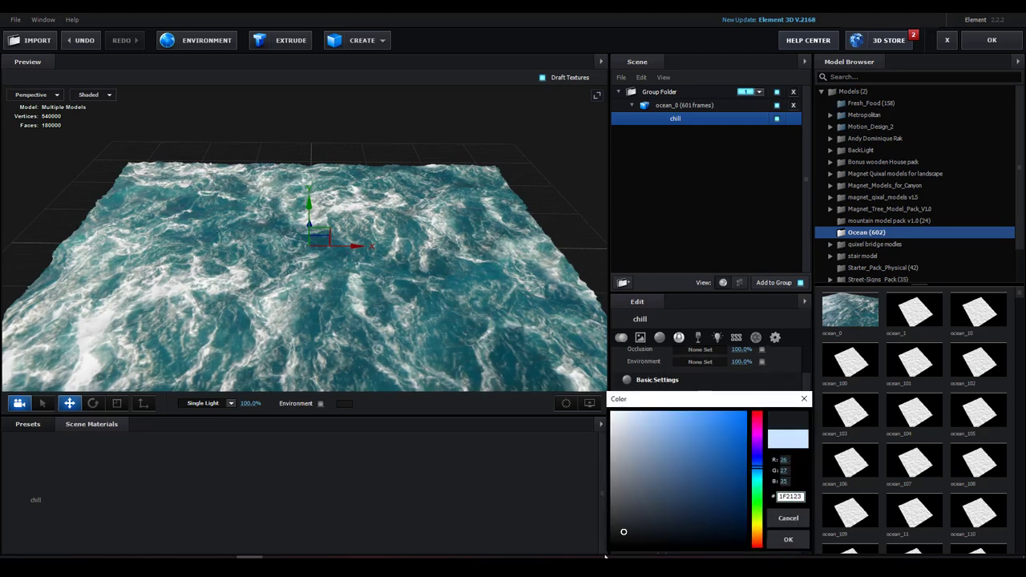
pyautogui.click(787, 539)
pyautogui.scroll(-2, 718, 520)
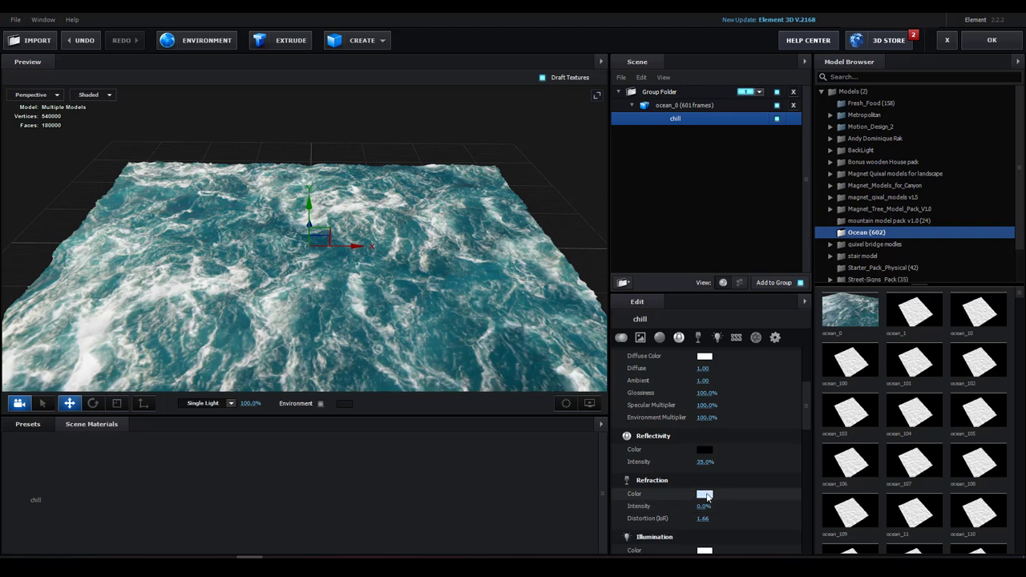
pyautogui.click(700, 493)
pyautogui.moveTo(700, 499); pyautogui.dragTo(611, 548)
pyautogui.click(787, 540)
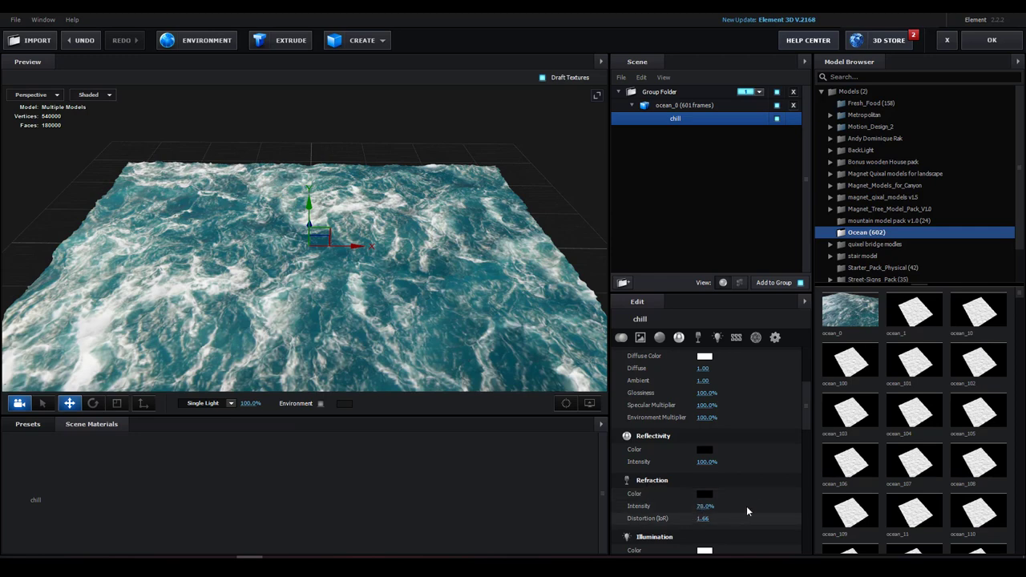
pyautogui.moveTo(747, 511); pyautogui.dragTo(875, 505)
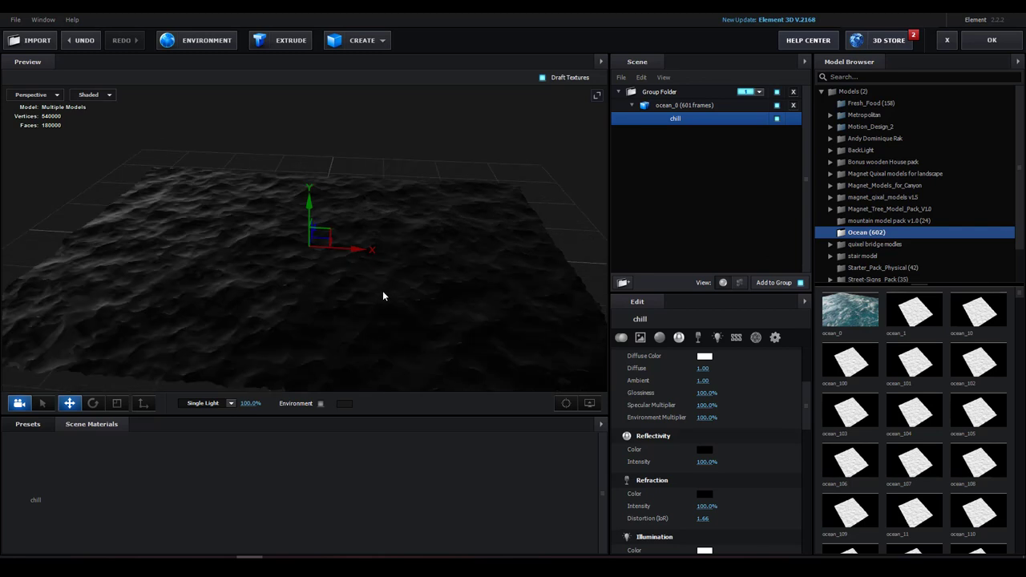
# Use Custom Layer 1's kloppenheim sky as the environment map with input midpoint 0.53.
pyautogui.click(196, 44)
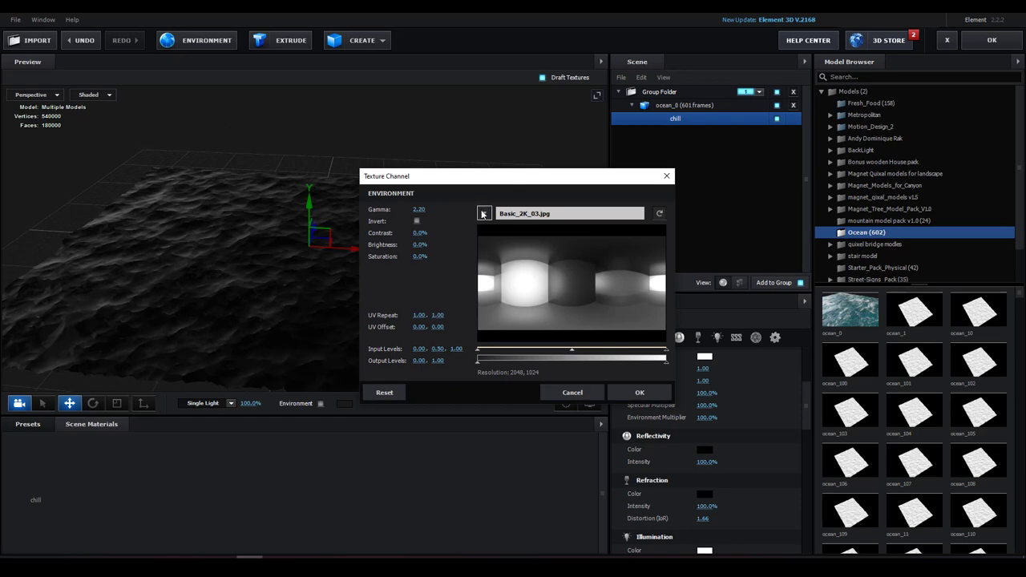
pyautogui.click(483, 214)
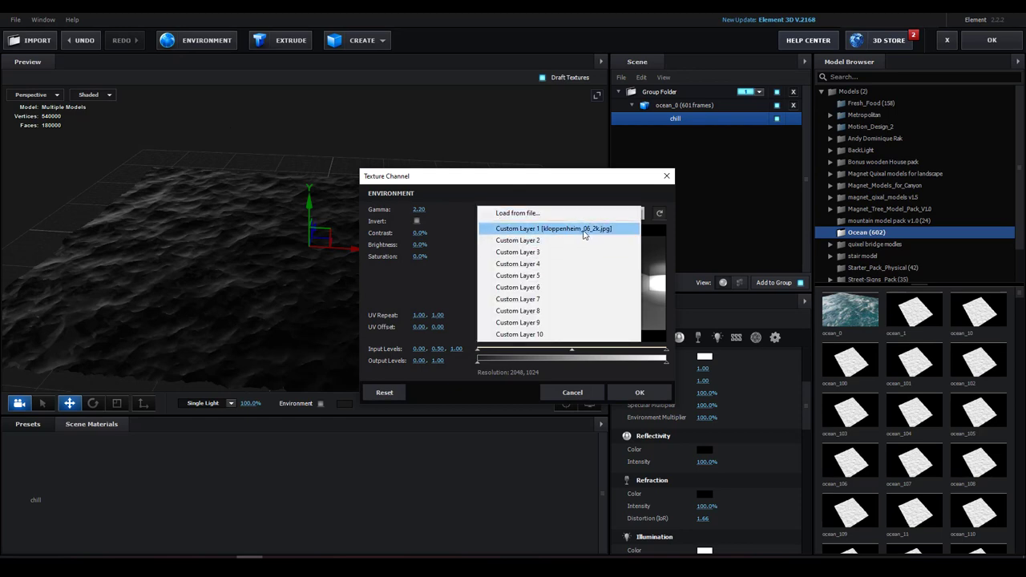
pyautogui.click(581, 230)
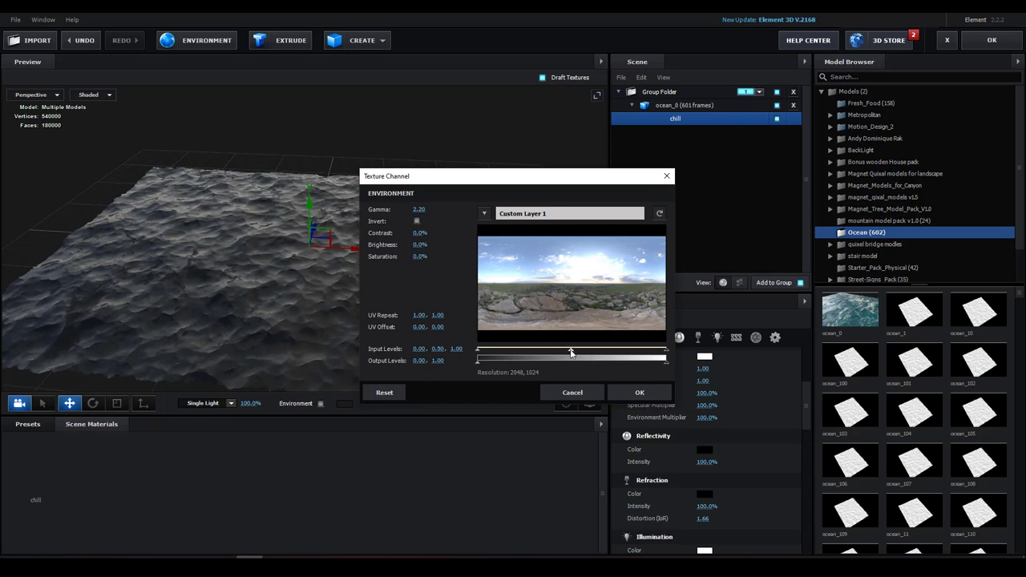
pyautogui.moveTo(571, 353); pyautogui.dragTo(578, 354)
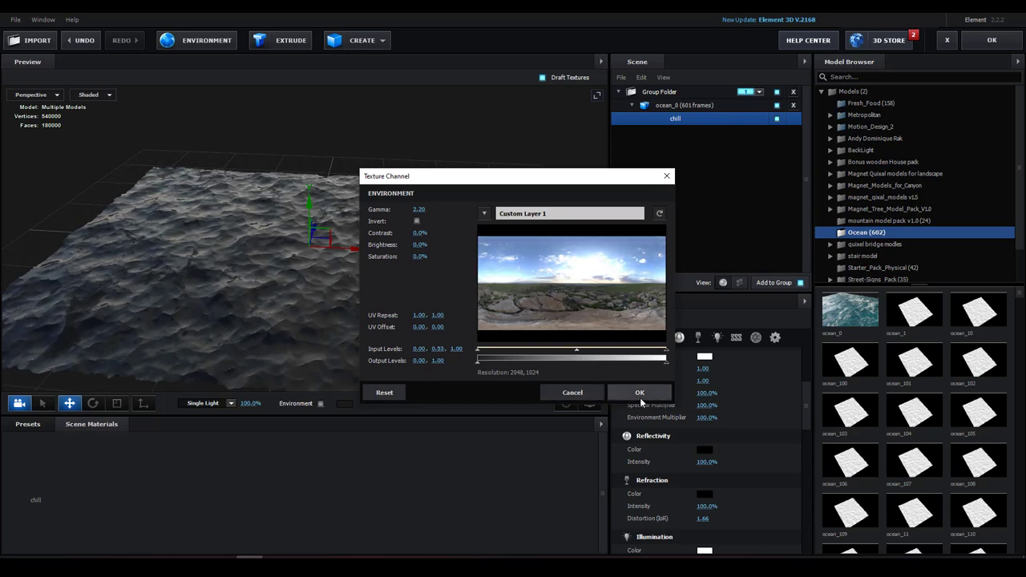
pyautogui.click(638, 395)
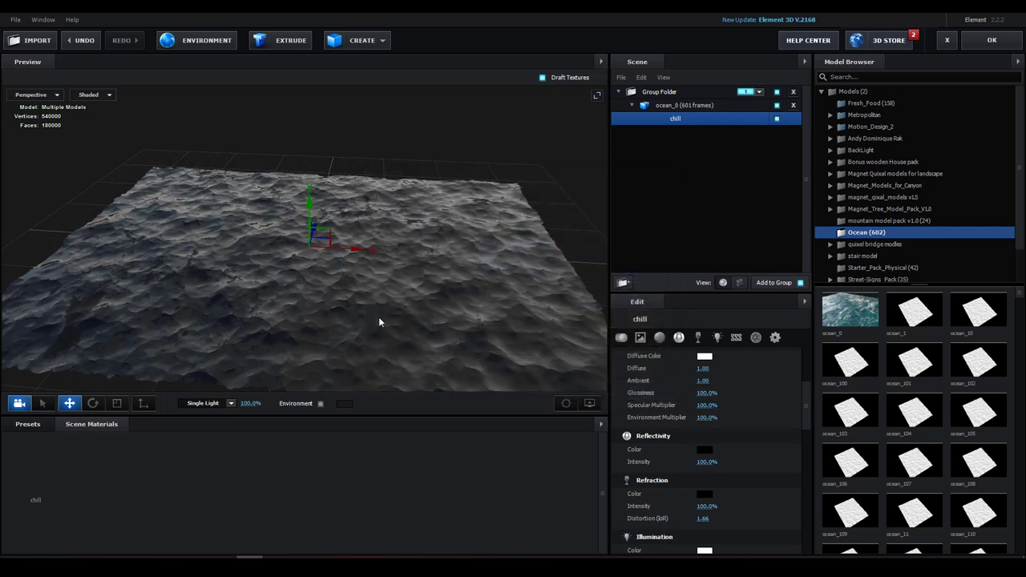
pyautogui.moveTo(379, 316); pyautogui.dragTo(345, 305)
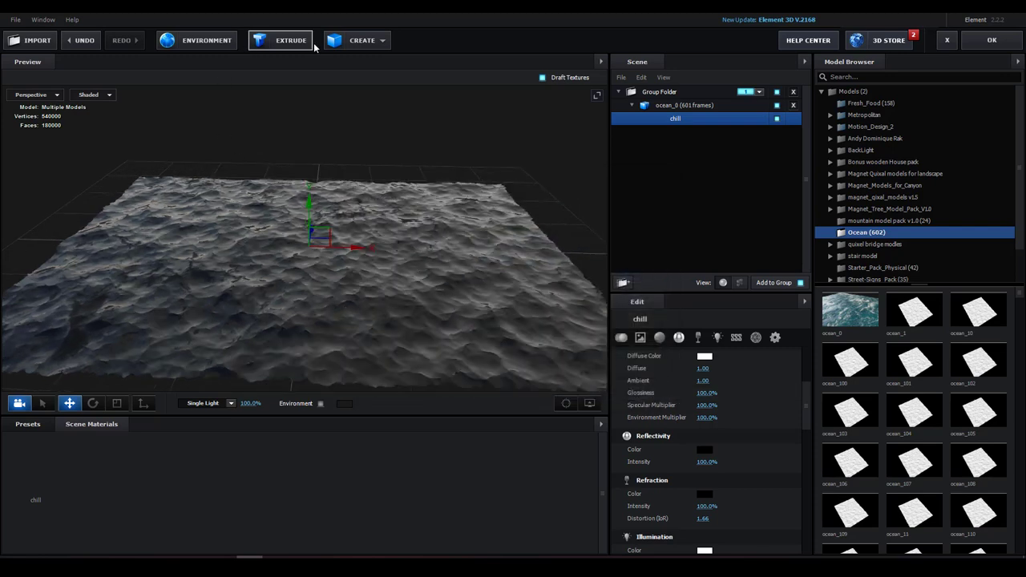
# Add a sphere primitive and open its Default material's diffuse texture slot.
pyautogui.click(379, 45)
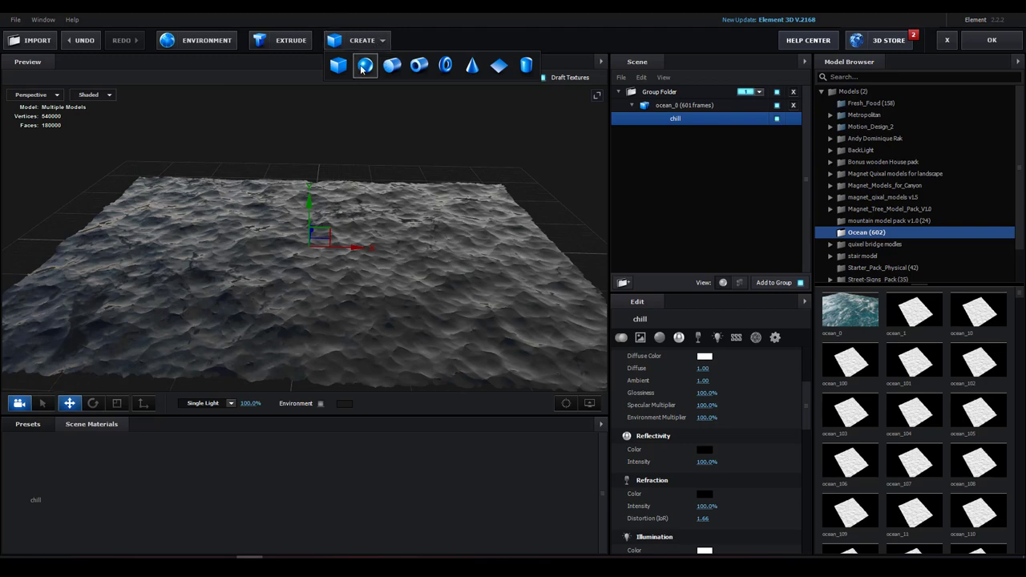
pyautogui.click(364, 68)
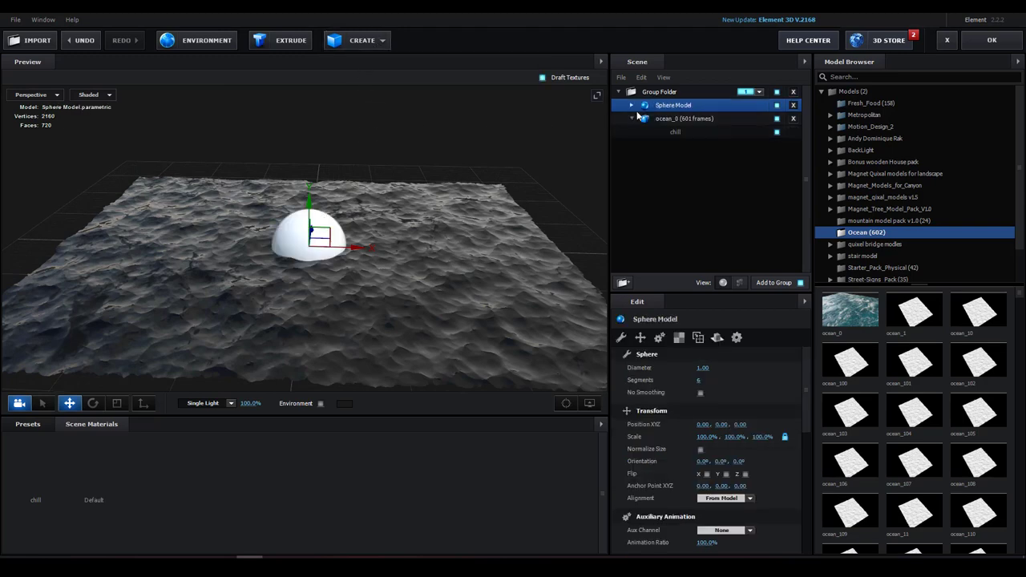
pyautogui.click(672, 120)
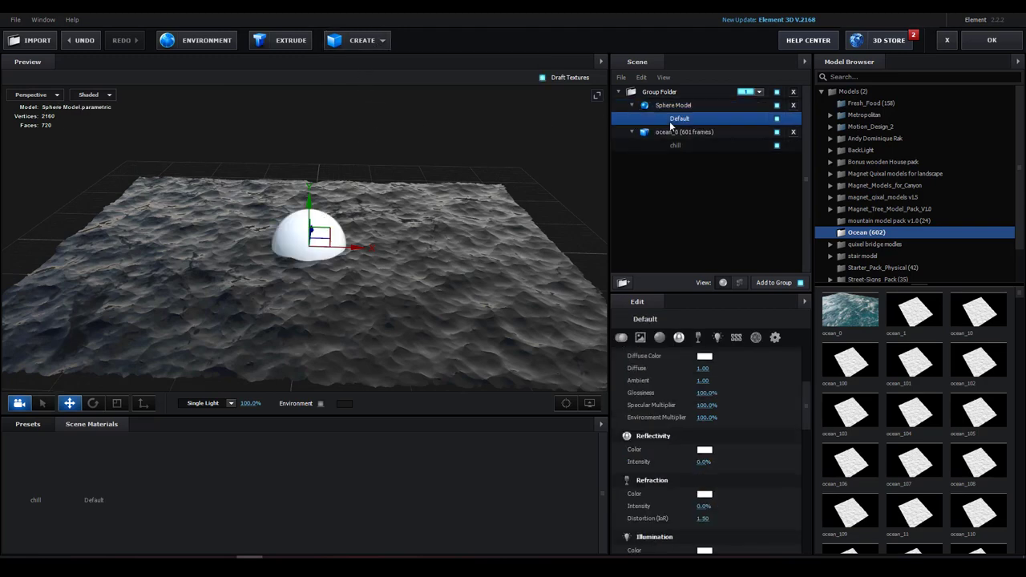
pyautogui.click(640, 337)
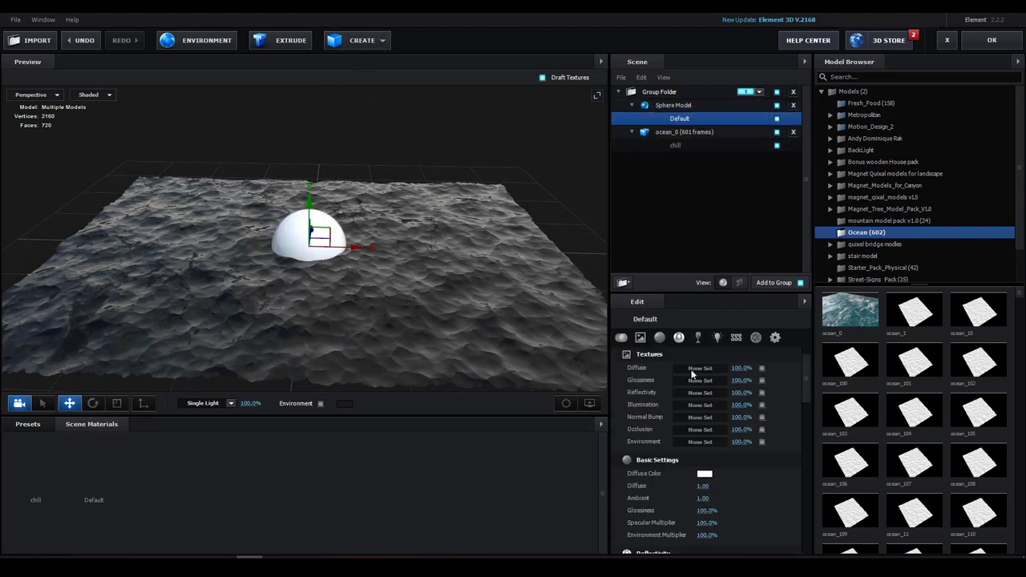
pyautogui.click(703, 369)
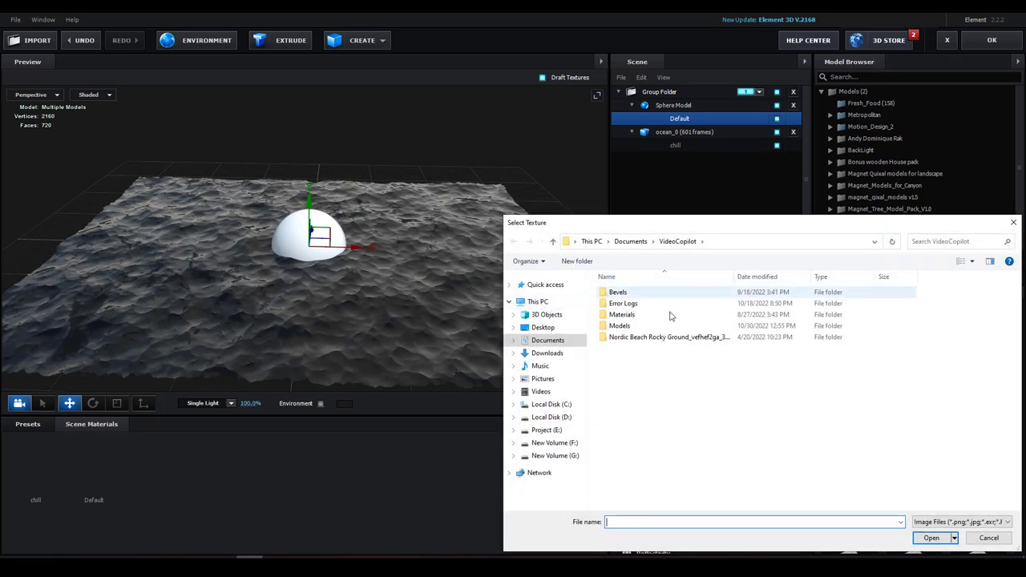
# Find the tutorial asset folder in File Explorer and copy its path.
pyautogui.hotkey('alt', 'Tab')
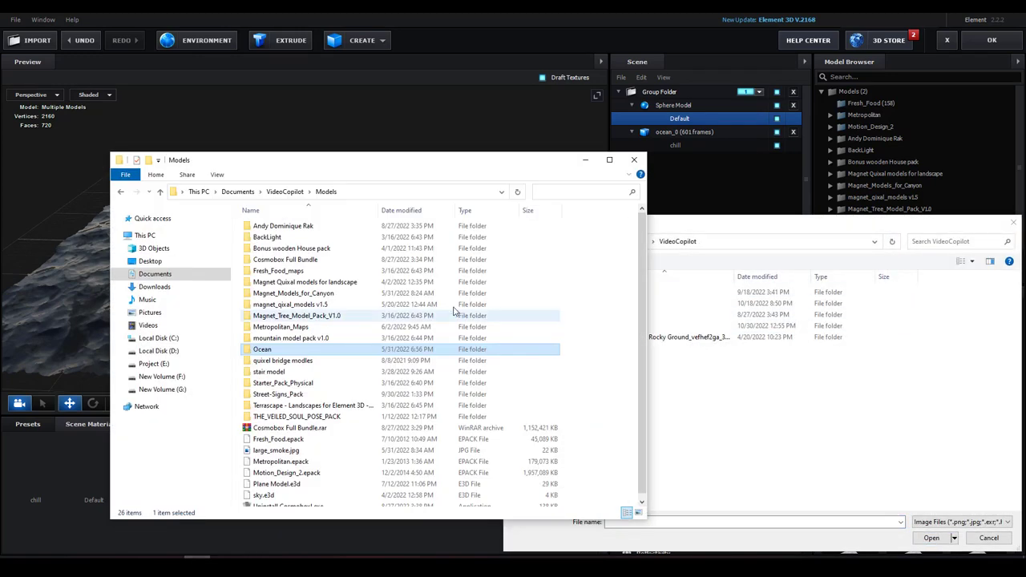
pyautogui.click(120, 193)
pyautogui.click(120, 194)
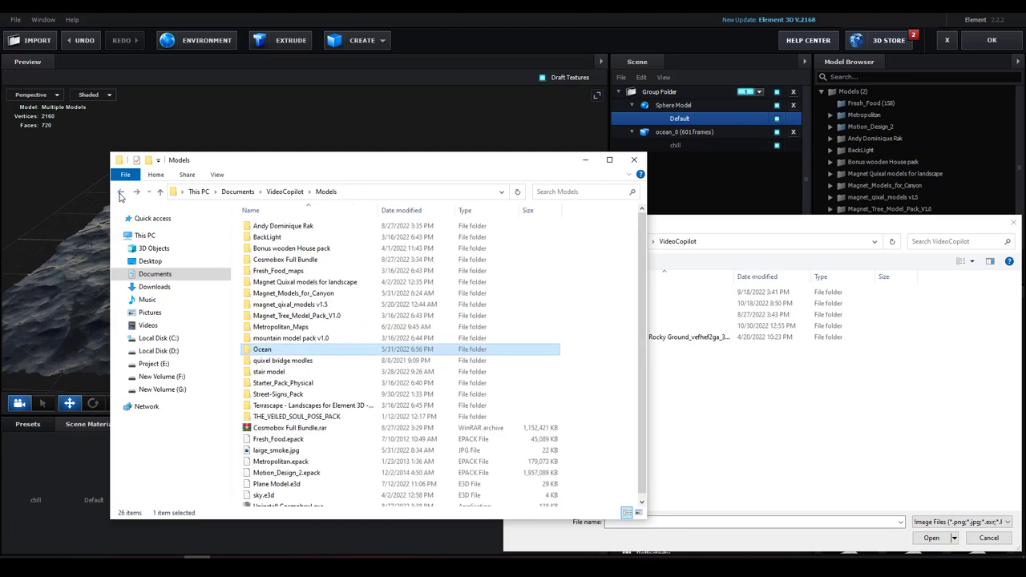
pyautogui.click(121, 193)
pyautogui.click(120, 193)
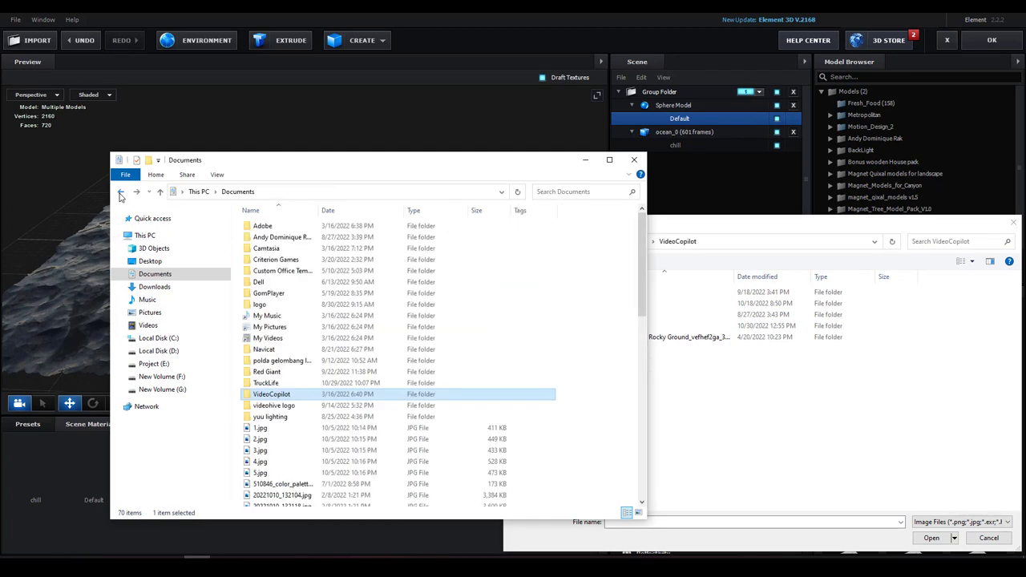
pyautogui.click(121, 193)
pyautogui.click(619, 243)
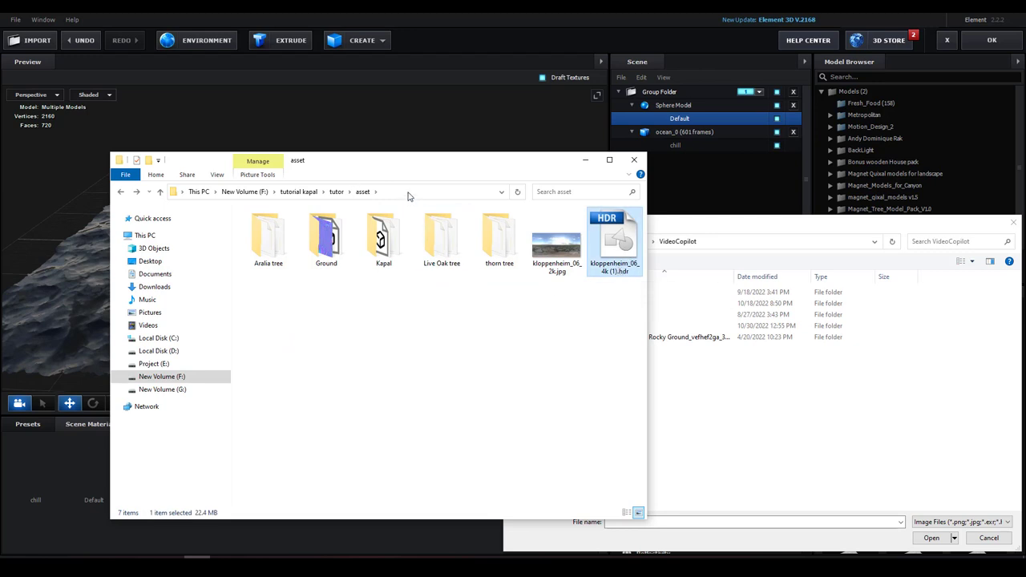
pyautogui.click(561, 254)
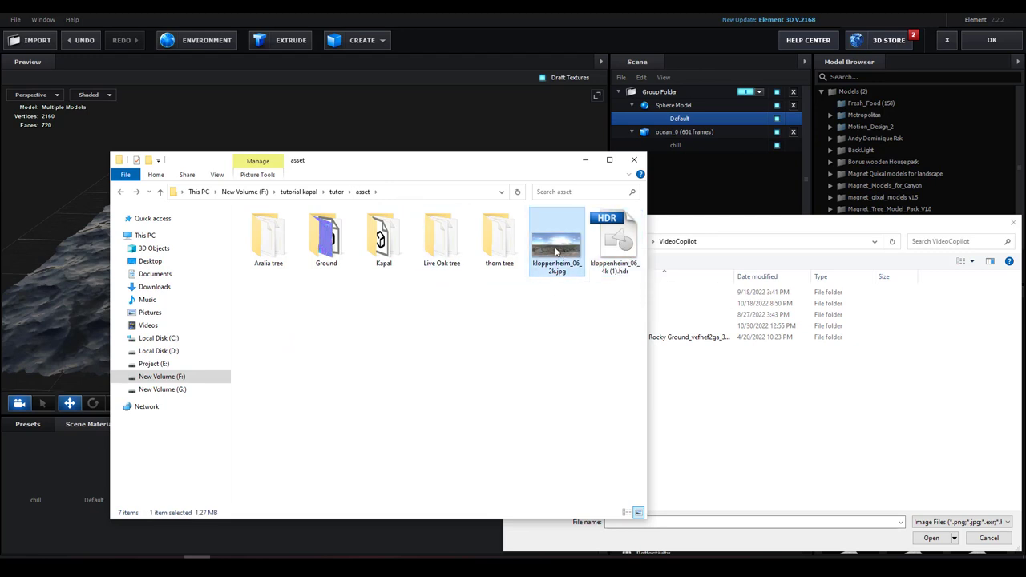
pyautogui.click(619, 271)
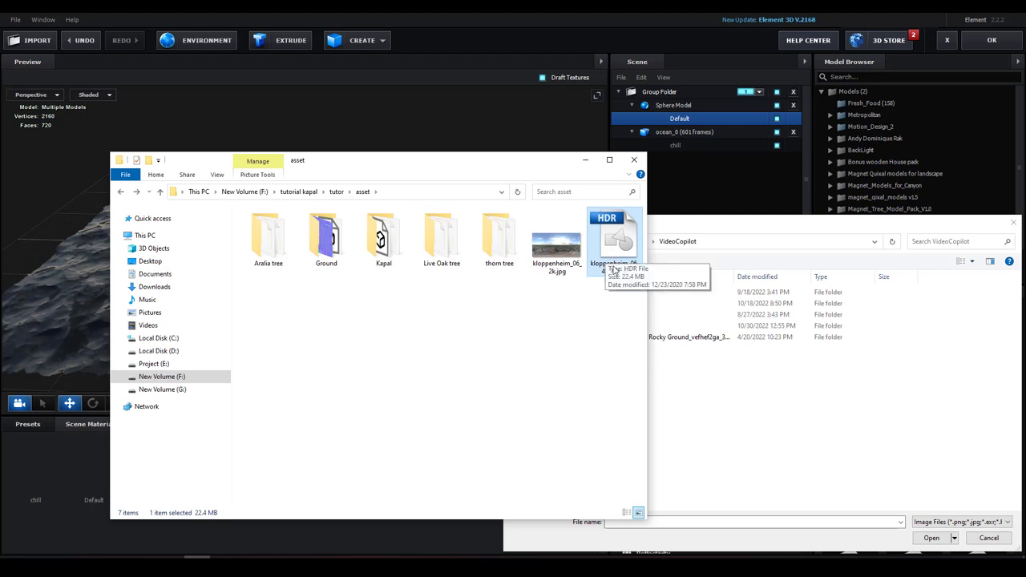
pyautogui.click(407, 194)
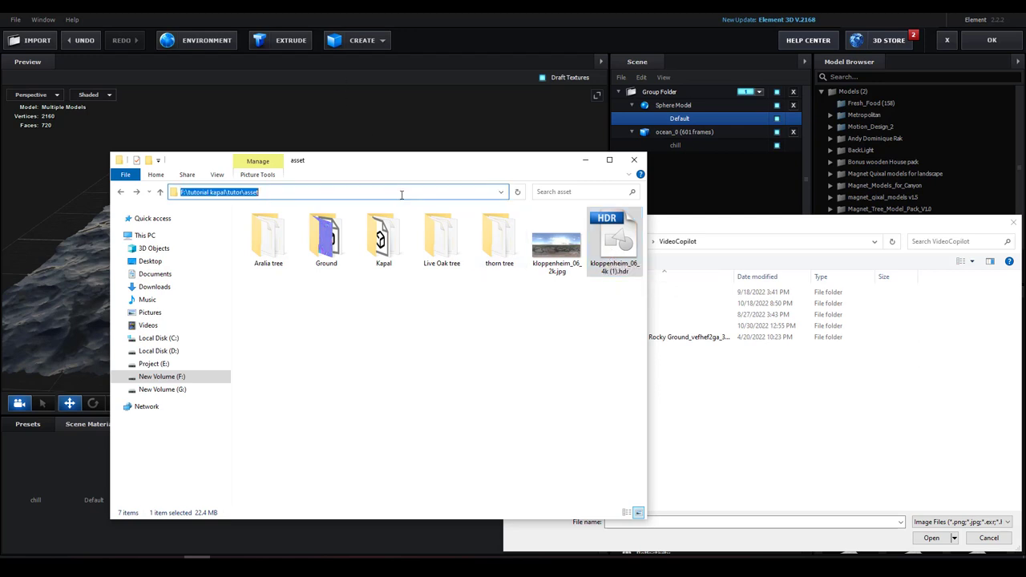
# Load kloppenheim_06_4k (1).hdr from the asset folder as the sphere's diffuse texture.
pyautogui.click(697, 243)
pyautogui.write('F:\\tutorial kapal\\tutor\\asset')
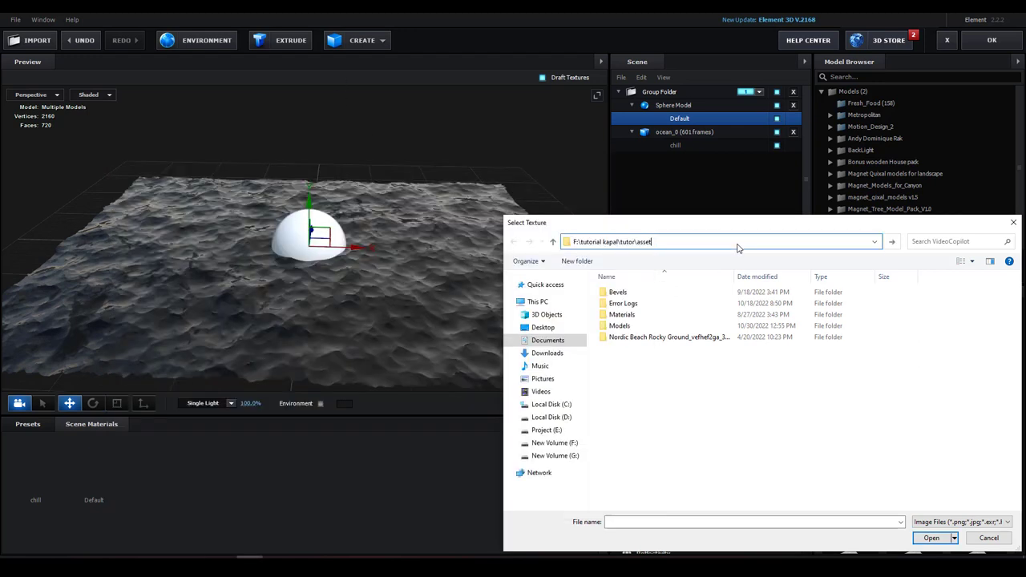
pyautogui.press('Return')
pyautogui.click(927, 322)
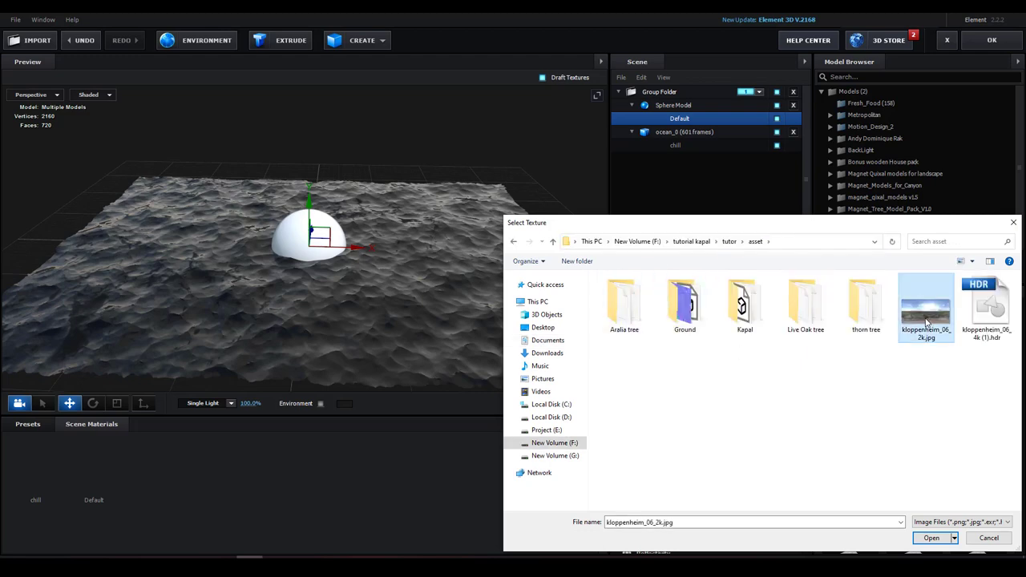
pyautogui.doubleClick(974, 325)
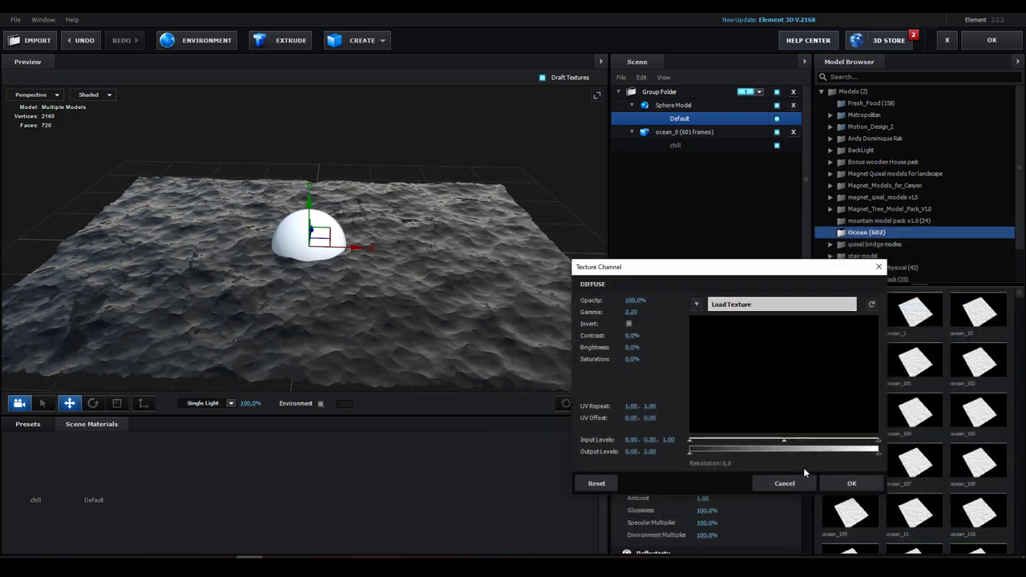
pyautogui.click(853, 483)
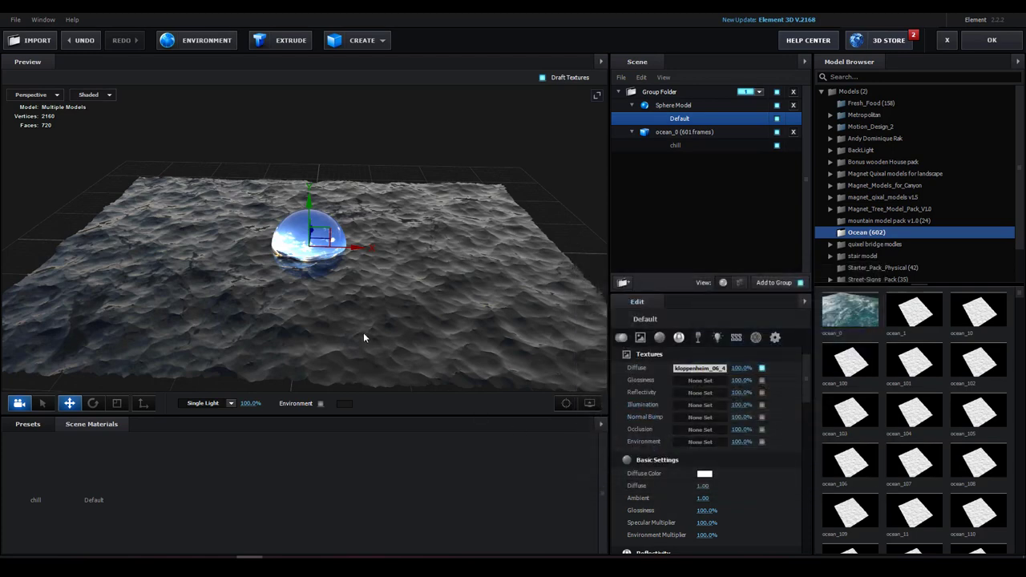
pyautogui.scroll(2, 382, 279)
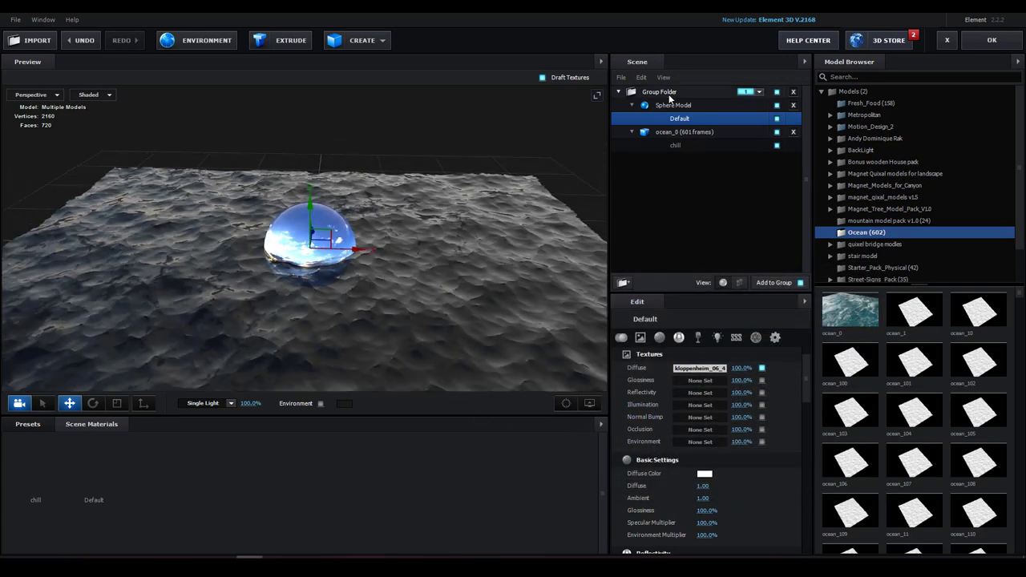
# Scale the Sphere Model up to 10000%.
pyautogui.click(672, 105)
pyautogui.click(641, 337)
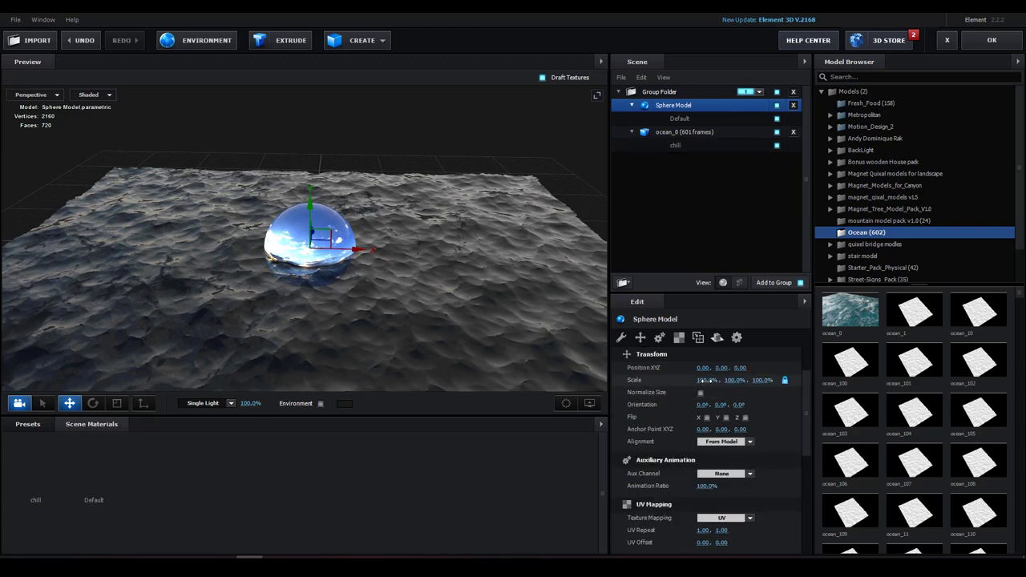
pyautogui.click(708, 380)
pyautogui.write('500')
pyautogui.press('Return')
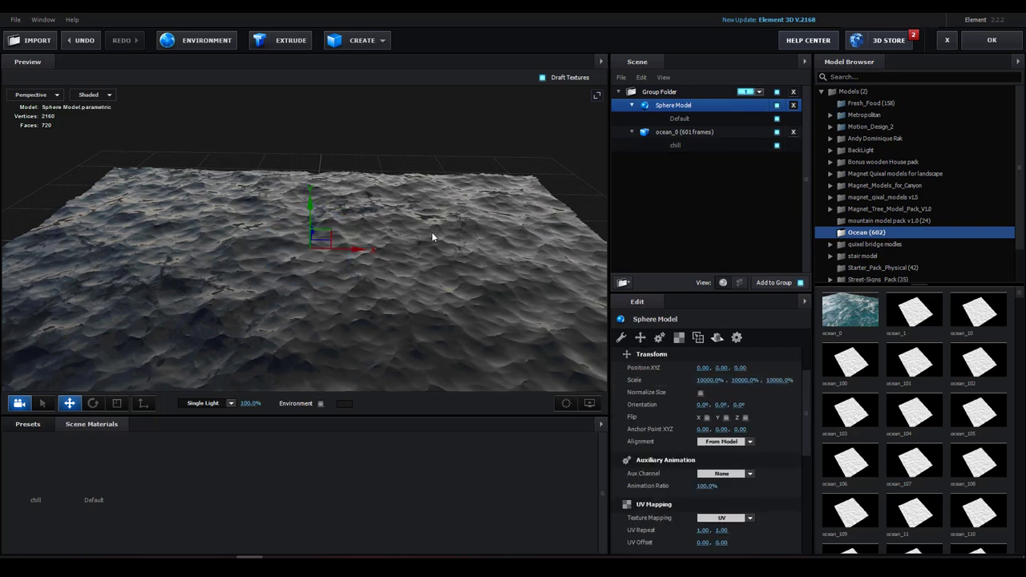
pyautogui.moveTo(431, 236); pyautogui.dragTo(433, 282)
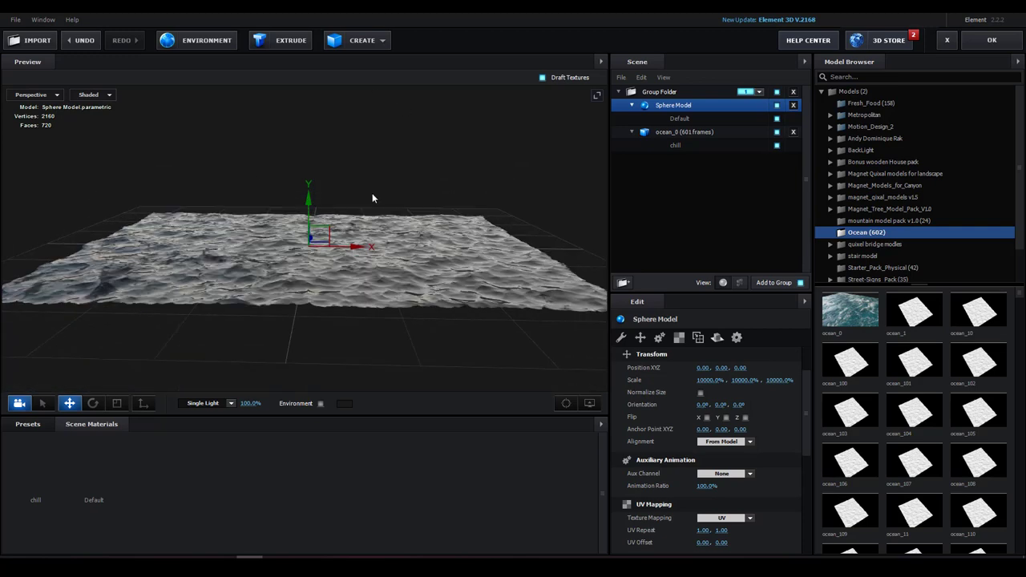
# Turn on Draw Backfaces in the sphere's Default material advanced settings.
pyautogui.click(680, 117)
pyautogui.click(773, 337)
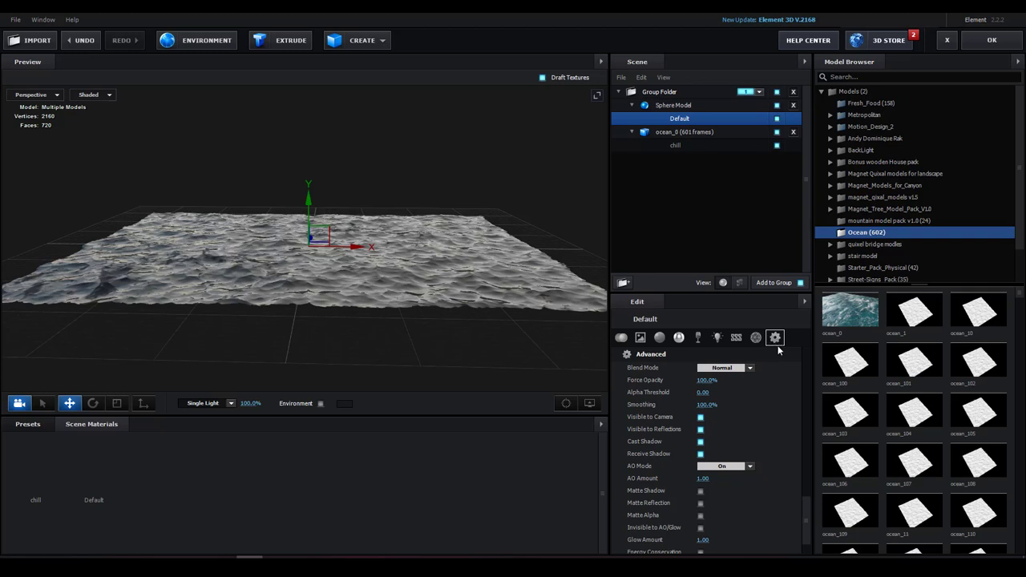
pyautogui.scroll(-2, 701, 504)
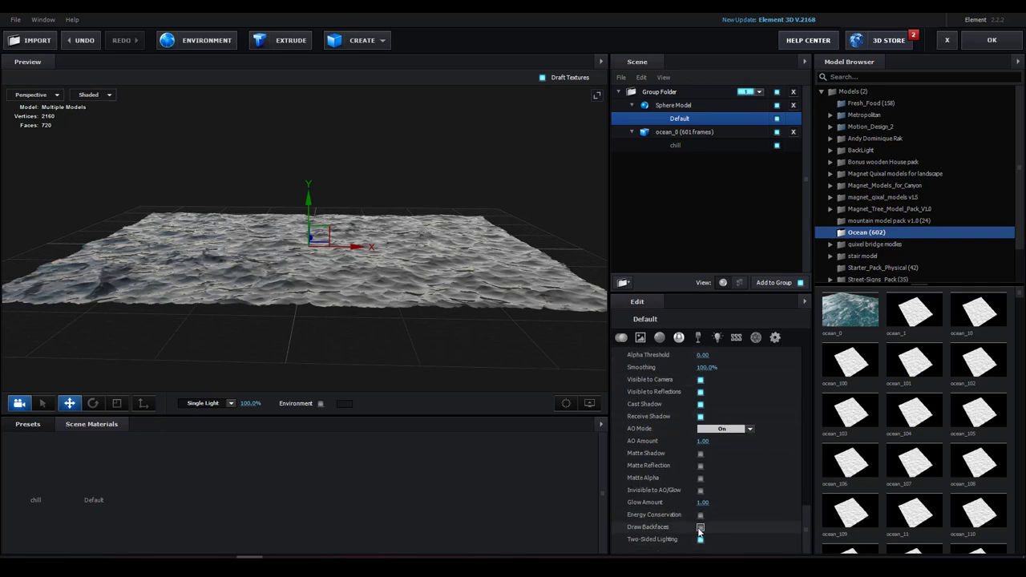
pyautogui.click(700, 528)
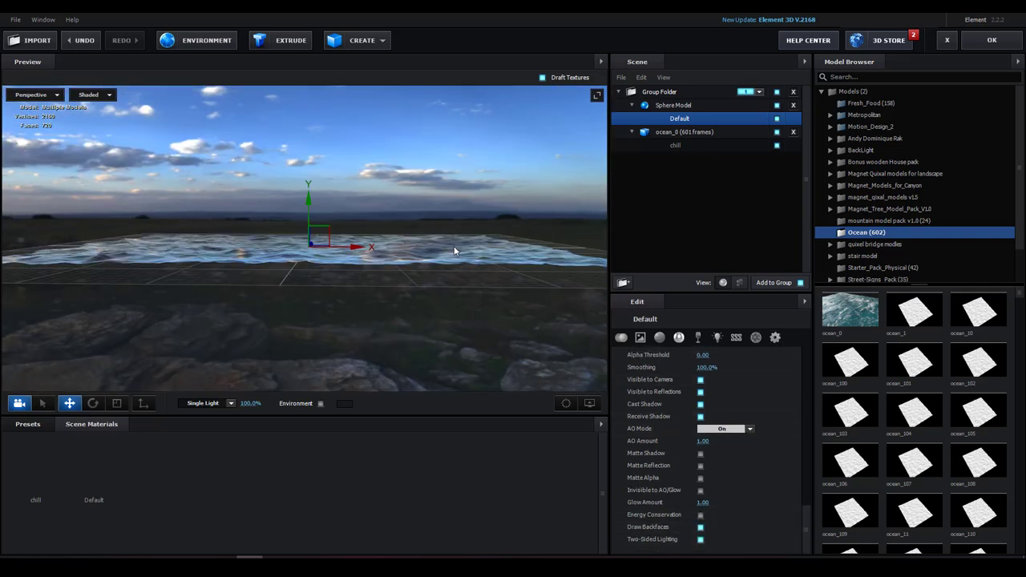
pyautogui.moveTo(452, 258)
pyautogui.mouseDown()
pyautogui.moveTo(382, 297)
pyautogui.moveTo(390, 291)
pyautogui.mouseUp()
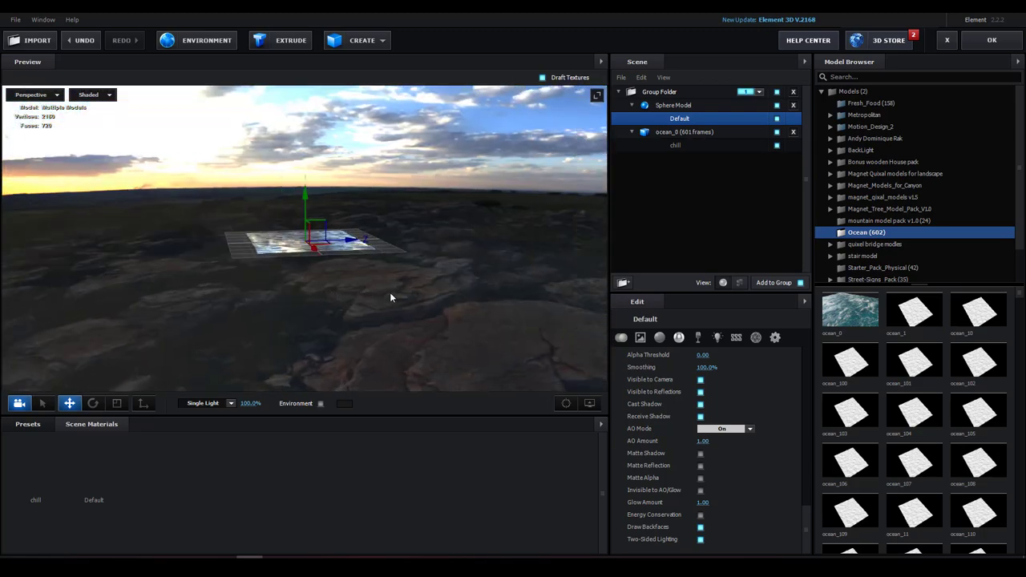
# Set the sky sphere's diffuse texture input levels to 0.00, 0.34 and 0.99.
pyautogui.scroll(-5, 704, 403)
pyautogui.scroll(2, 698, 410)
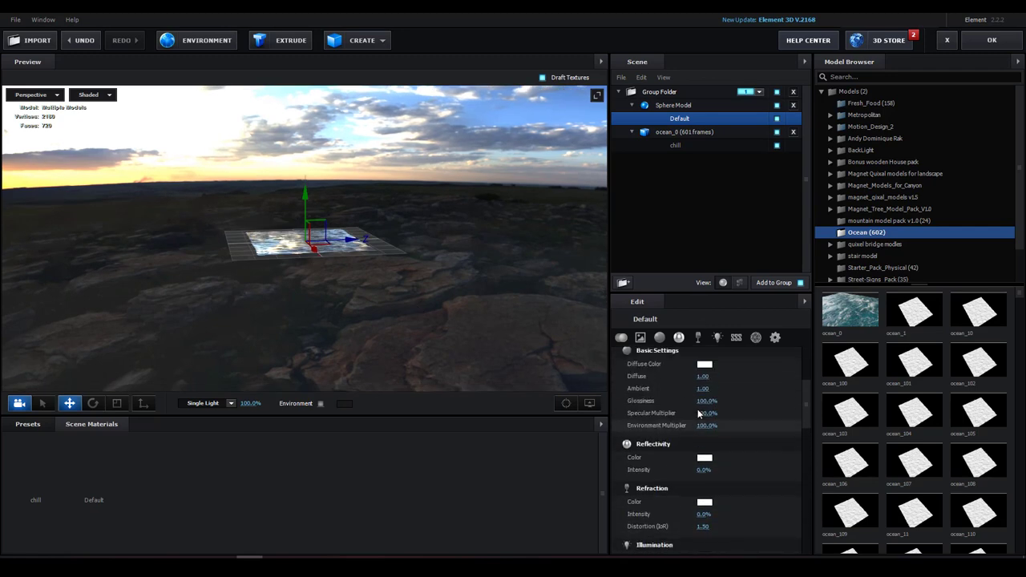
pyautogui.scroll(2, 698, 409)
pyautogui.scroll(2, 697, 407)
pyautogui.click(696, 407)
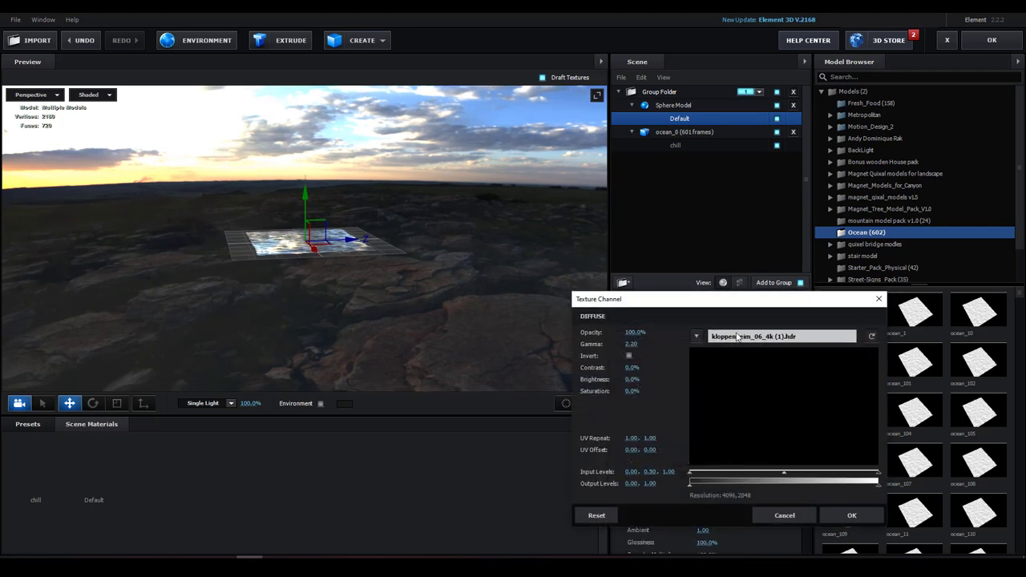
pyautogui.click(729, 342)
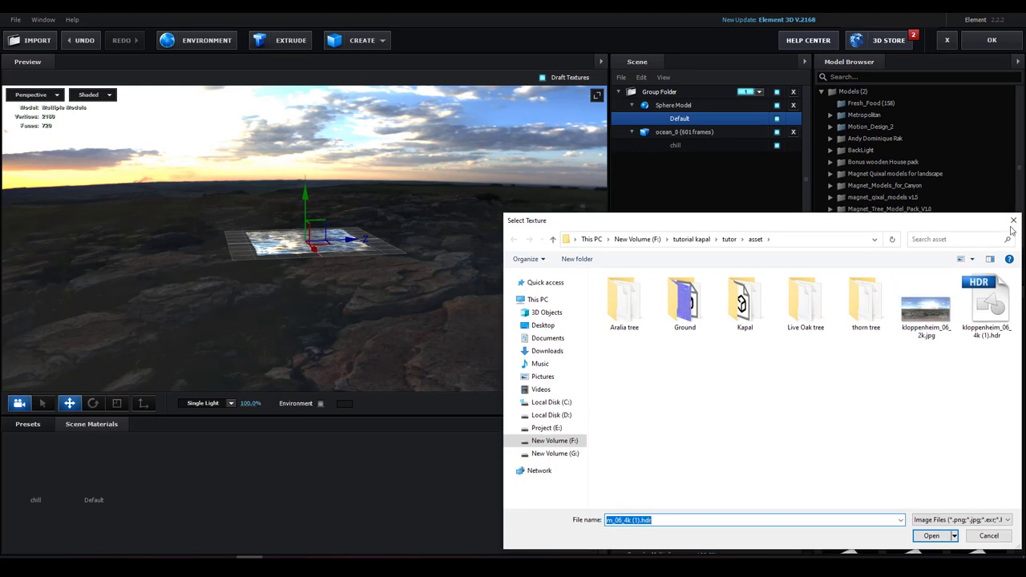
pyautogui.click(1014, 222)
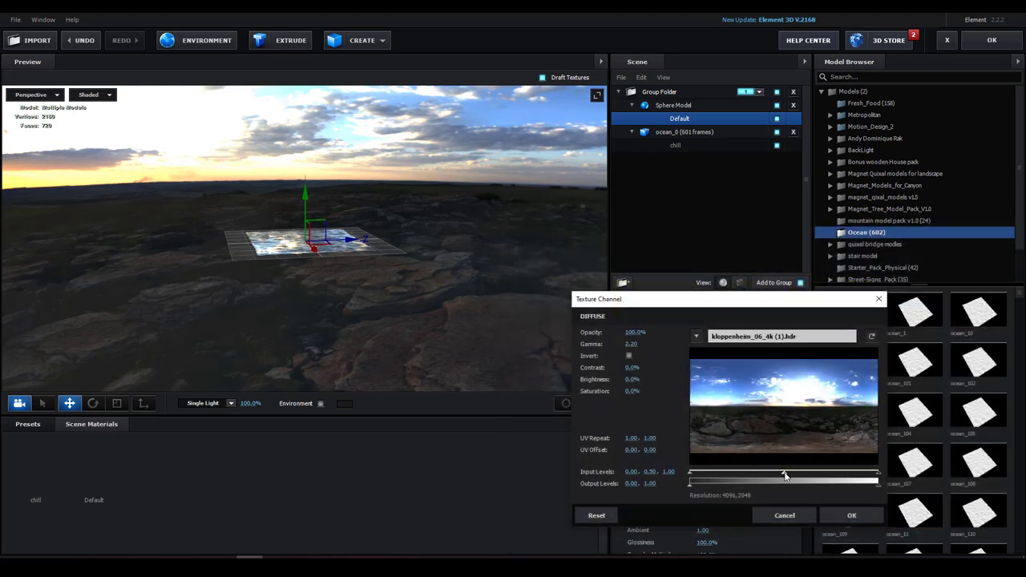
pyautogui.moveTo(786, 476); pyautogui.dragTo(764, 476)
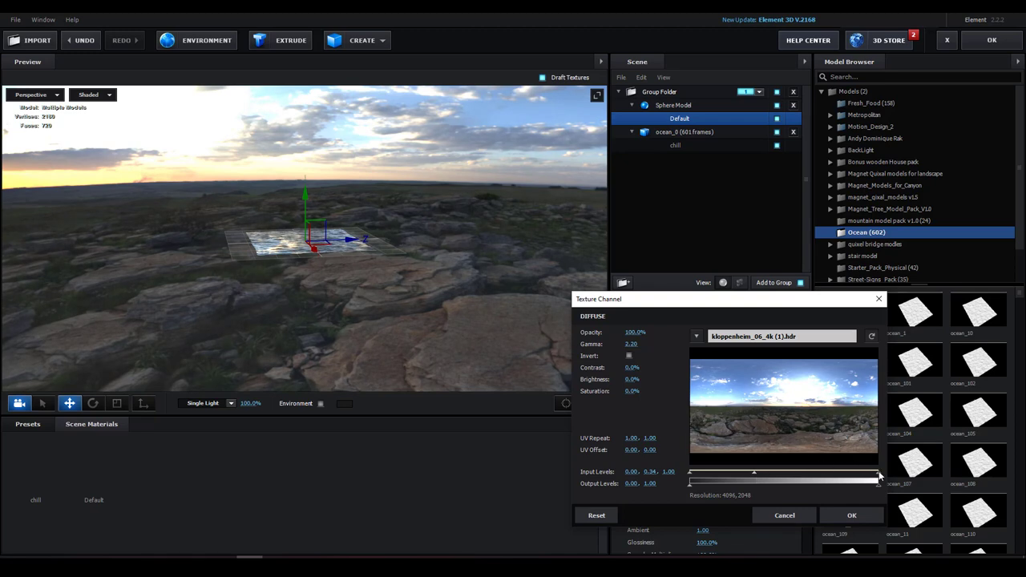
pyautogui.moveTo(879, 476); pyautogui.dragTo(855, 480)
pyautogui.moveTo(758, 476); pyautogui.dragTo(755, 474)
pyautogui.click(854, 516)
pyautogui.moveTo(436, 267); pyautogui.dragTo(673, 124)
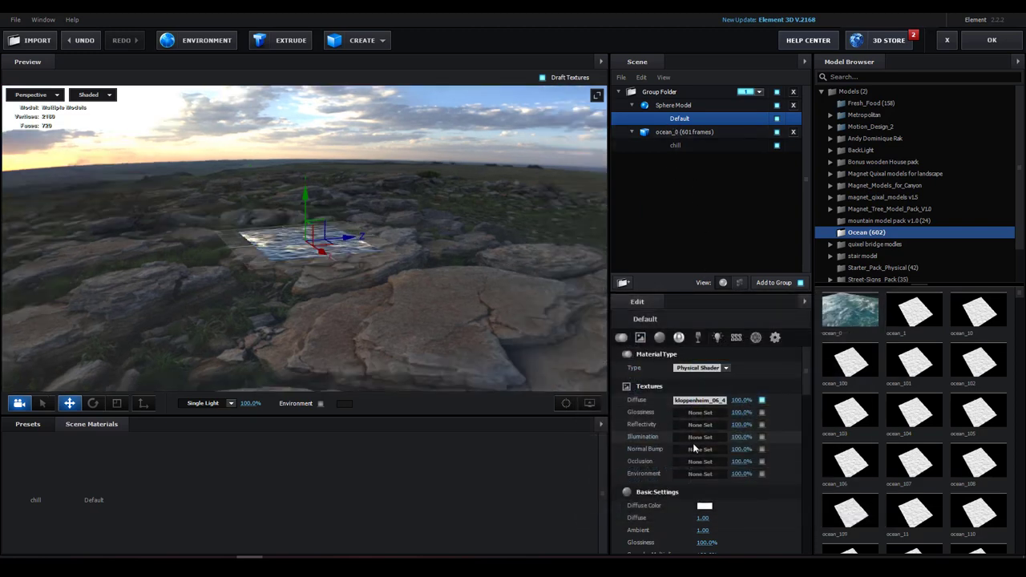
# Set the sphere material's diffuse to 0, glossiness and specular to 0%, and environment reflection to 0.
pyautogui.scroll(-1, 694, 447)
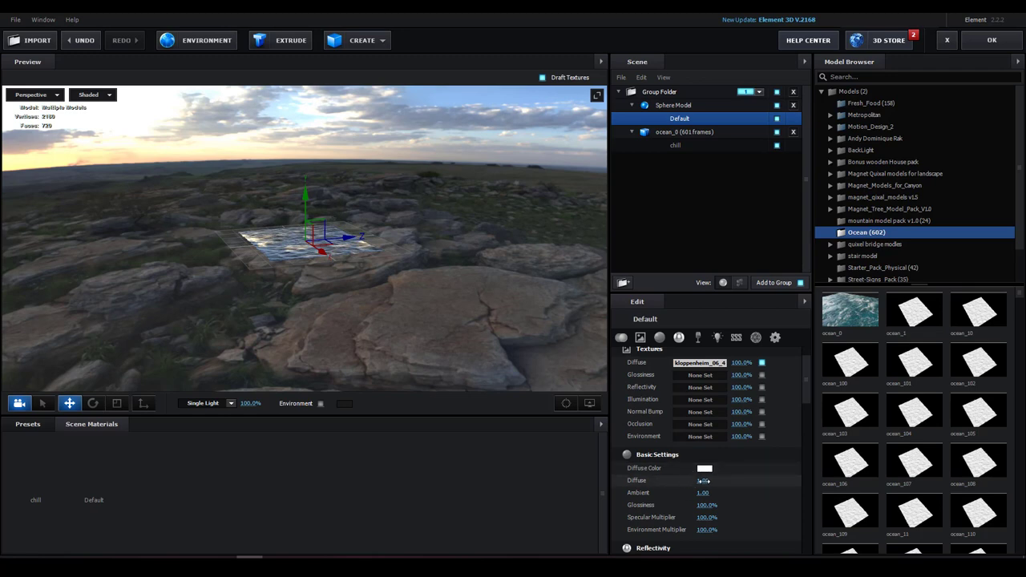
pyautogui.moveTo(703, 480); pyautogui.dragTo(579, 481)
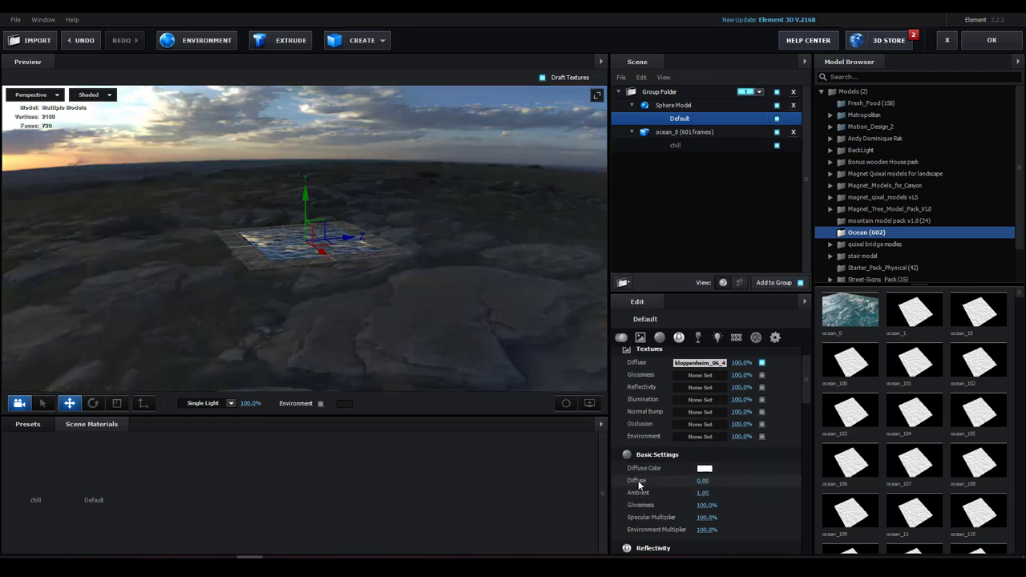
pyautogui.moveTo(707, 505); pyautogui.dragTo(517, 506)
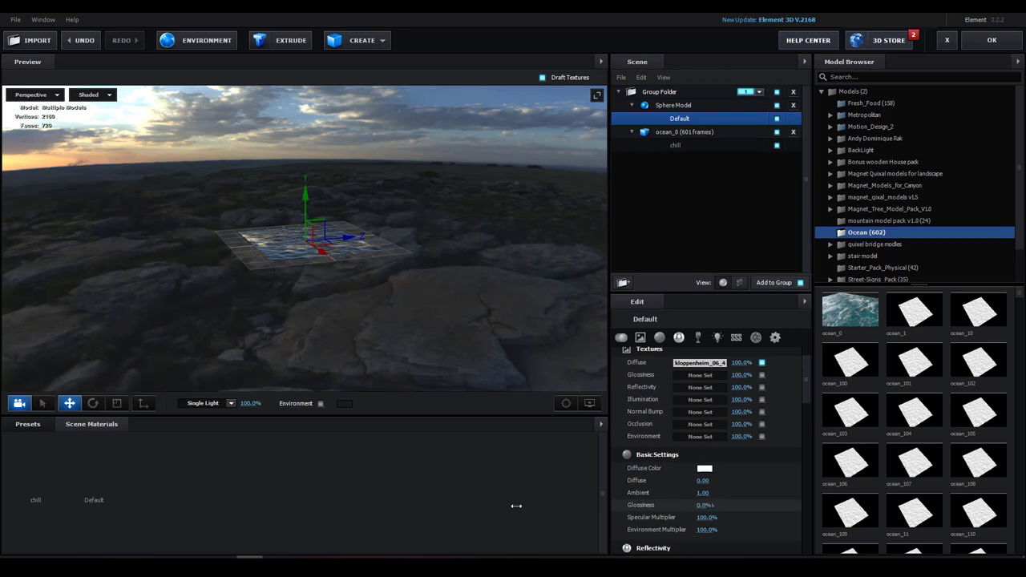
pyautogui.moveTo(706, 517); pyautogui.dragTo(547, 524)
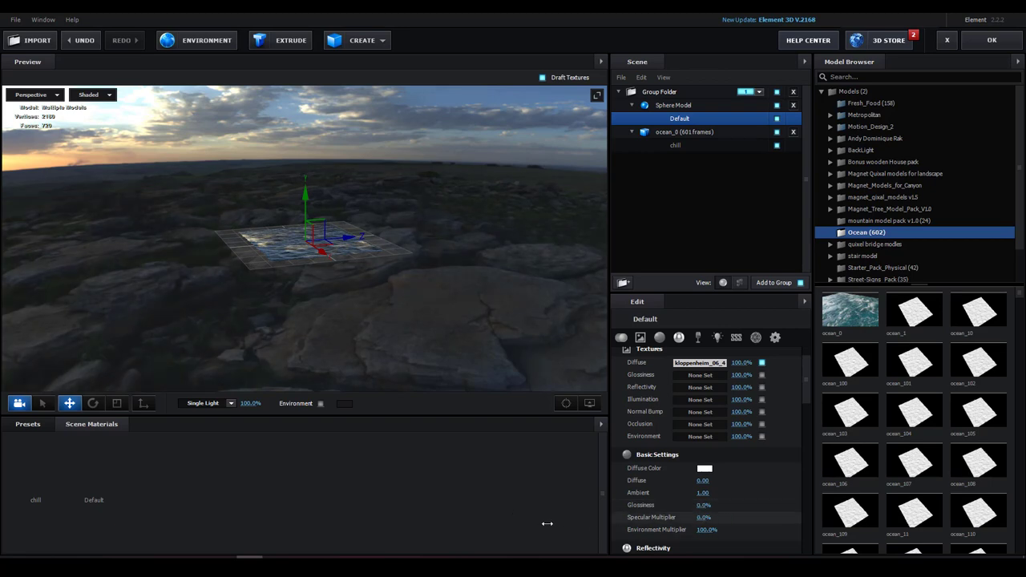
pyautogui.scroll(-2, 729, 510)
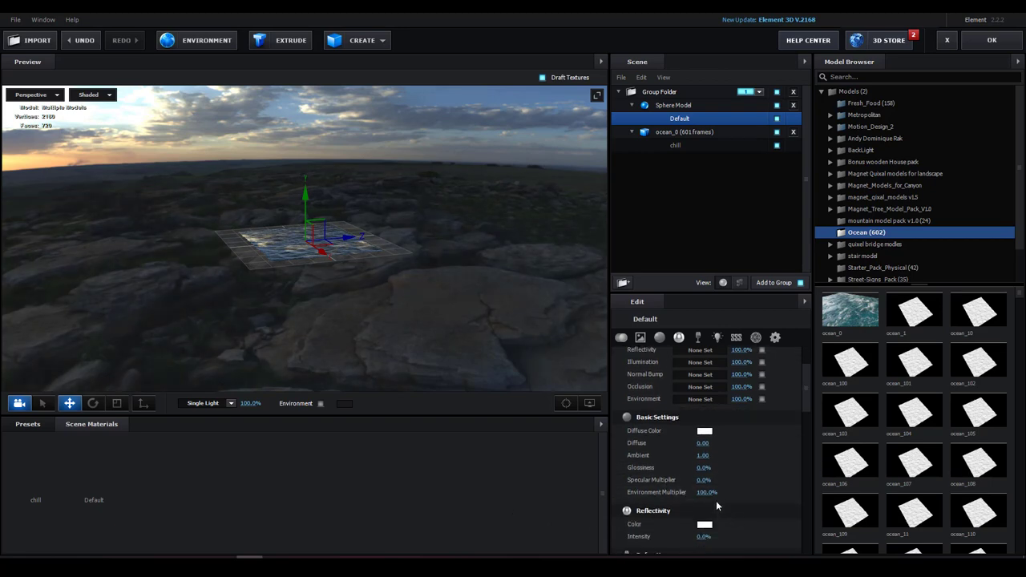
pyautogui.click(707, 493)
pyautogui.write('0')
pyautogui.press('Return')
# Raise the sphere material's Illumination Intensity to 100% so the sky backdrop glows.
pyautogui.scroll(-2, 704, 492)
pyautogui.scroll(-2, 699, 456)
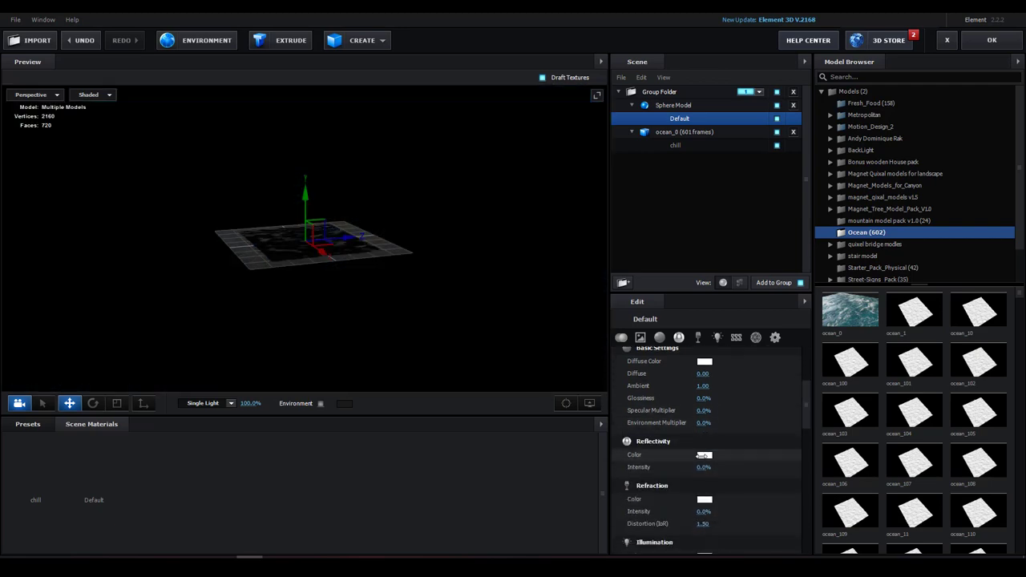
pyautogui.scroll(-2, 701, 458)
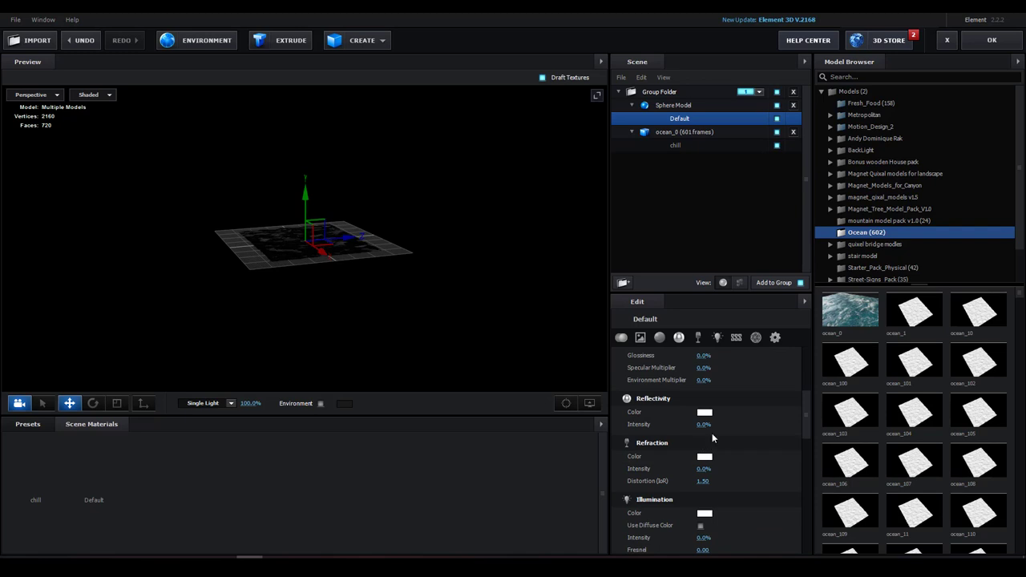
pyautogui.scroll(-2, 708, 518)
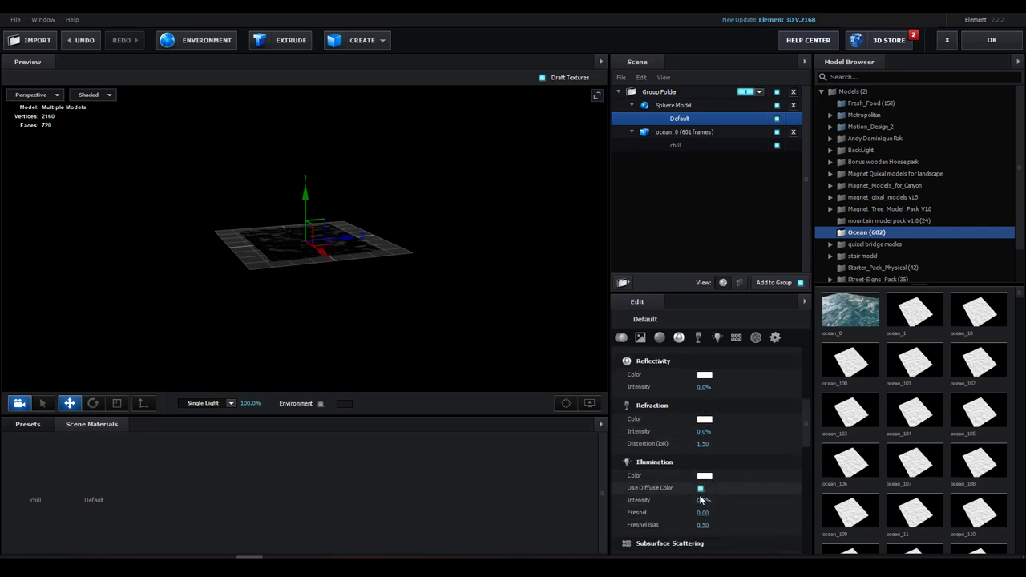
pyautogui.moveTo(716, 500); pyautogui.dragTo(700, 511)
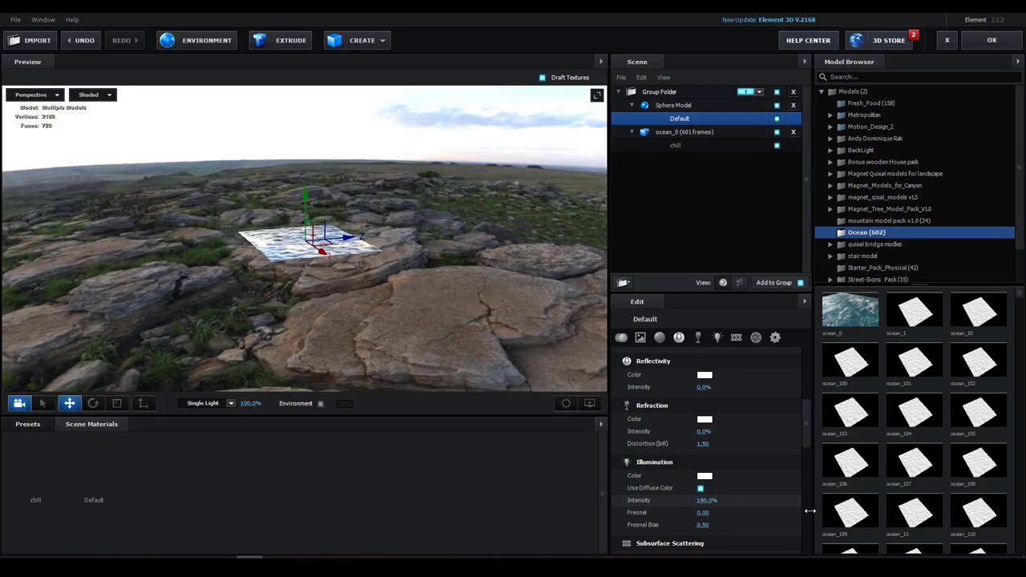
pyautogui.click(701, 501)
pyautogui.press('Return')
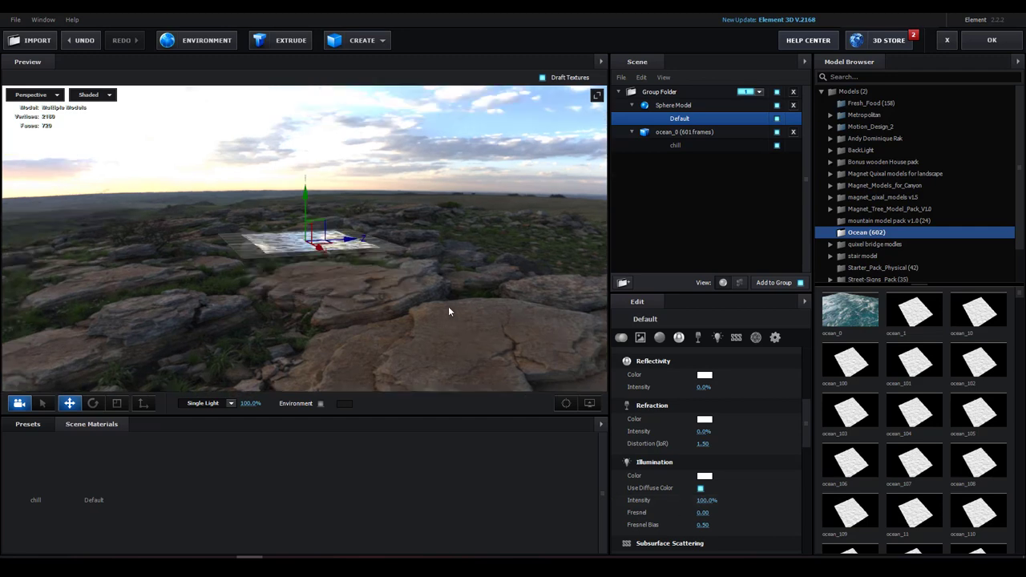
pyautogui.click(775, 337)
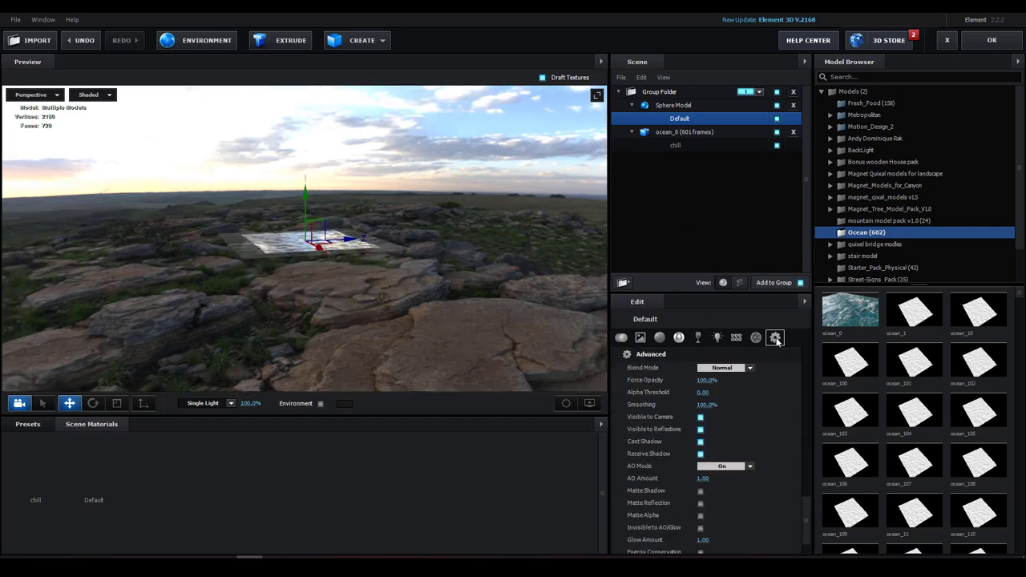
# Hide the sky sphere from reflections and set its AO Mode to Ignore.
pyautogui.click(702, 430)
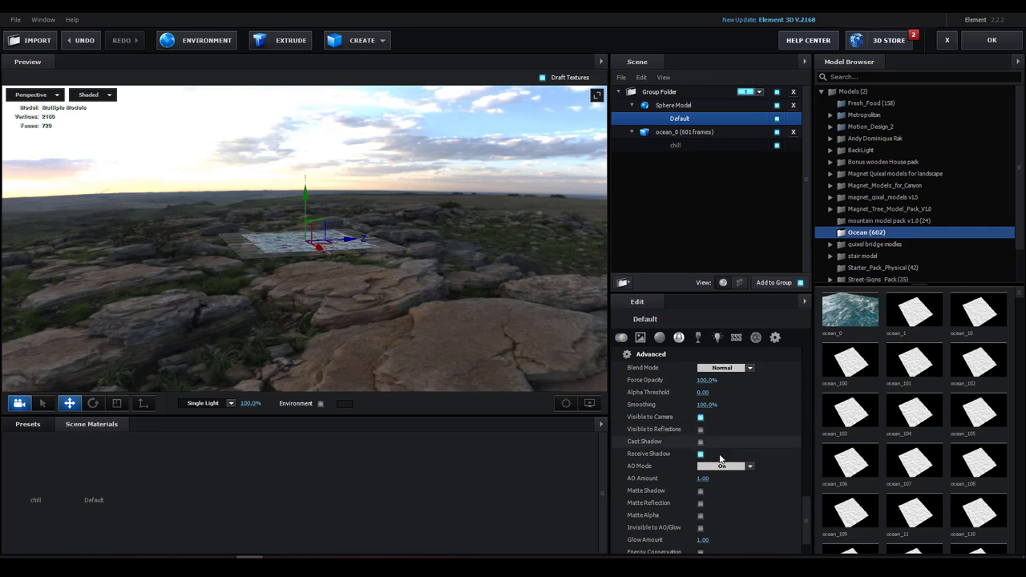
pyautogui.click(721, 466)
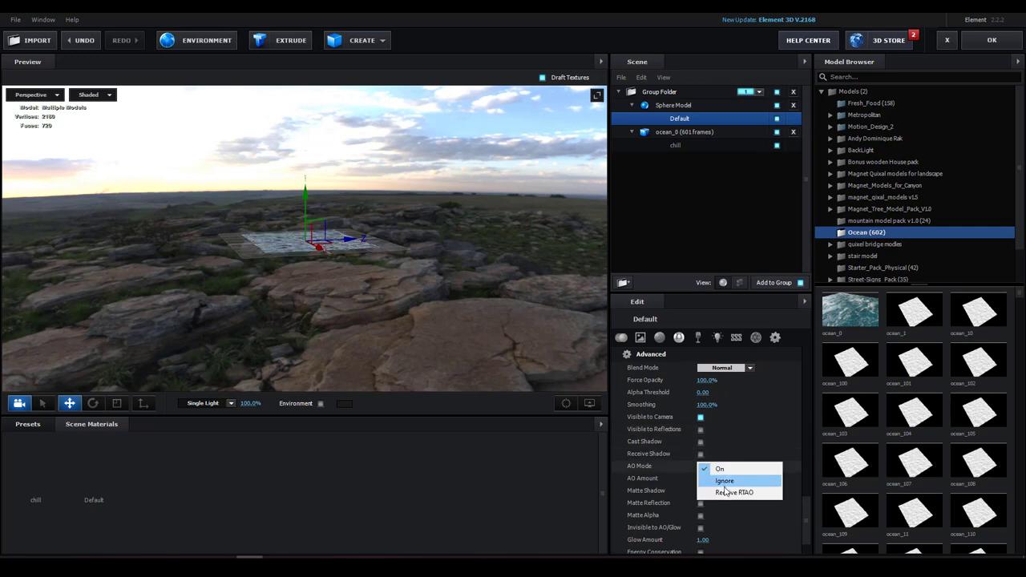
pyautogui.click(724, 481)
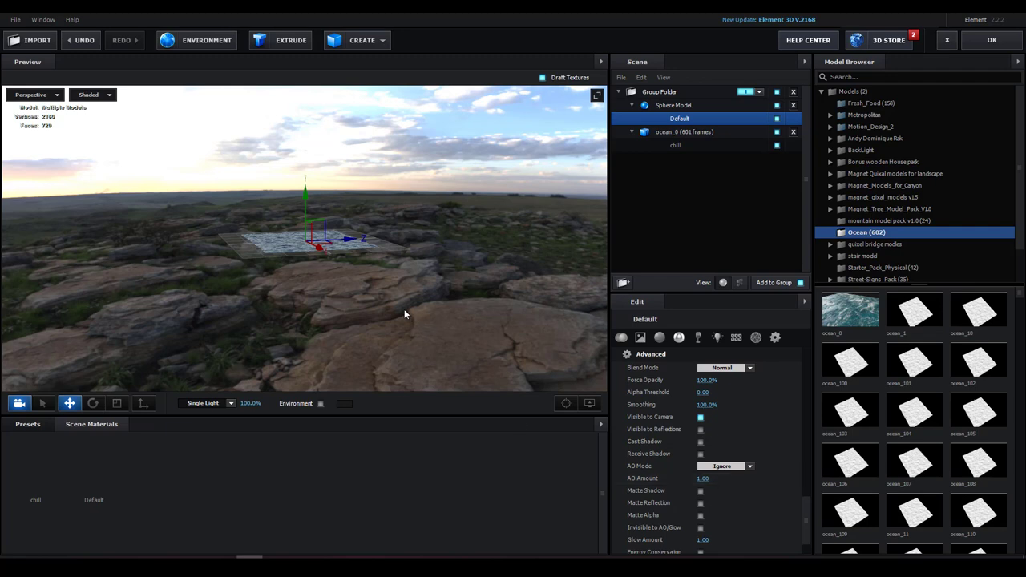
pyautogui.moveTo(404, 309); pyautogui.dragTo(335, 305)
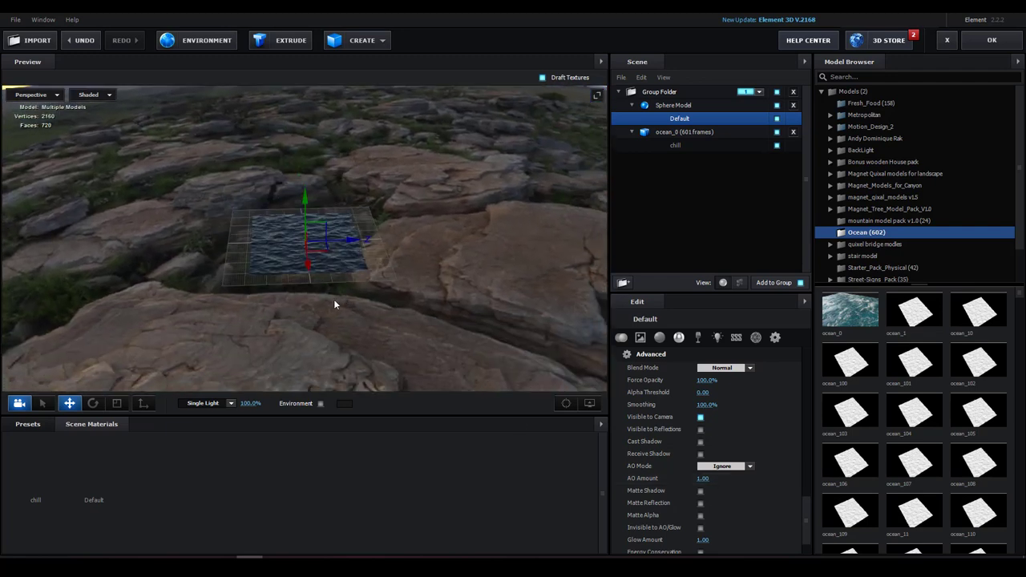
pyautogui.scroll(3, 320, 292)
pyautogui.scroll(3, 275, 287)
pyautogui.scroll(3, 276, 286)
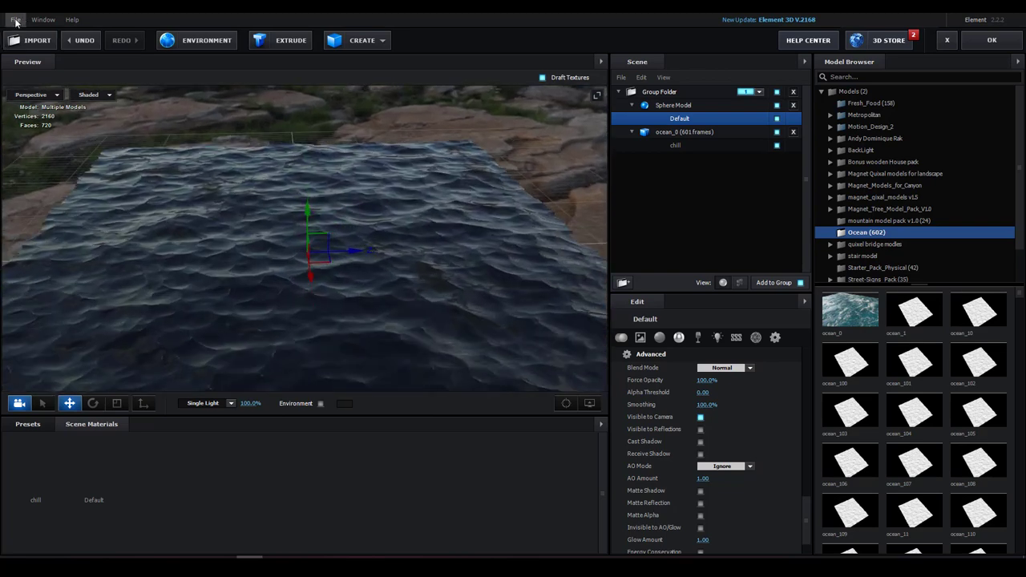
# Import the ship model Kapal/untitled.obj as a 3D object with default import preferences.
pyautogui.click(15, 20)
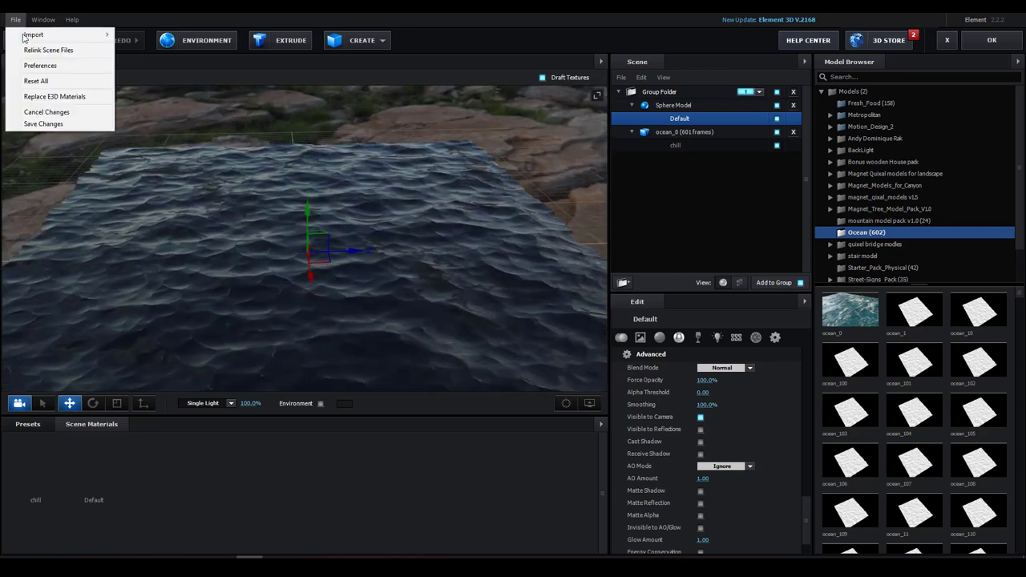
pyautogui.moveTo(24, 37)
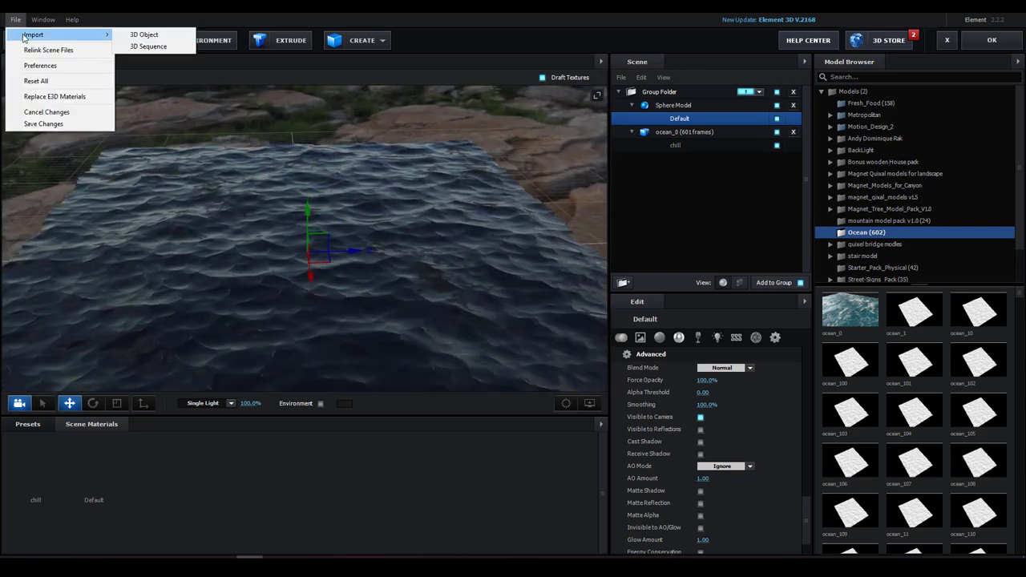
pyautogui.click(145, 35)
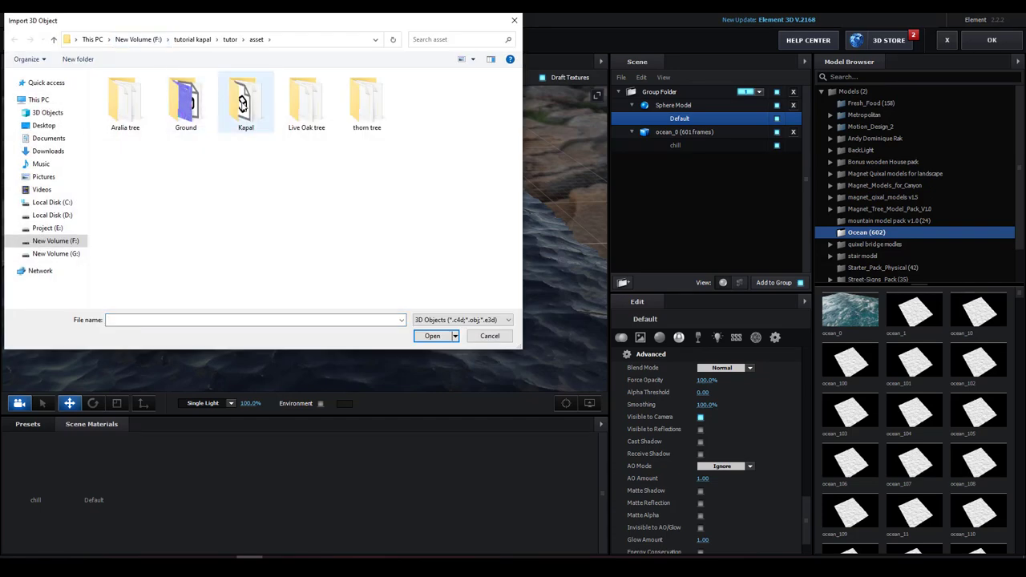
pyautogui.doubleClick(243, 103)
pyautogui.click(133, 104)
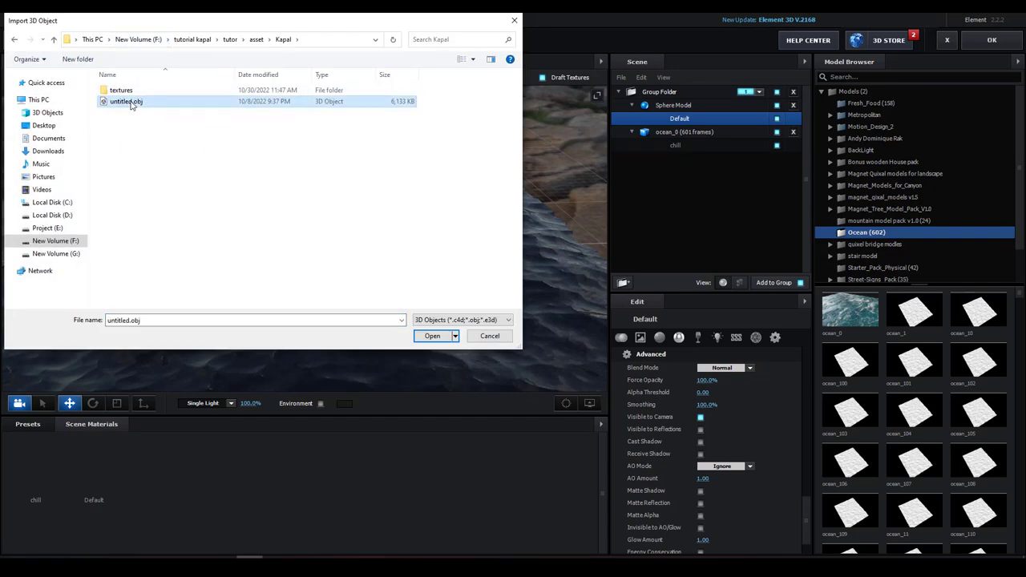
pyautogui.doubleClick(135, 106)
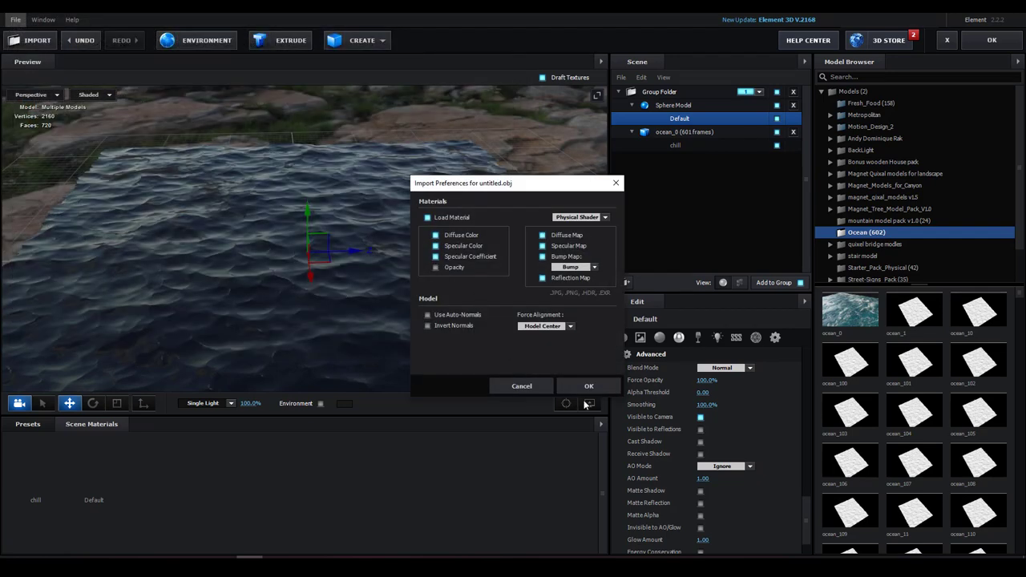
pyautogui.click(588, 388)
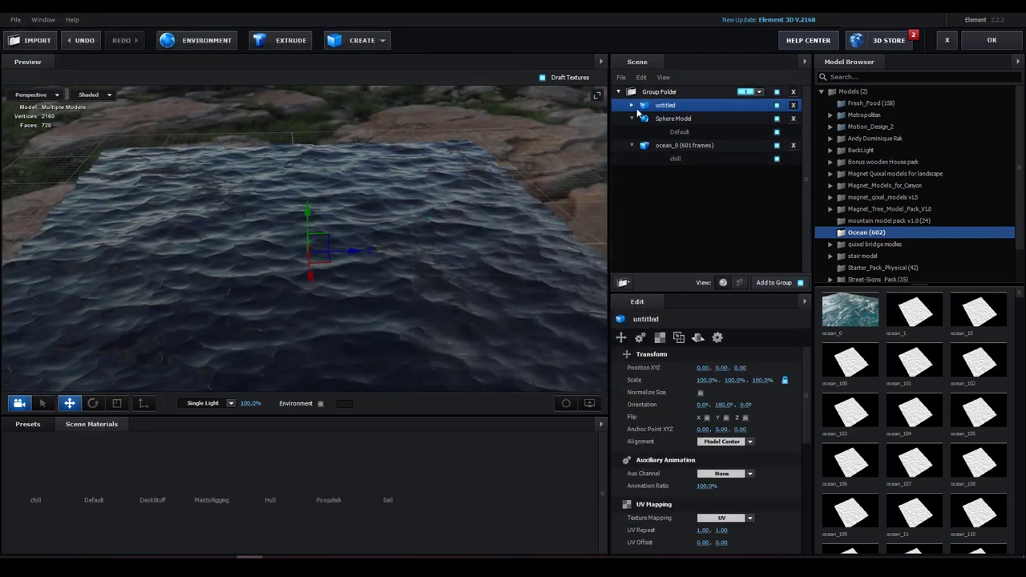
# Enable Normalize Size and set the ship's Alignment to Bottom so it sits on the water.
pyautogui.click(640, 337)
pyautogui.click(622, 339)
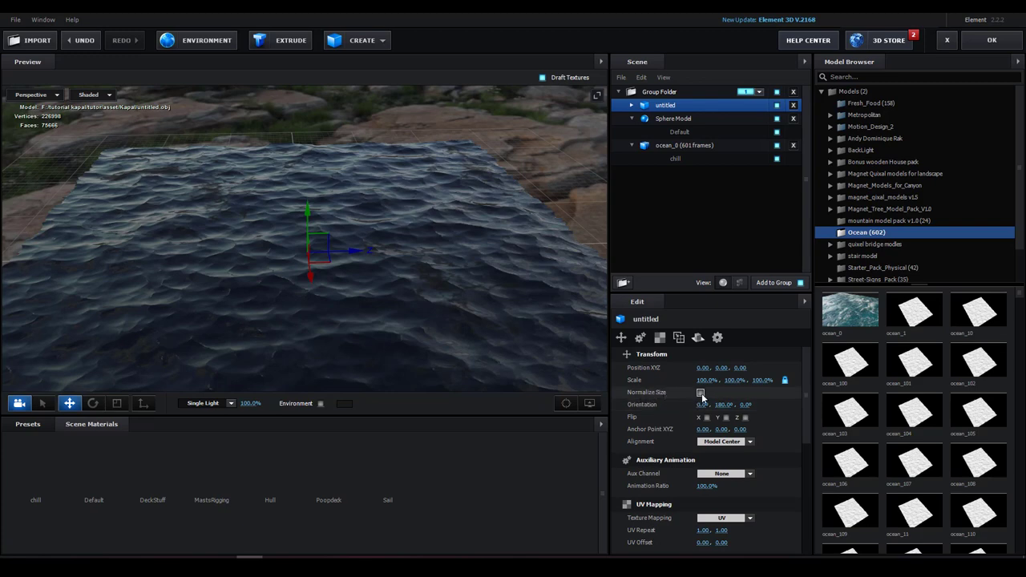
pyautogui.click(701, 393)
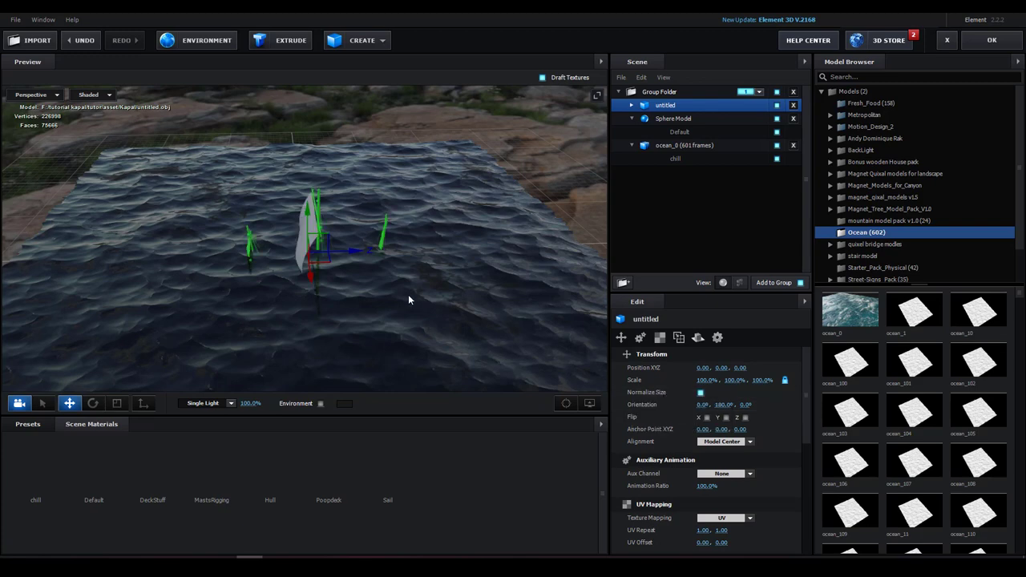
pyautogui.click(721, 442)
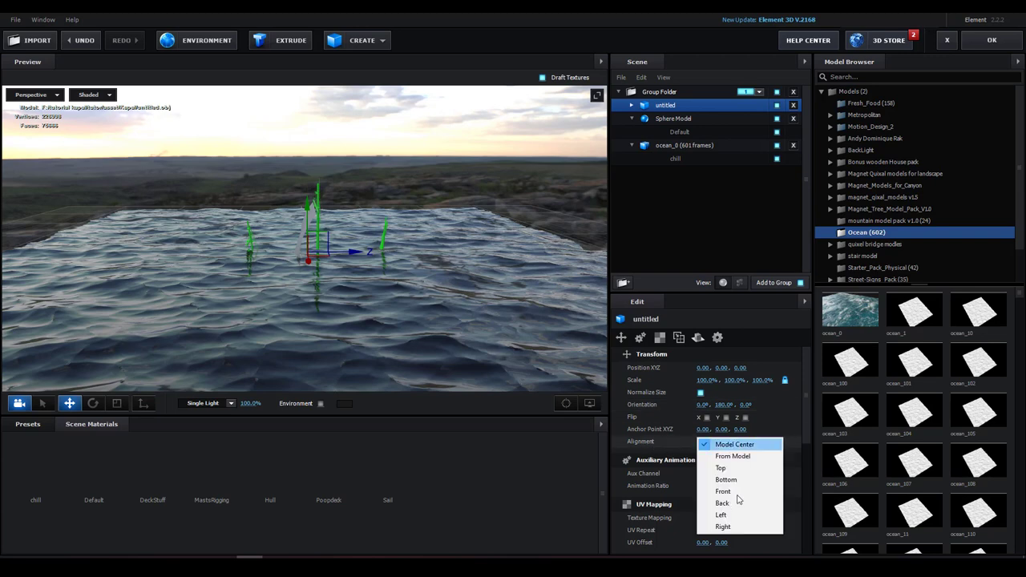
pyautogui.click(727, 481)
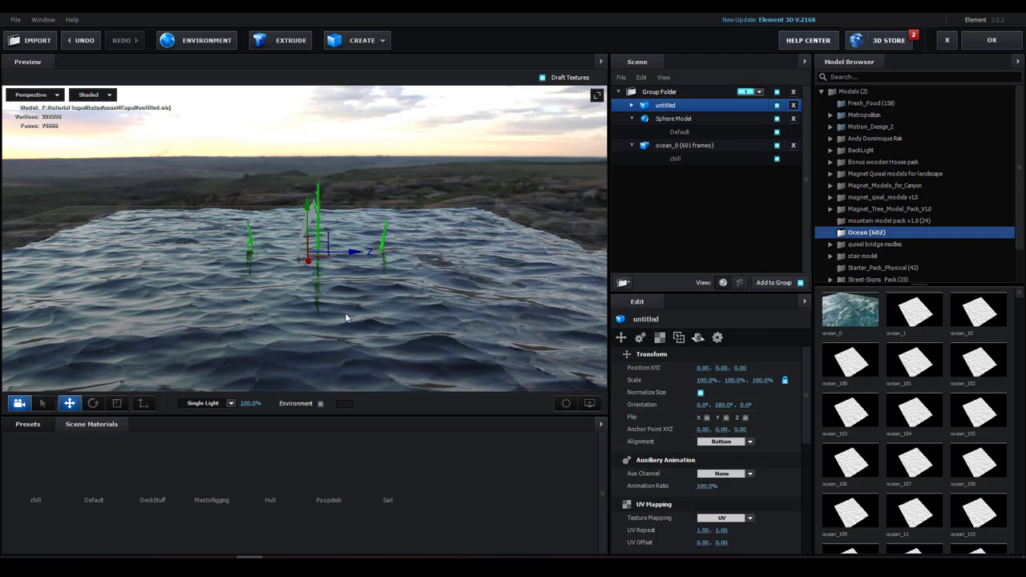
pyautogui.moveTo(316, 307); pyautogui.dragTo(317, 269)
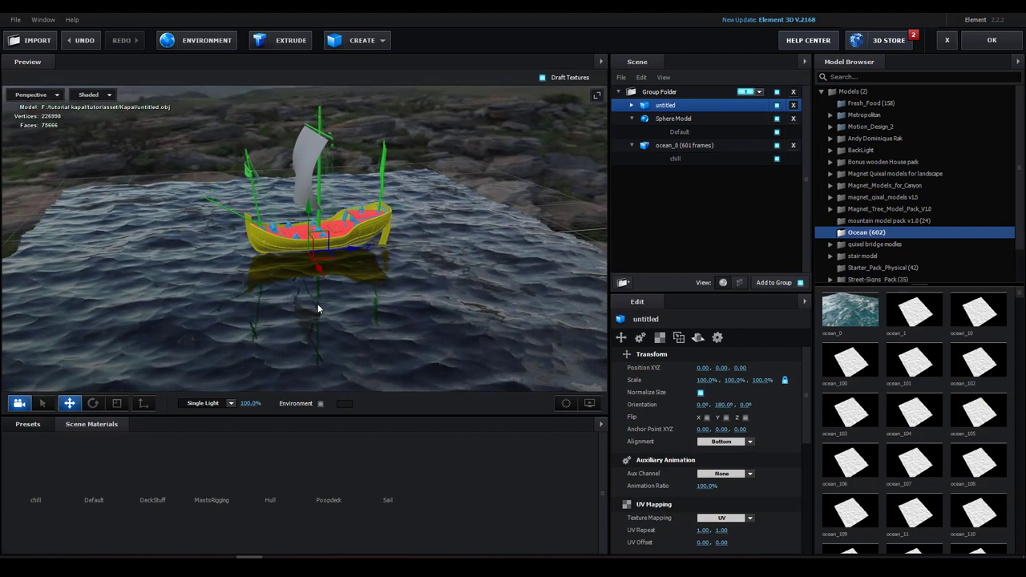
pyautogui.scroll(5, 314, 269)
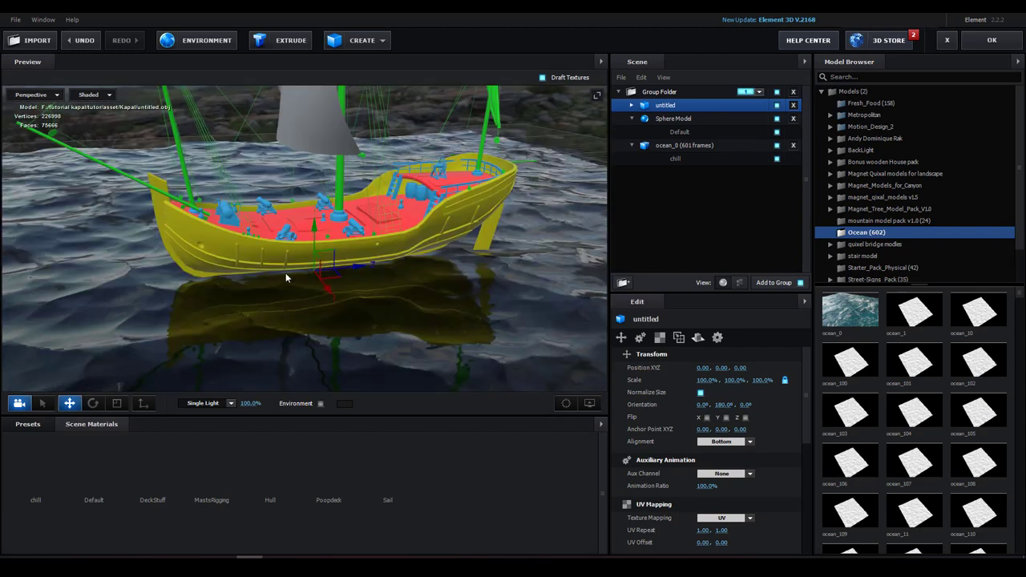
pyautogui.scroll(2, 286, 277)
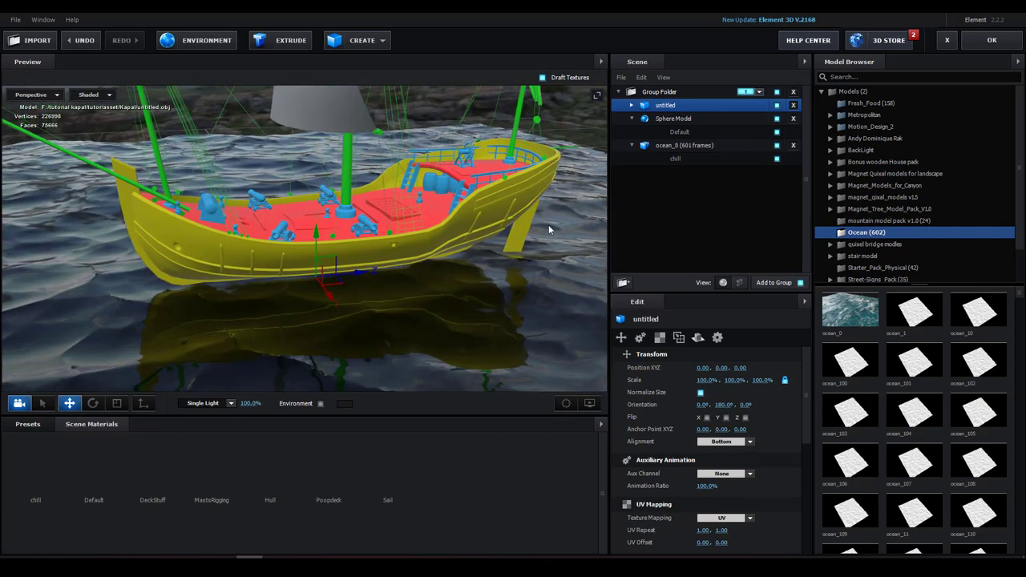
# Load DeckStuff_albedo.jpg into the DeckStuff material's Diffuse texture slot.
pyautogui.click(633, 105)
pyautogui.click(682, 121)
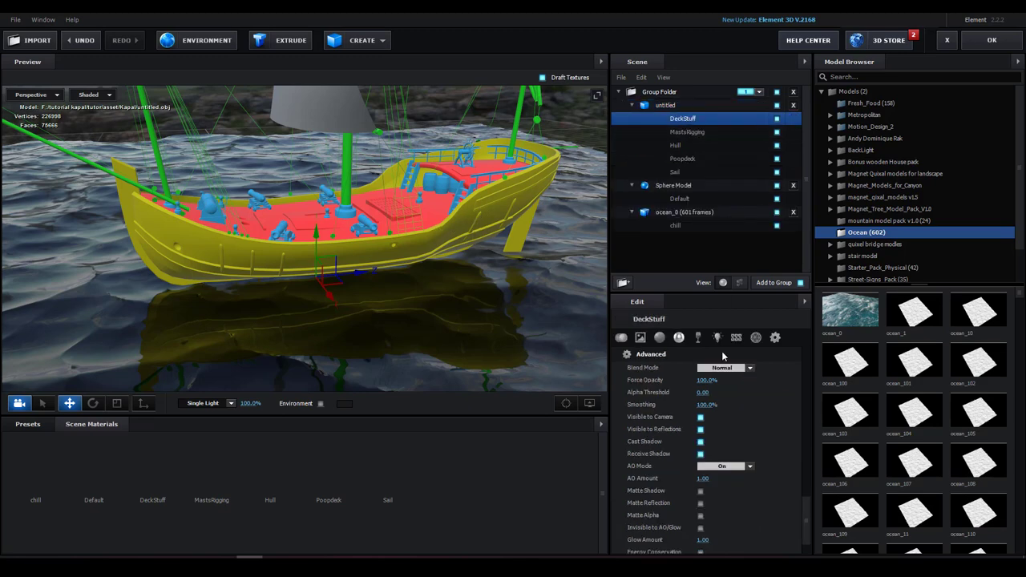
pyautogui.click(641, 337)
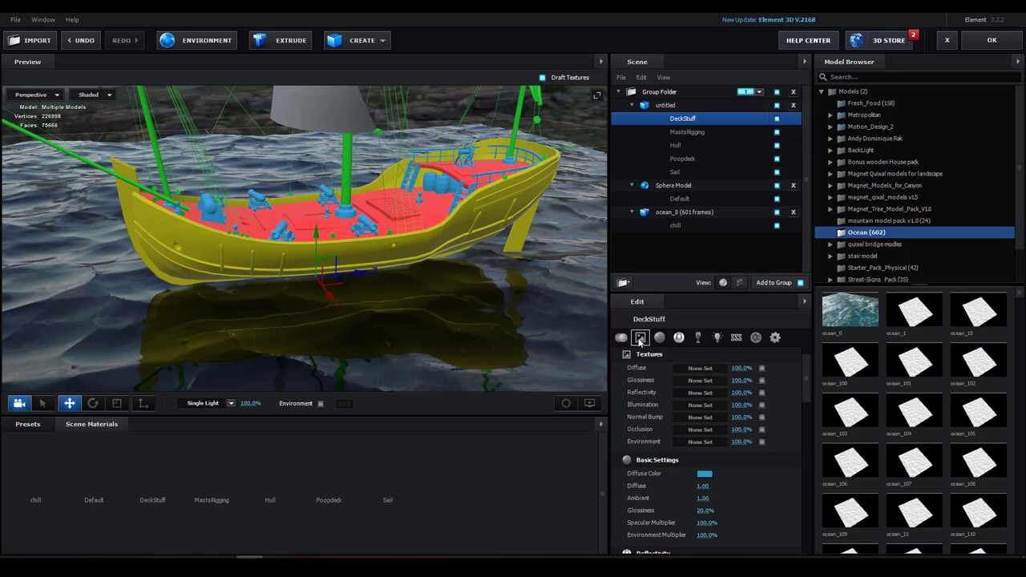
pyautogui.click(700, 368)
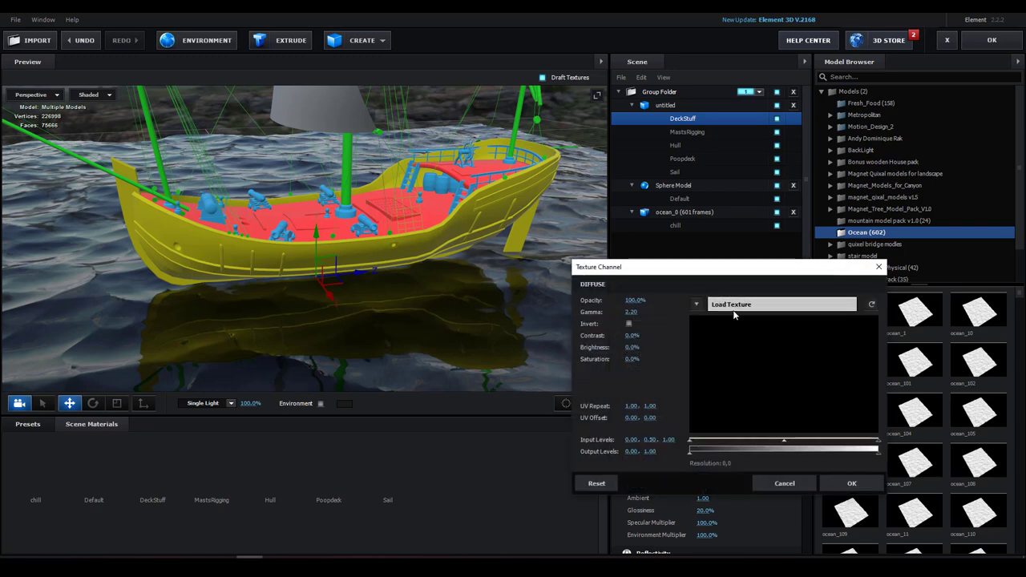
pyautogui.click(734, 306)
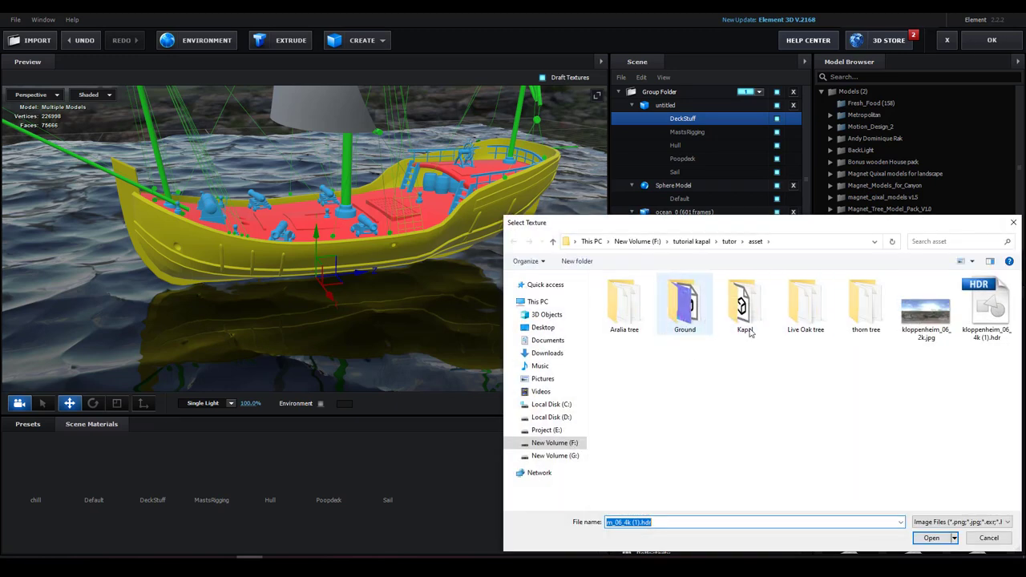
pyautogui.doubleClick(738, 319)
pyautogui.doubleClick(631, 296)
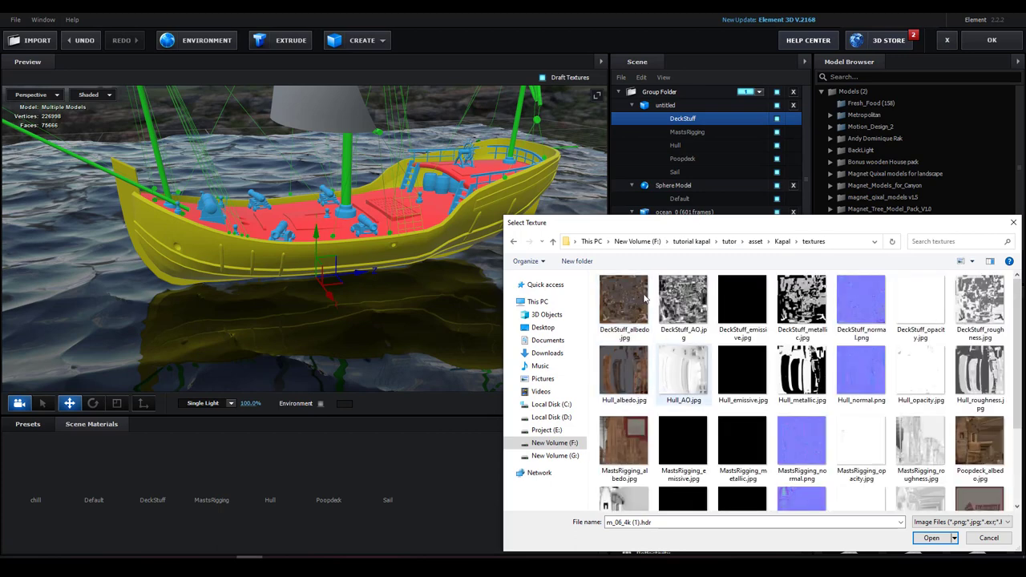
pyautogui.doubleClick(624, 301)
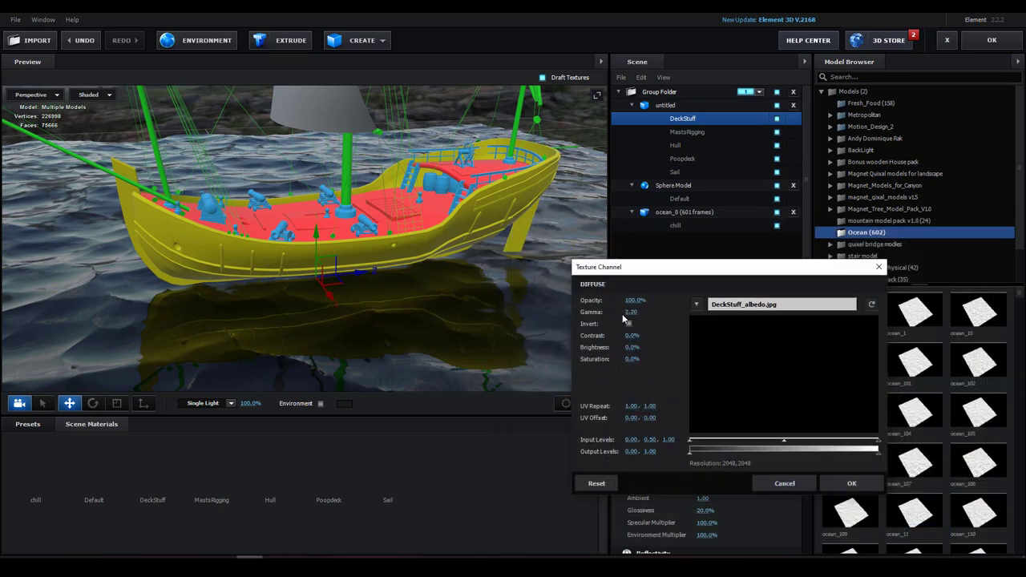
pyautogui.click(844, 487)
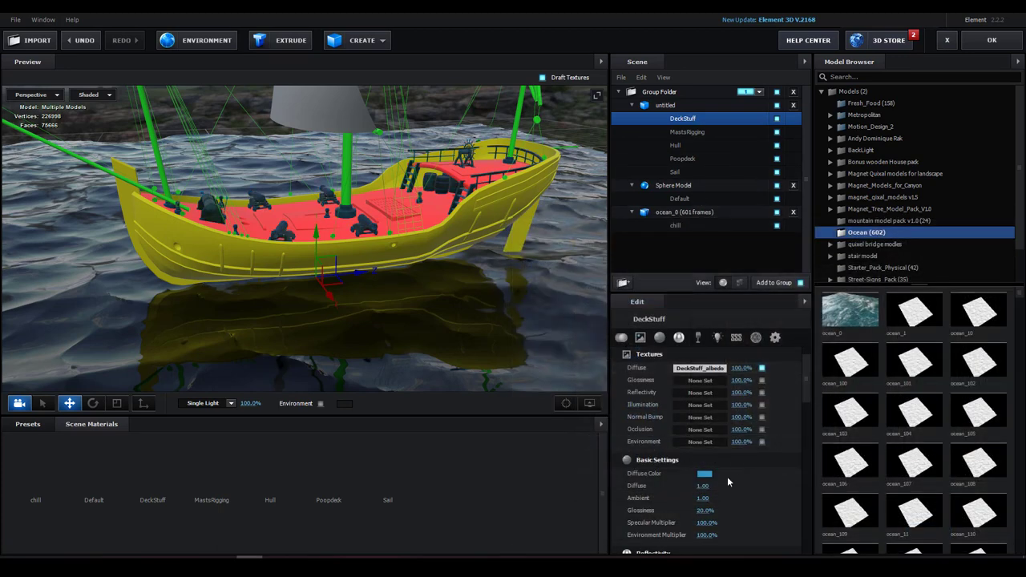
# Set DeckStuff's Diffuse Color to white (FFFFFF).
pyautogui.click(703, 475)
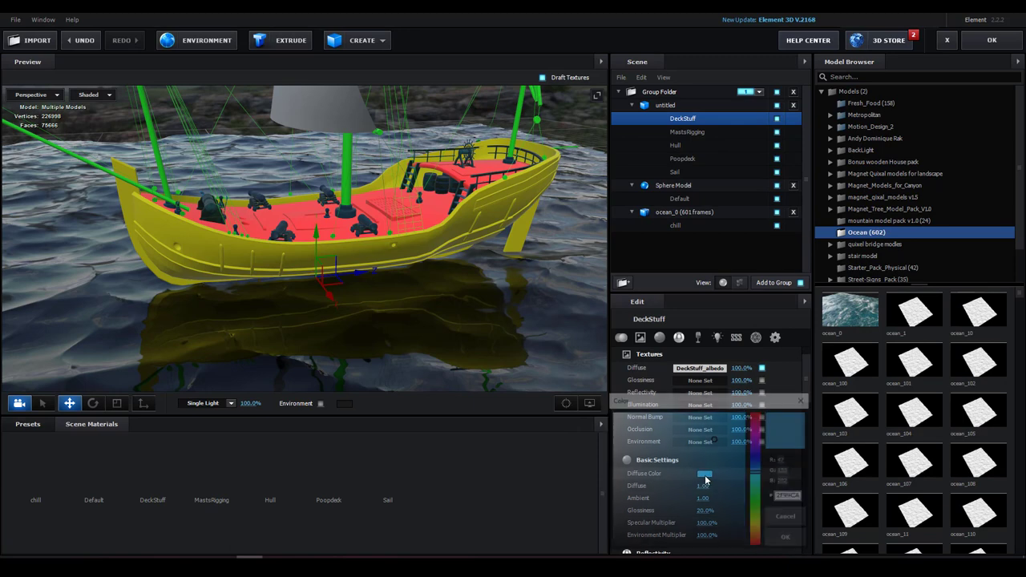
pyautogui.moveTo(652, 413); pyautogui.dragTo(611, 411)
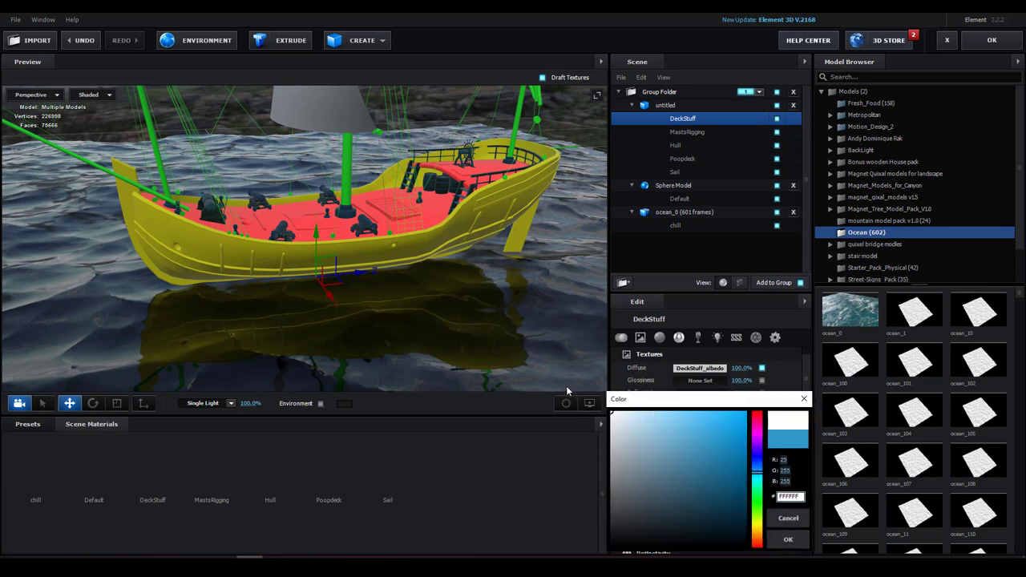
pyautogui.click(788, 540)
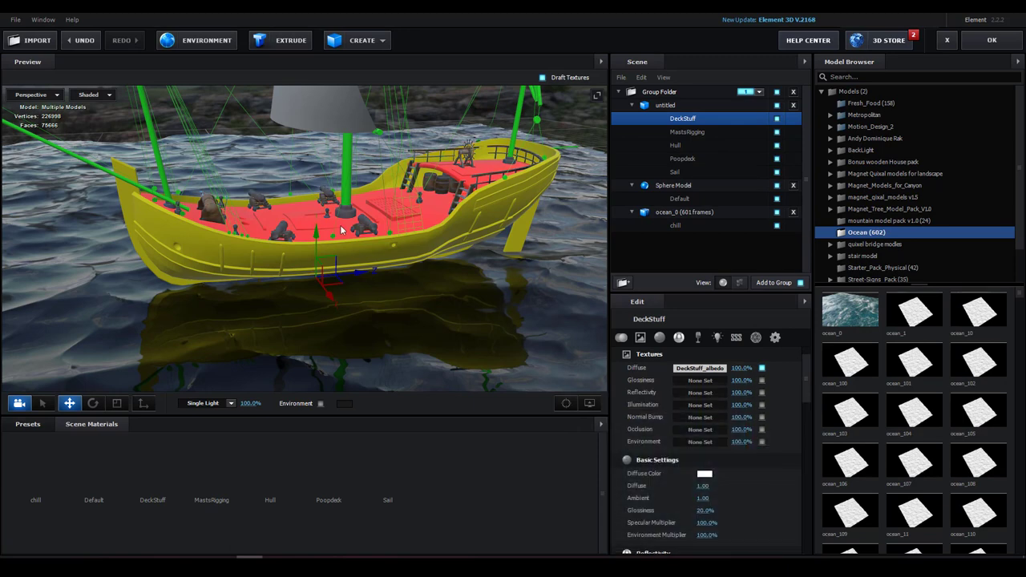
pyautogui.click(691, 133)
# Give MastsRigging the MastsRigging_albedo.jpg diffuse texture and a white FFFFFF diffuse colour.
pyautogui.click(699, 368)
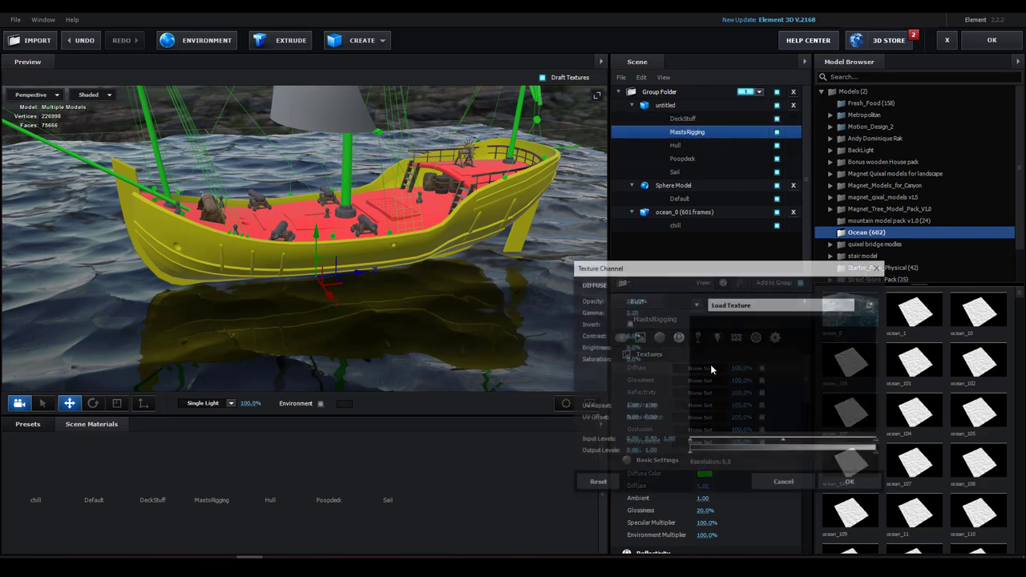
pyautogui.click(717, 308)
pyautogui.click(741, 301)
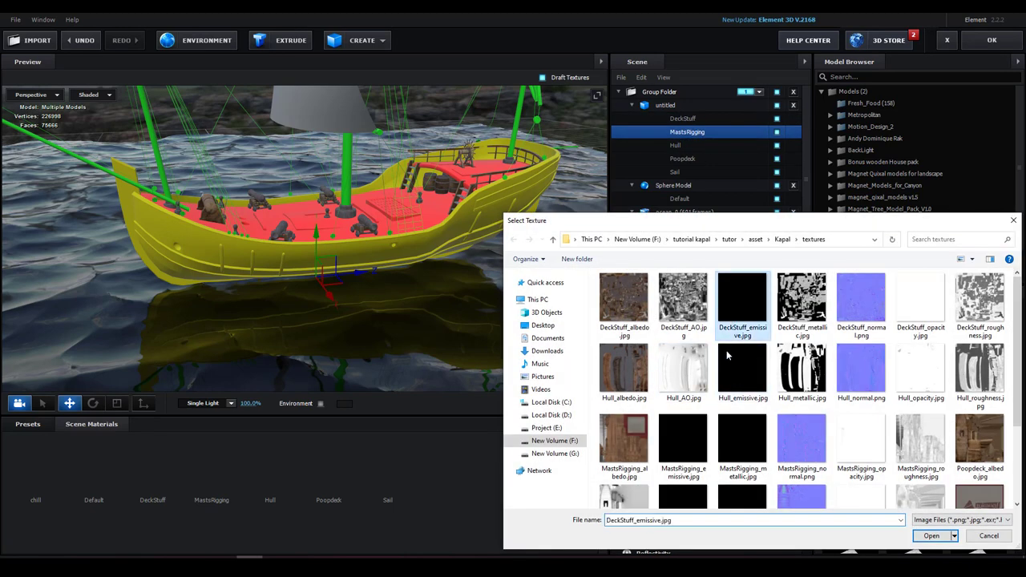
pyautogui.click(742, 370)
pyautogui.click(609, 449)
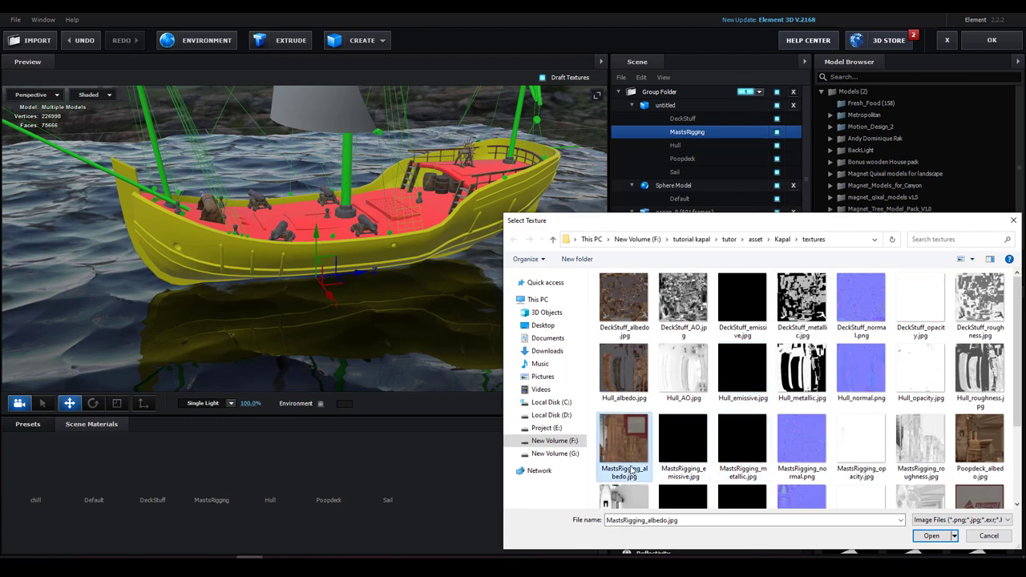
pyautogui.doubleClick(630, 451)
pyautogui.click(848, 483)
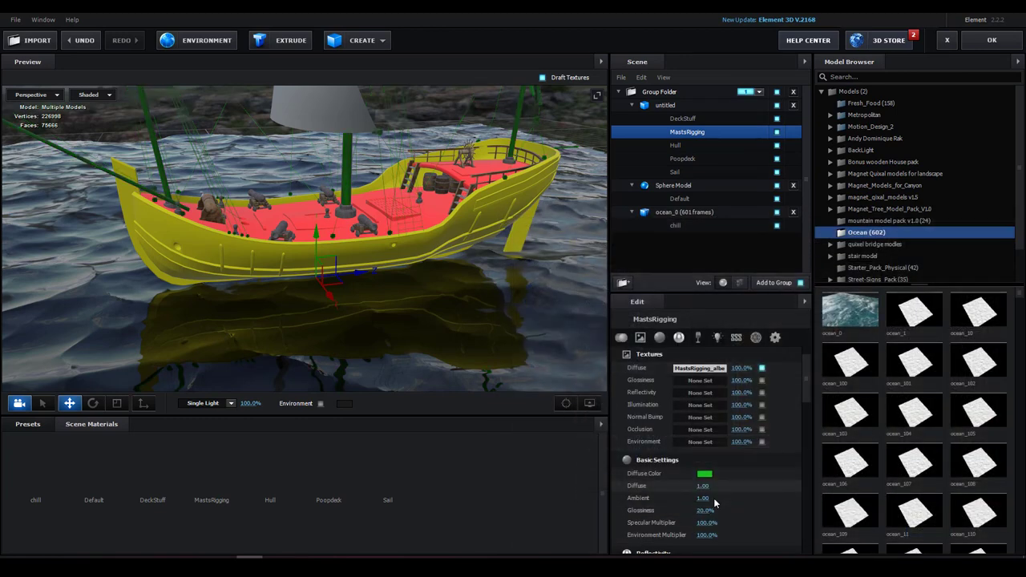
pyautogui.click(704, 474)
pyautogui.write('FFFFFF')
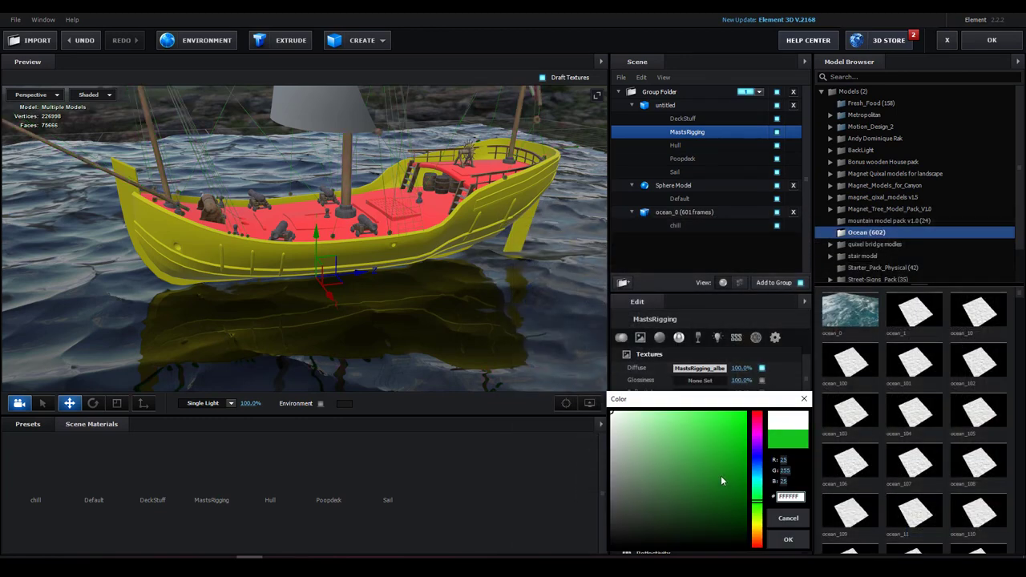
pyautogui.click(799, 543)
# Give the Hull part the Hull_albedo.jpg diffuse texture and a white diffuse colour.
pyautogui.click(678, 145)
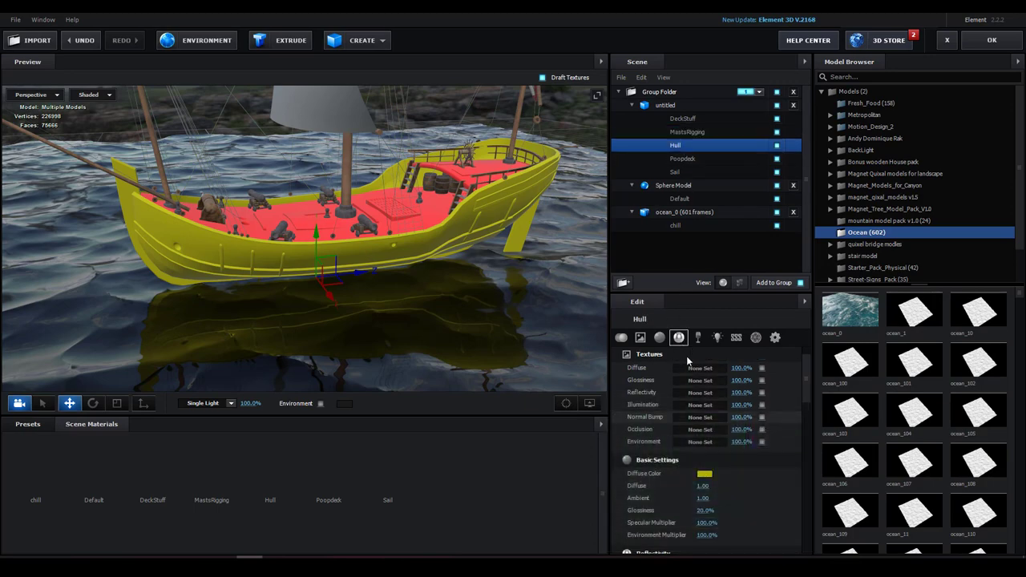
pyautogui.click(694, 370)
pyautogui.click(735, 308)
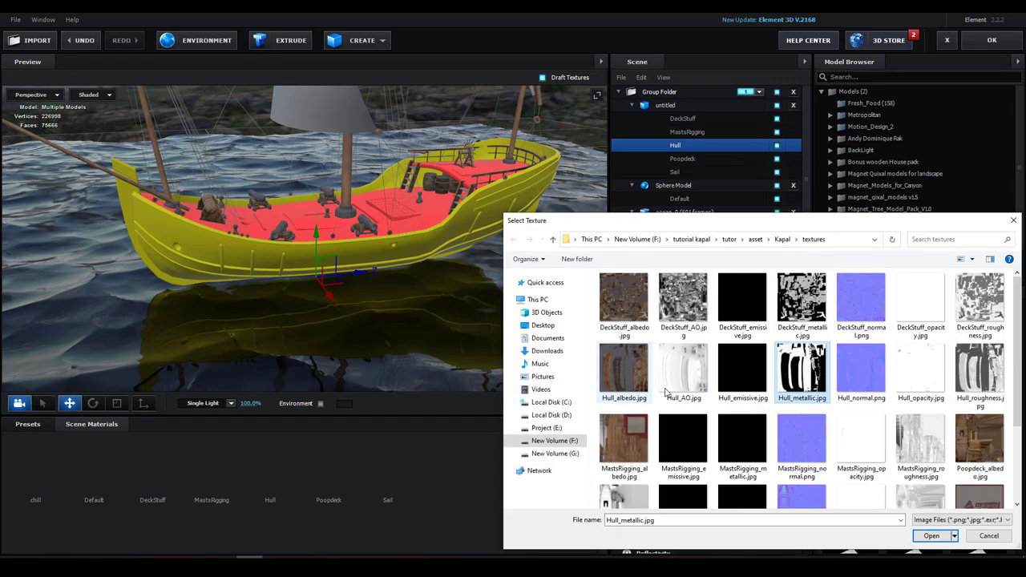
pyautogui.doubleClick(630, 388)
pyautogui.click(850, 484)
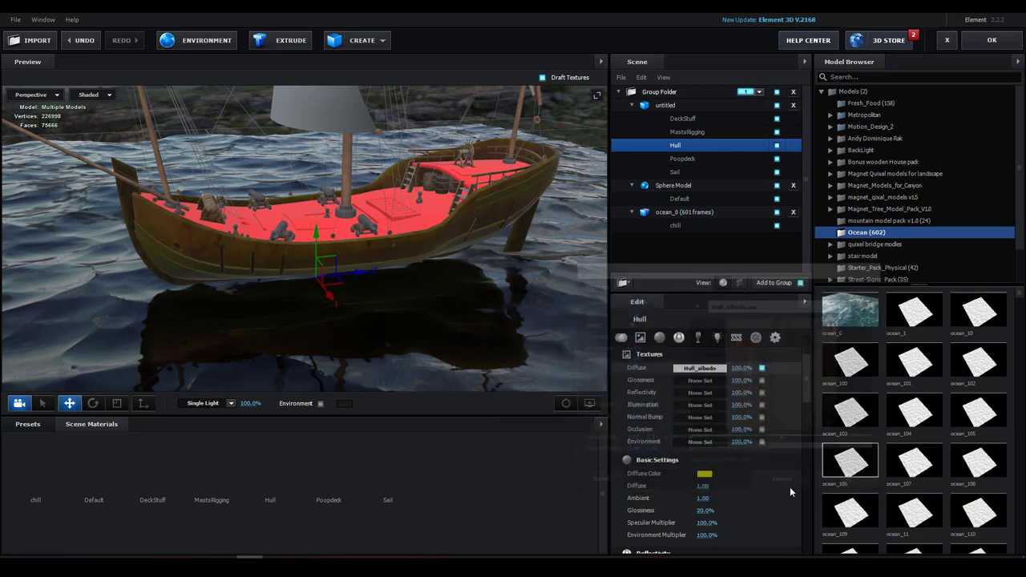
pyautogui.click(704, 473)
pyautogui.click(639, 433)
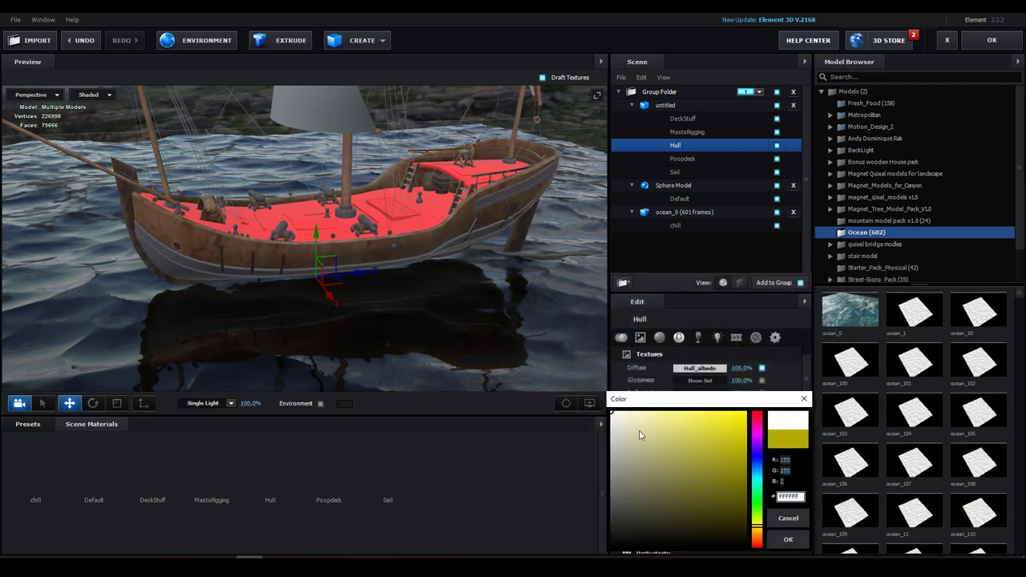
pyautogui.click(789, 539)
# Give Poopdeck the Poopdeck_albedo.jpg diffuse texture and clear its red tint to white.
pyautogui.click(685, 159)
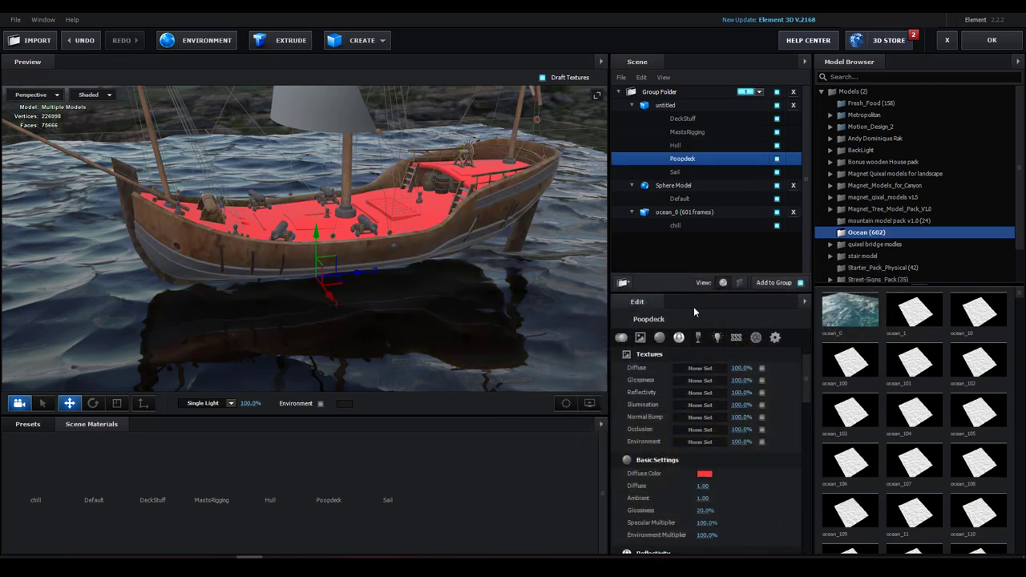
pyautogui.click(699, 368)
pyautogui.click(736, 306)
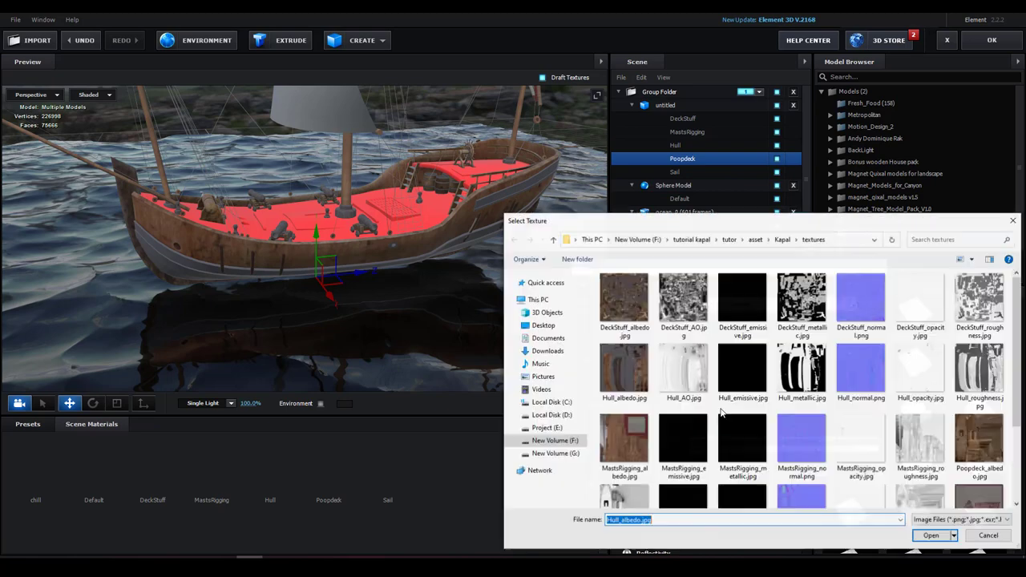
pyautogui.click(741, 441)
pyautogui.press('p')
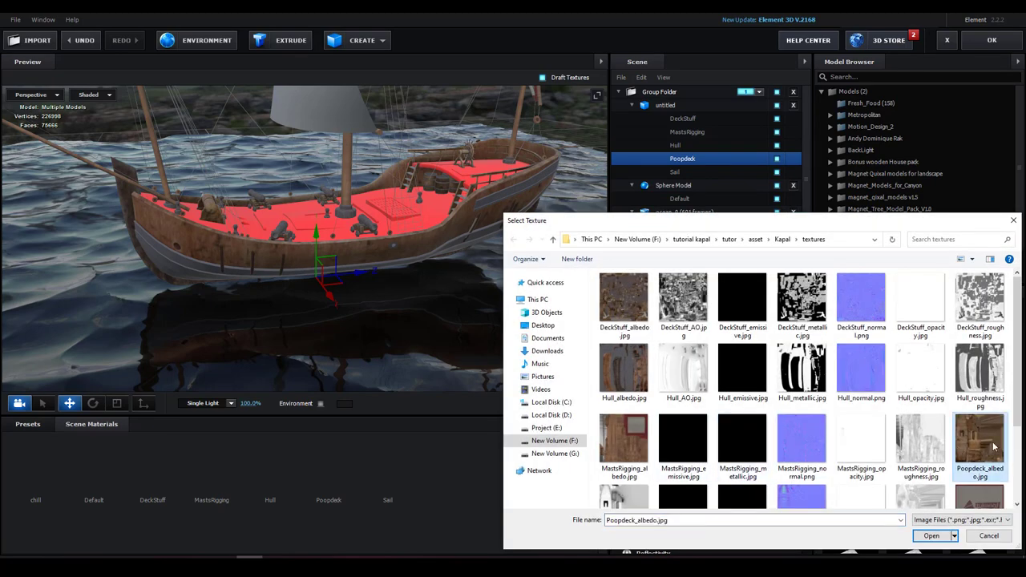
pyautogui.doubleClick(972, 451)
pyautogui.click(852, 485)
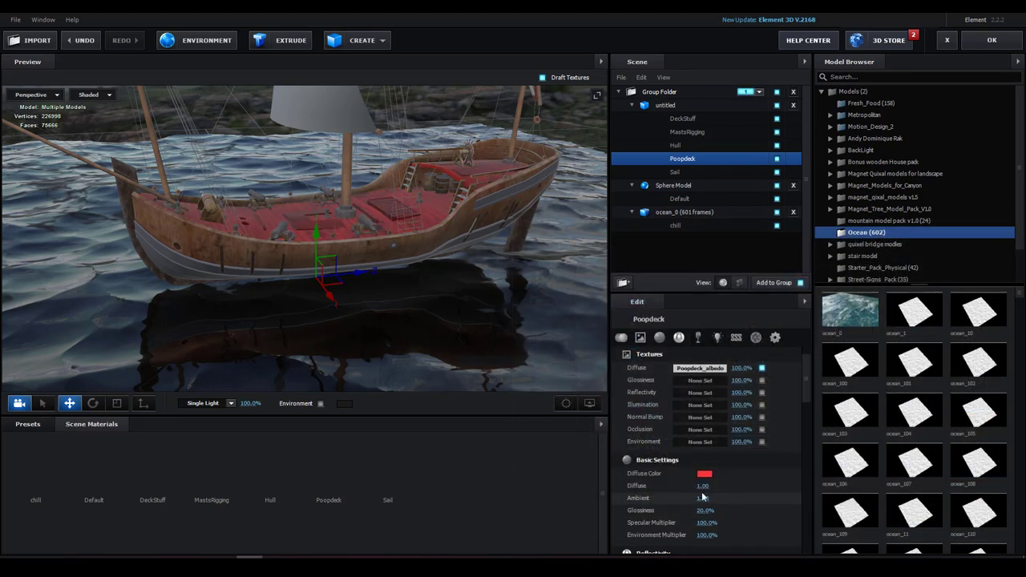
pyautogui.click(704, 474)
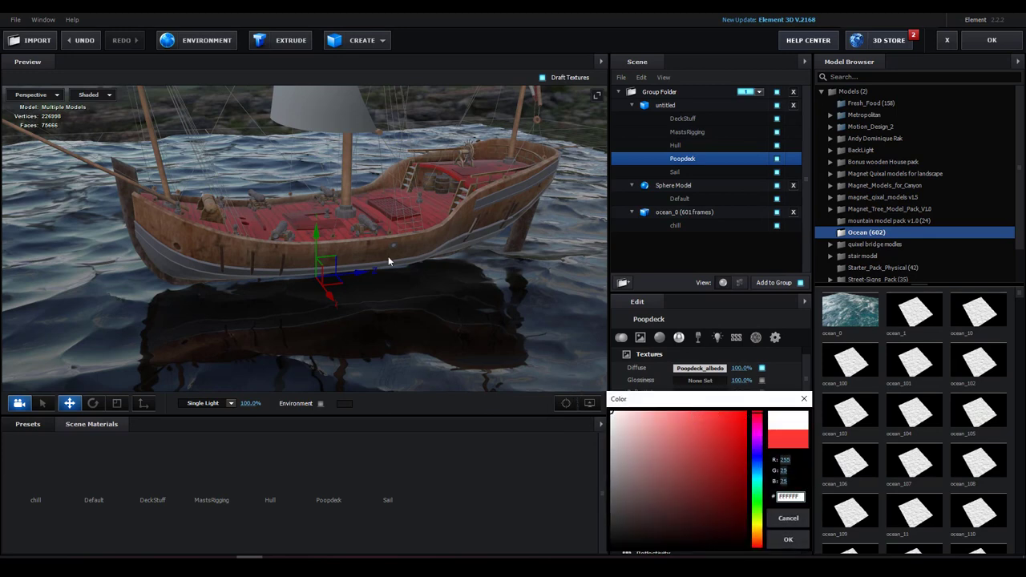
pyautogui.click(788, 538)
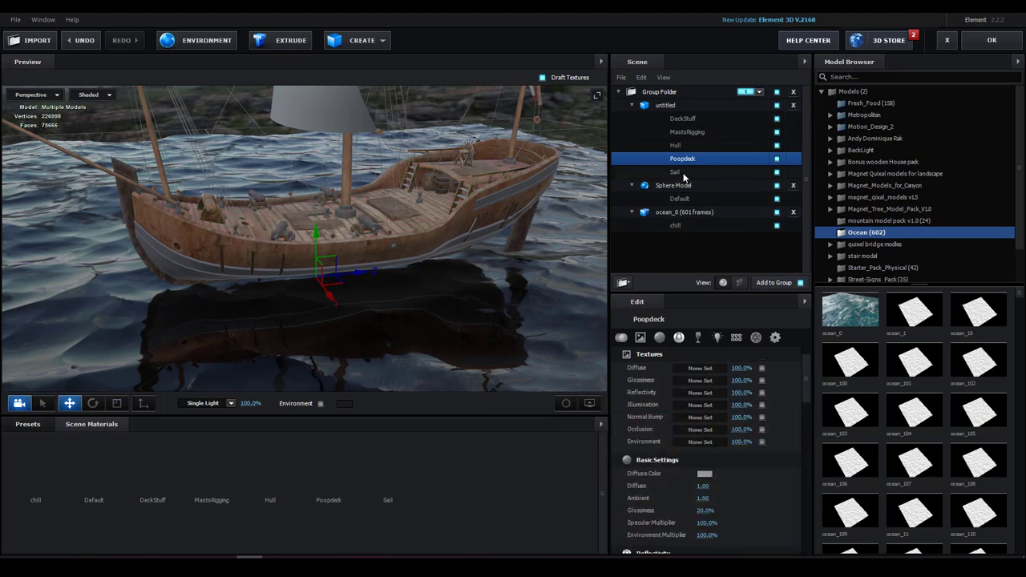
# Load Sail_albedo.jpg as the Sail material's diffuse texture.
pyautogui.click(682, 174)
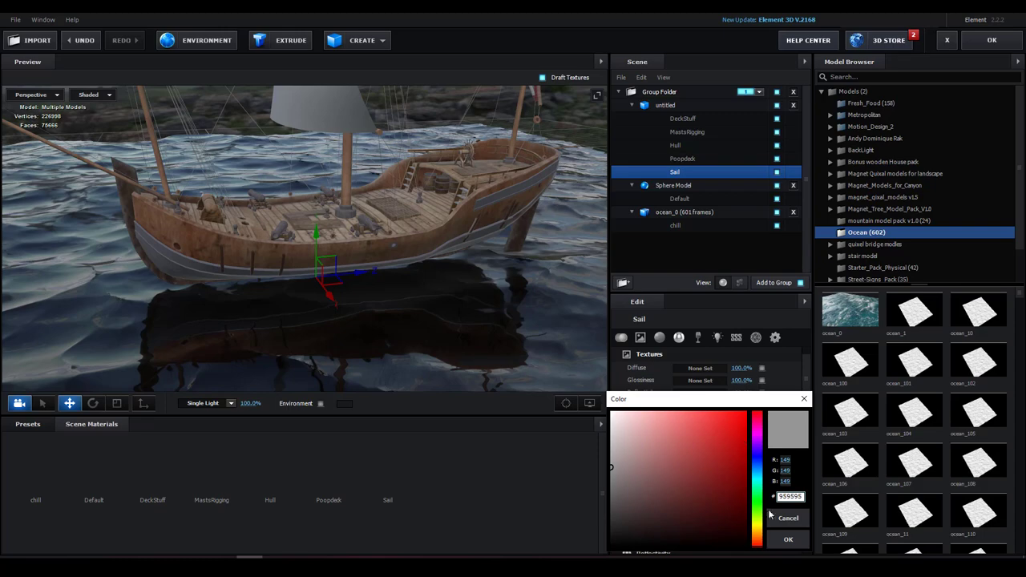
pyautogui.click(782, 518)
pyautogui.click(698, 367)
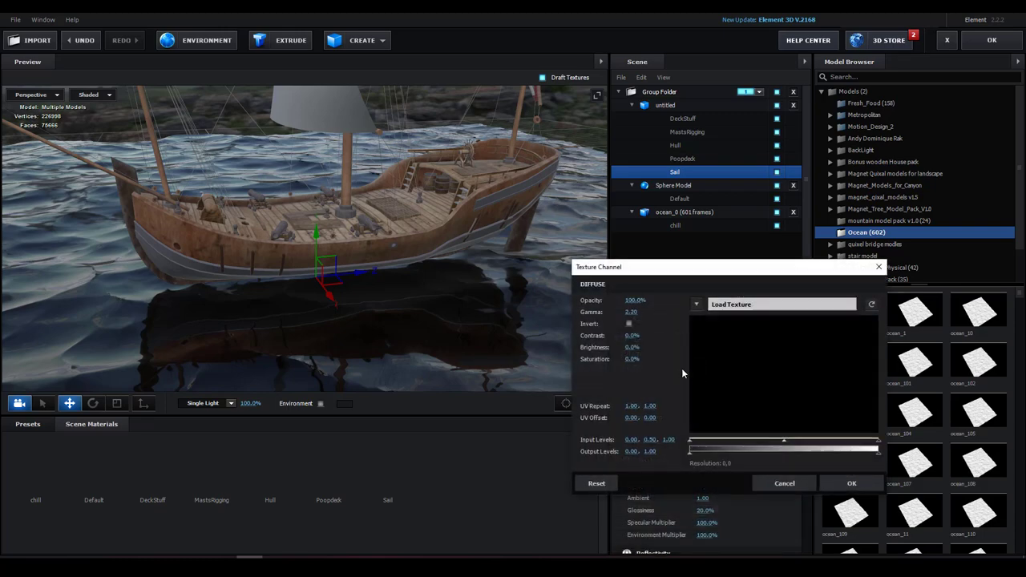
pyautogui.click(782, 304)
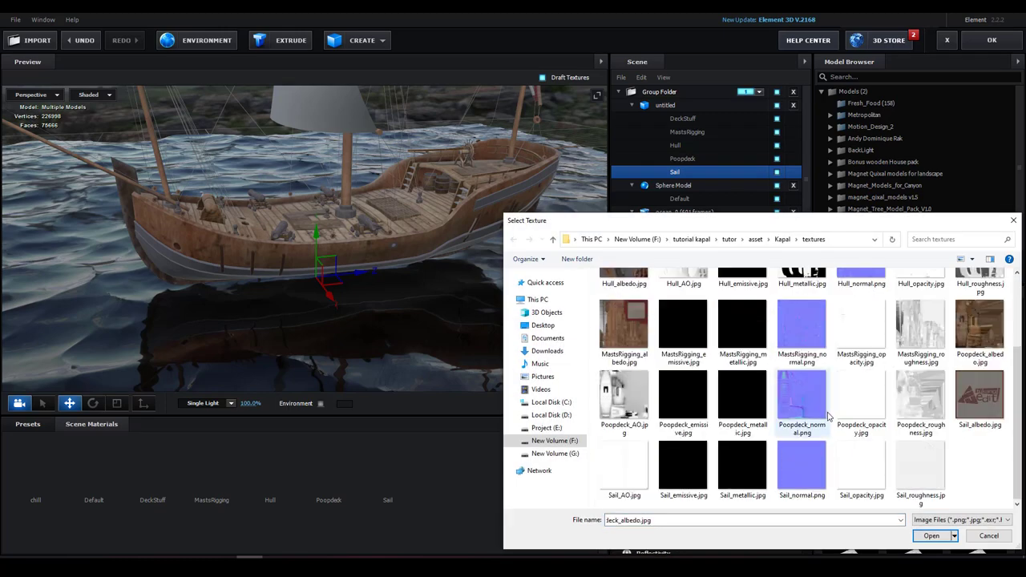
pyautogui.click(978, 403)
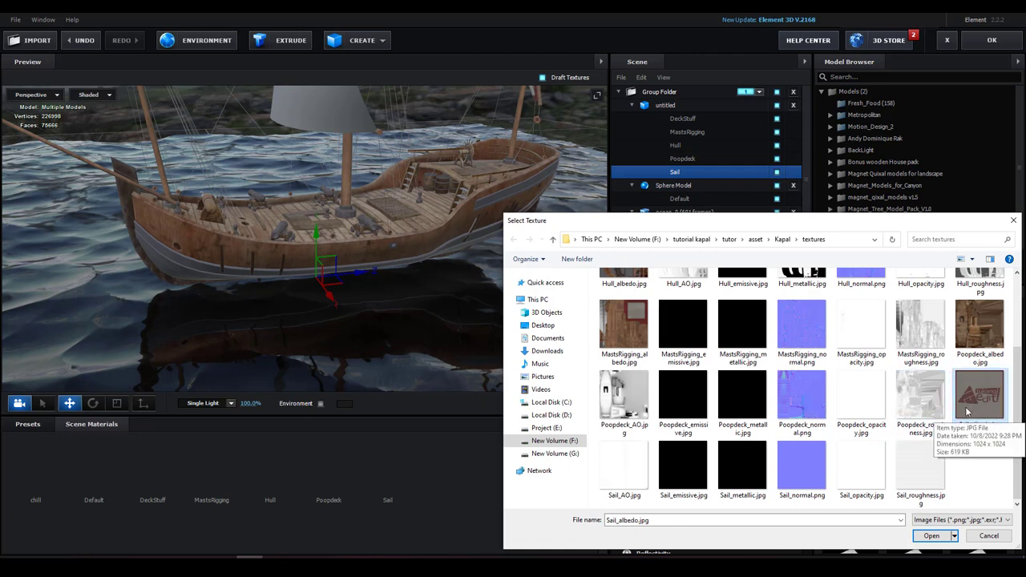
pyautogui.click(930, 536)
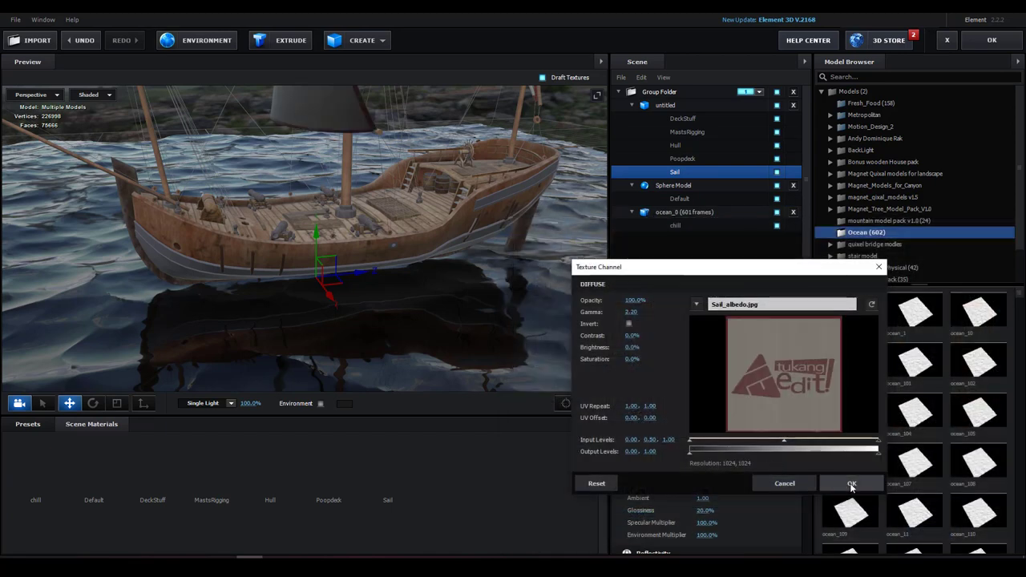
pyautogui.click(851, 485)
pyautogui.click(703, 474)
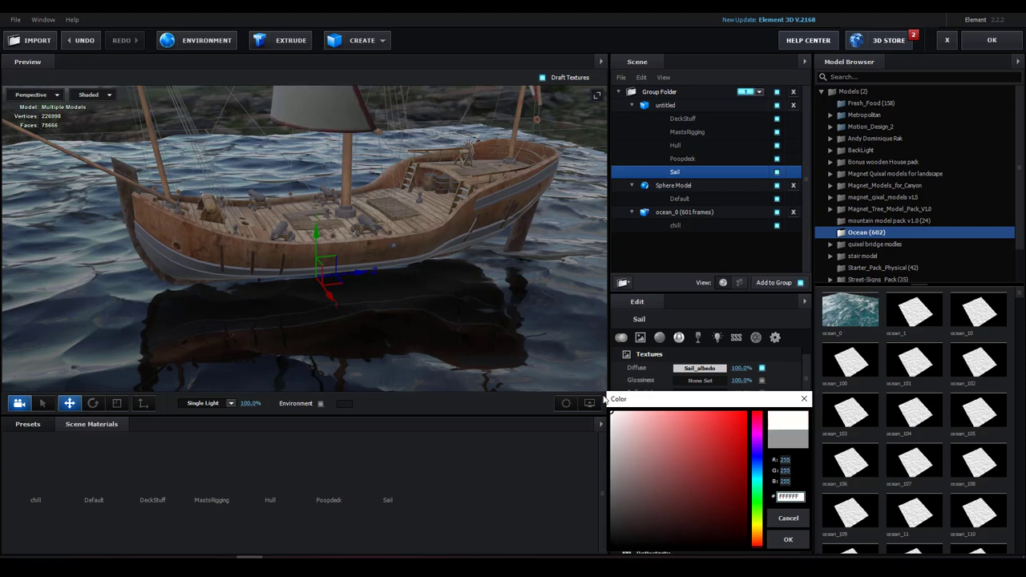
# Confirm the sail's white diffuse colour and select the 'untitled' ship model.
pyautogui.click(788, 538)
pyautogui.moveTo(291, 220)
pyautogui.mouseDown()
pyautogui.moveTo(303, 224)
pyautogui.moveTo(265, 246)
pyautogui.moveTo(277, 276)
pyautogui.moveTo(290, 276)
pyautogui.mouseUp()
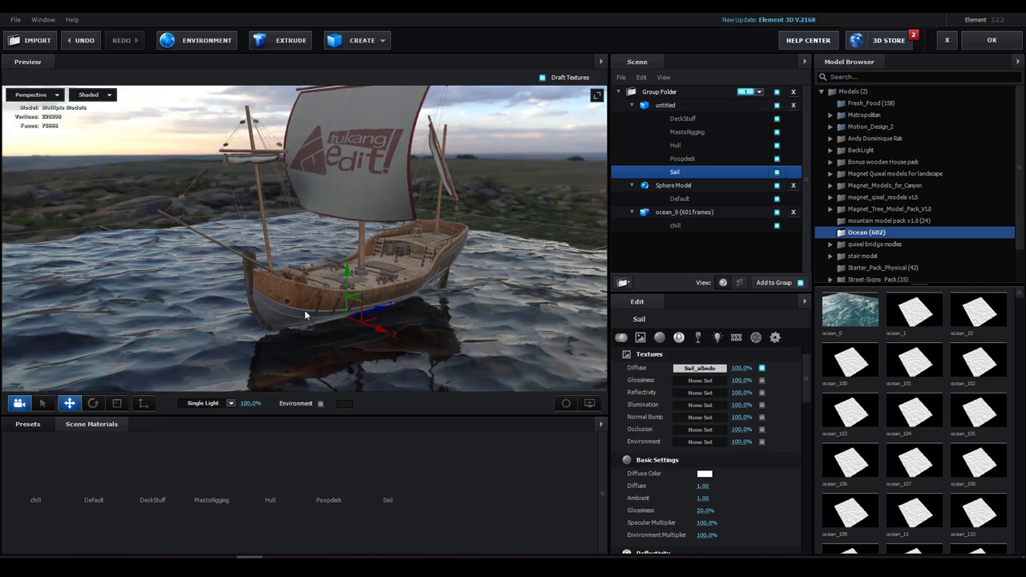
pyautogui.click(665, 106)
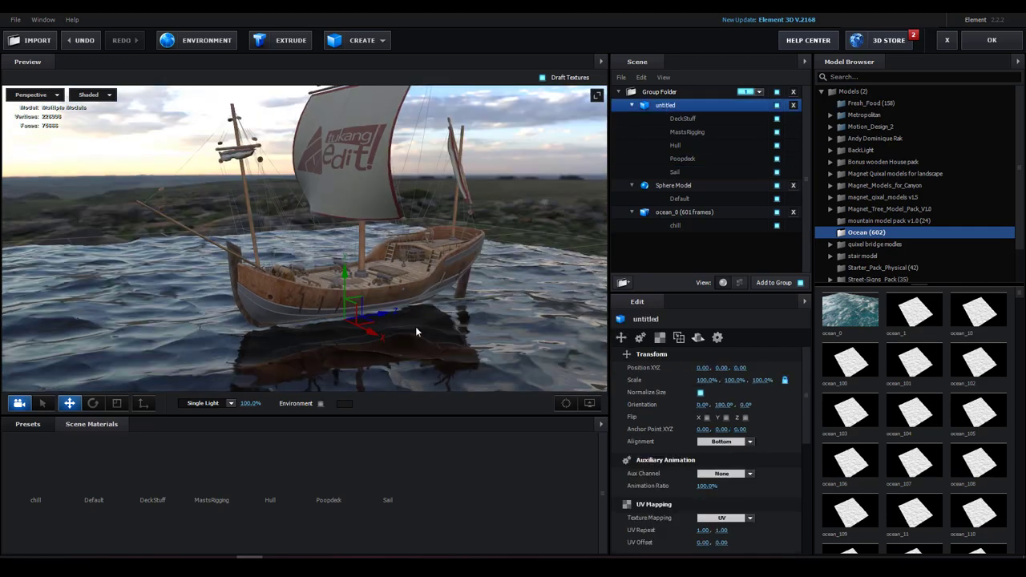
pyautogui.moveTo(373, 319); pyautogui.dragTo(273, 233)
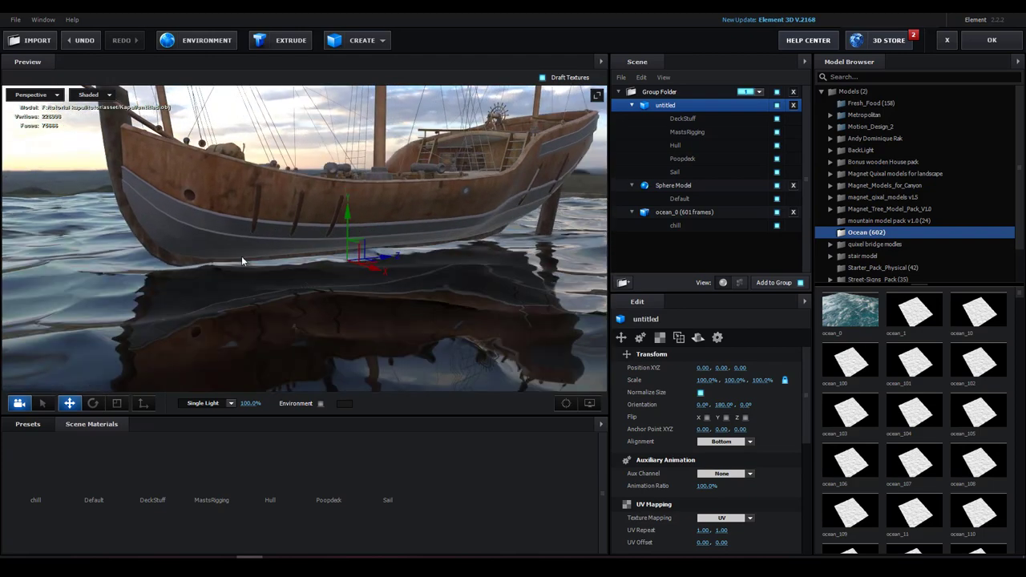
# Lower the ship to Position Y -0.06 so its hull sits in the ocean.
pyautogui.moveTo(349, 219); pyautogui.dragTo(347, 232)
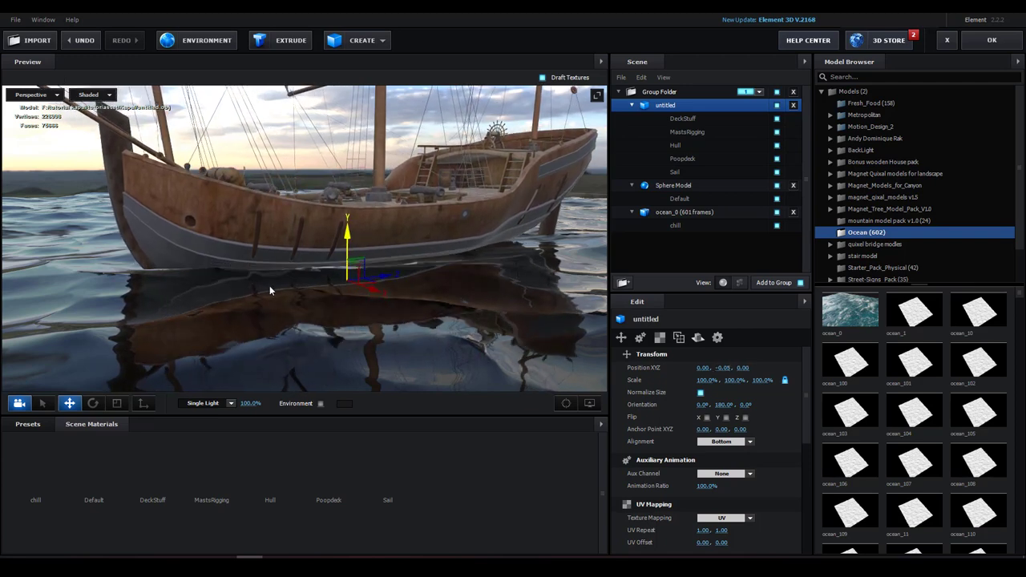
pyautogui.moveTo(269, 286)
pyautogui.mouseDown()
pyautogui.moveTo(373, 291)
pyautogui.moveTo(365, 287)
pyautogui.mouseUp()
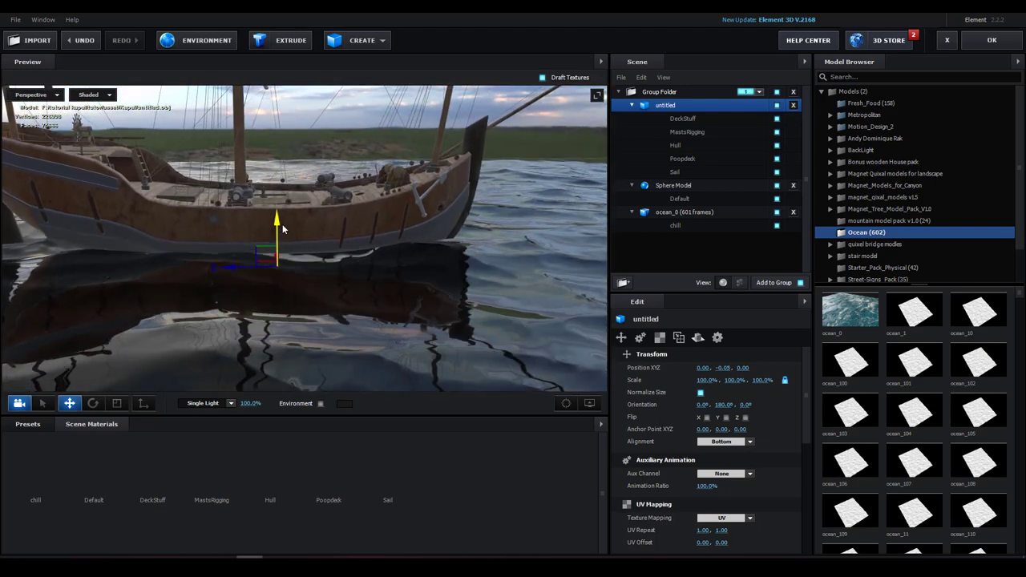
pyautogui.moveTo(283, 224); pyautogui.dragTo(282, 224)
pyautogui.moveTo(339, 303); pyautogui.dragTo(328, 305)
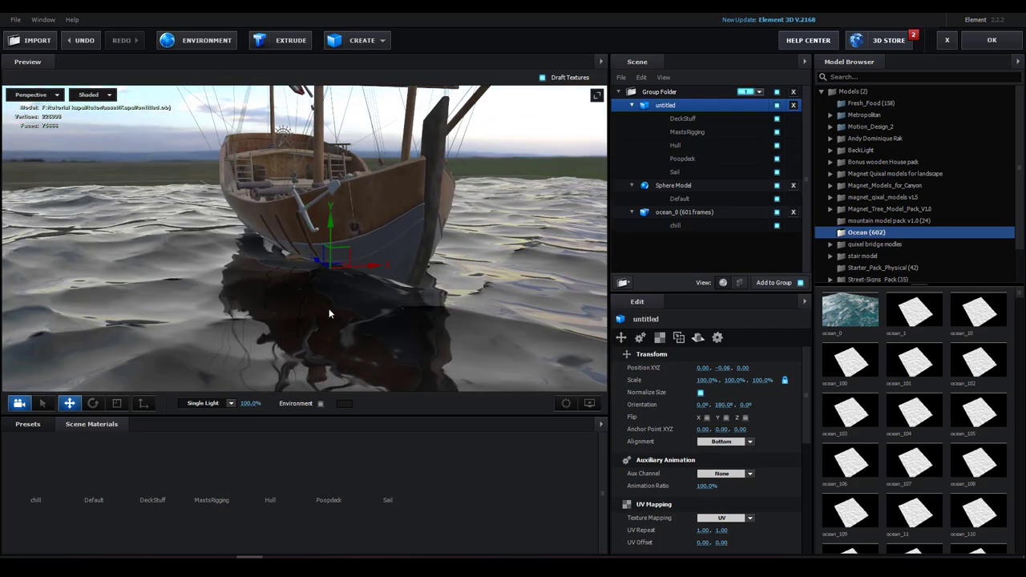
pyautogui.scroll(-3, 358, 285)
pyautogui.moveTo(362, 296); pyautogui.dragTo(336, 315)
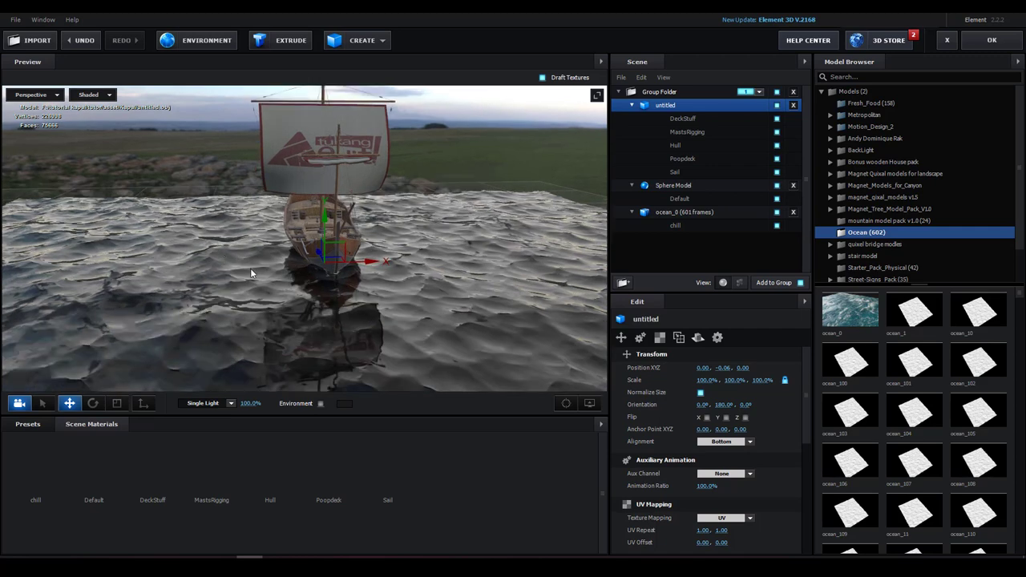
pyautogui.scroll(-2, 247, 281)
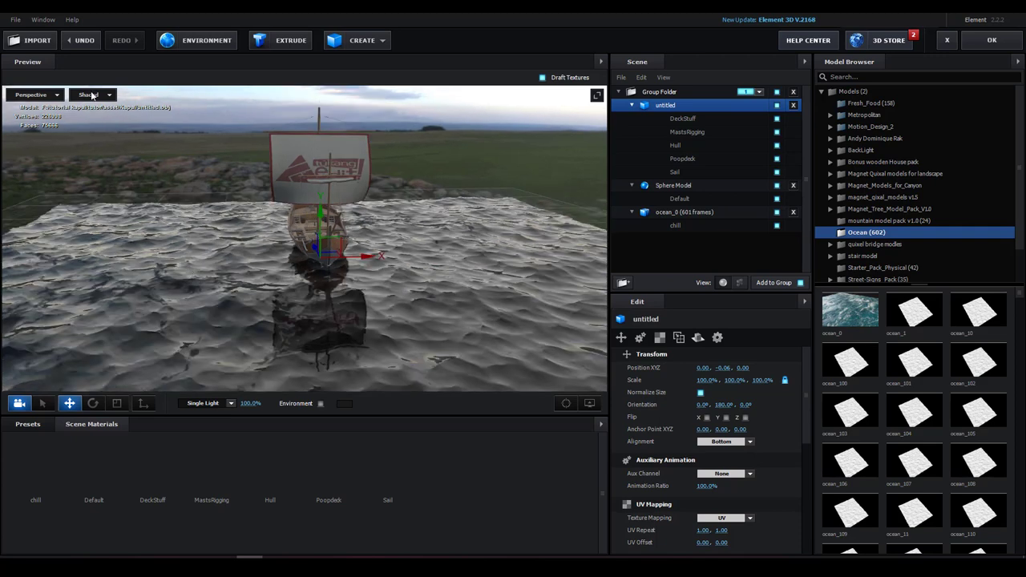
# Import the Nordic Beach Rocky Ground_LOD0 .obj from asset/Ground as a 3D object.
pyautogui.click(15, 19)
pyautogui.moveTo(48, 35)
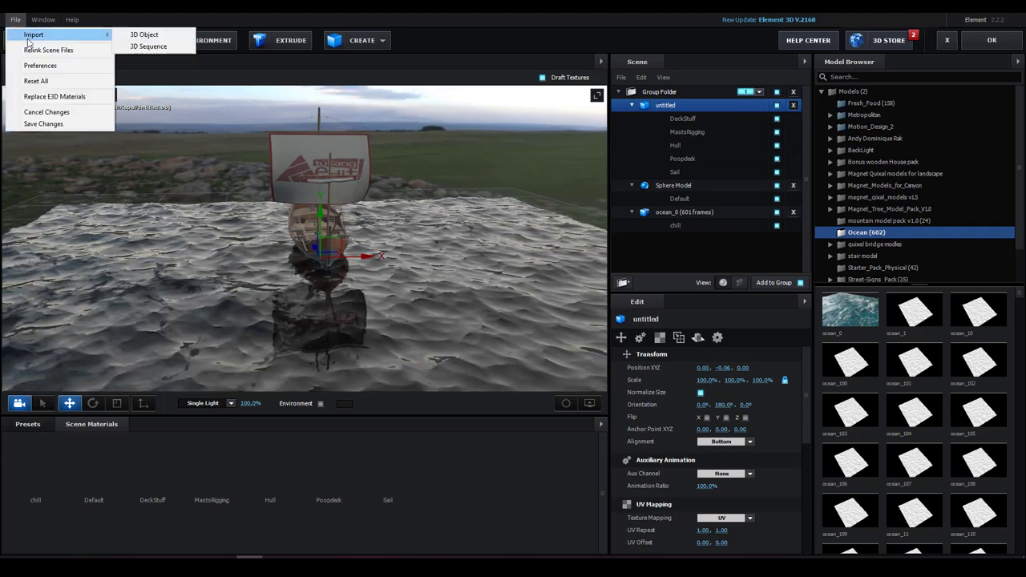
pyautogui.click(139, 36)
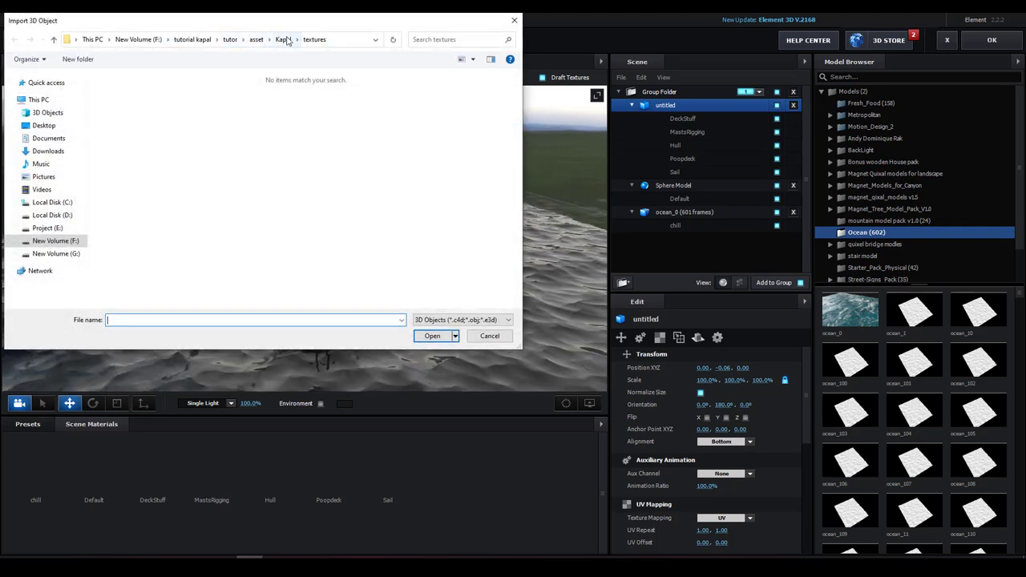
pyautogui.click(283, 39)
pyautogui.click(256, 39)
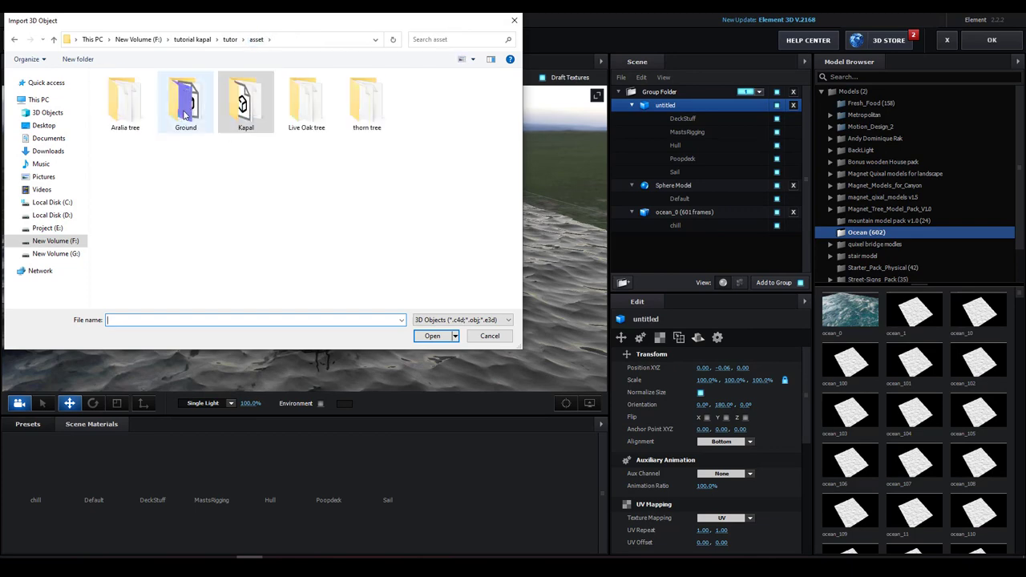
pyautogui.doubleClick(186, 102)
pyautogui.click(128, 93)
pyautogui.doubleClick(127, 91)
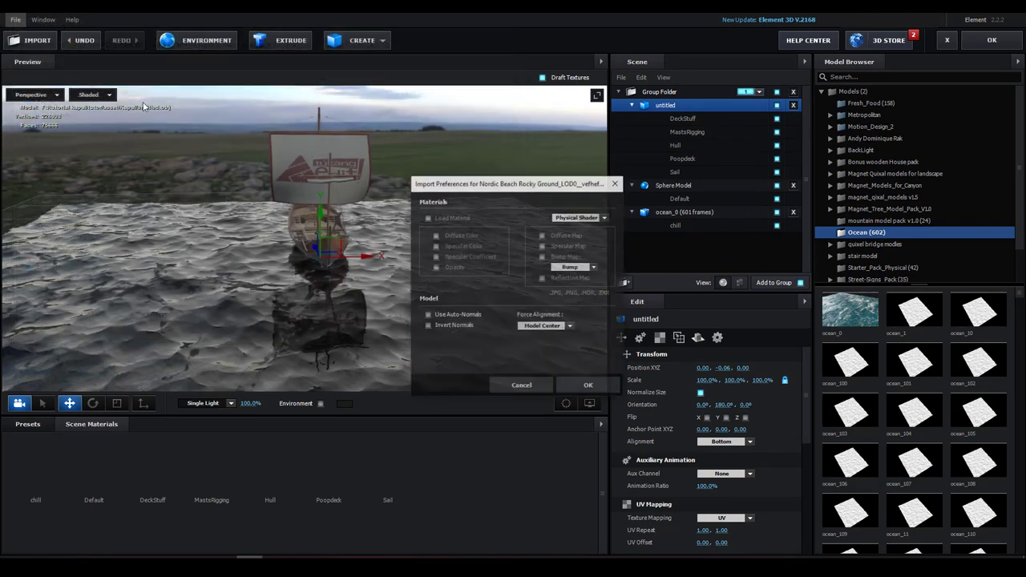
pyautogui.click(589, 386)
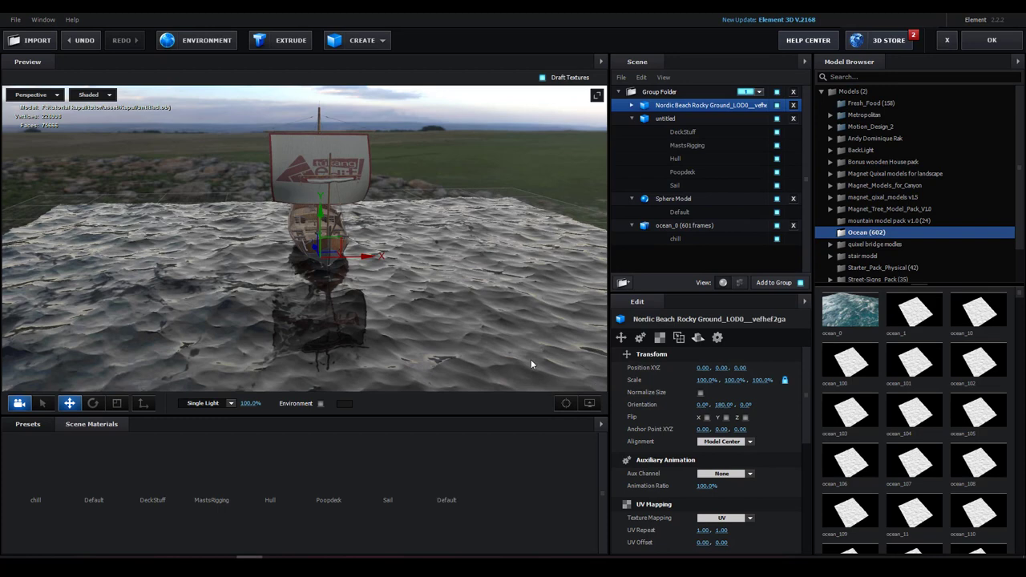
# Load the Ground Albedo map into the rocky ground's Default material Diffuse slot.
pyautogui.click(630, 105)
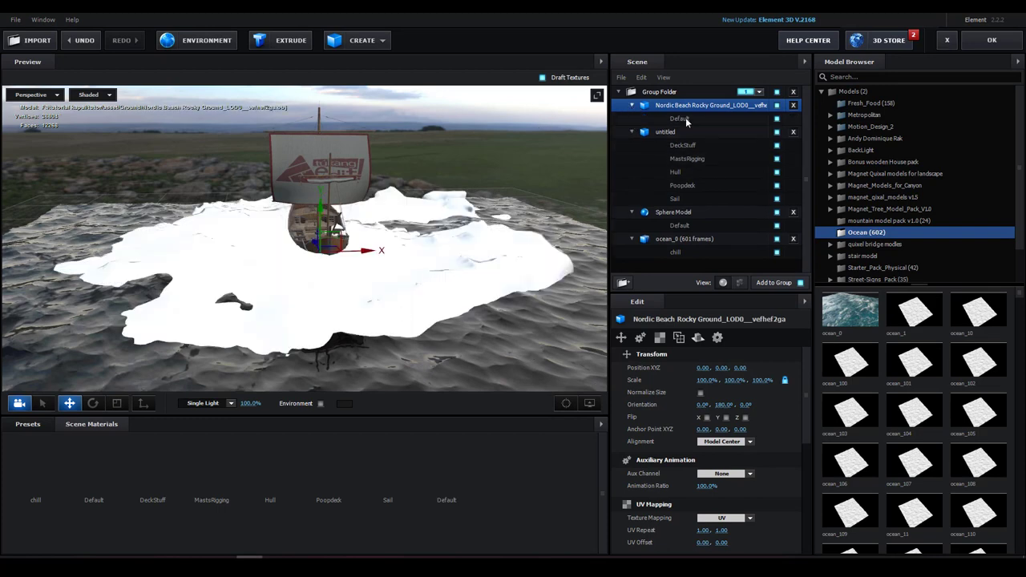
pyautogui.click(681, 118)
pyautogui.click(693, 370)
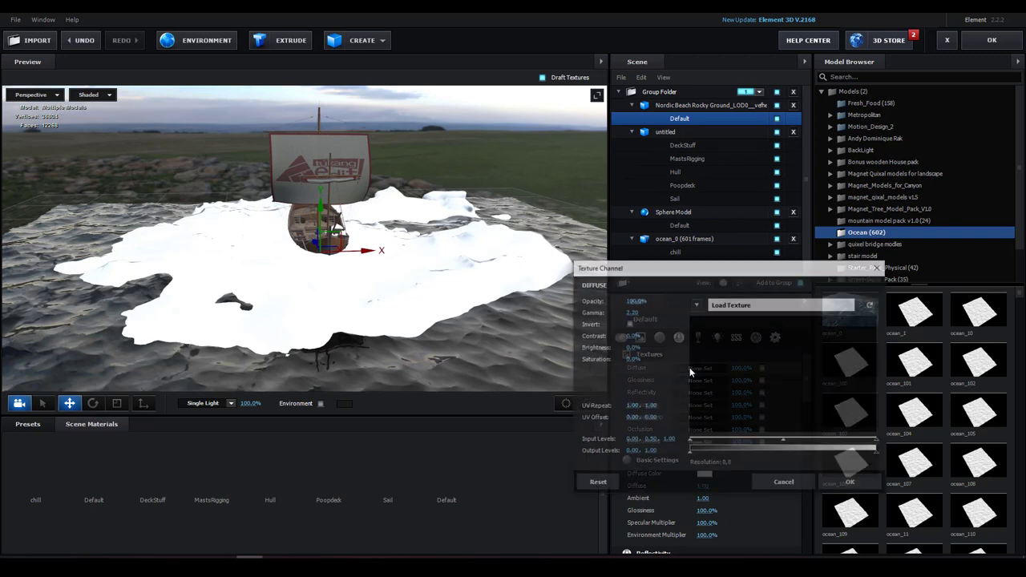
pyautogui.click(720, 304)
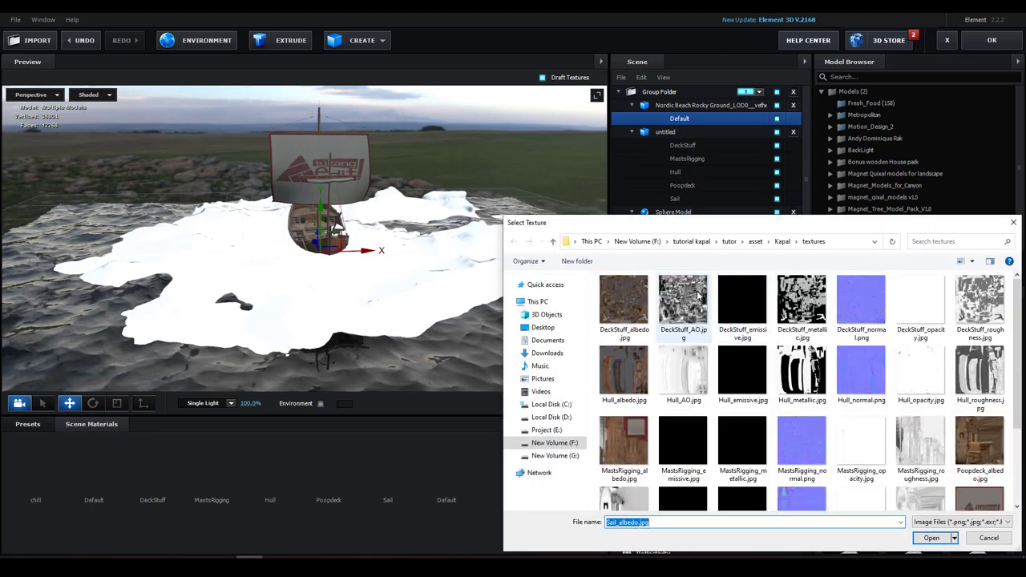
pyautogui.click(782, 239)
pyautogui.click(756, 239)
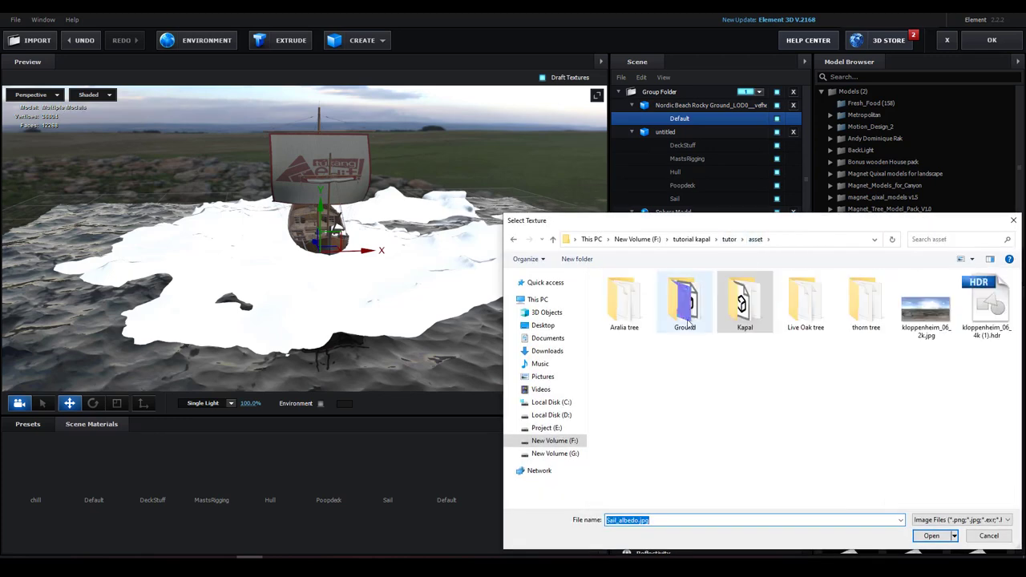
pyautogui.doubleClick(661, 312)
pyautogui.doubleClick(622, 308)
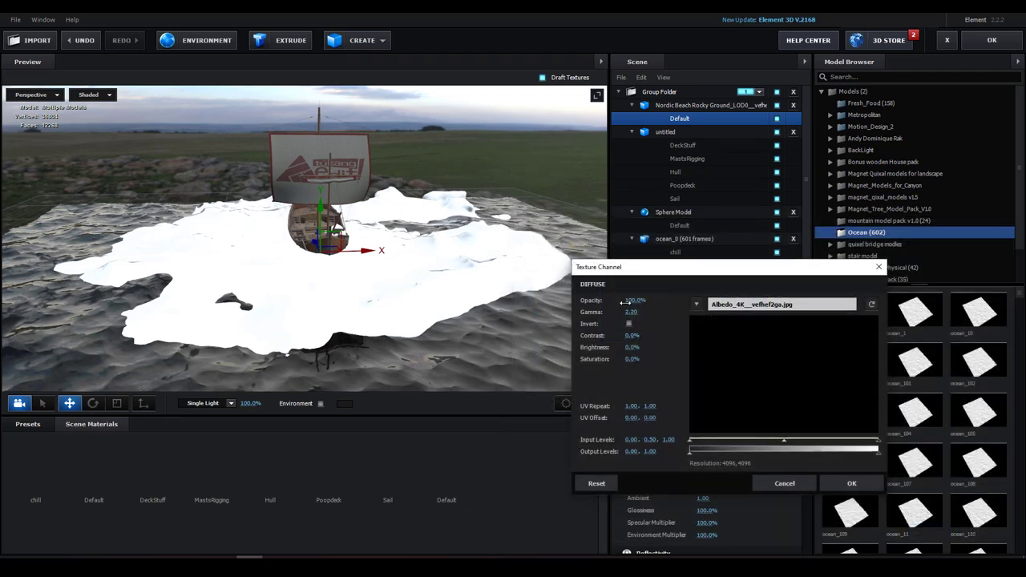
pyautogui.click(841, 484)
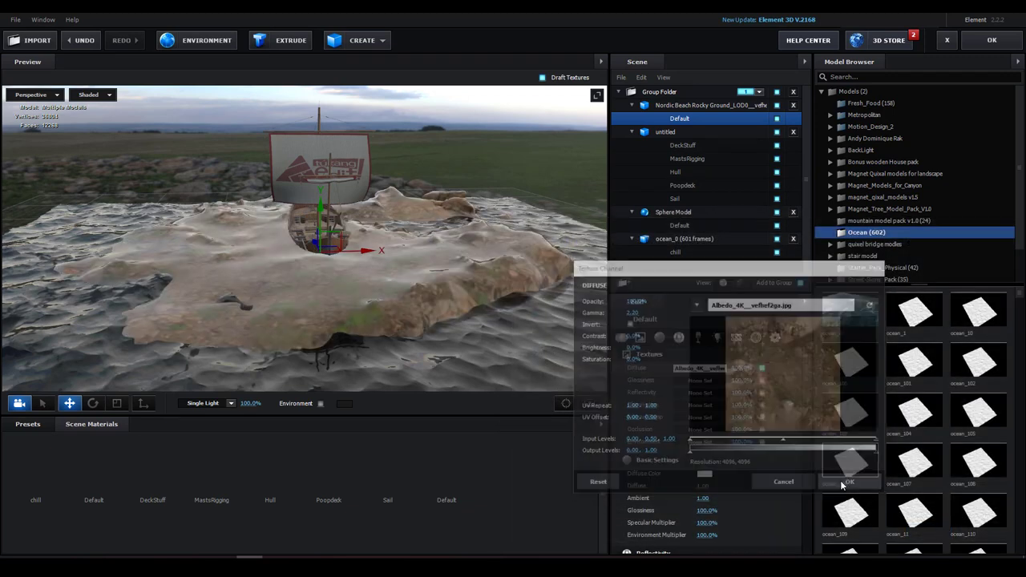
# Load the Gloss map into both the Glossiness and Reflectivity slots.
pyautogui.click(710, 379)
pyautogui.click(730, 317)
pyautogui.doubleClick(672, 307)
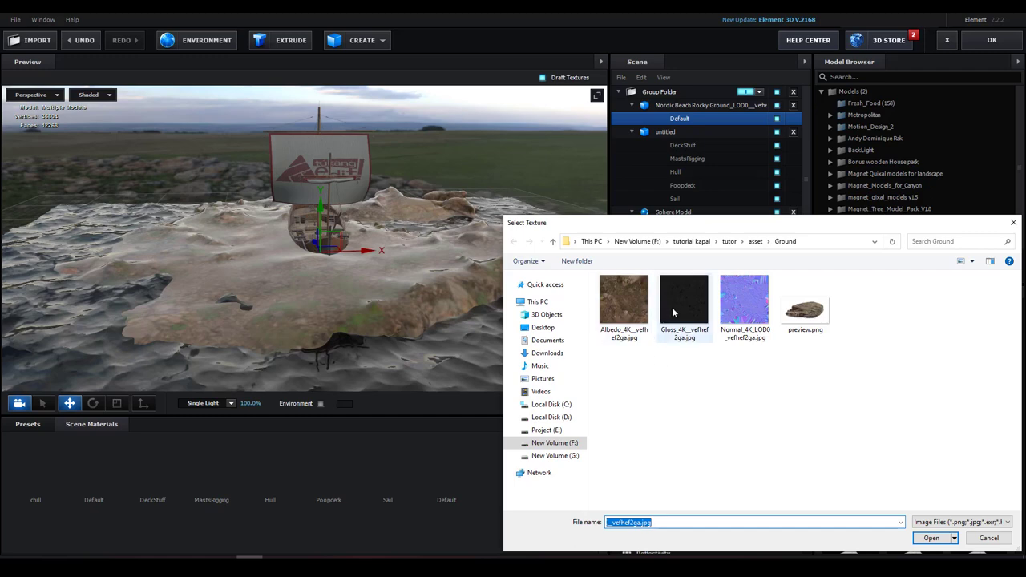
pyautogui.click(851, 497)
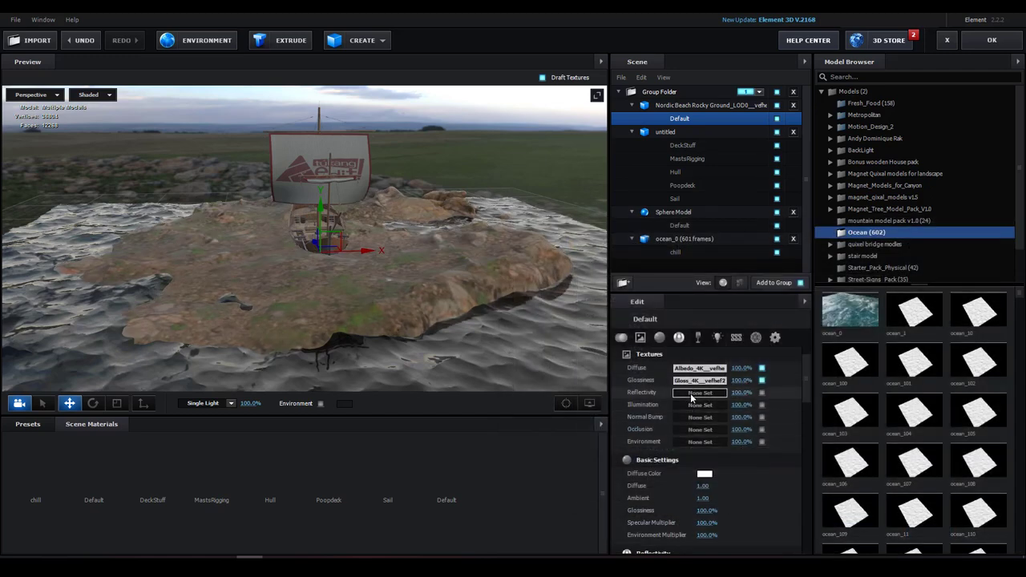
pyautogui.click(712, 377)
pyautogui.click(736, 329)
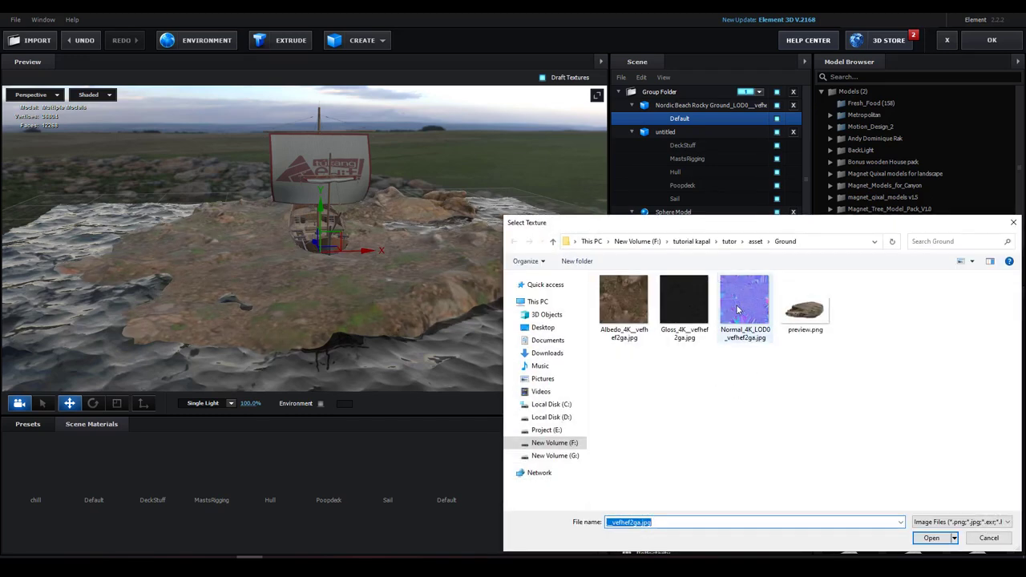
pyautogui.click(683, 303)
pyautogui.doubleClick(680, 308)
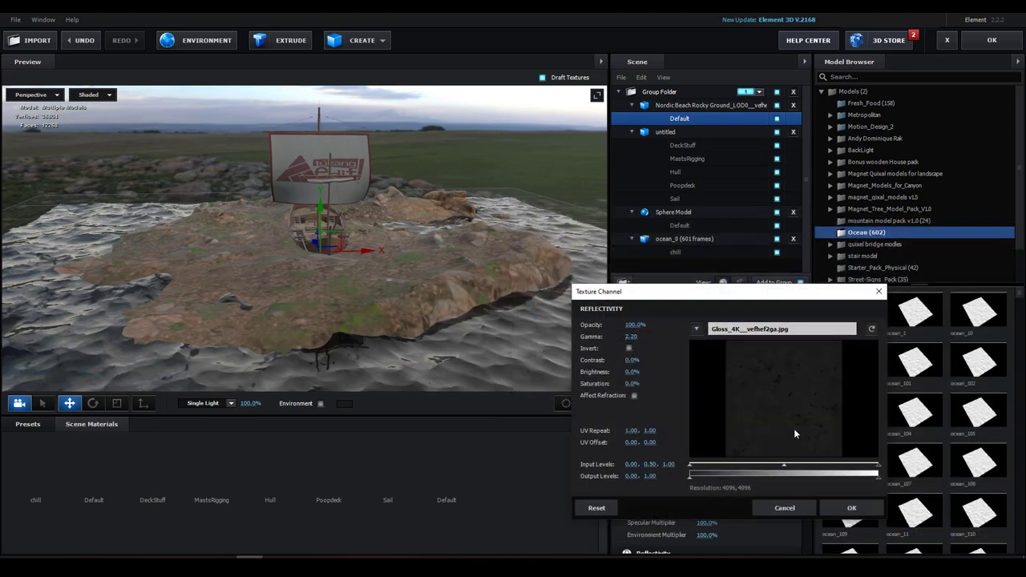
pyautogui.click(850, 510)
# Load the Normal map into Normal Bump with Invert Y enabled.
pyautogui.click(706, 418)
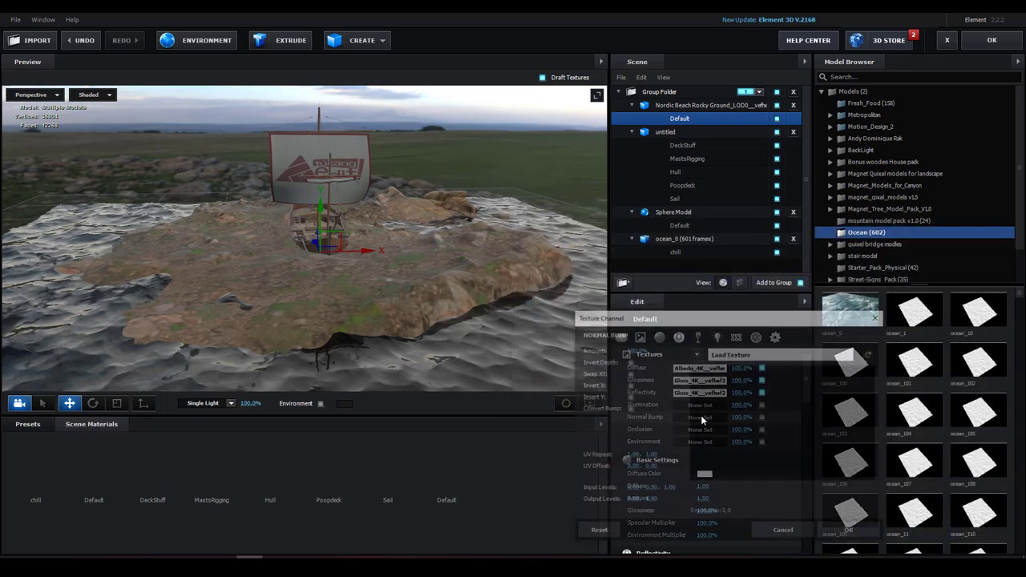
pyautogui.click(757, 356)
pyautogui.doubleClick(734, 322)
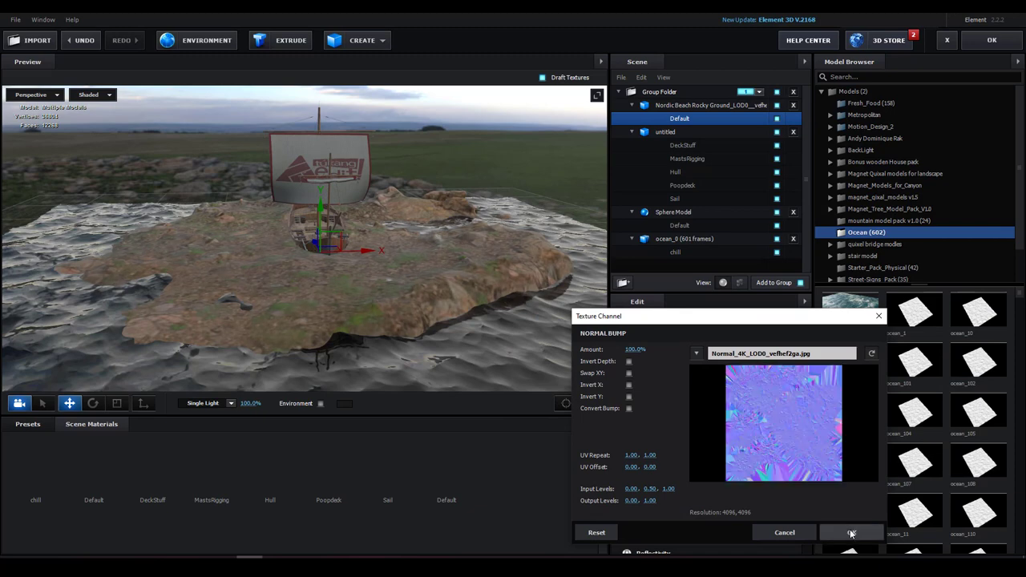
pyautogui.click(629, 397)
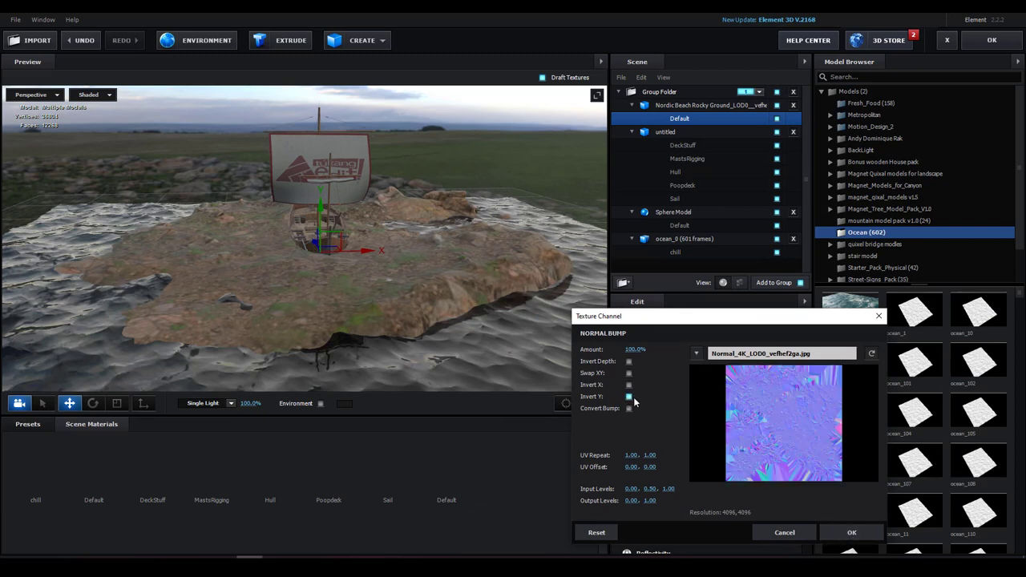
pyautogui.click(852, 533)
# Normalize the rocky ground's size, move it left to X -1.20 and lift it to Y 0.09.
pyautogui.moveTo(443, 299); pyautogui.dragTo(375, 219)
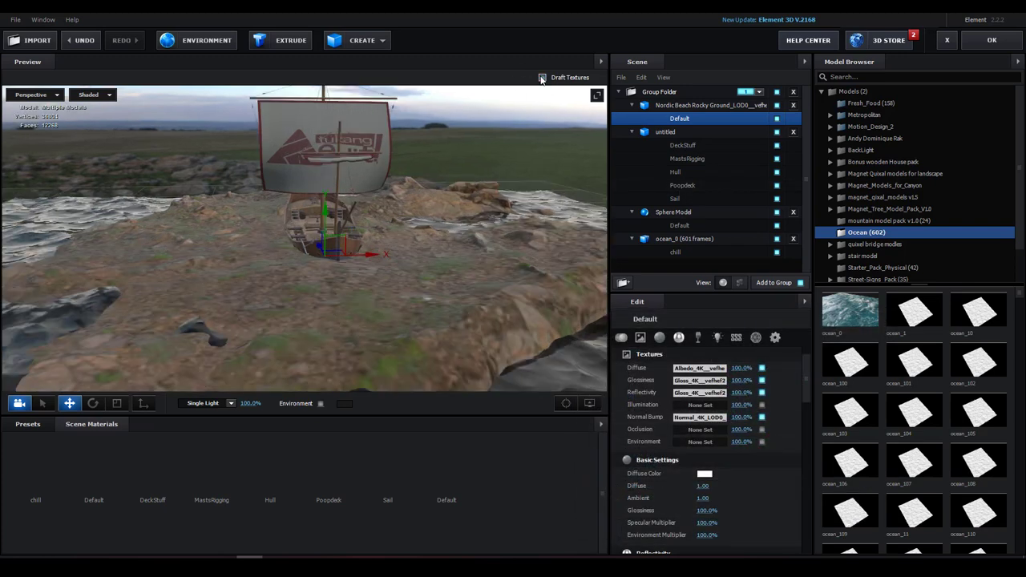
pyautogui.scroll(-5, 439, 287)
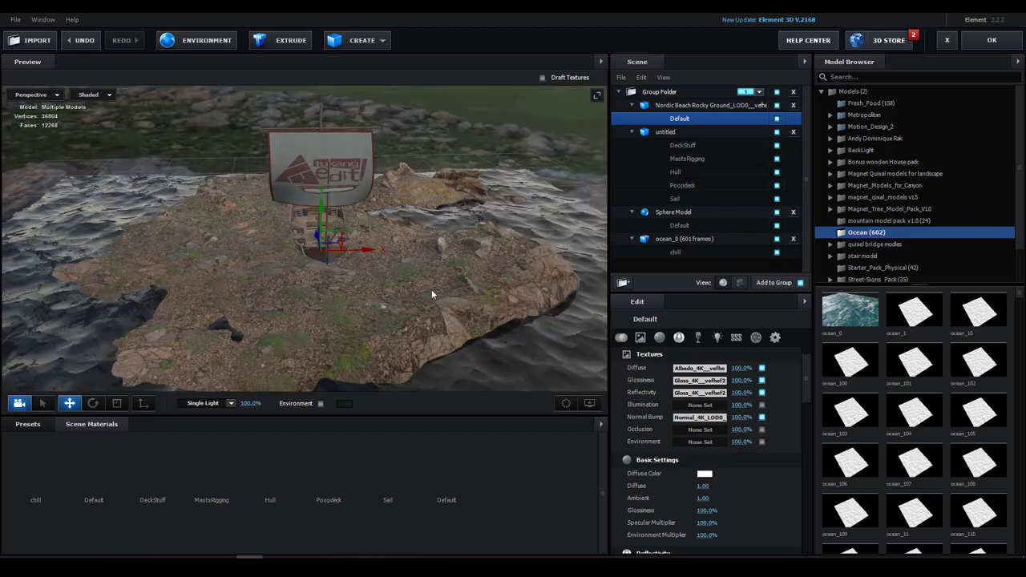
pyautogui.scroll(-3, 430, 290)
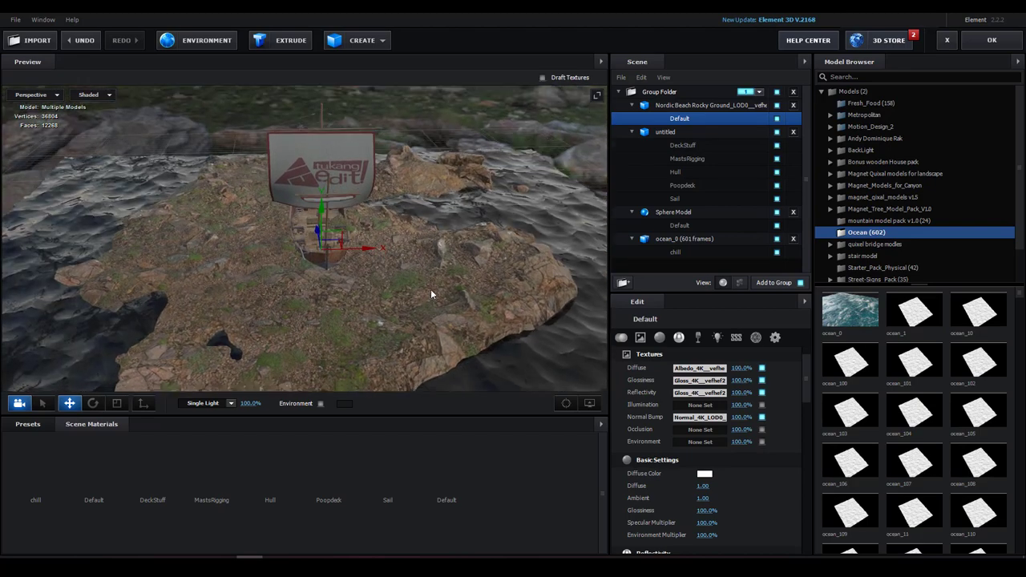
pyautogui.scroll(-2, 428, 288)
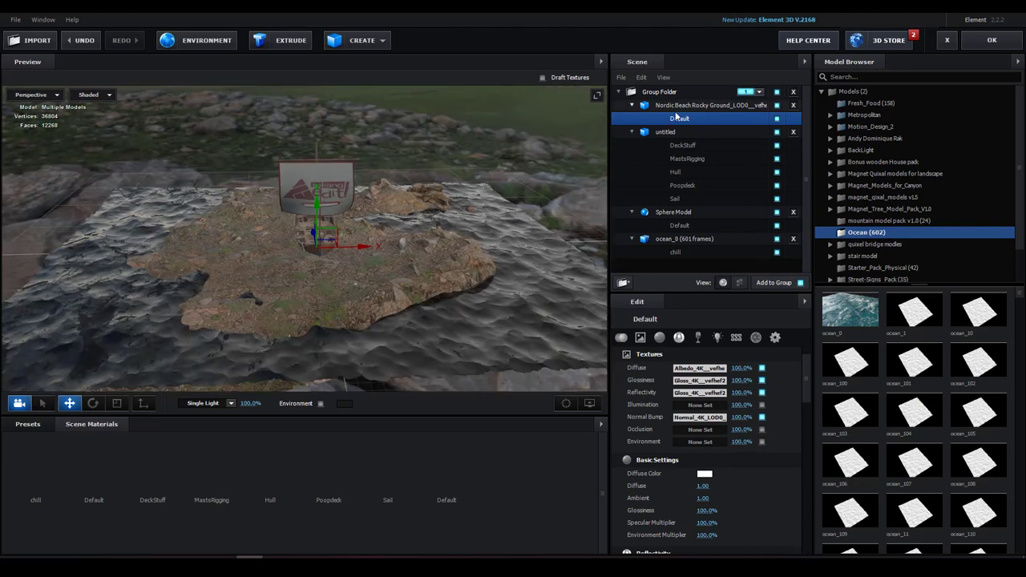
pyautogui.click(664, 108)
pyautogui.moveTo(354, 302); pyautogui.dragTo(354, 298)
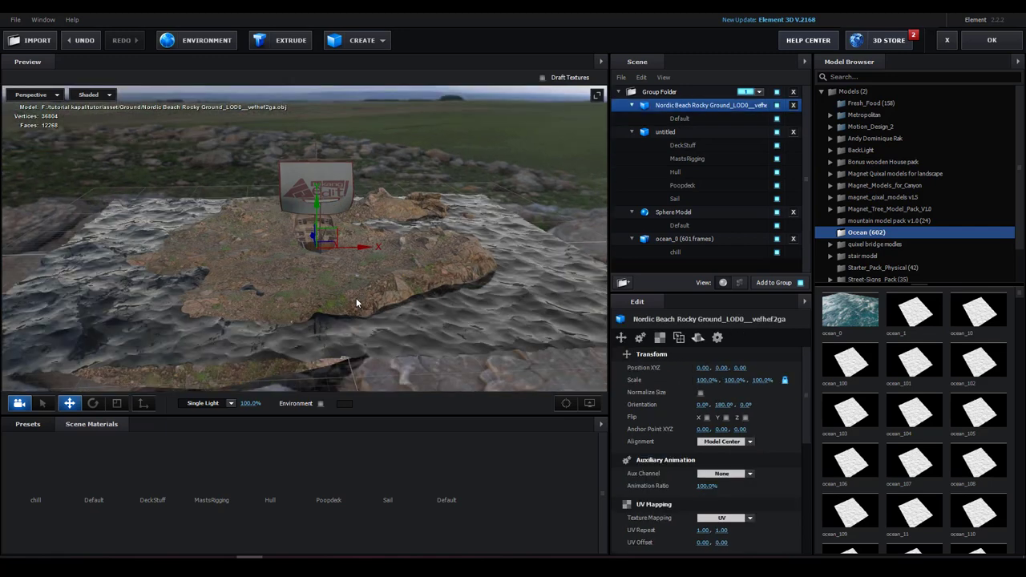
pyautogui.scroll(3, 357, 299)
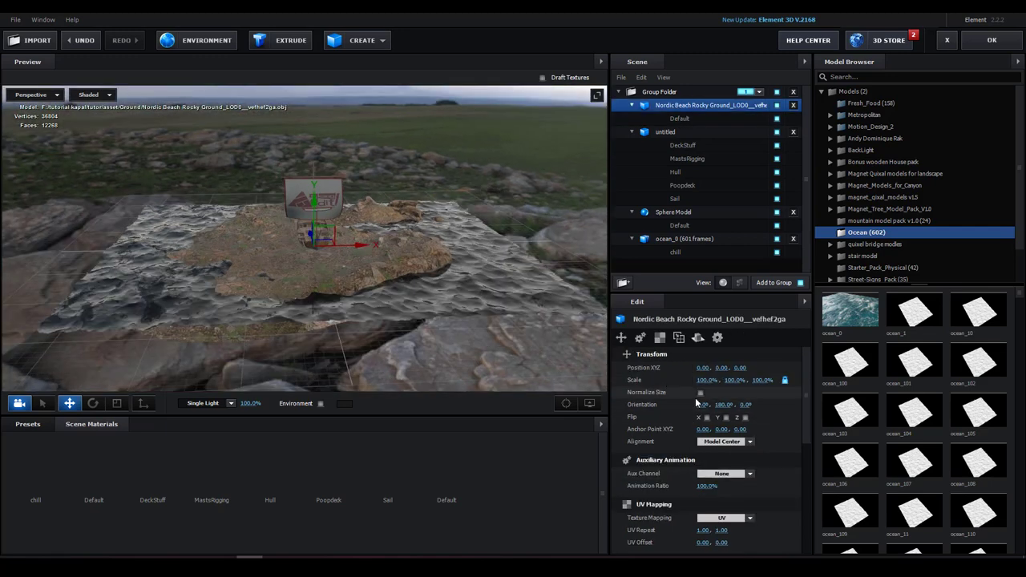
pyautogui.click(700, 393)
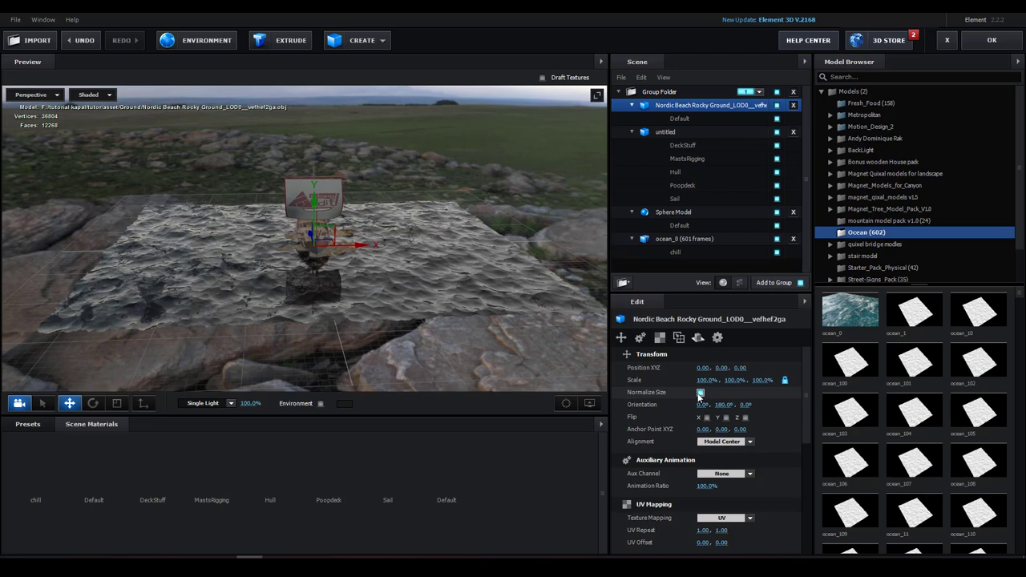
pyautogui.scroll(3, 379, 275)
pyautogui.scroll(2, 378, 270)
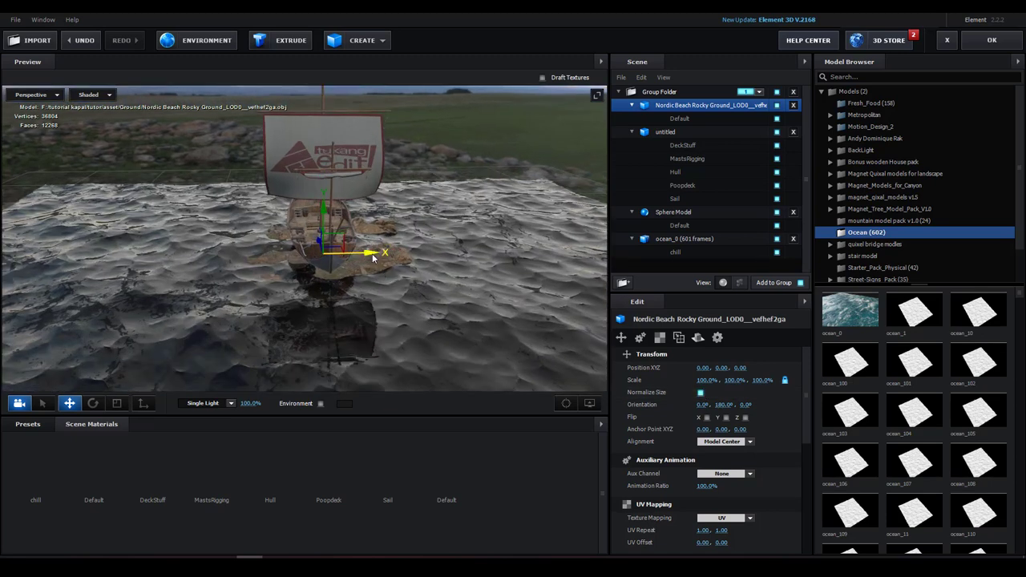
pyautogui.moveTo(373, 257); pyautogui.dragTo(222, 261)
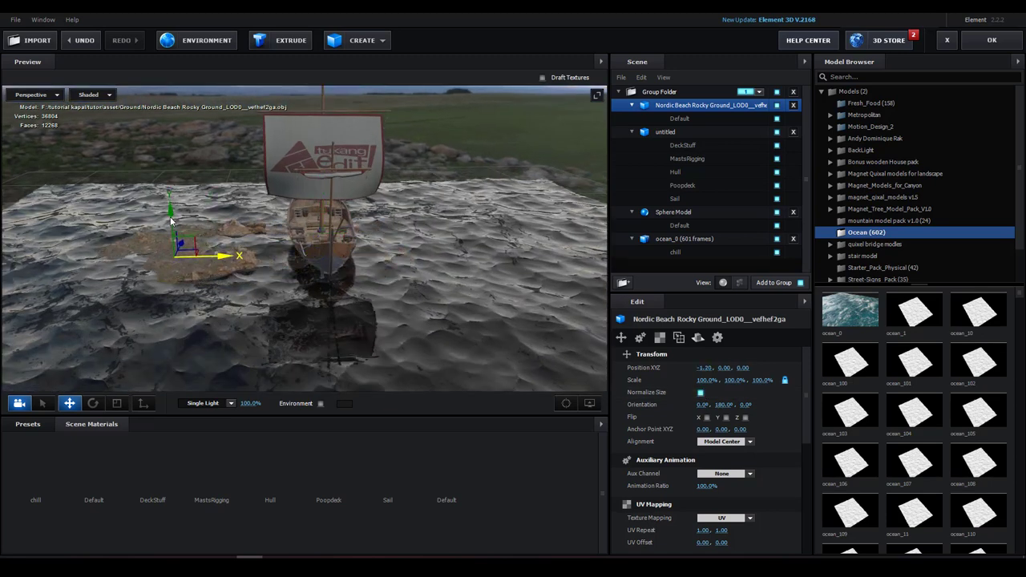
pyautogui.moveTo(170, 217); pyautogui.dragTo(170, 206)
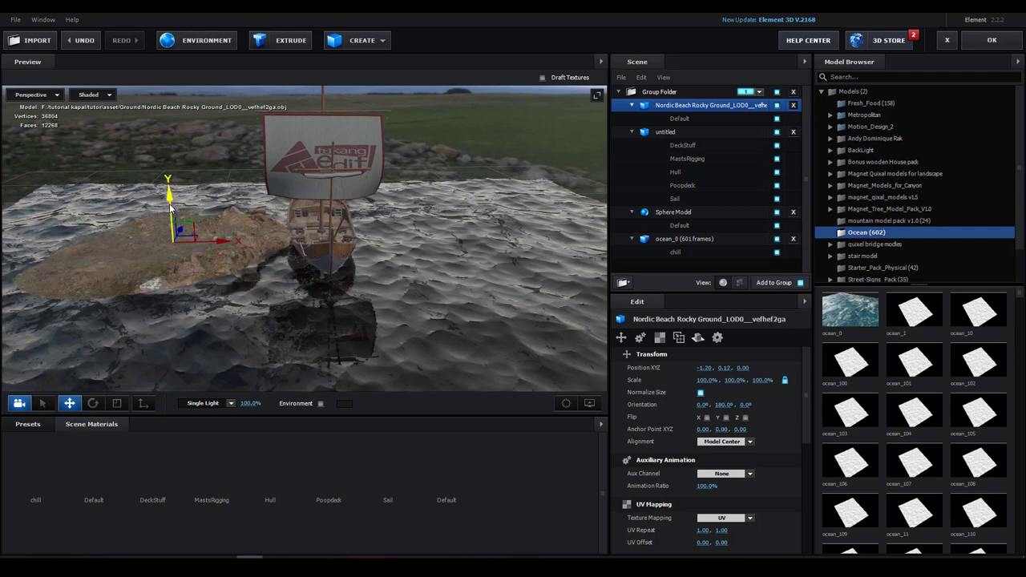
pyautogui.moveTo(170, 206); pyautogui.dragTo(170, 210)
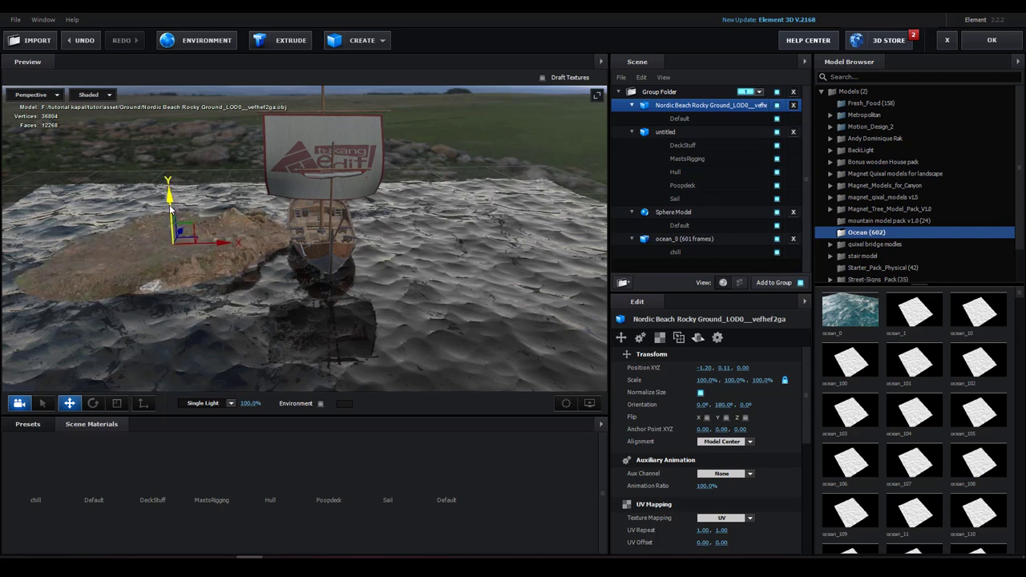
# Stretch the rocky ground's Y scale to about 125% with the Scale tool.
pyautogui.click(119, 405)
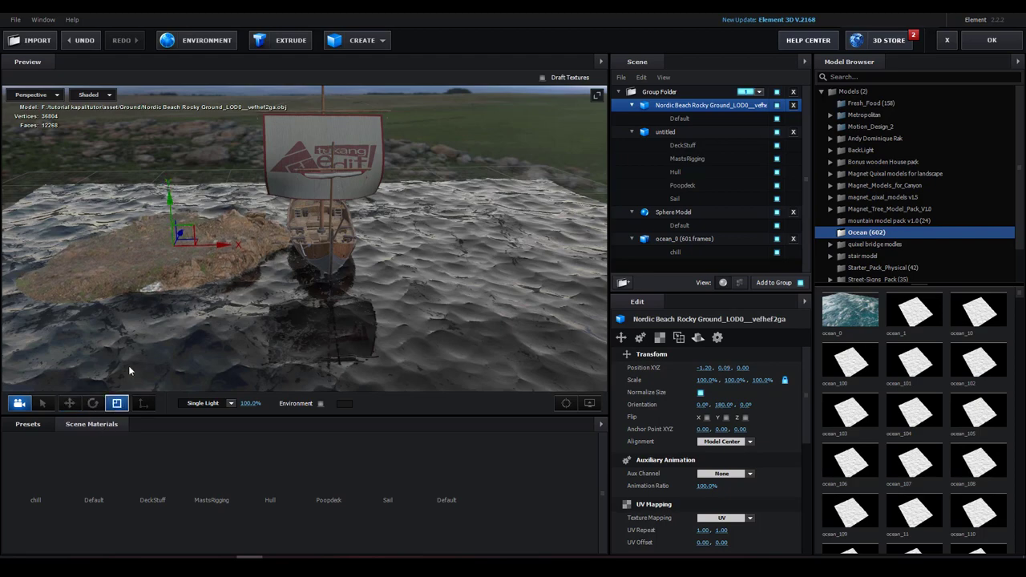
pyautogui.scroll(5, 137, 312)
pyautogui.moveTo(121, 315); pyautogui.dragTo(277, 286)
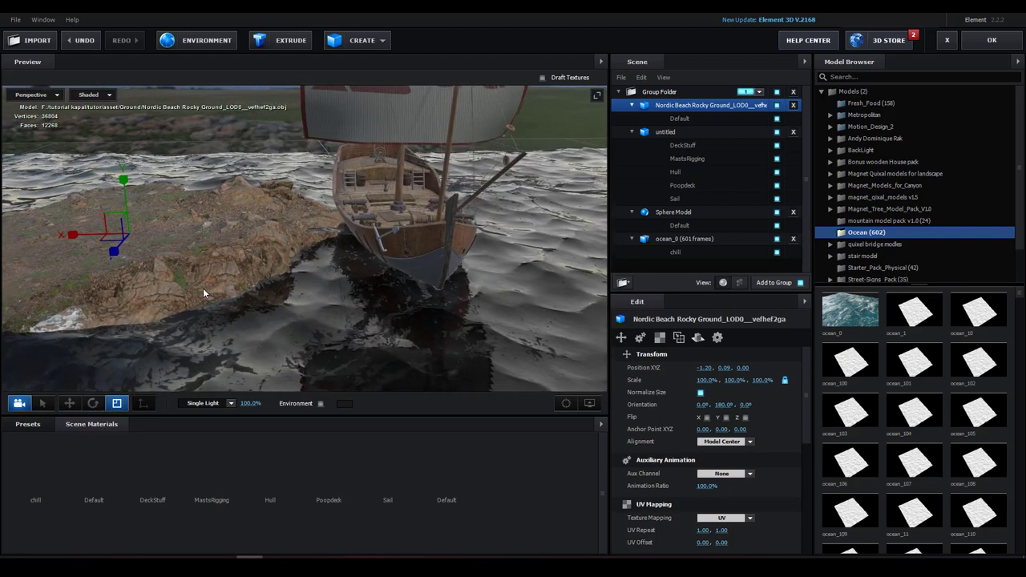
pyautogui.moveTo(214, 175); pyautogui.dragTo(214, 172)
pyautogui.click(69, 403)
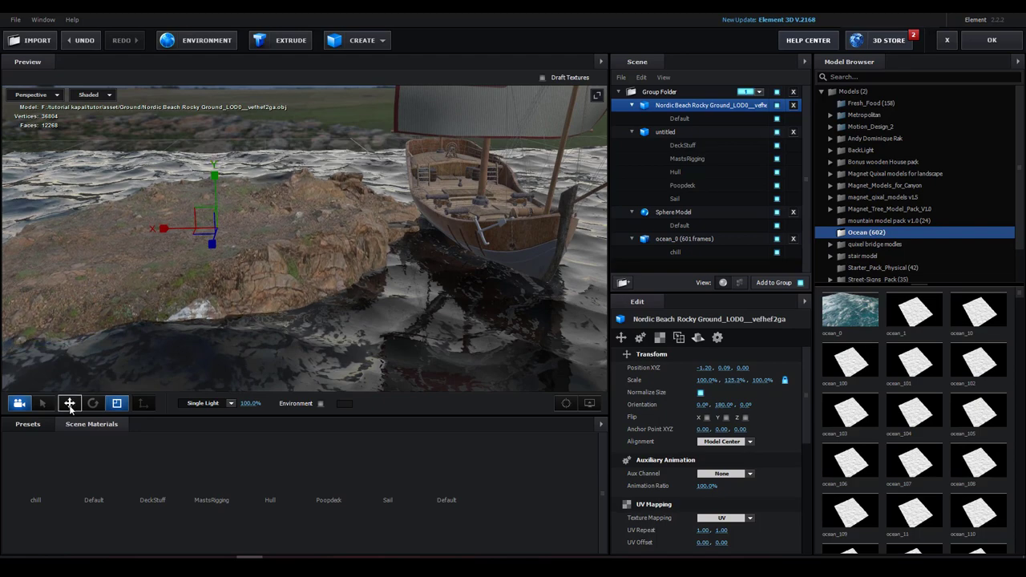
pyautogui.moveTo(223, 293); pyautogui.dragTo(172, 233)
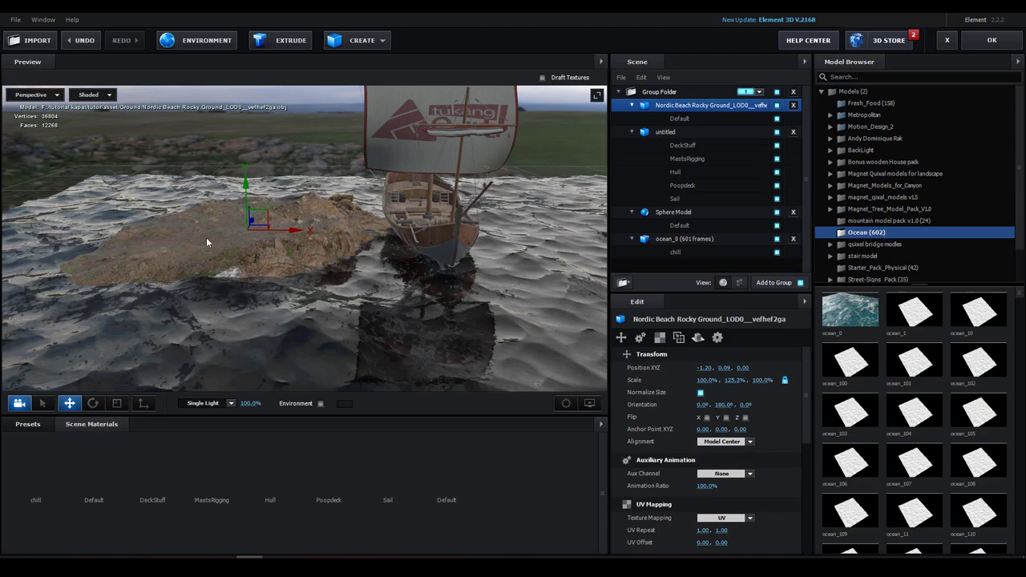
# Import asset/Live Oak tree/Live Oak tree.obj as a 3D object with default preferences.
pyautogui.click(15, 20)
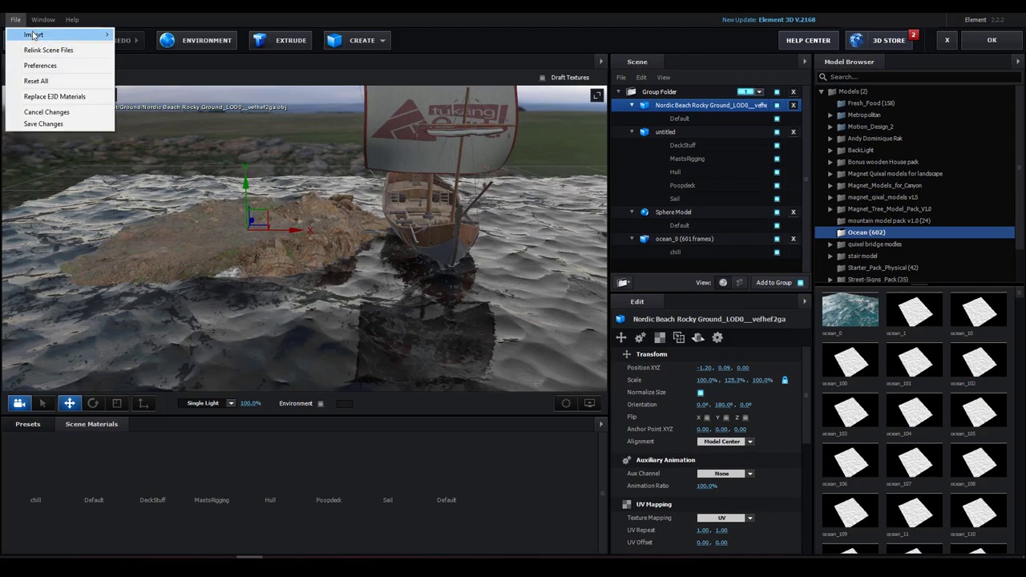
pyautogui.click(147, 37)
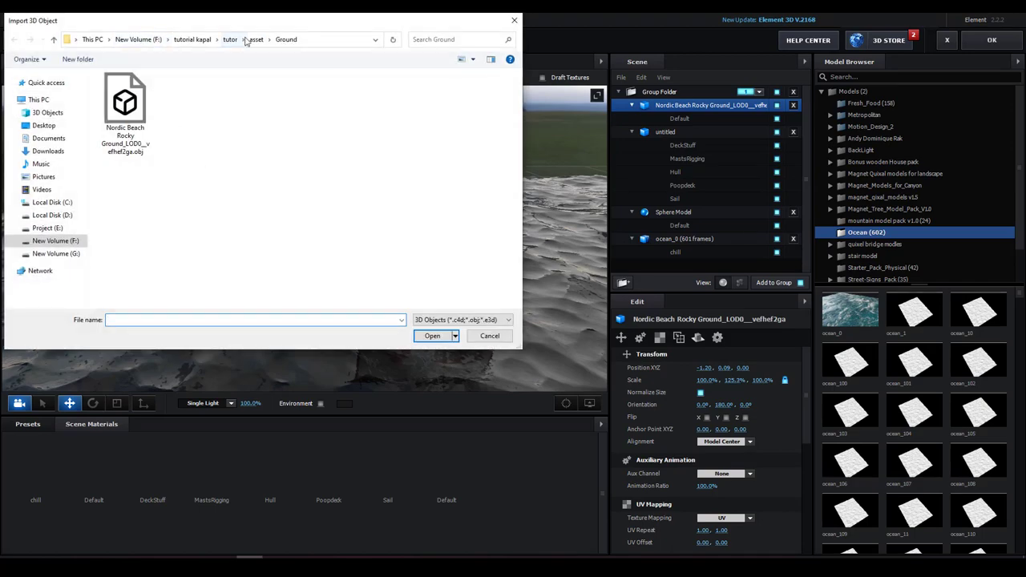
pyautogui.click(257, 39)
pyautogui.click(128, 105)
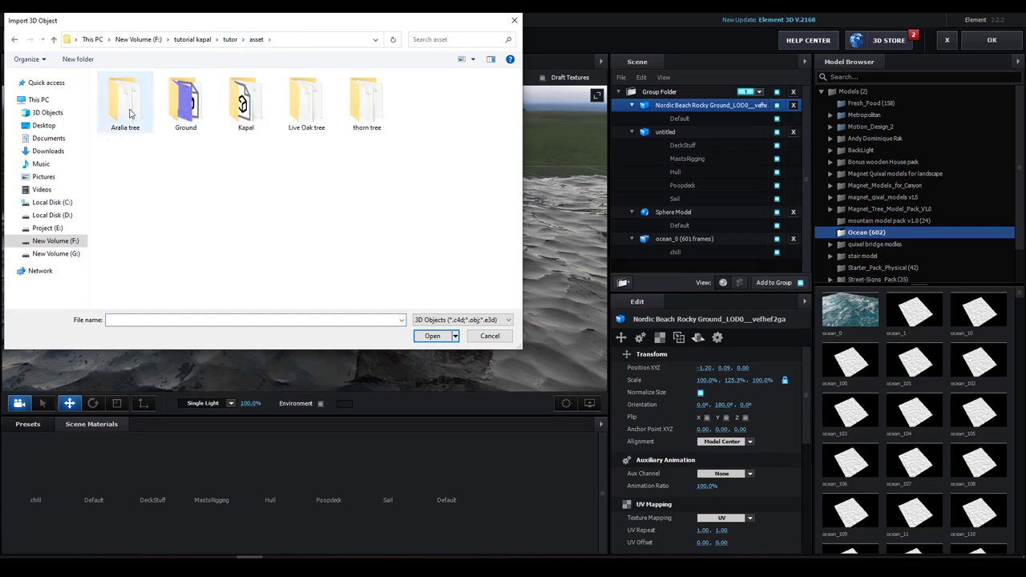
pyautogui.doubleClick(306, 104)
pyautogui.click(128, 115)
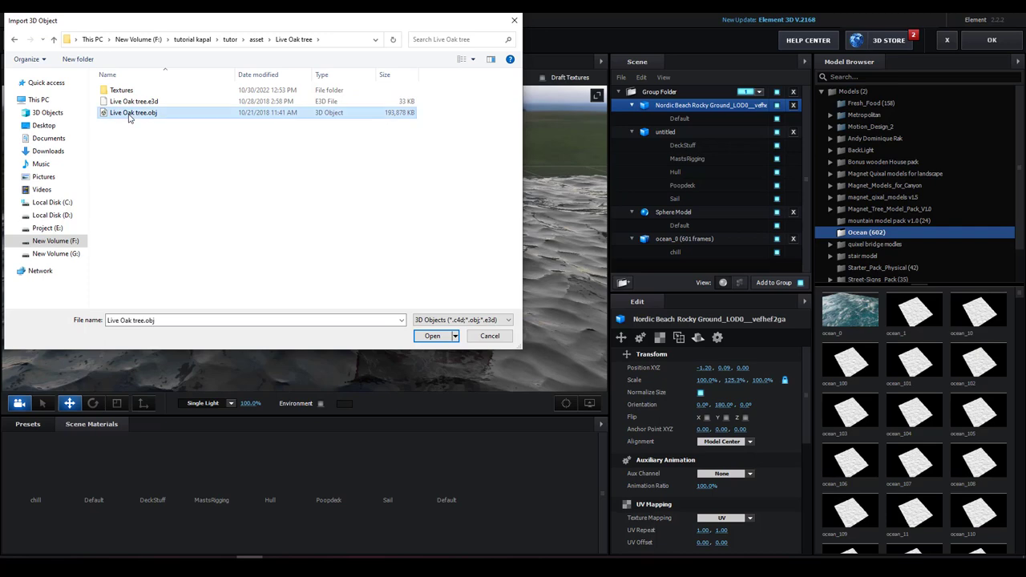
pyautogui.doubleClick(128, 115)
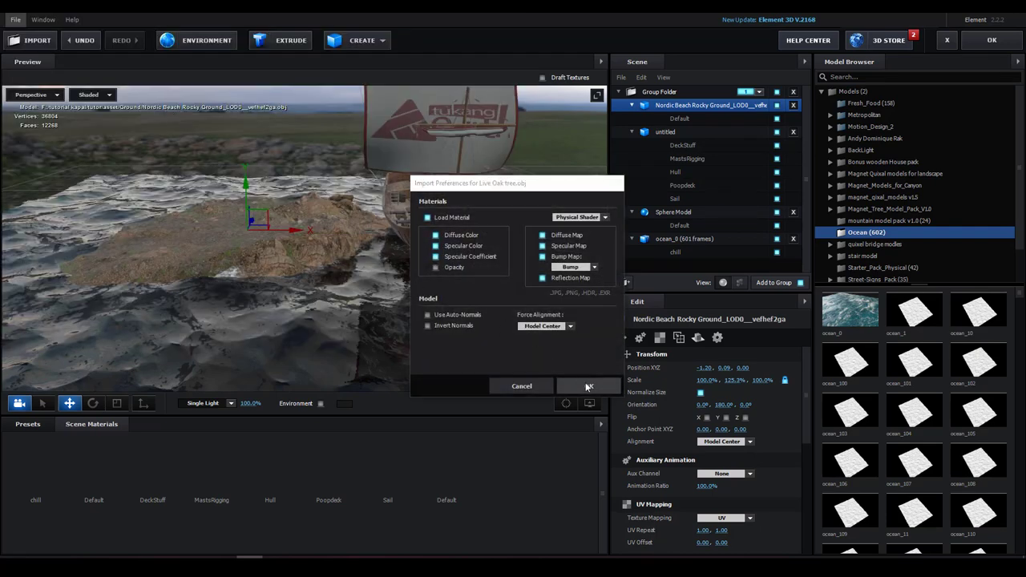
pyautogui.click(590, 384)
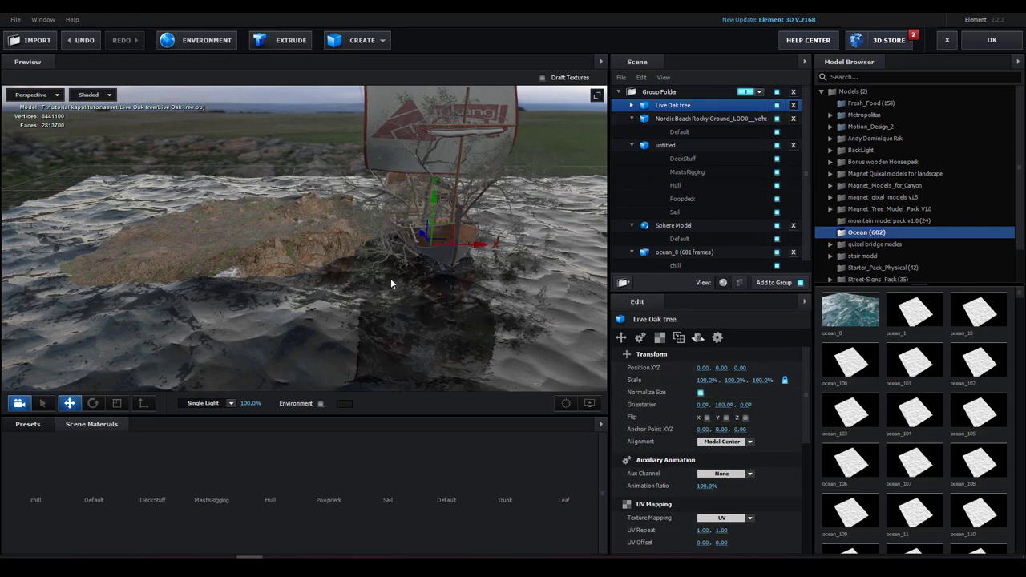
# Set the Live Oak tree's Alignment to Bottom and place it on the island at X -1.33.
pyautogui.moveTo(470, 249)
pyautogui.mouseDown()
pyautogui.moveTo(276, 245)
pyautogui.moveTo(228, 120)
pyautogui.mouseUp()
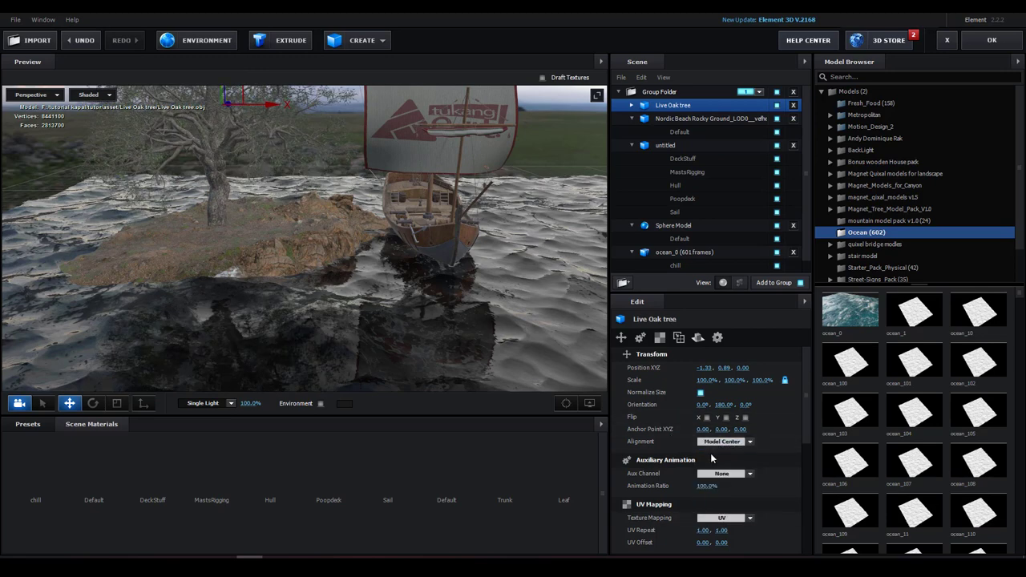
pyautogui.click(722, 442)
pyautogui.click(720, 482)
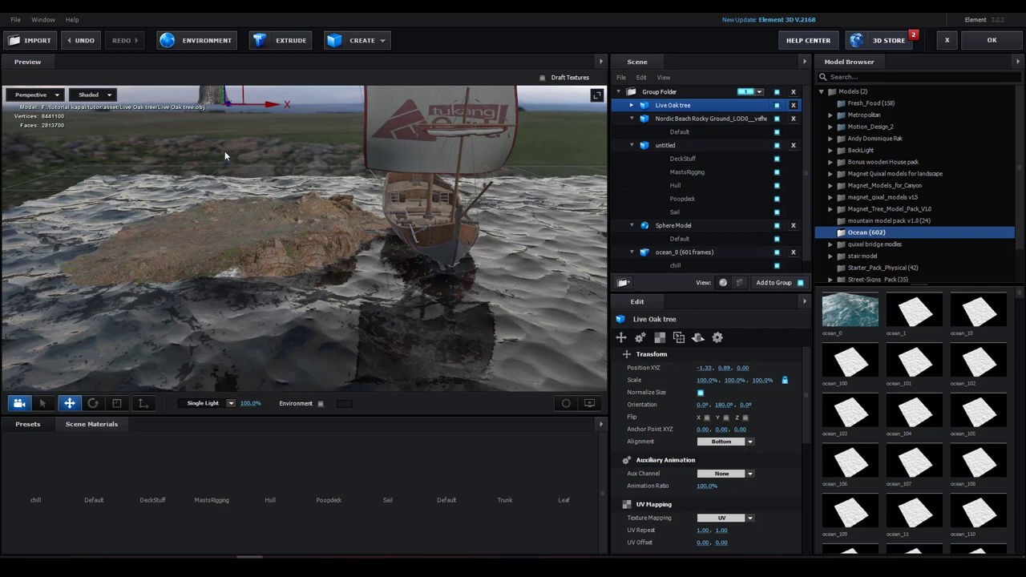
pyautogui.moveTo(247, 116); pyautogui.dragTo(246, 207)
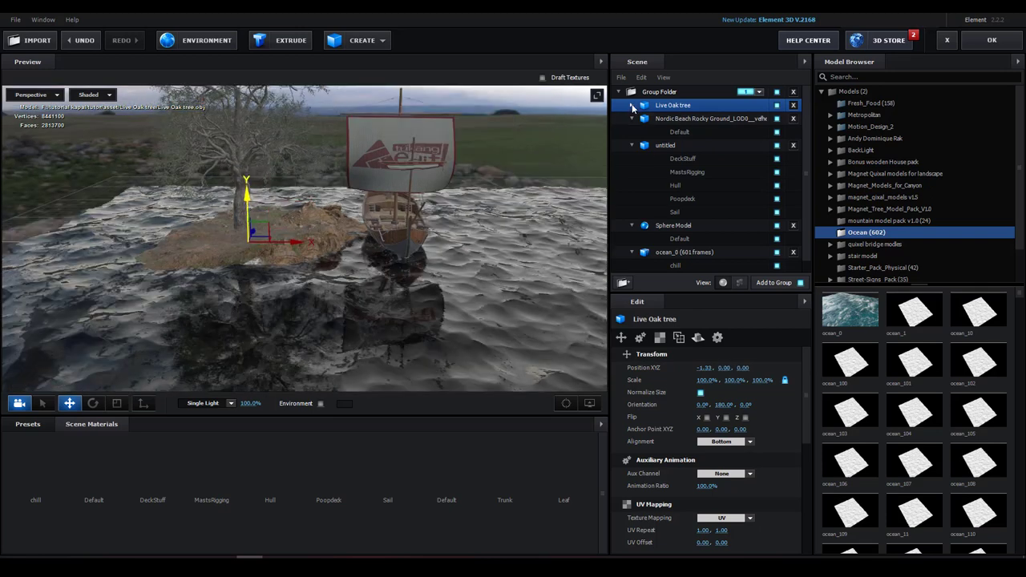
# Enable Draw Backfaces in the Leaf material's Advanced settings.
pyautogui.click(632, 106)
pyautogui.click(688, 131)
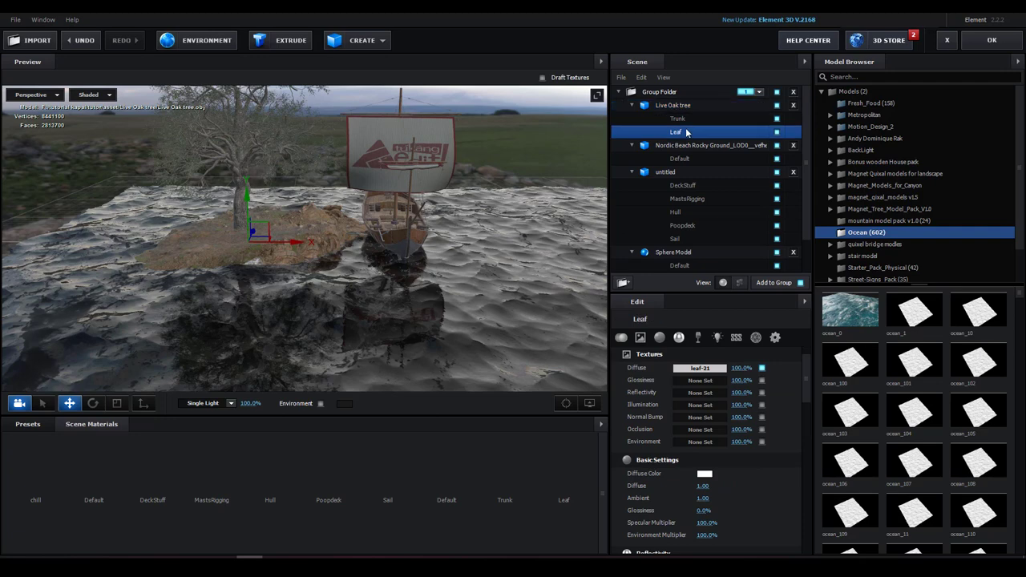
pyautogui.click(775, 337)
pyautogui.scroll(-3, 705, 497)
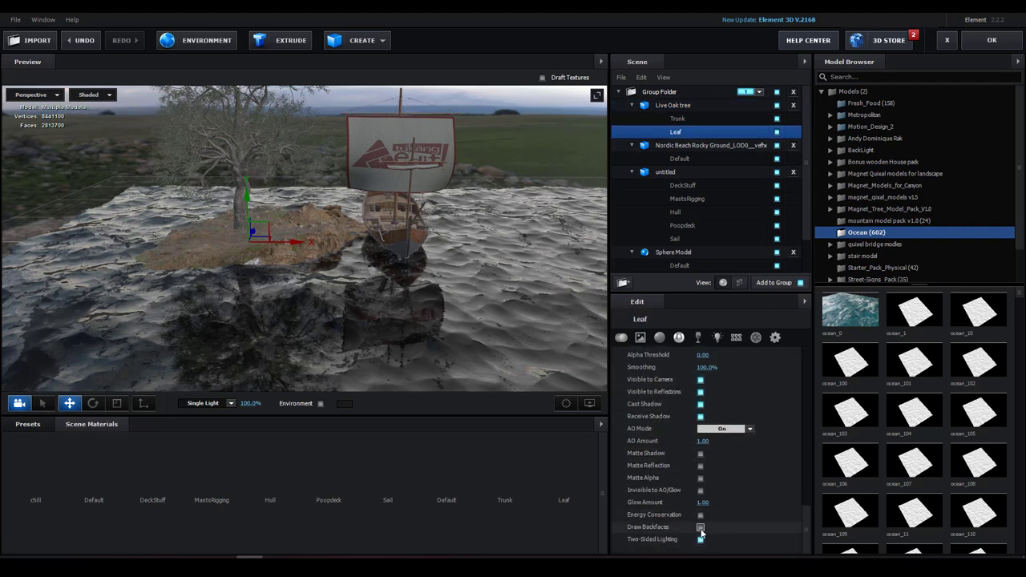
pyautogui.click(700, 527)
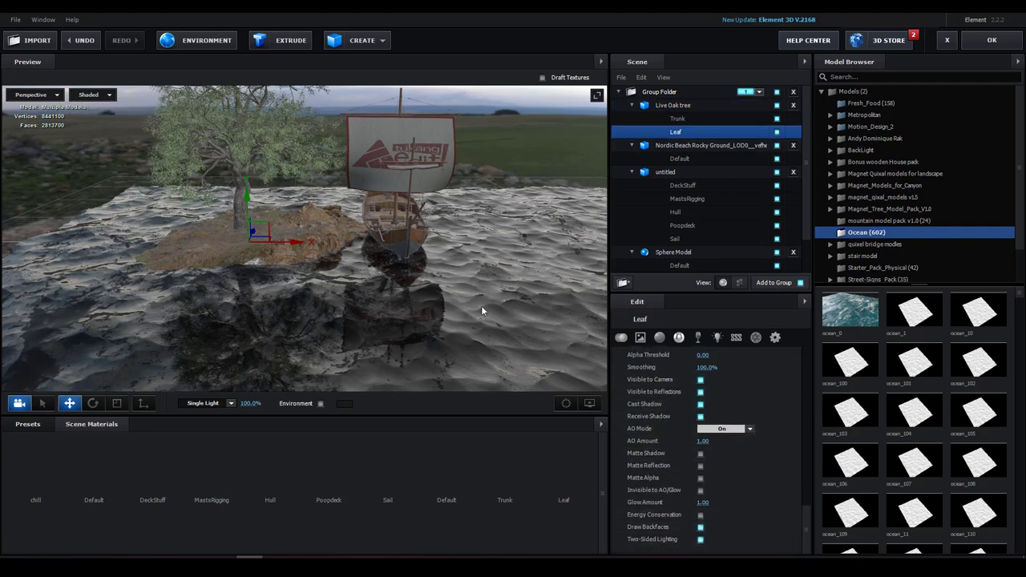
# Scale the Live Oak tree down to 64.5% and reposition it at -0.98, 0.00, 0.39.
pyautogui.click(678, 118)
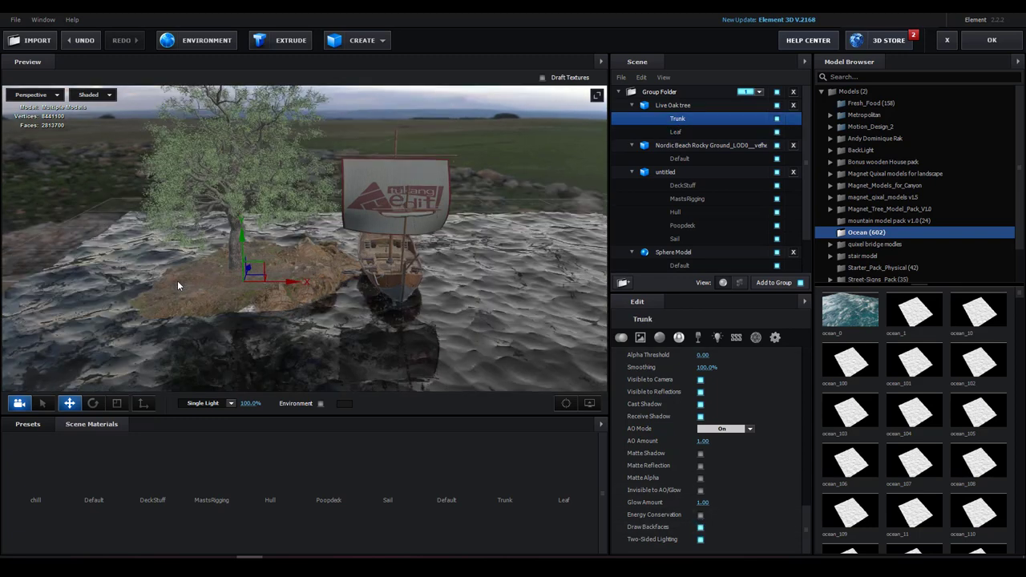
pyautogui.moveTo(328, 287); pyautogui.dragTo(331, 289)
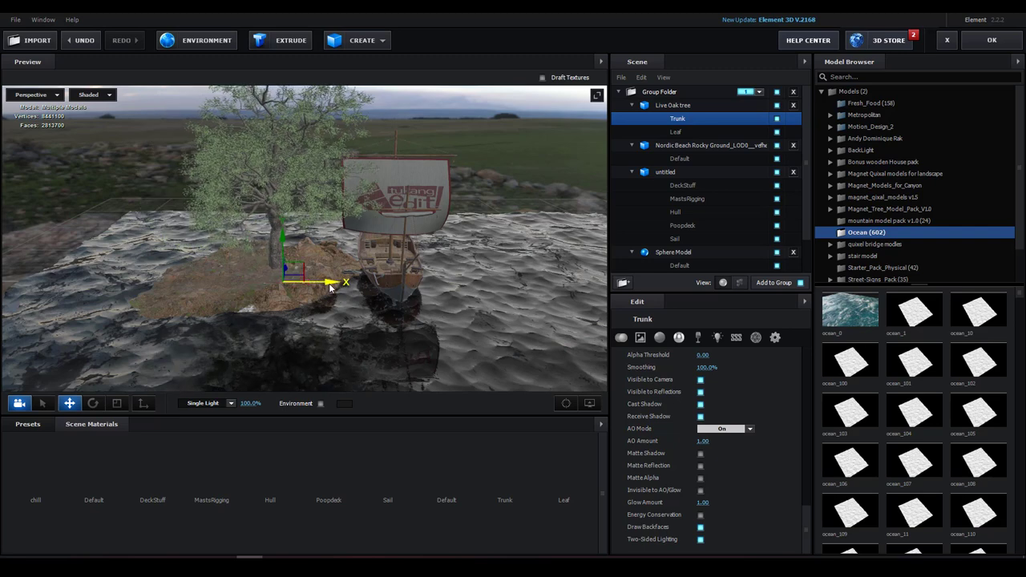
pyautogui.click(665, 106)
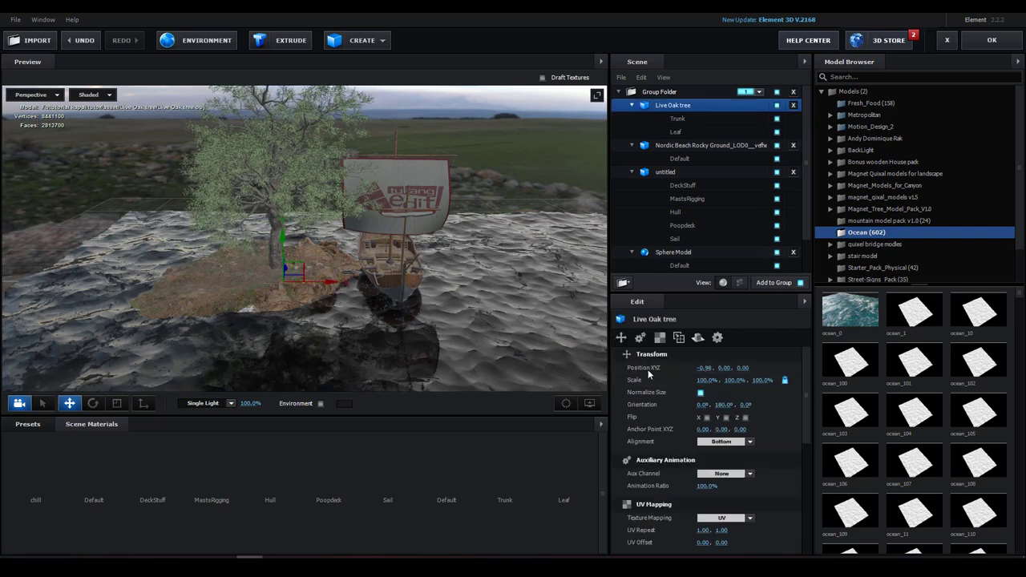
pyautogui.moveTo(704, 380); pyautogui.dragTo(669, 384)
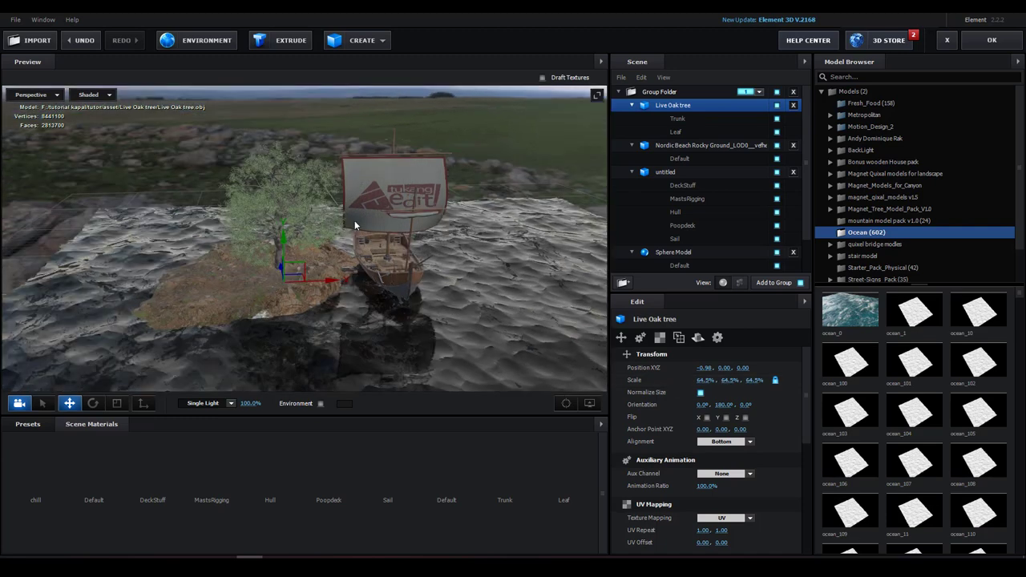
pyautogui.moveTo(281, 300); pyautogui.dragTo(262, 251)
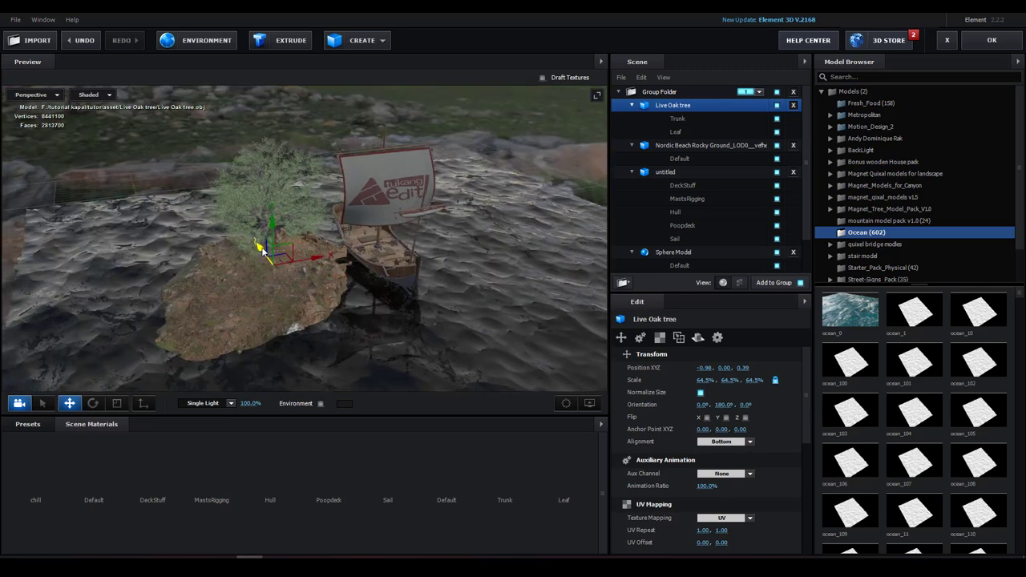
# Import Thorn tree.e3d from the thorn tree asset folder.
pyautogui.click(15, 19)
pyautogui.moveTo(32, 34)
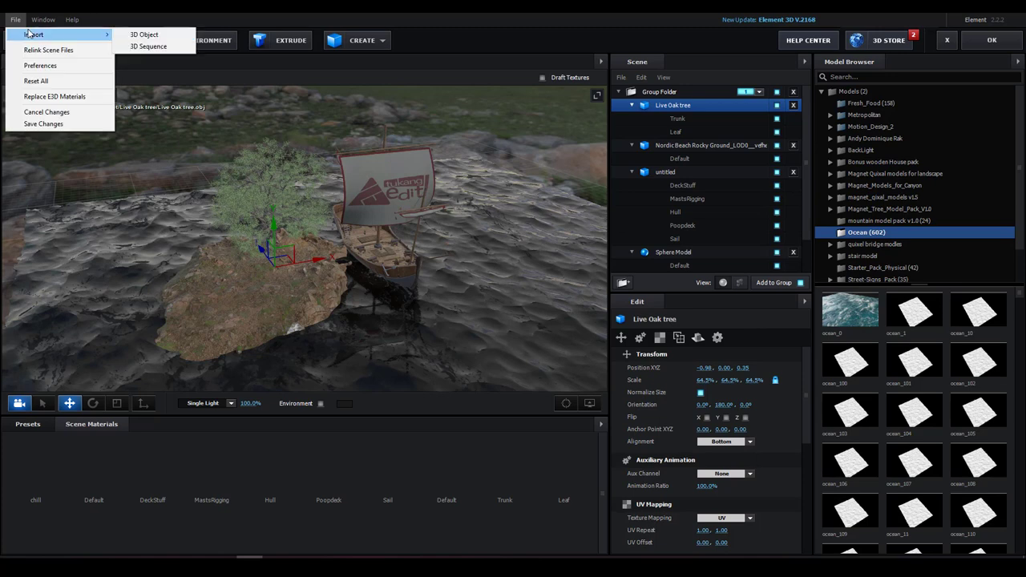
pyautogui.click(173, 44)
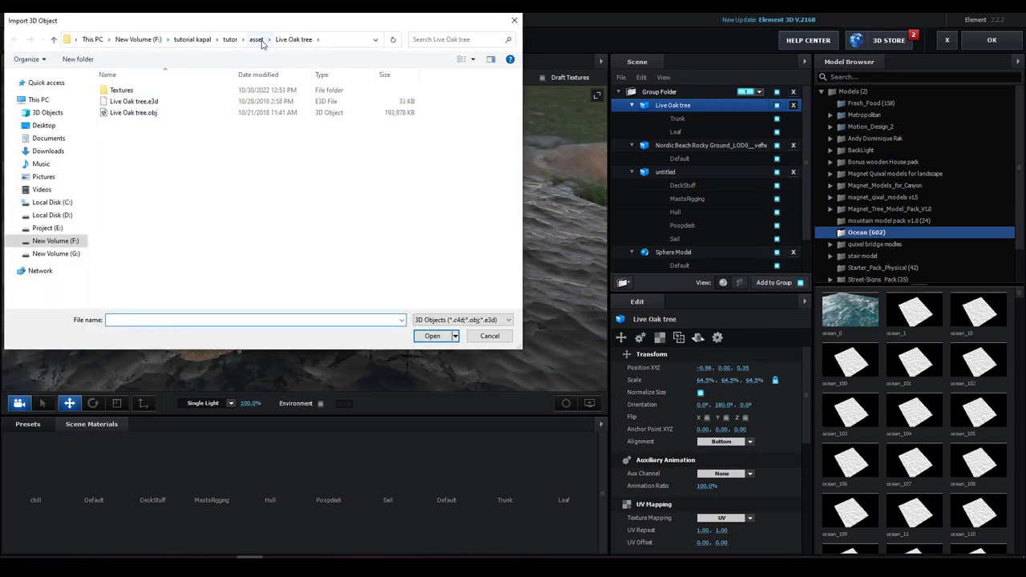
pyautogui.click(263, 42)
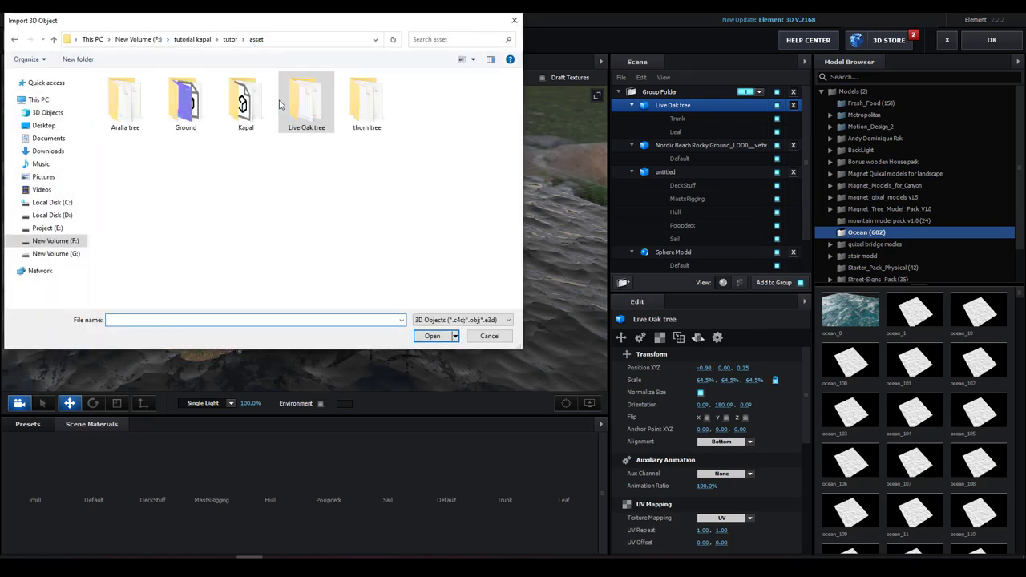
pyautogui.doubleClick(376, 121)
pyautogui.doubleClick(135, 101)
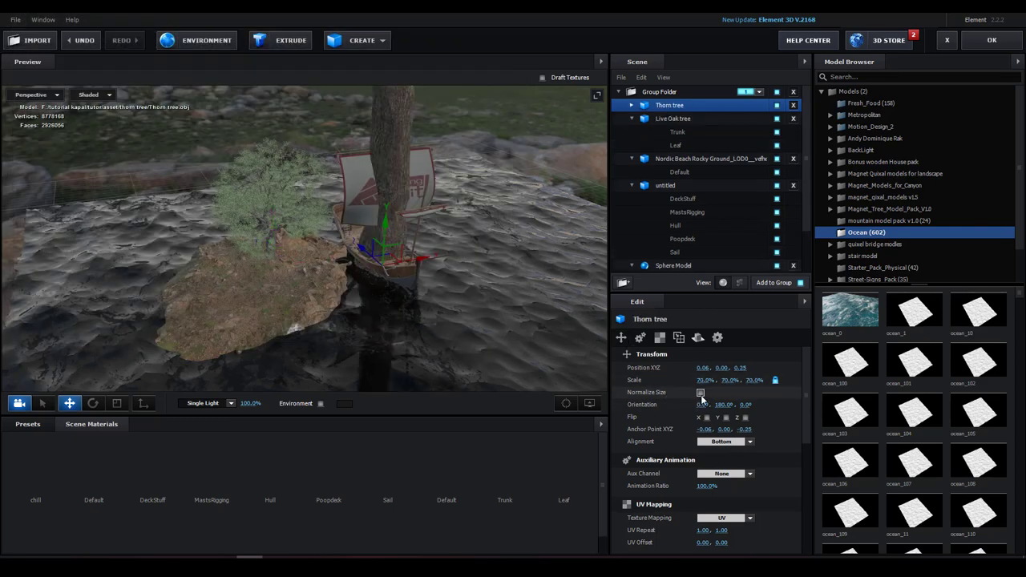
# Normalize the Thorn tree's size and move it onto the rock at -1.53, 0.00, -0.09.
pyautogui.click(701, 393)
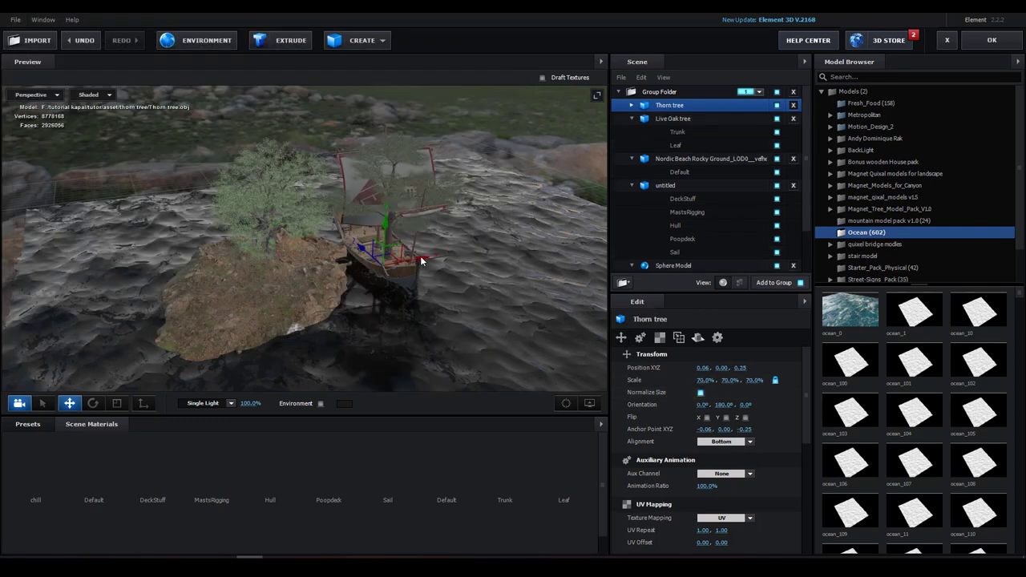
pyautogui.moveTo(423, 261)
pyautogui.mouseDown()
pyautogui.moveTo(267, 305)
pyautogui.moveTo(230, 237)
pyautogui.moveTo(282, 310)
pyautogui.moveTo(292, 305)
pyautogui.mouseUp()
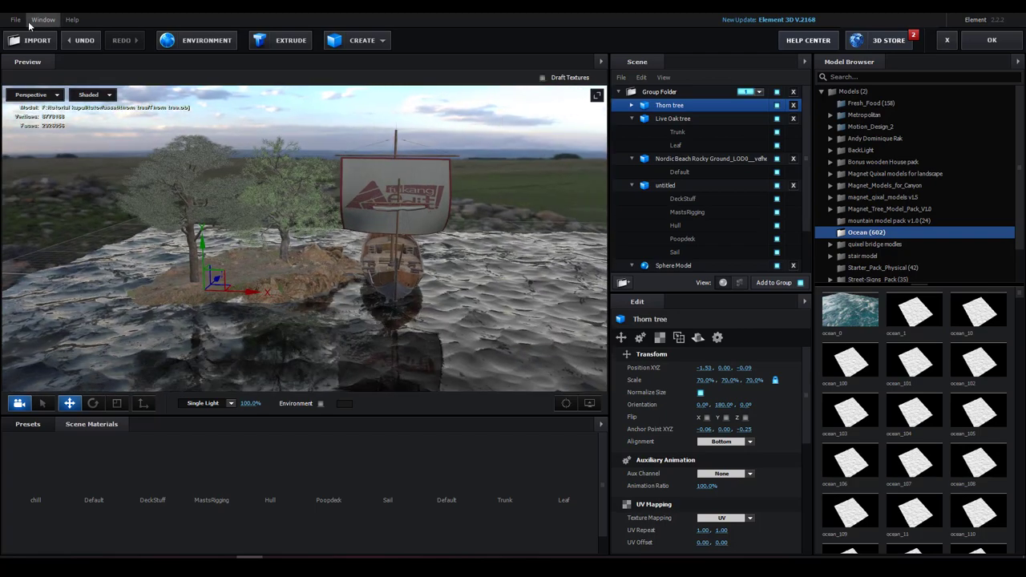
pyautogui.click(15, 19)
# Import Aralia tree.obj from the Aralia tree asset folder.
pyautogui.moveTo(64, 34)
pyautogui.click(138, 34)
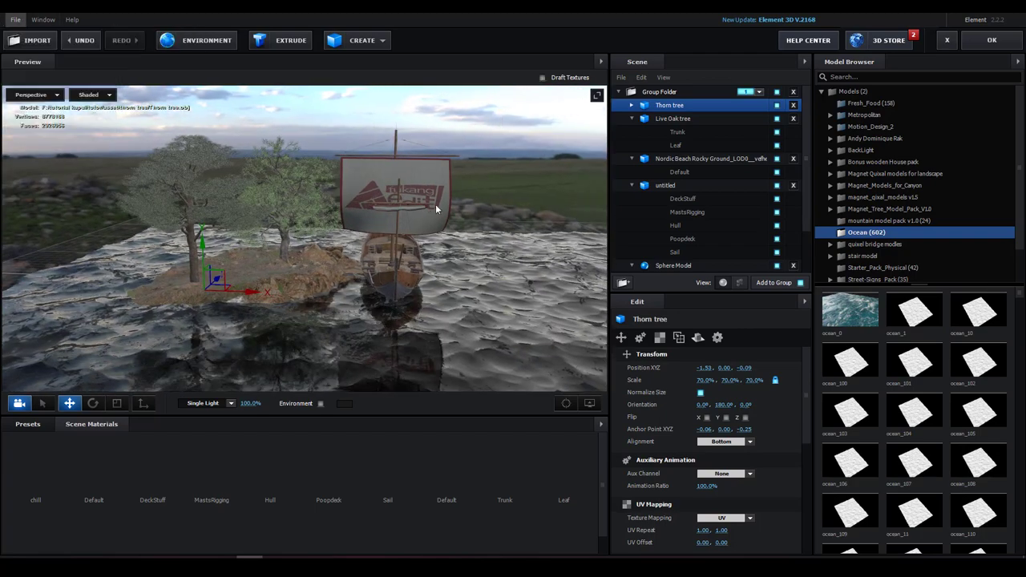
pyautogui.moveTo(246, 22); pyautogui.dragTo(392, 54)
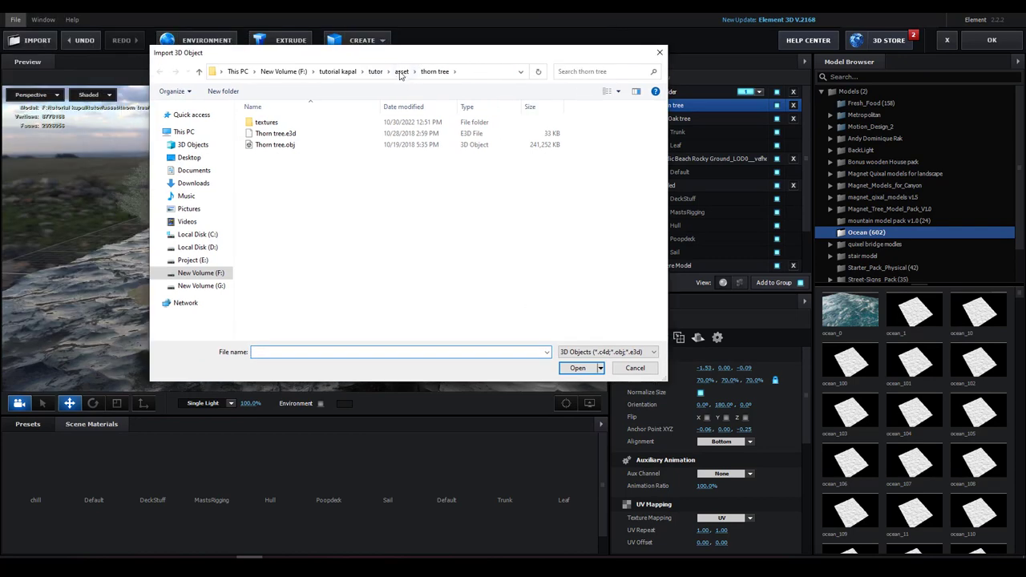
pyautogui.click(401, 71)
pyautogui.doubleClick(270, 138)
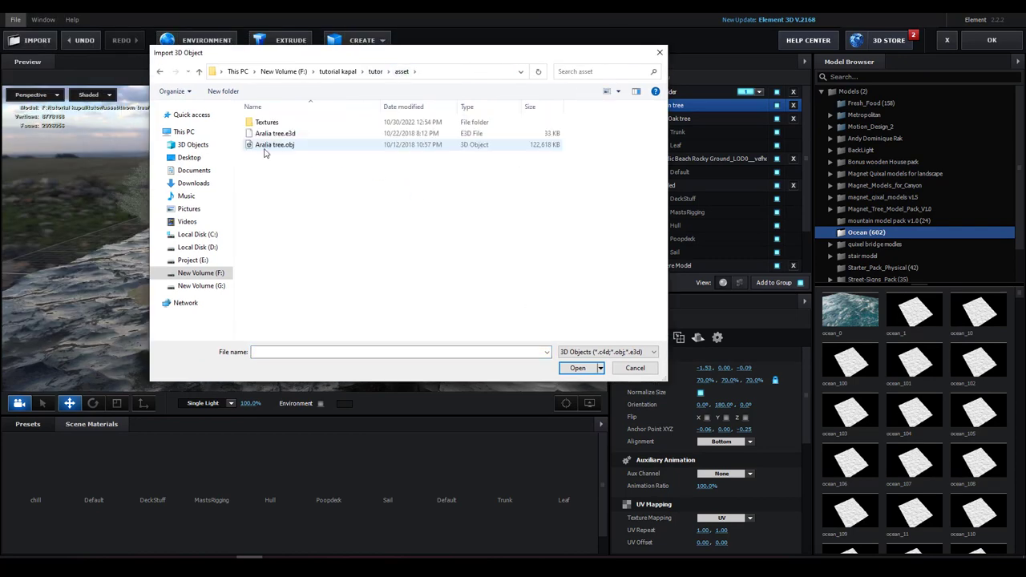
pyautogui.doubleClick(269, 144)
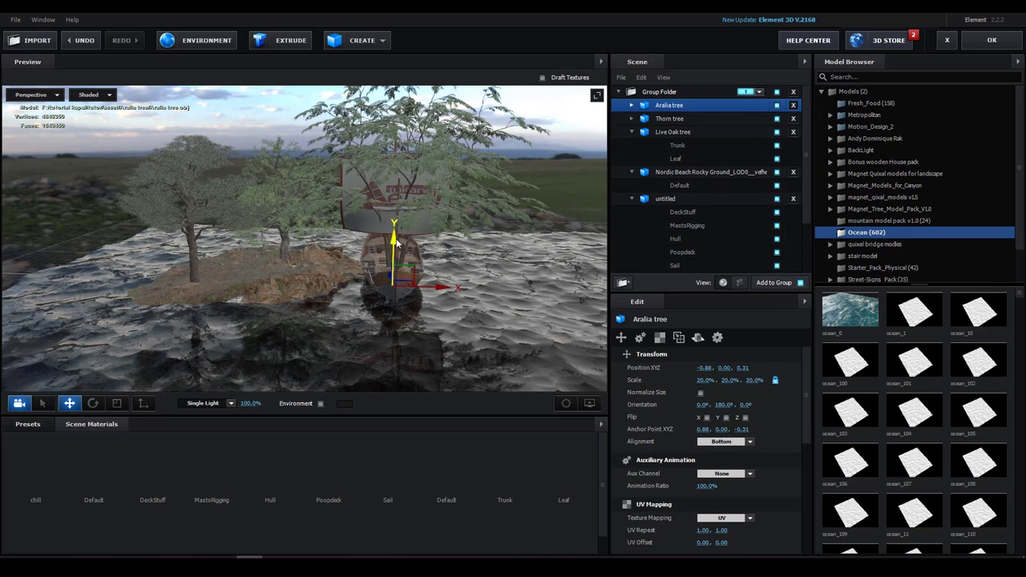
# Lower the Aralia tree and shrink it to 10% on the island's edge.
pyautogui.moveTo(396, 245)
pyautogui.mouseDown()
pyautogui.moveTo(400, 307)
pyautogui.moveTo(389, 343)
pyautogui.mouseUp()
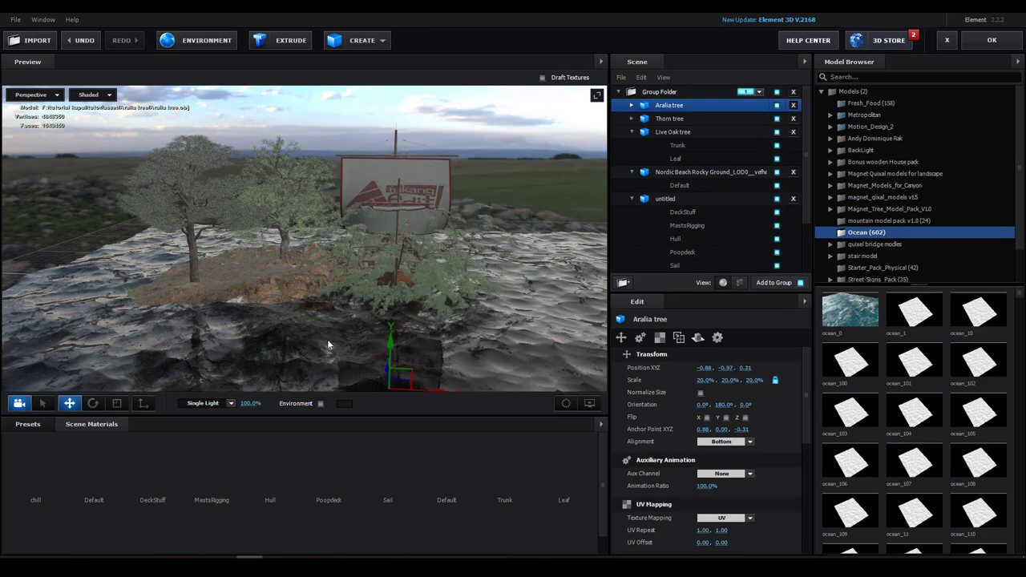
pyautogui.moveTo(328, 339)
pyautogui.mouseDown()
pyautogui.moveTo(431, 390)
pyautogui.moveTo(325, 342)
pyautogui.mouseUp()
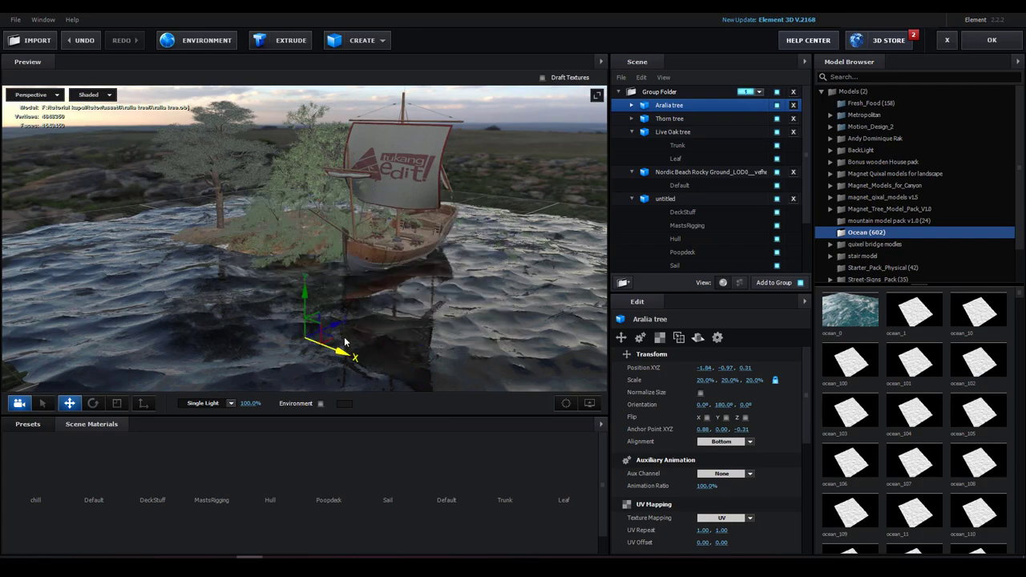
pyautogui.moveTo(710, 380); pyautogui.dragTo(697, 380)
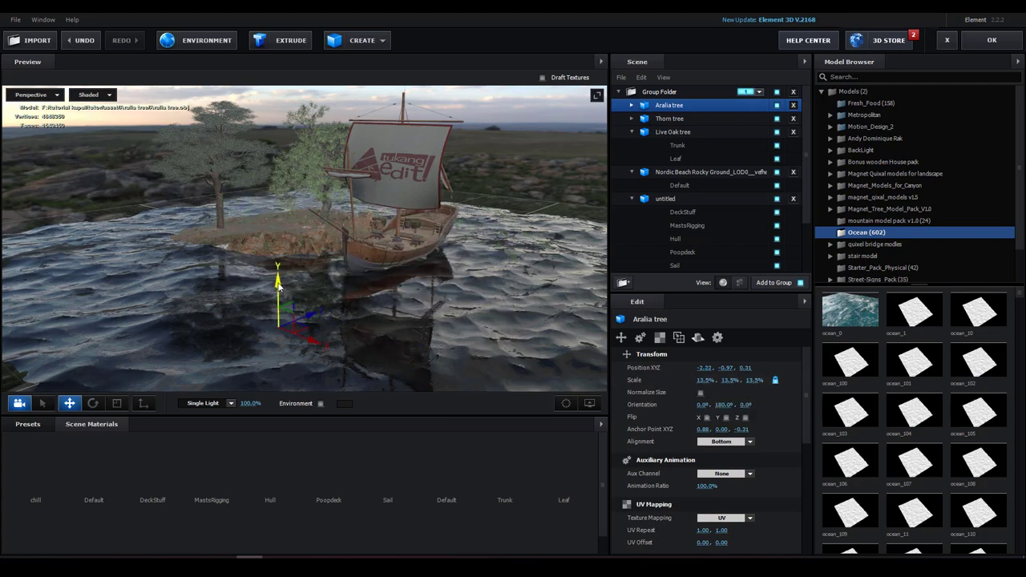
pyautogui.moveTo(279, 282); pyautogui.dragTo(279, 272)
pyautogui.click(566, 405)
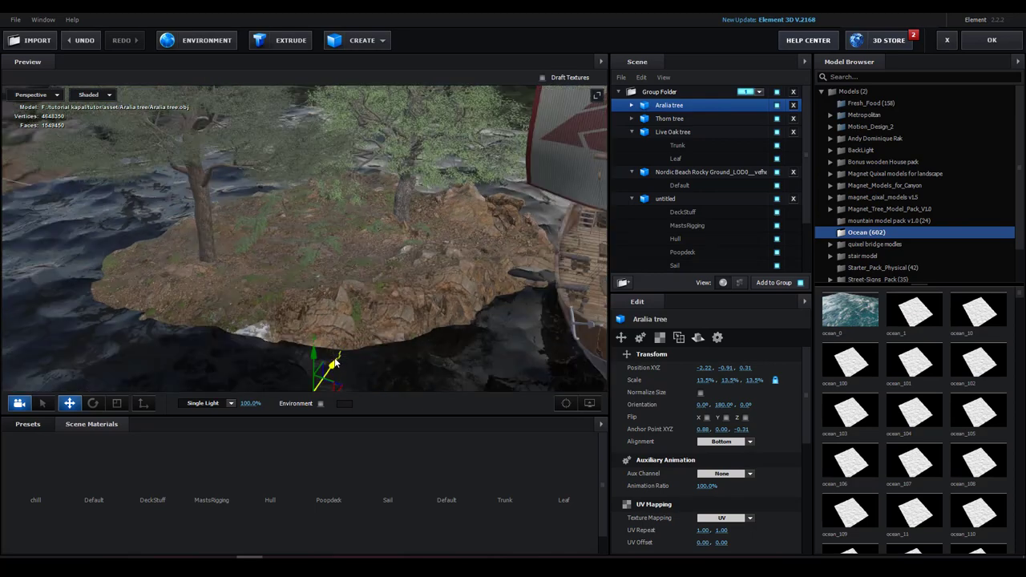
# Duplicate the Aralia tree three times with Ctrl+D, spreading the copies along the shore.
pyautogui.hotkey('ctrl', 'd')
pyautogui.moveTo(332, 367); pyautogui.dragTo(427, 331)
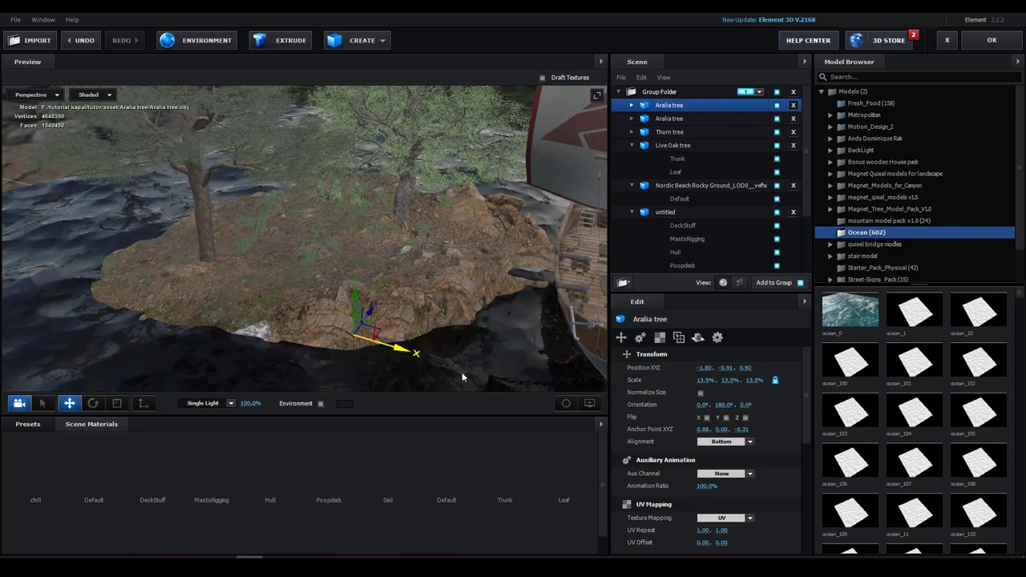
pyautogui.hotkey('ctrl', 'd')
pyautogui.moveTo(427, 331)
pyautogui.mouseDown()
pyautogui.moveTo(318, 350)
pyautogui.moveTo(254, 399)
pyautogui.mouseUp()
pyautogui.moveTo(703, 380)
pyautogui.mouseDown()
pyautogui.moveTo(719, 380)
pyautogui.moveTo(634, 380)
pyautogui.mouseUp()
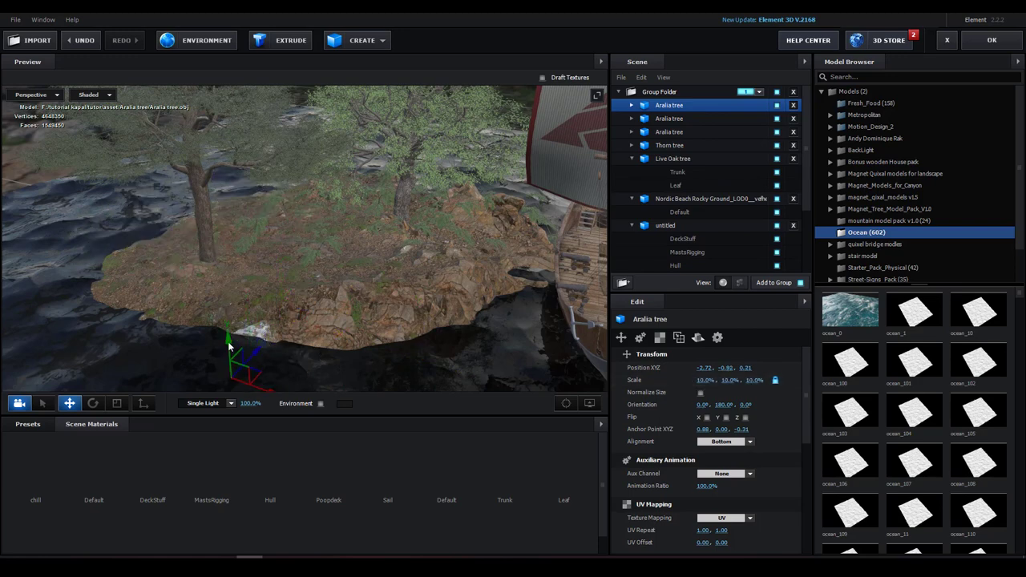
pyautogui.moveTo(229, 331); pyautogui.dragTo(237, 292)
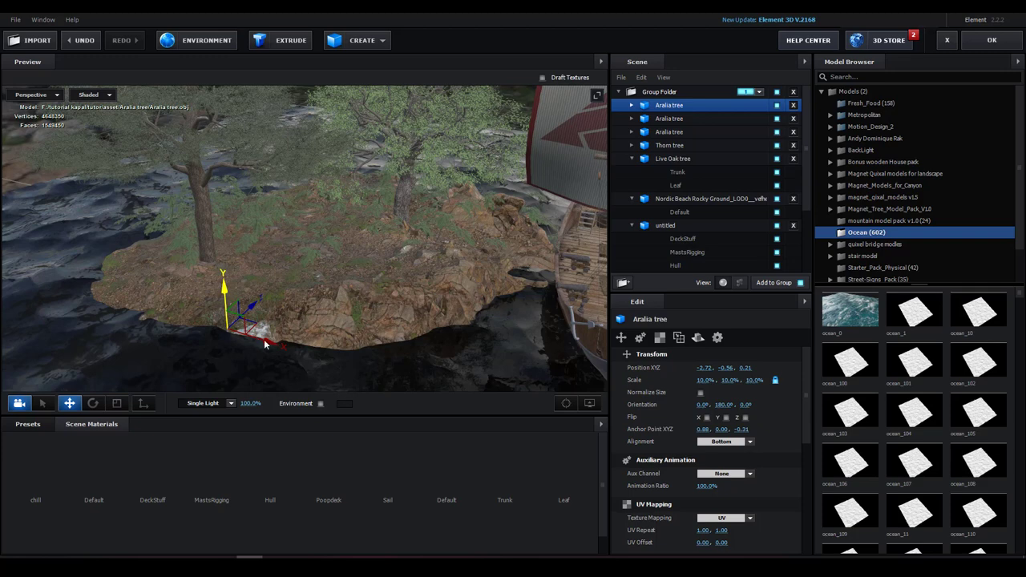
pyautogui.hotkey('ctrl', 'd')
pyautogui.moveTo(265, 343); pyautogui.dragTo(343, 370)
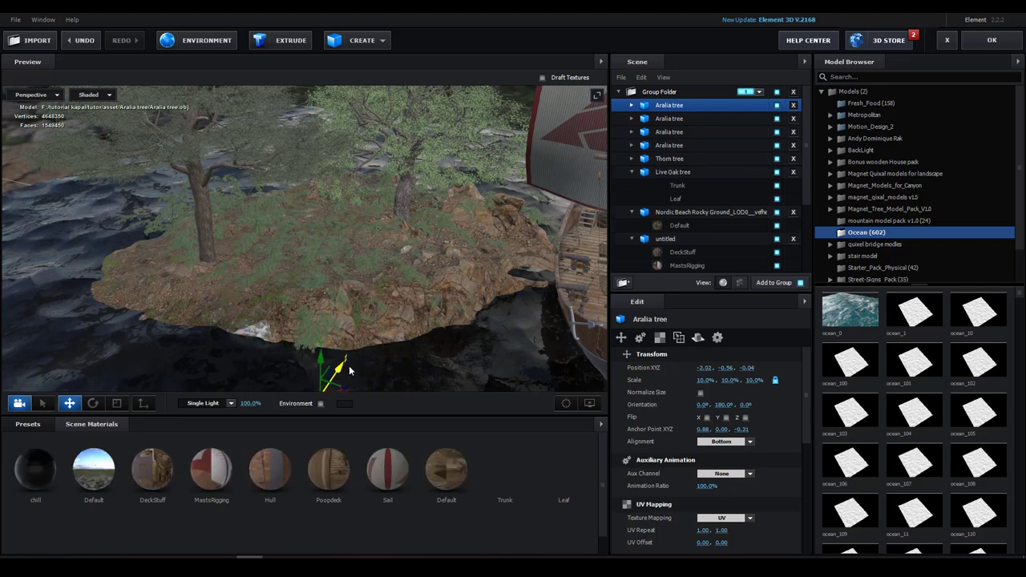
# Collapse the Live Oak tree, rocky ground, ship and Sphere Model entries in the scene list.
pyautogui.scroll(-3, 414, 278)
pyautogui.scroll(-3, 414, 279)
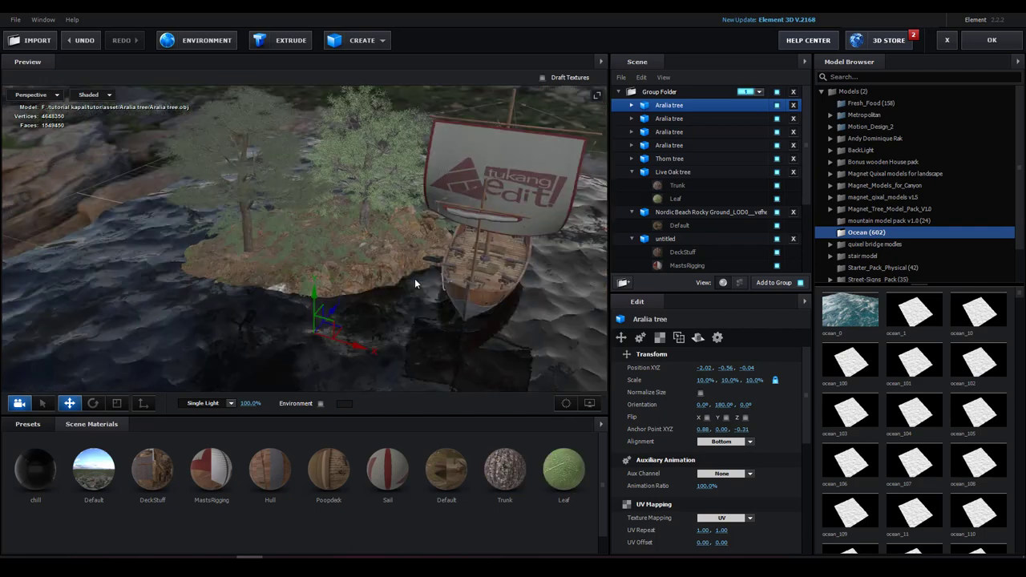
pyautogui.scroll(-3, 415, 283)
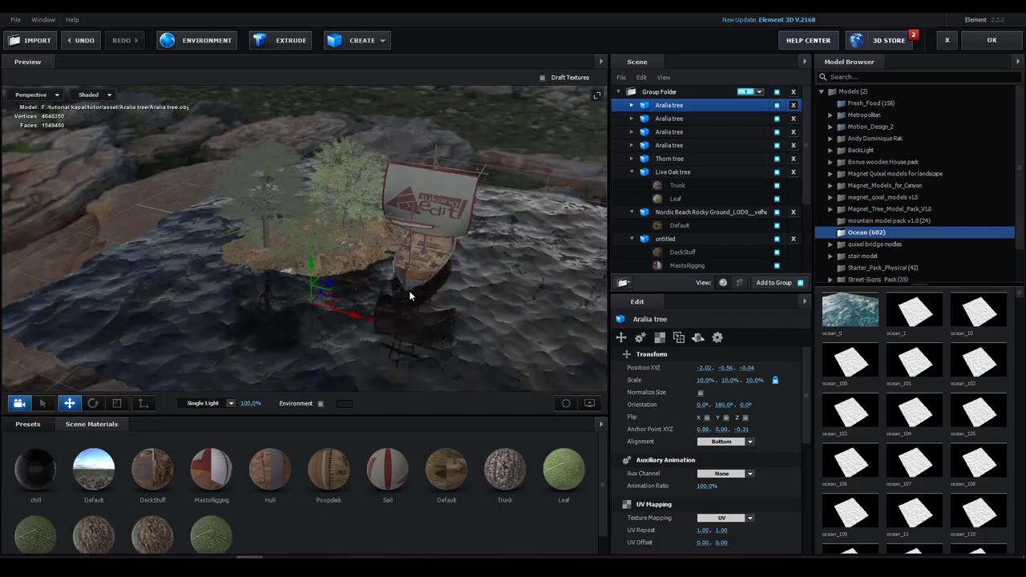
pyautogui.scroll(-2, 406, 297)
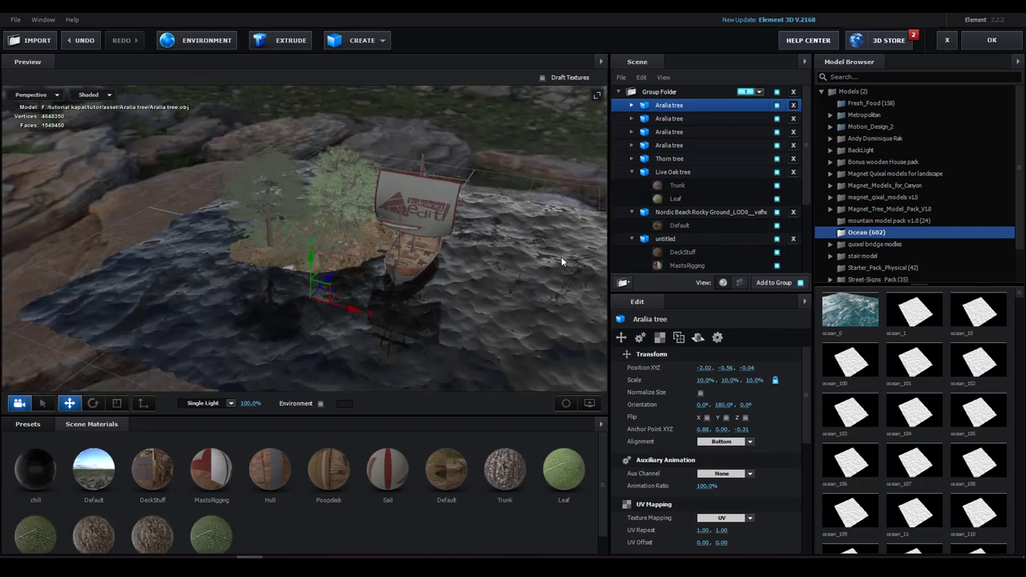
pyautogui.click(633, 173)
pyautogui.click(631, 185)
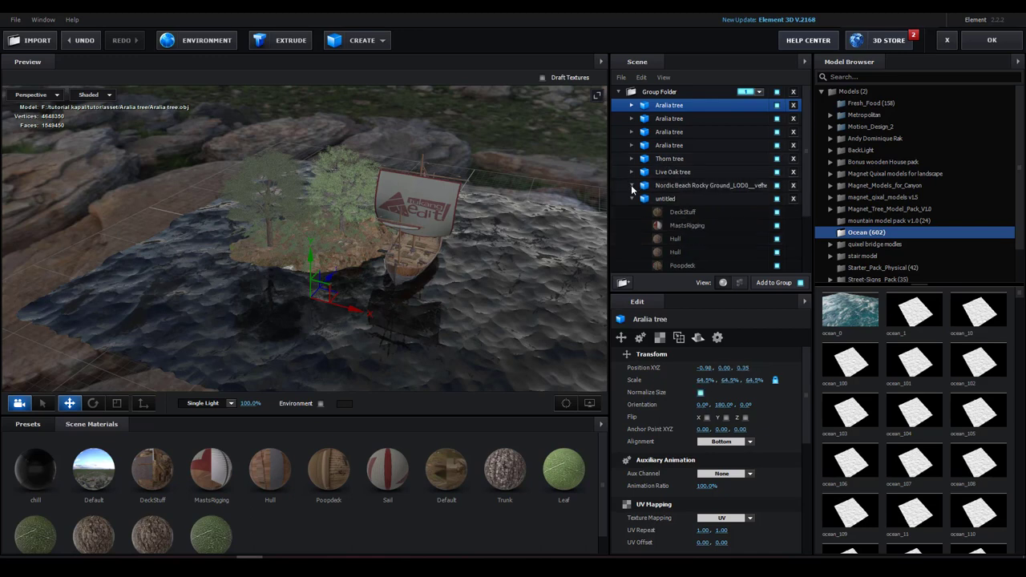
pyautogui.click(632, 199)
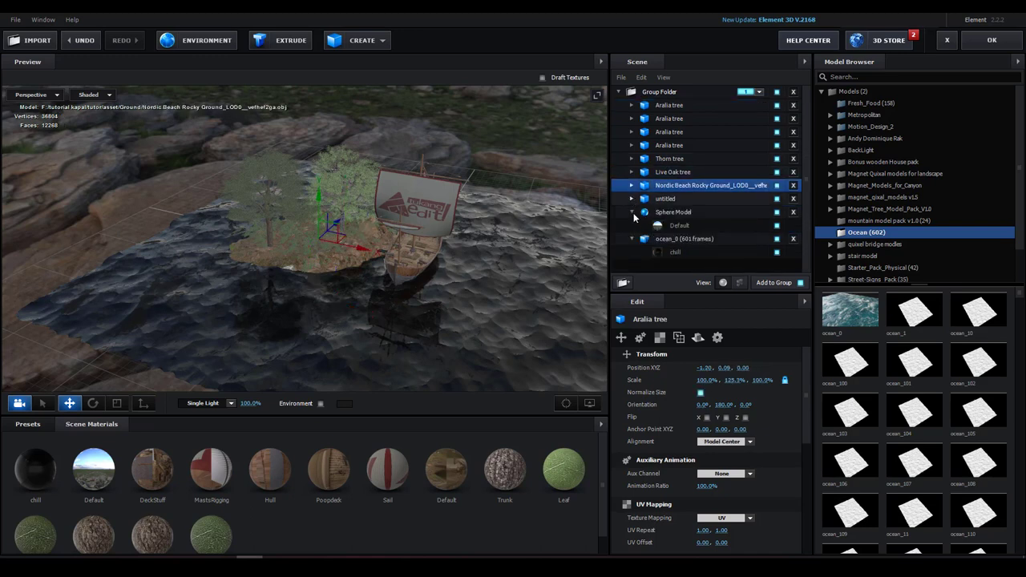
pyautogui.click(666, 198)
pyautogui.click(670, 211)
pyautogui.click(658, 228)
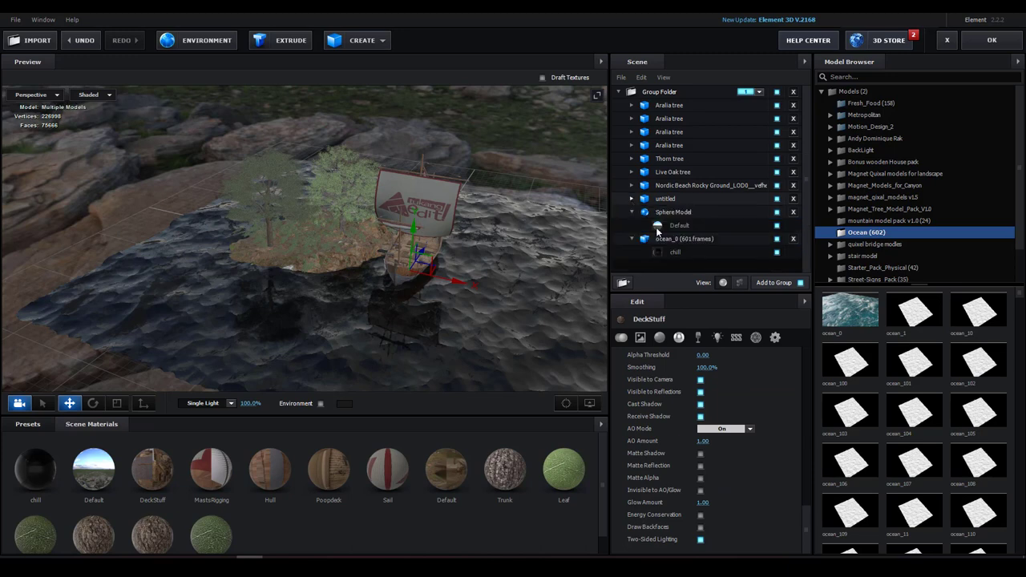
pyautogui.click(633, 205)
pyautogui.click(633, 213)
pyautogui.click(721, 214)
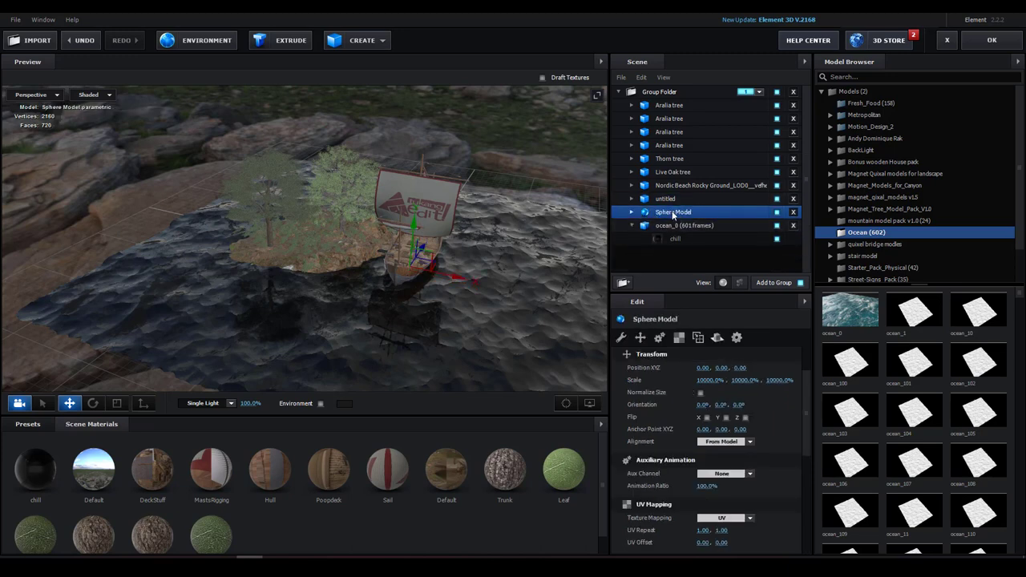
# Drag Sphere Model to the list top, rename it 'langit', and drag ocean_0 beneath it.
pyautogui.moveTo(665, 216)
pyautogui.mouseDown()
pyautogui.moveTo(671, 88)
pyautogui.moveTo(662, 92)
pyautogui.mouseUp()
pyautogui.rightClick(658, 93)
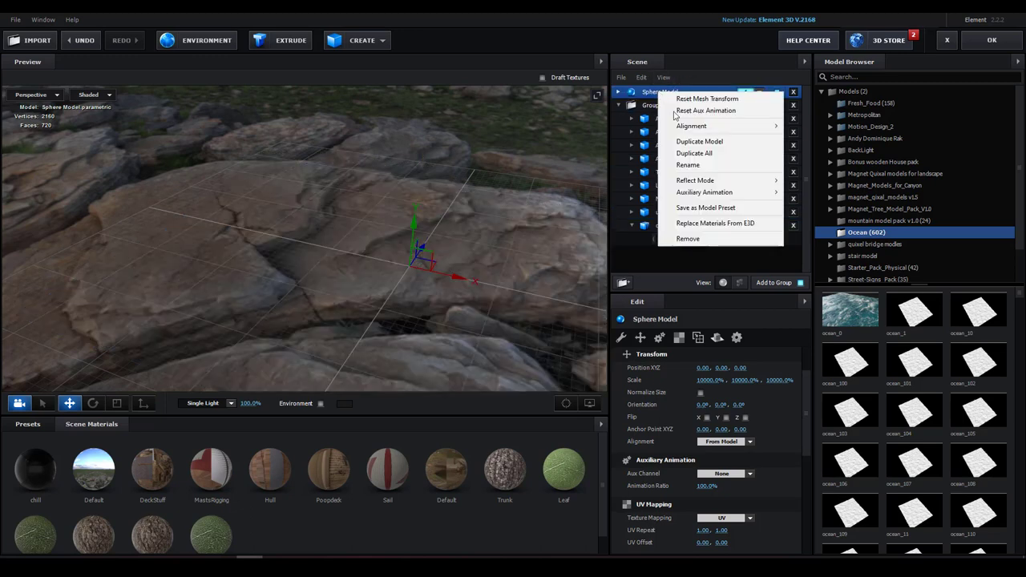
pyautogui.click(688, 164)
pyautogui.press('BackSpace')
pyautogui.write('langit')
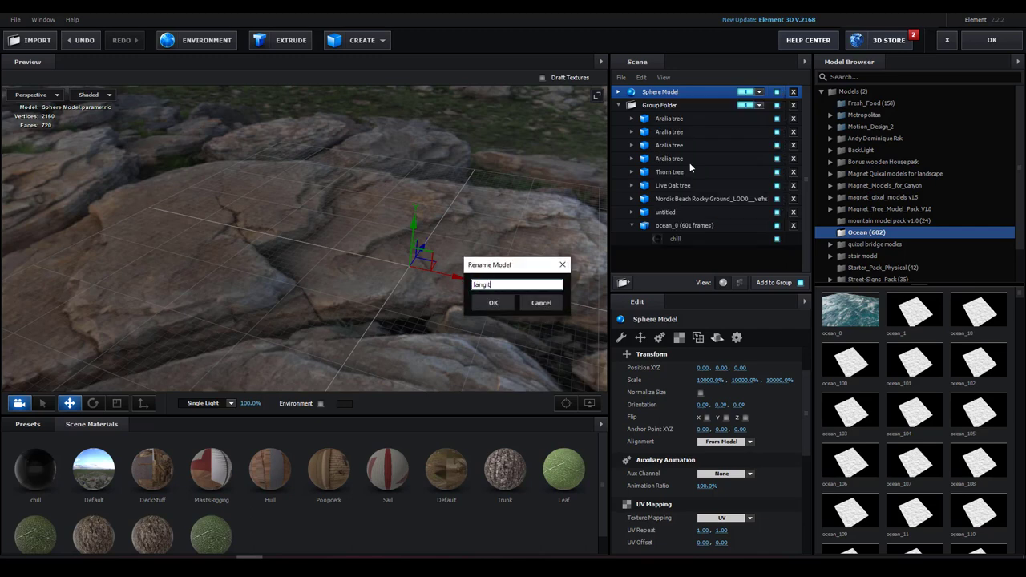
pyautogui.press('Return')
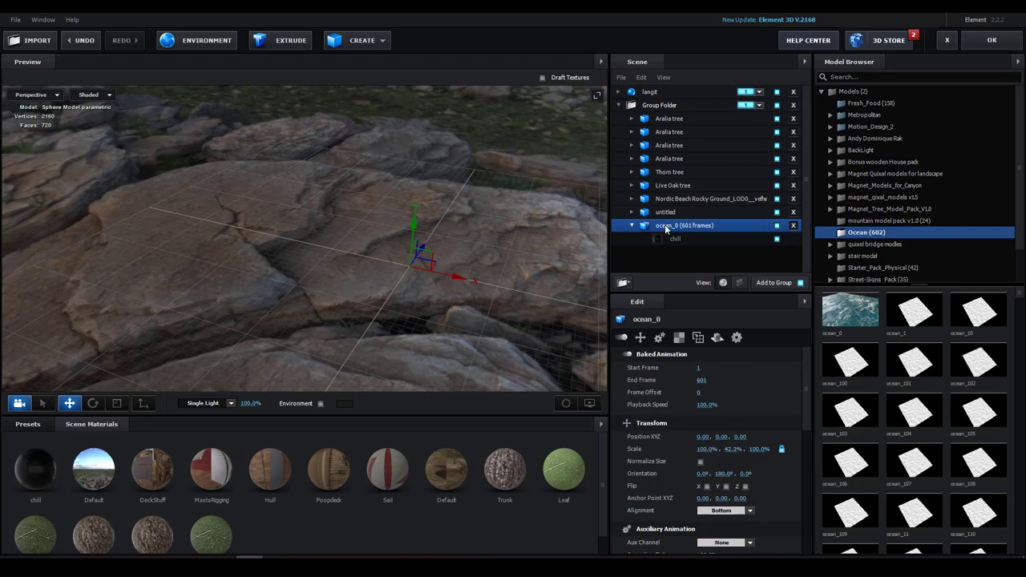
pyautogui.moveTo(664, 225); pyautogui.dragTo(663, 102)
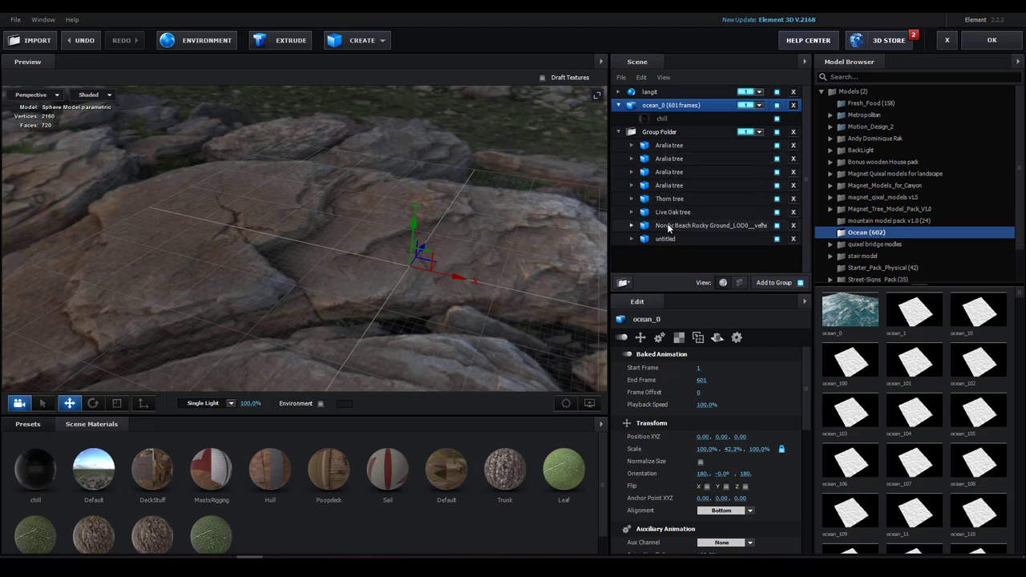
# Move the untitled ship model to the top of the Element 3D Scene list.
pyautogui.click(666, 239)
pyautogui.click(632, 239)
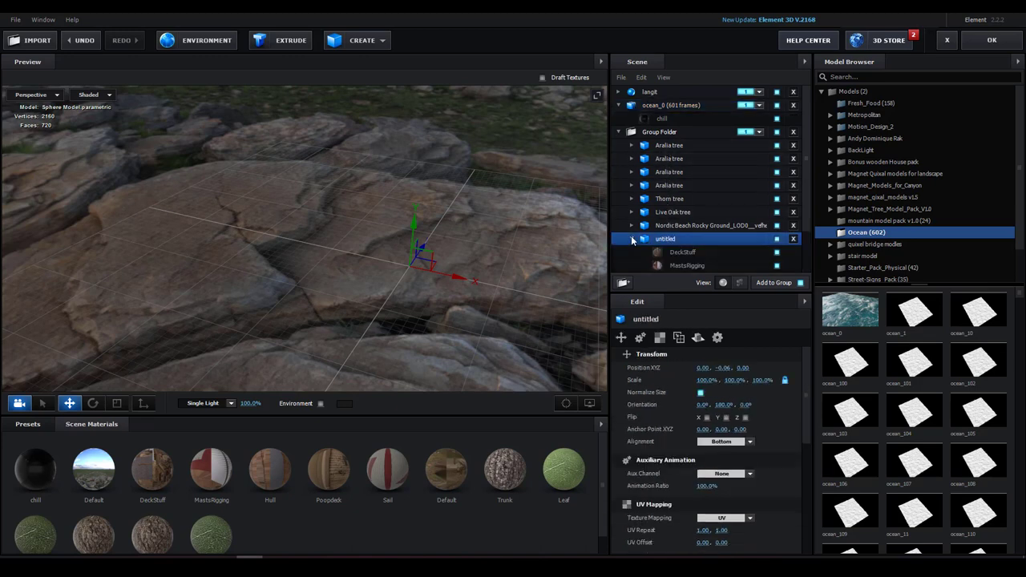
pyautogui.moveTo(666, 241)
pyautogui.mouseDown()
pyautogui.moveTo(679, 175)
pyautogui.moveTo(660, 92)
pyautogui.mouseUp()
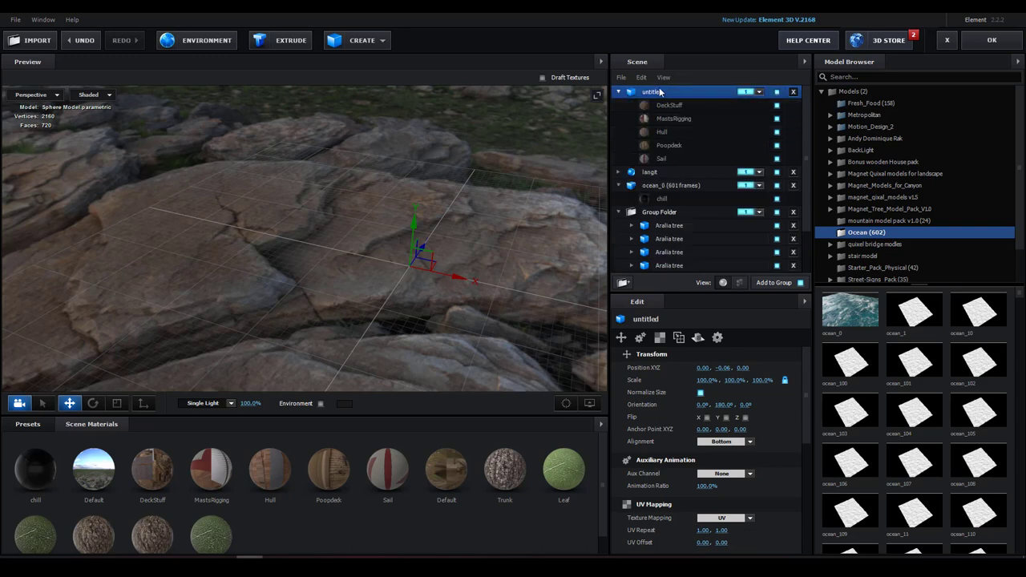
pyautogui.click(618, 92)
# Assign ocean_0 to group 2, langit to group 3 and the untitled ship to group 4.
pyautogui.click(660, 146)
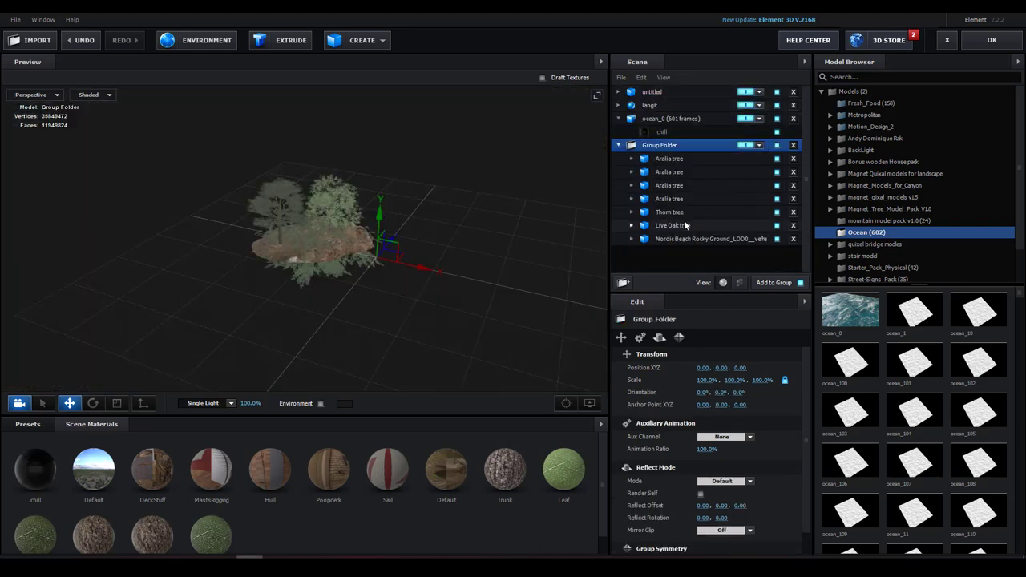
pyautogui.click(670, 120)
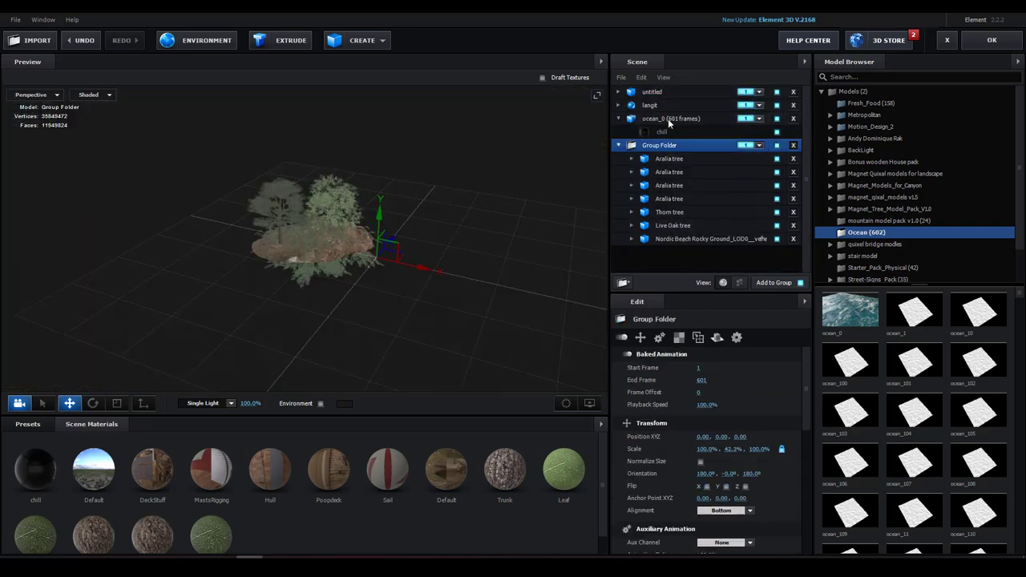
pyautogui.click(759, 119)
pyautogui.click(763, 135)
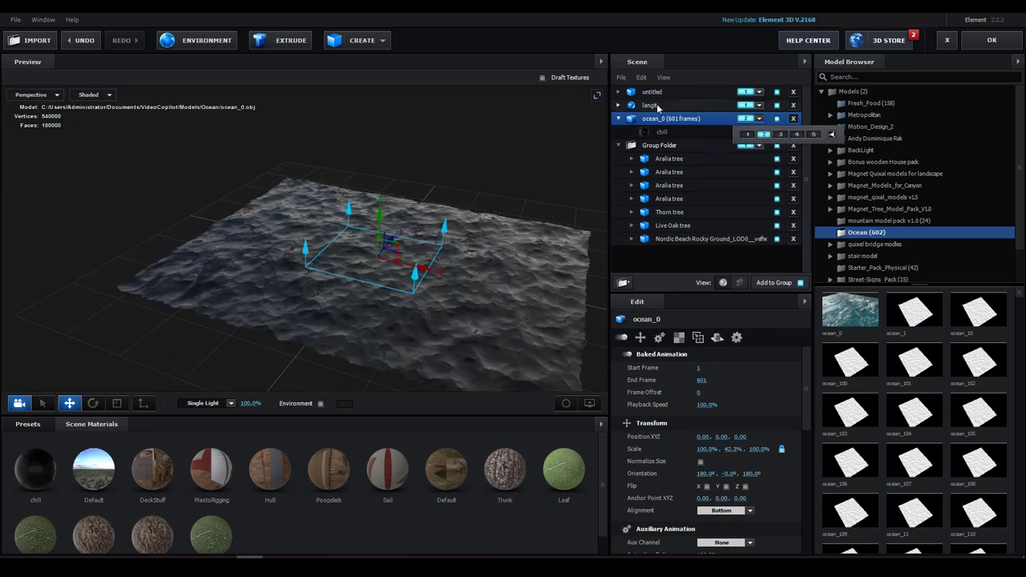
pyautogui.click(650, 105)
pyautogui.click(759, 112)
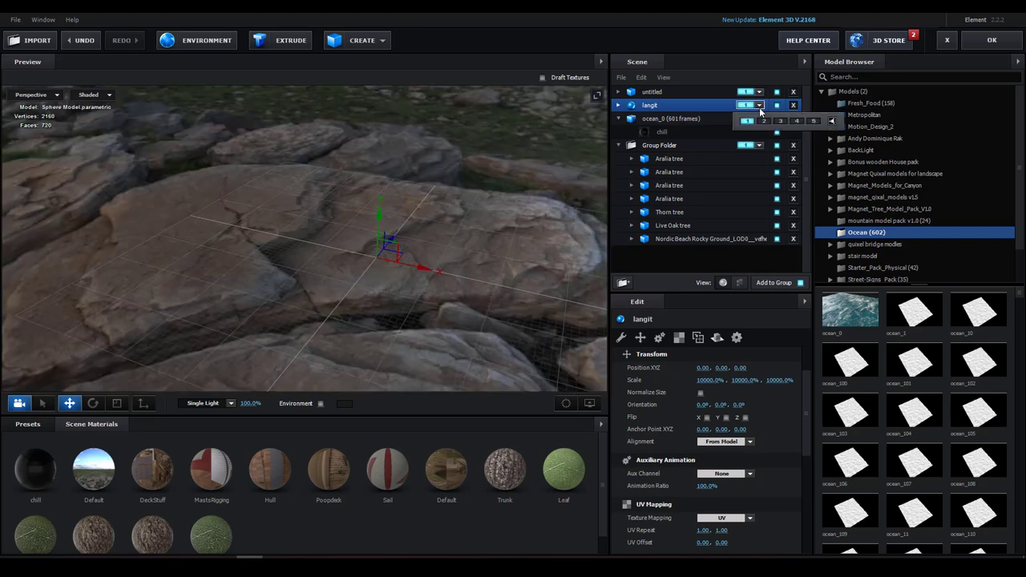
pyautogui.click(780, 120)
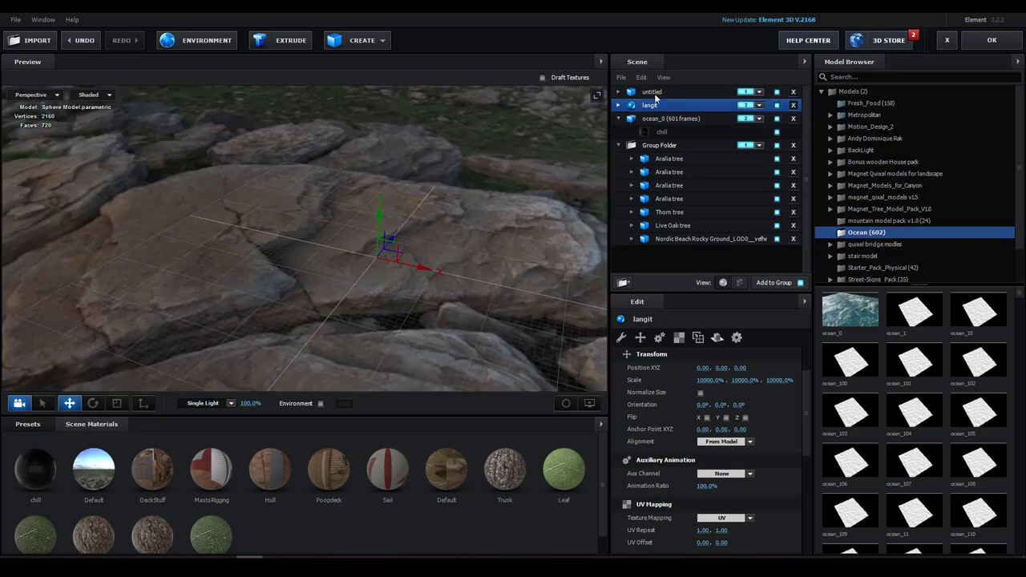
pyautogui.click(654, 93)
pyautogui.click(760, 92)
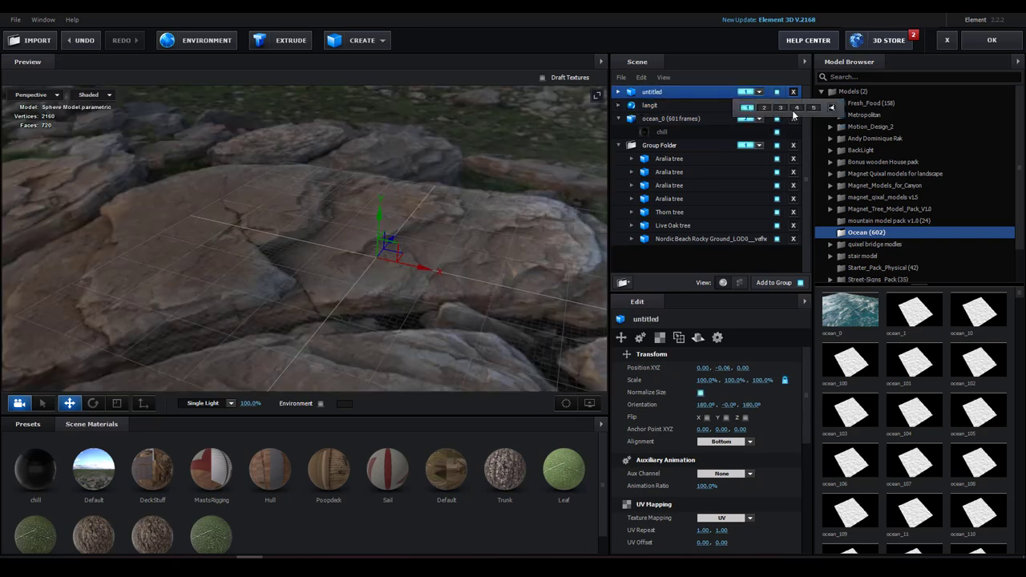
pyautogui.click(797, 108)
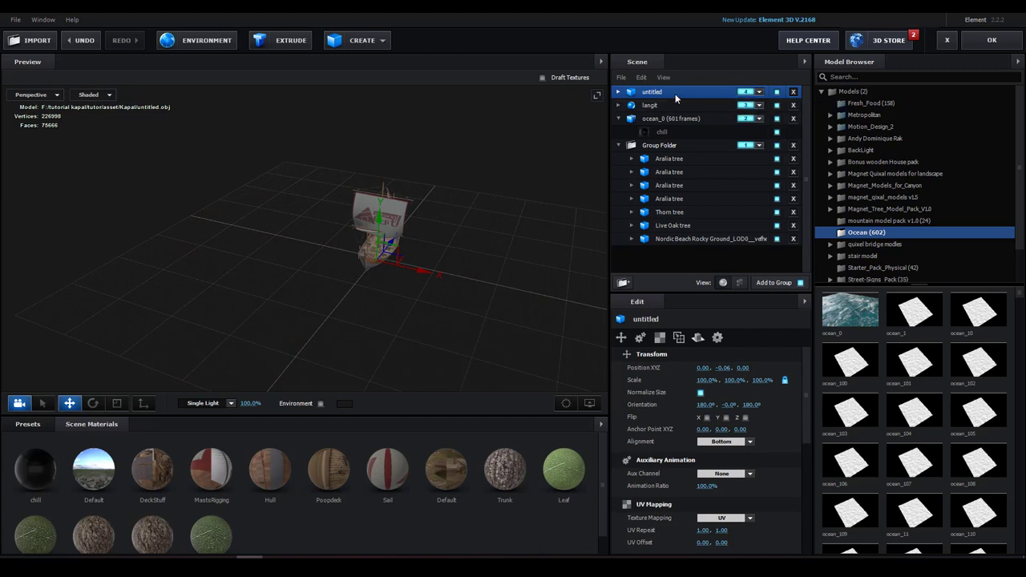
pyautogui.click(618, 119)
# Put the untitled ship into a new folder and rename the folder 'kapal'.
pyautogui.click(618, 132)
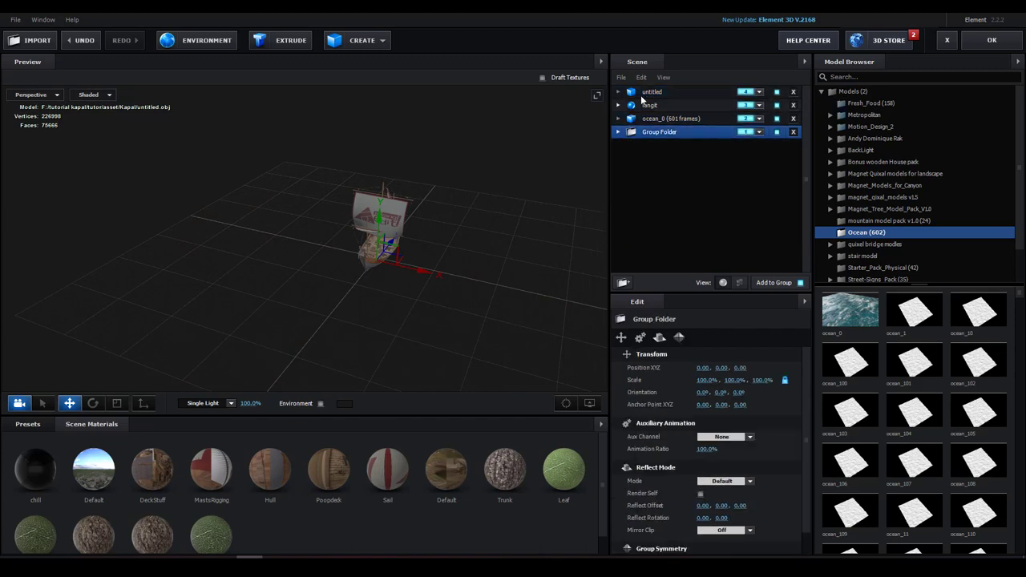
pyautogui.click(670, 100)
pyautogui.moveTo(650, 92); pyautogui.dragTo(622, 285)
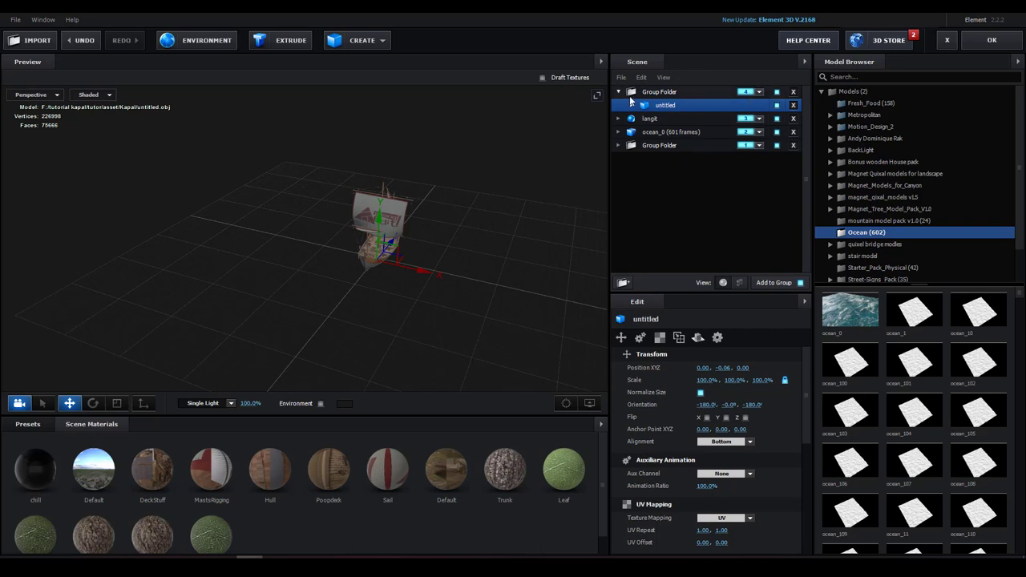
pyautogui.rightClick(655, 93)
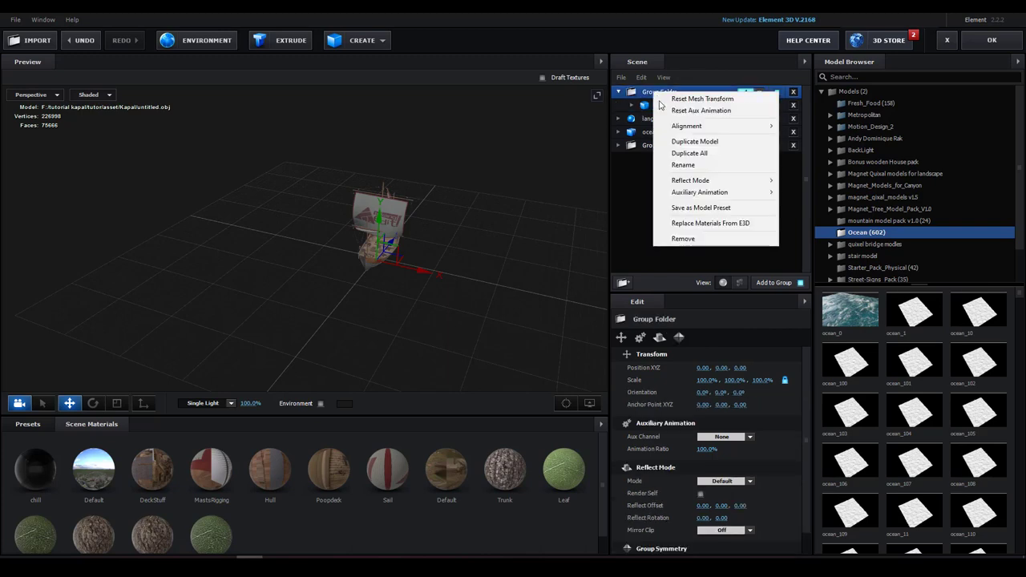
pyautogui.click(680, 164)
pyautogui.write('kapal')
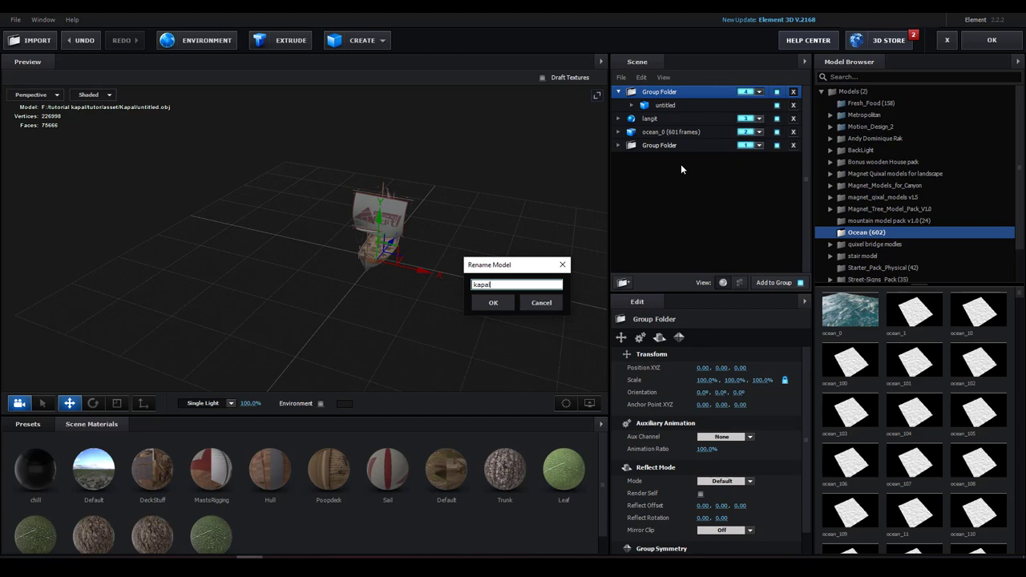
pyautogui.press('Return')
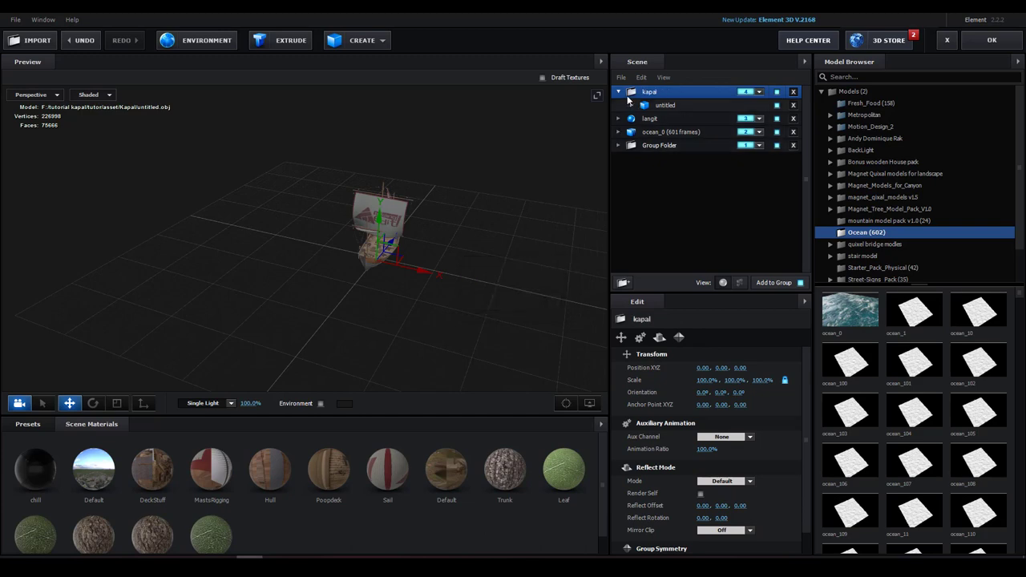
# Review the kapal, langit and ocean_0 entries, then apply the Element 3D scene setup.
pyautogui.click(620, 92)
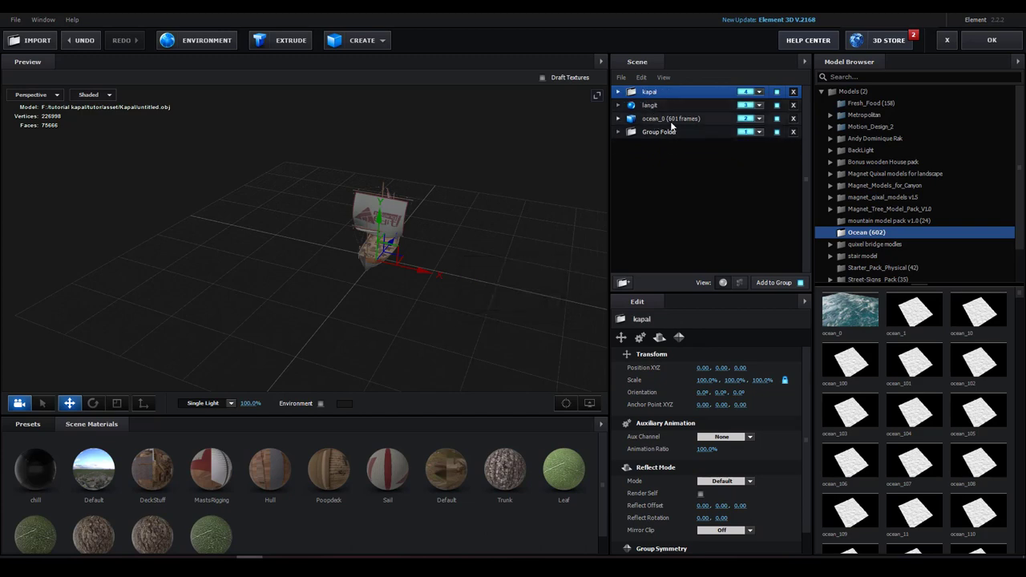
pyautogui.click(722, 121)
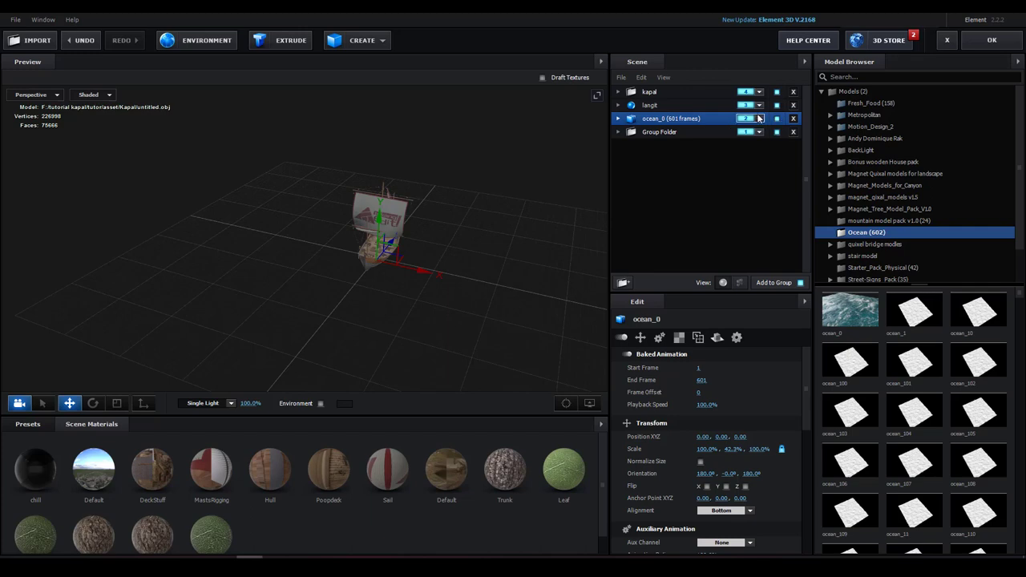
pyautogui.click(653, 105)
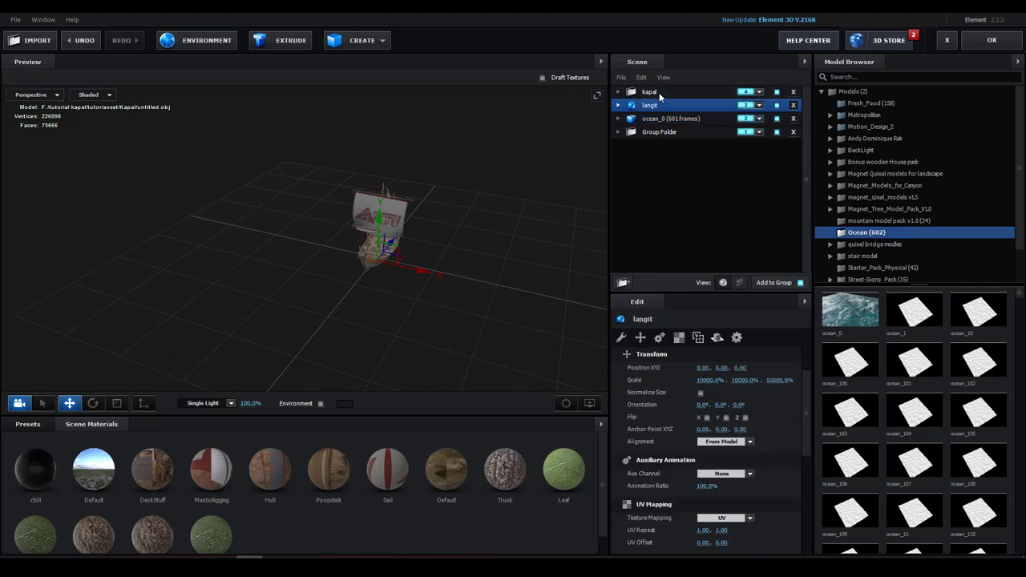
pyautogui.click(659, 93)
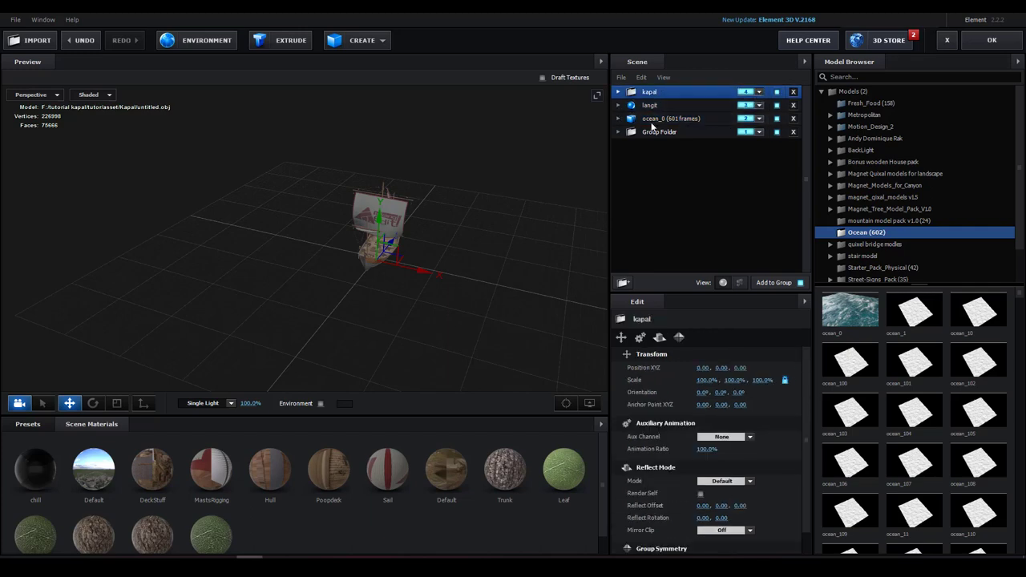
pyautogui.click(653, 121)
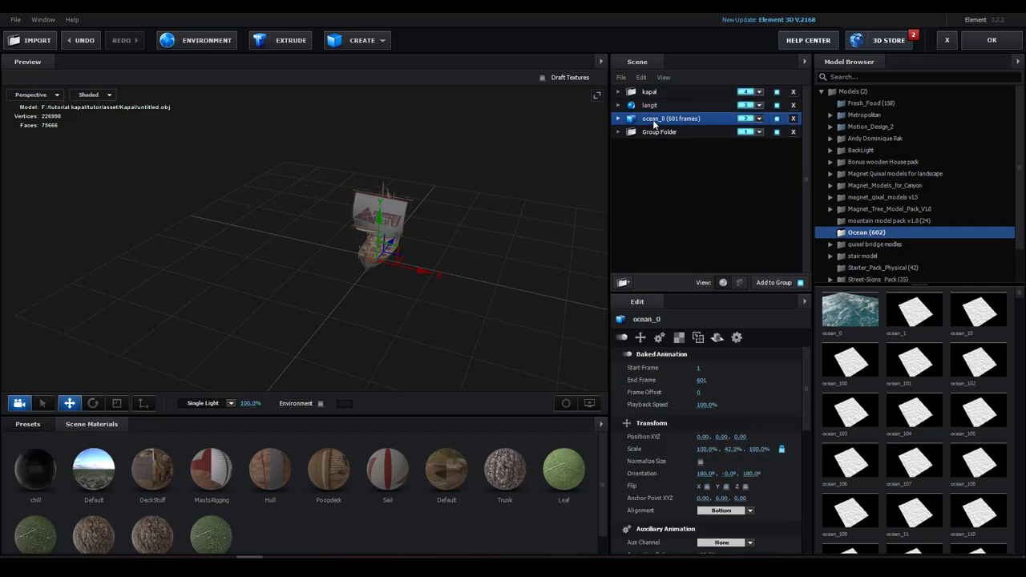
pyautogui.click(992, 42)
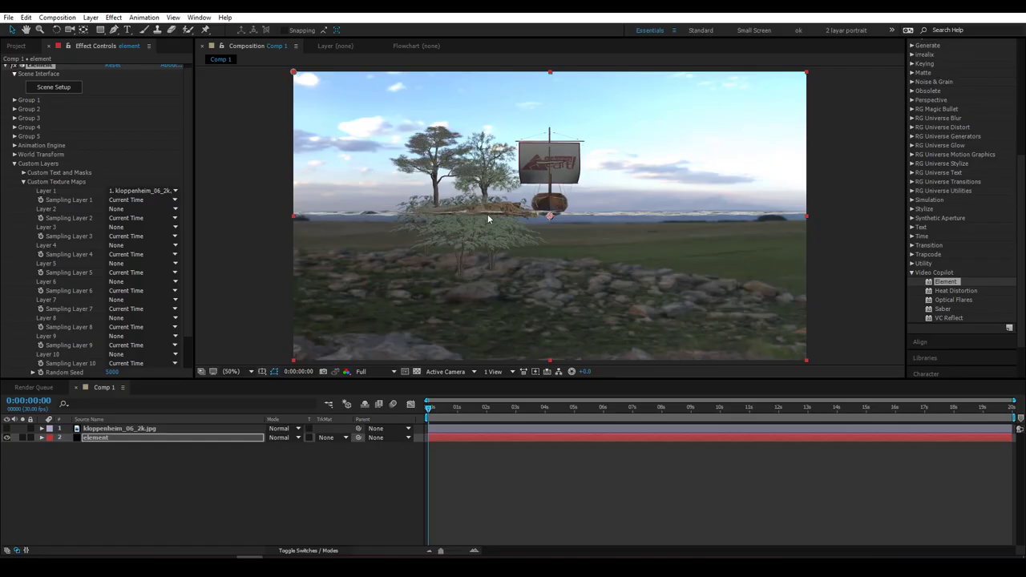
# Add a 24mm Camera 1 and orbit it down over the ocean toward the ship.
pyautogui.click(157, 497)
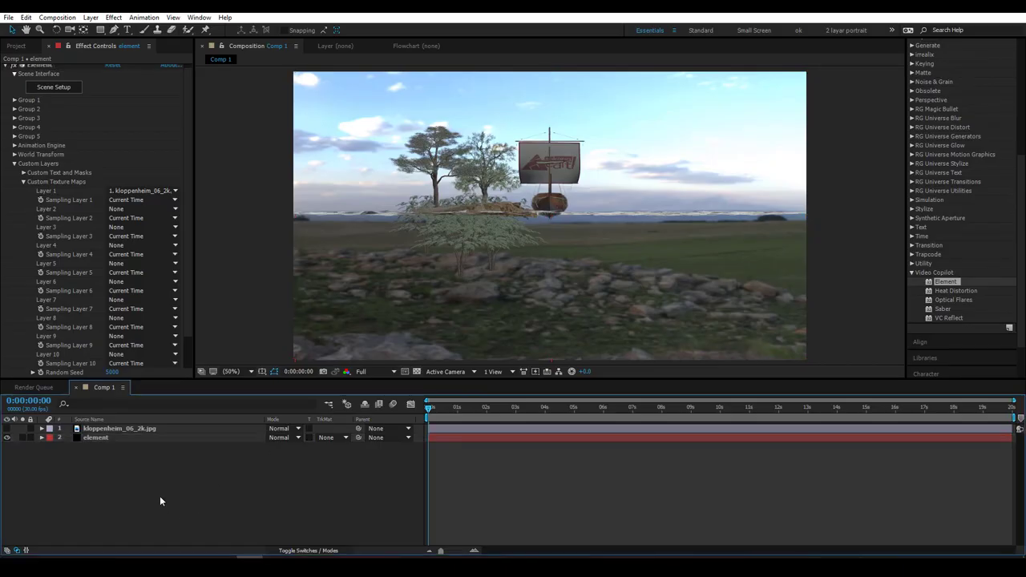
pyautogui.rightClick(159, 501)
pyautogui.moveTo(285, 396)
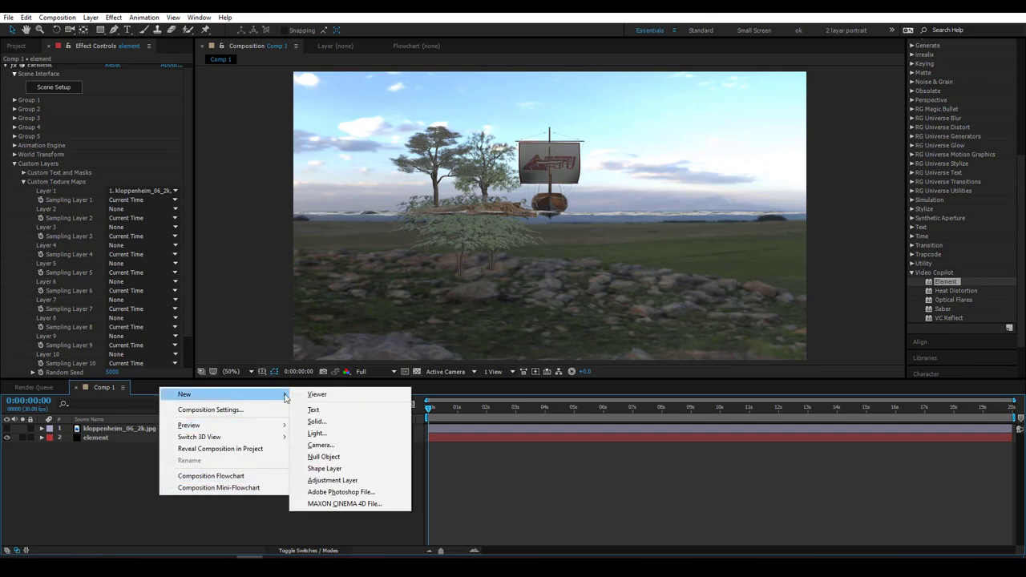
pyautogui.click(320, 445)
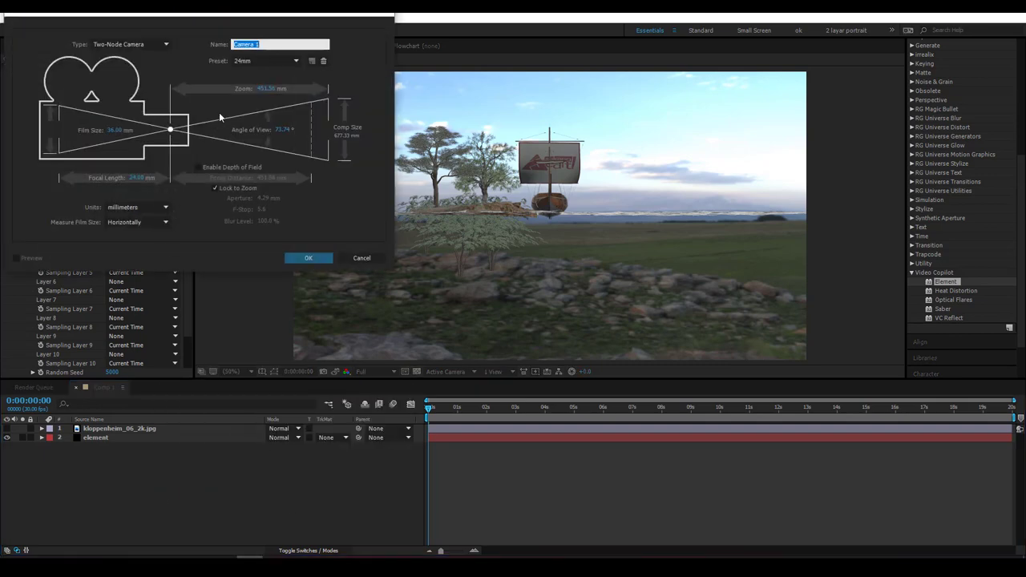
pyautogui.click(267, 77)
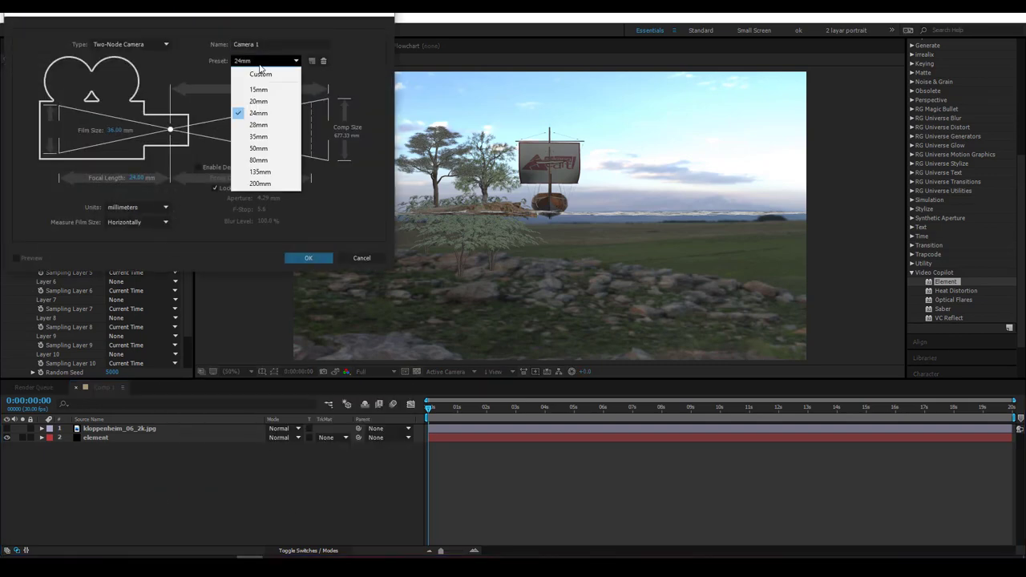
pyautogui.click(264, 115)
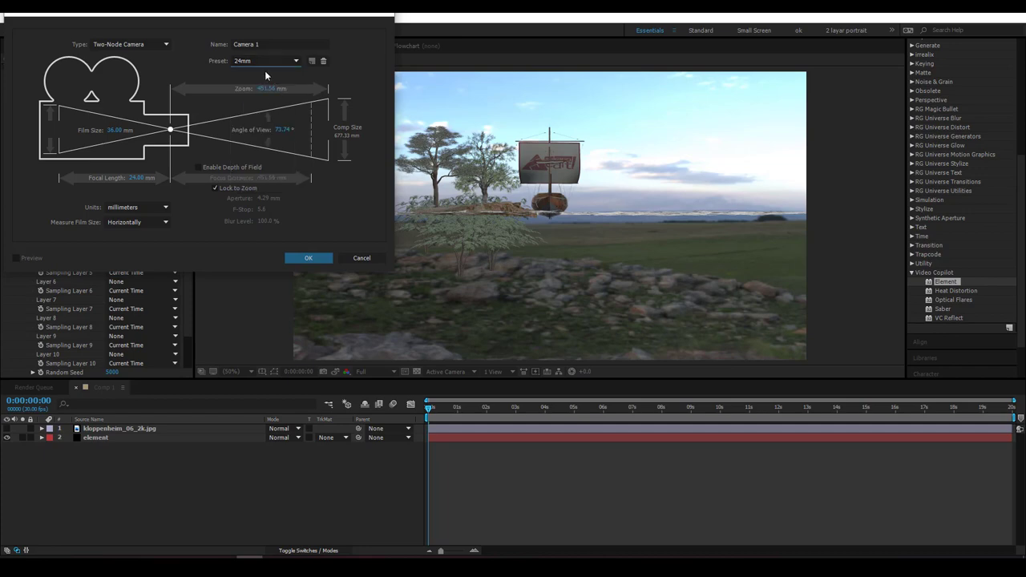
pyautogui.click(310, 259)
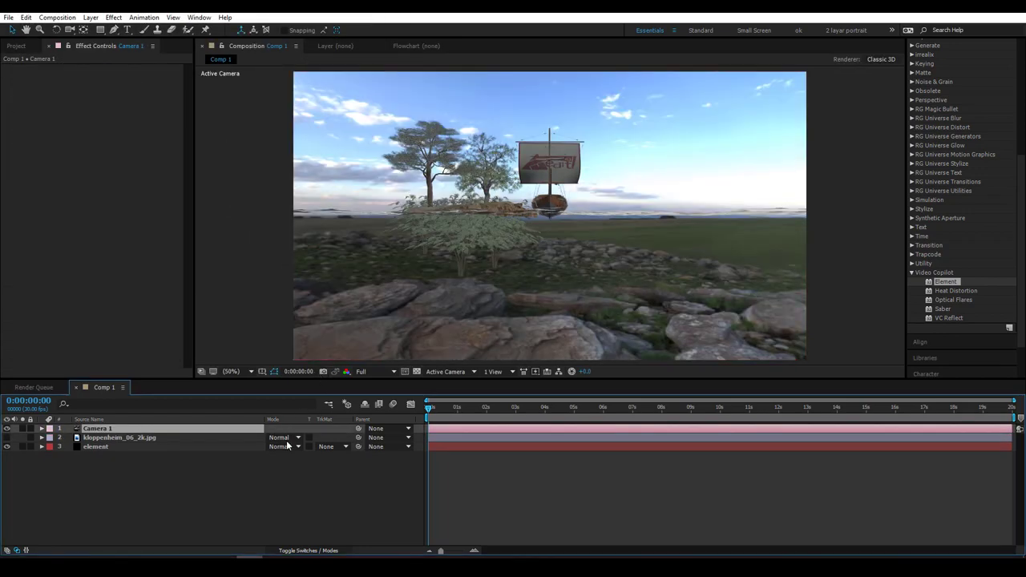
pyautogui.click(70, 30)
pyautogui.moveTo(533, 263); pyautogui.dragTo(531, 283)
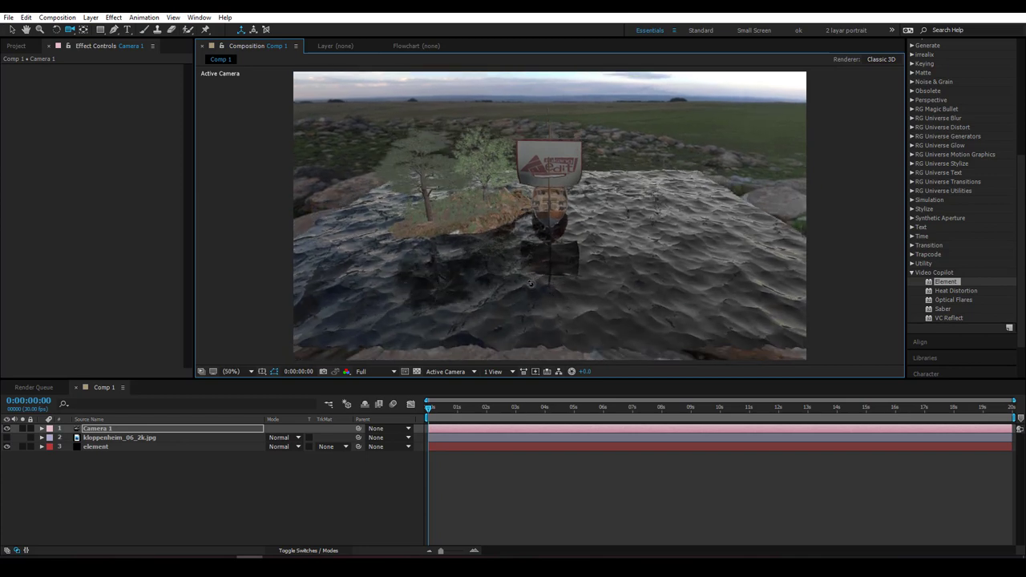
# Give the Group 2 Particle Replicator a Particle Count of 200 and a Plane shape.
pyautogui.click(98, 447)
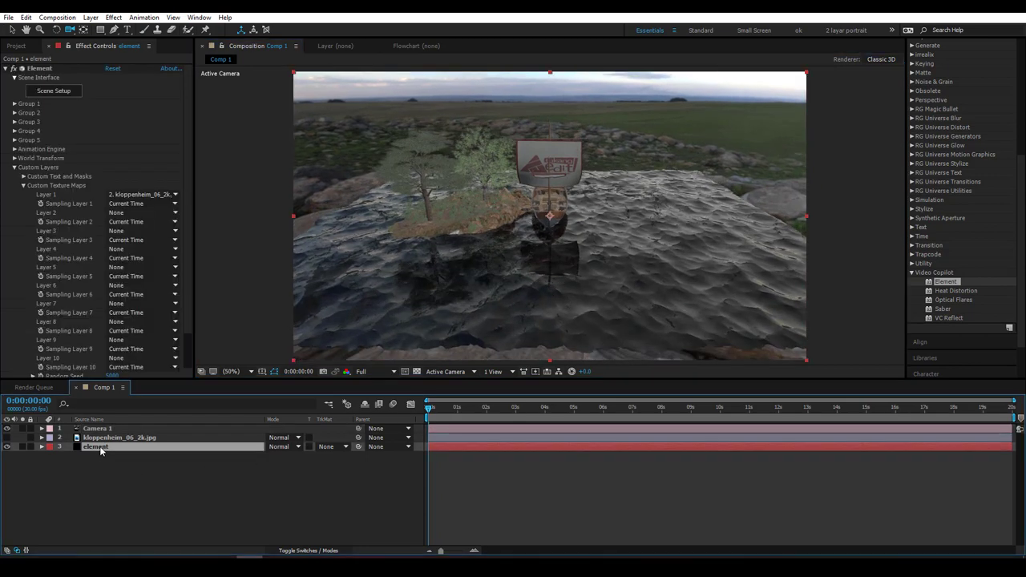
pyautogui.click(14, 114)
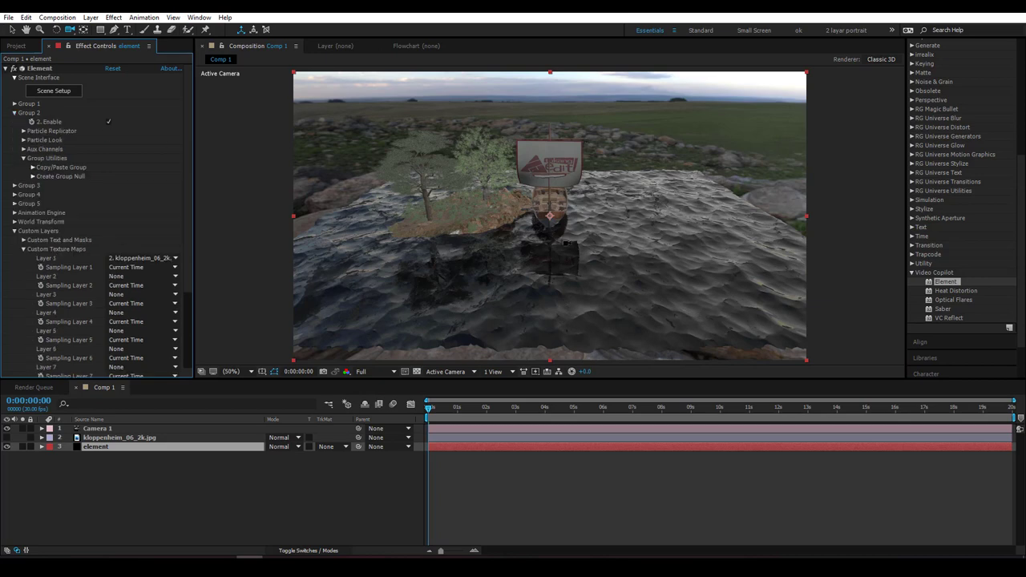
pyautogui.click(23, 131)
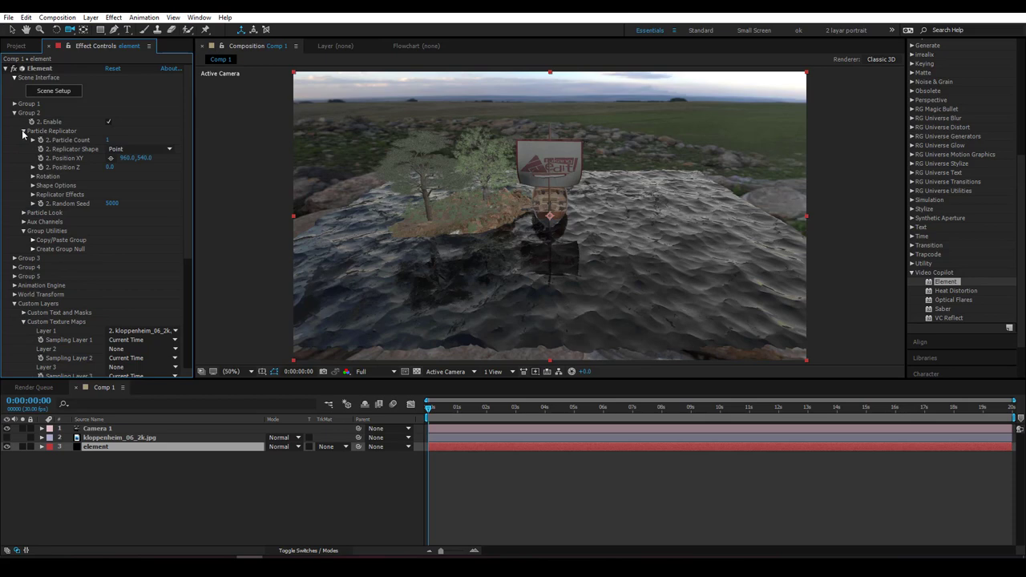
pyautogui.click(107, 141)
pyautogui.press('Return')
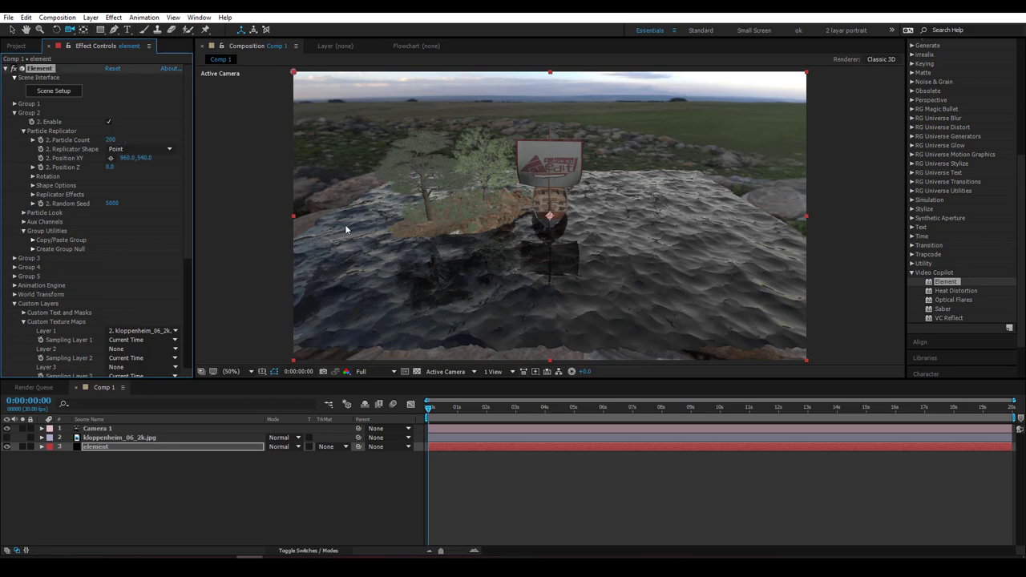
pyautogui.click(136, 149)
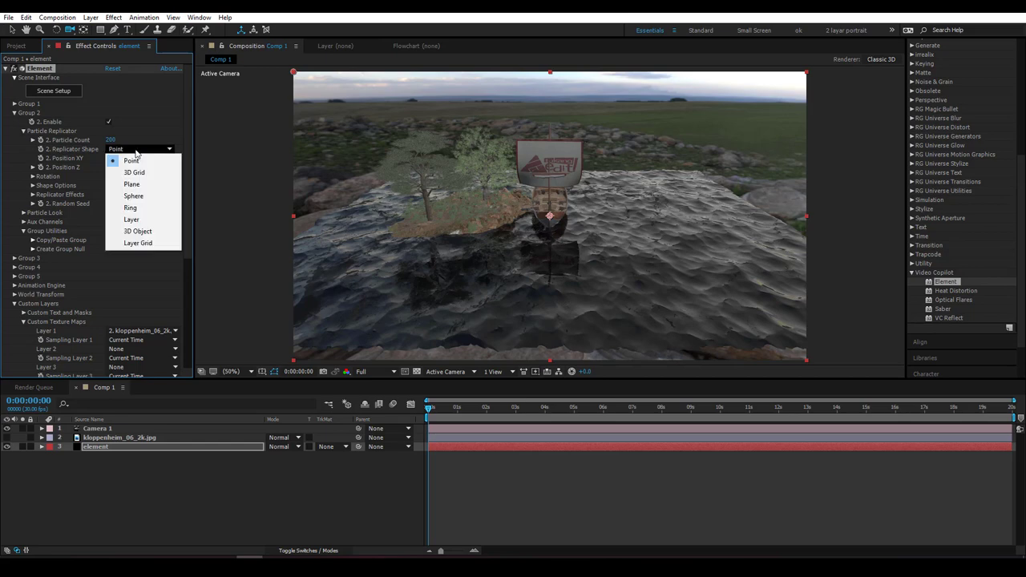
pyautogui.click(136, 189)
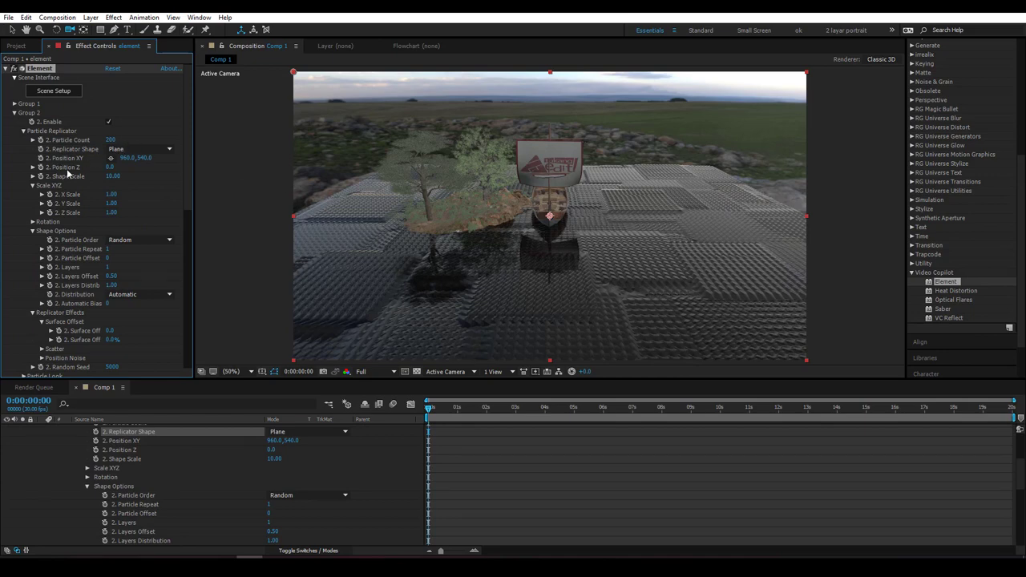
# Adjust the Group 2 Shape Scale from 500 to about 708.
pyautogui.moveTo(112, 175)
pyautogui.mouseDown()
pyautogui.moveTo(200, 194)
pyautogui.moveTo(122, 178)
pyautogui.mouseUp()
pyautogui.write('5')
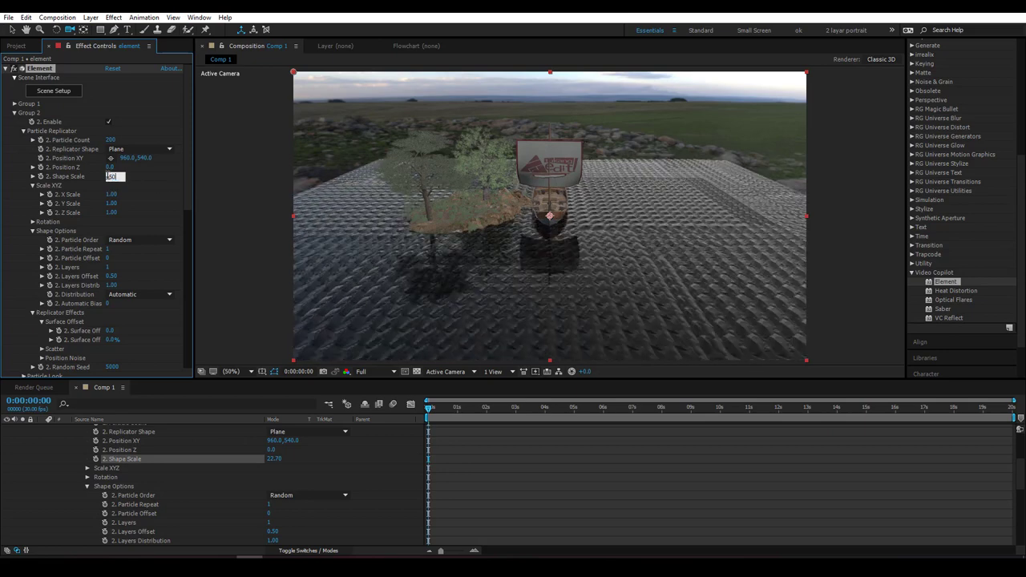
pyautogui.write('0')
pyautogui.press('Return')
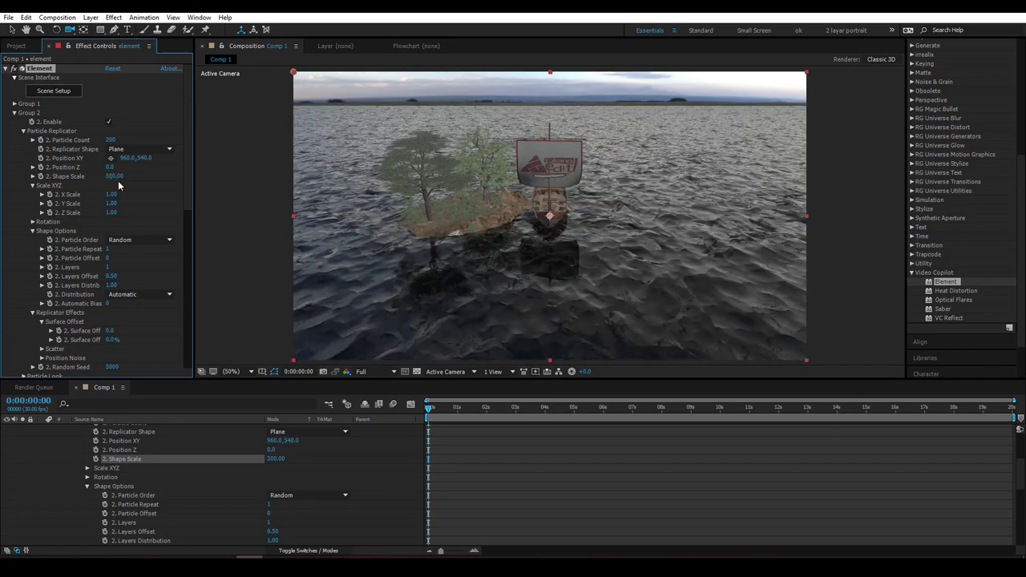
pyautogui.moveTo(114, 175); pyautogui.dragTo(169, 195)
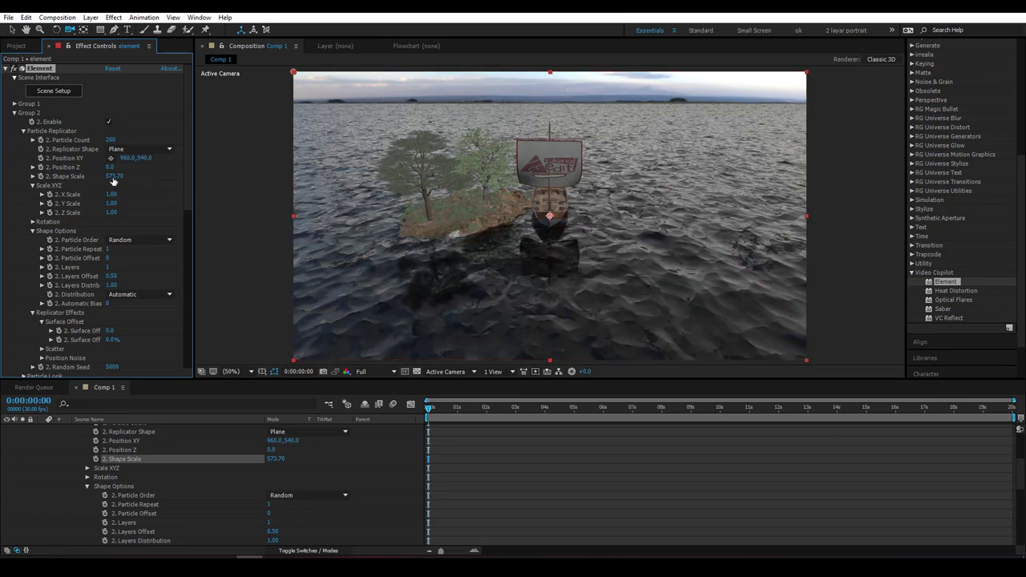
pyautogui.moveTo(327, 190); pyautogui.dragTo(309, 200)
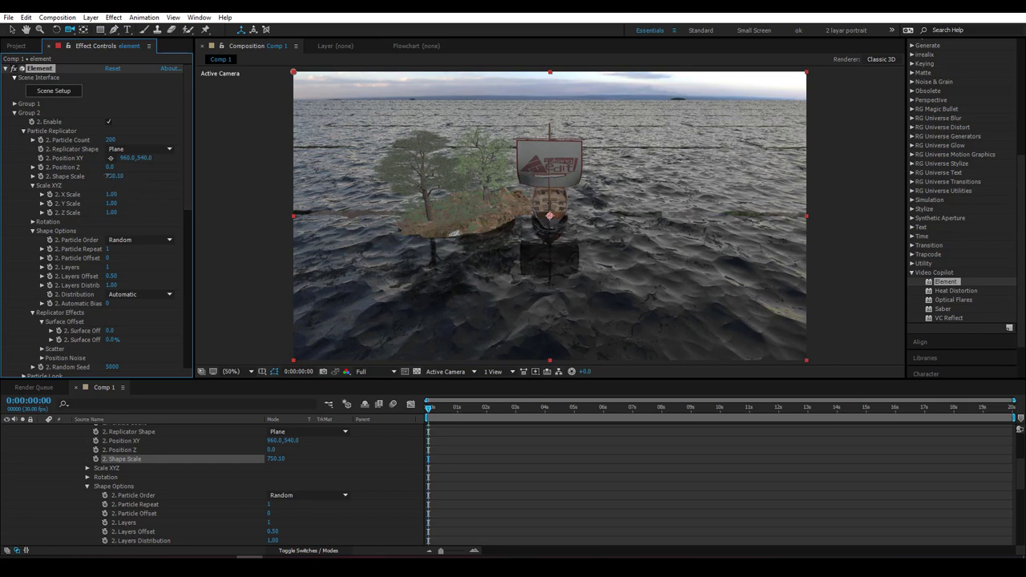
pyautogui.moveTo(104, 175); pyautogui.dragTo(49, 185)
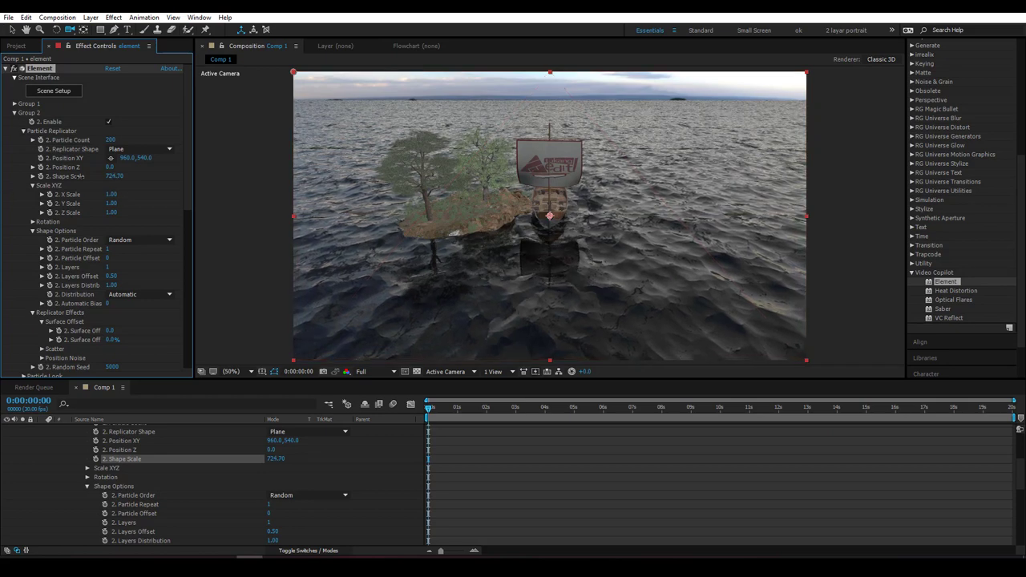
pyautogui.moveTo(115, 177)
pyautogui.mouseDown()
pyautogui.moveTo(60, 180)
pyautogui.moveTo(104, 177)
pyautogui.mouseUp()
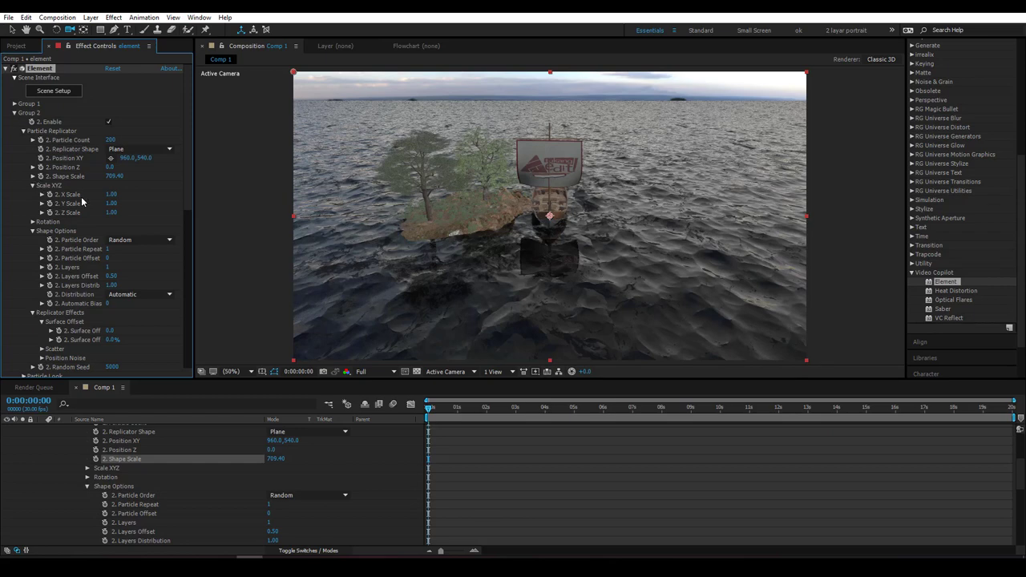
pyautogui.moveTo(114, 175); pyautogui.dragTo(104, 175)
pyautogui.scroll(-3, 107, 279)
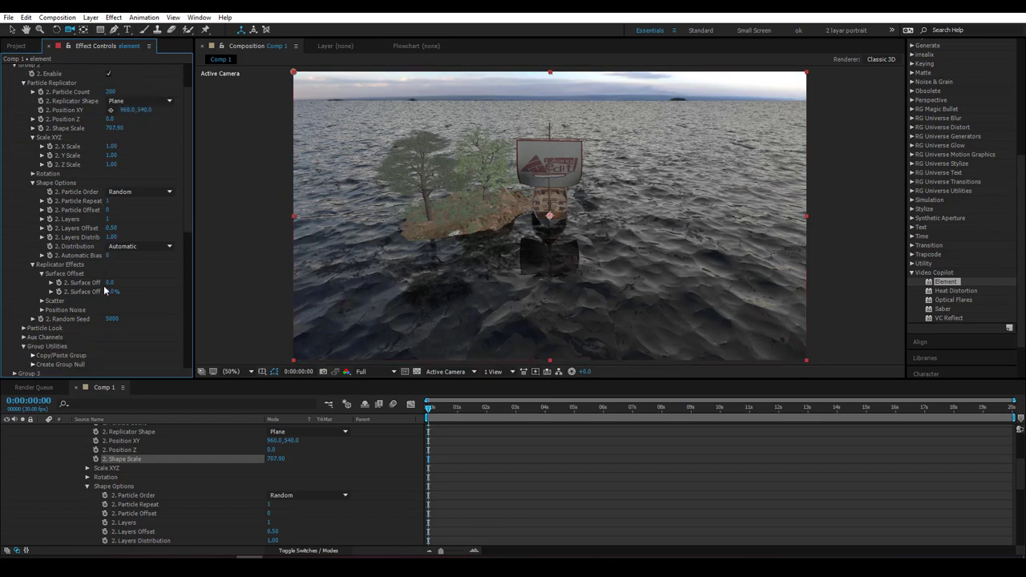
# Set the ocean's Particle Look Particle Size to 8.
pyautogui.click(23, 328)
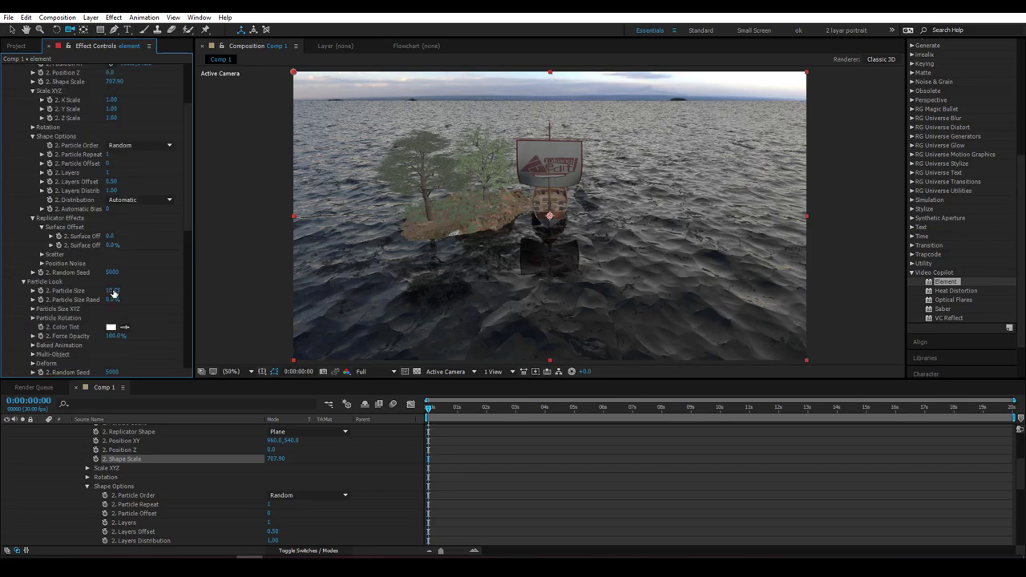
pyautogui.click(112, 290)
pyautogui.write('8')
pyautogui.press('Return')
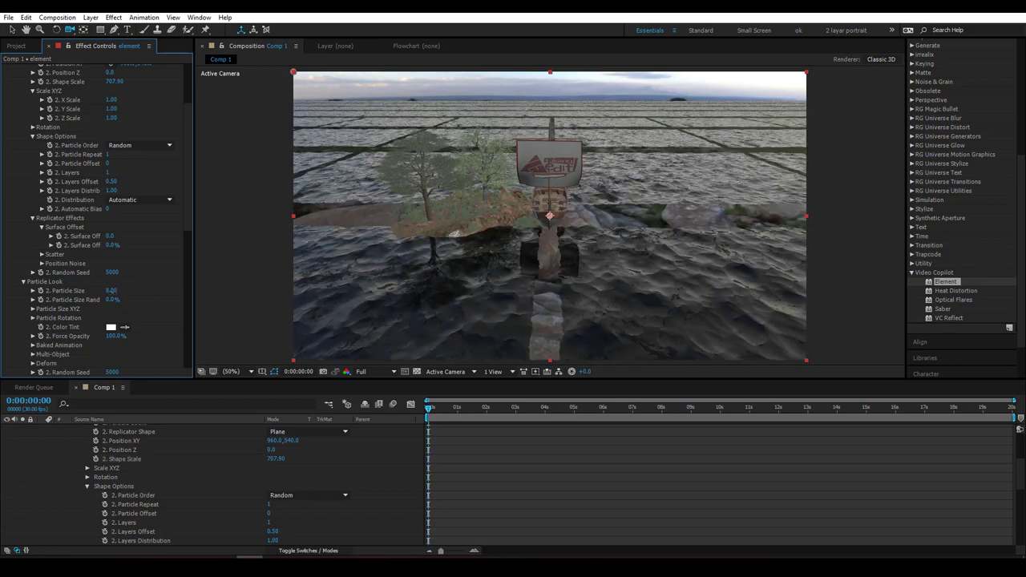
# Lower Shape Scale to 537.6 and orbit the camera to show more sky.
pyautogui.scroll(1, 152, 177)
pyautogui.scroll(1, 151, 177)
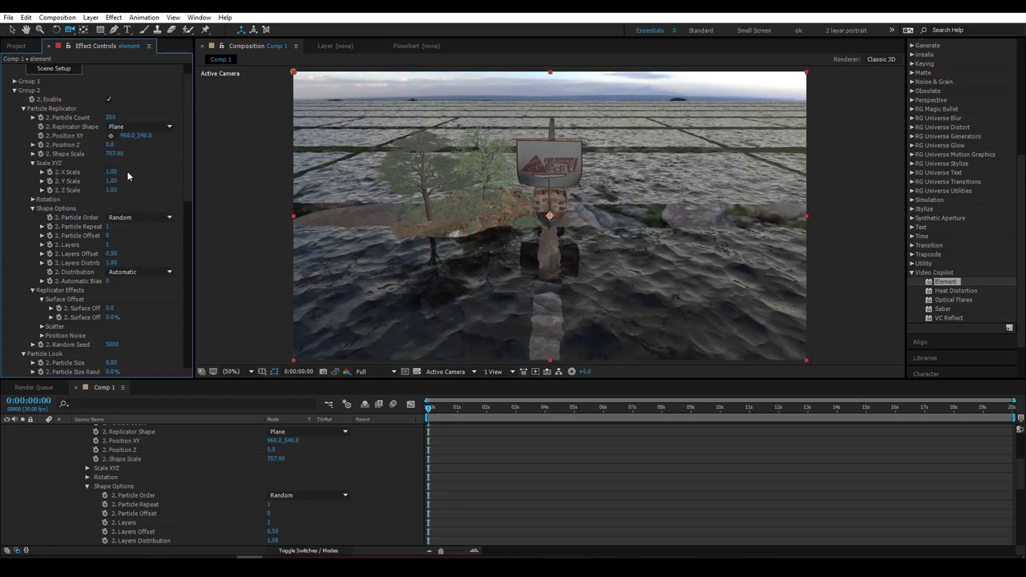
pyautogui.moveTo(112, 153); pyautogui.dragTo(81, 154)
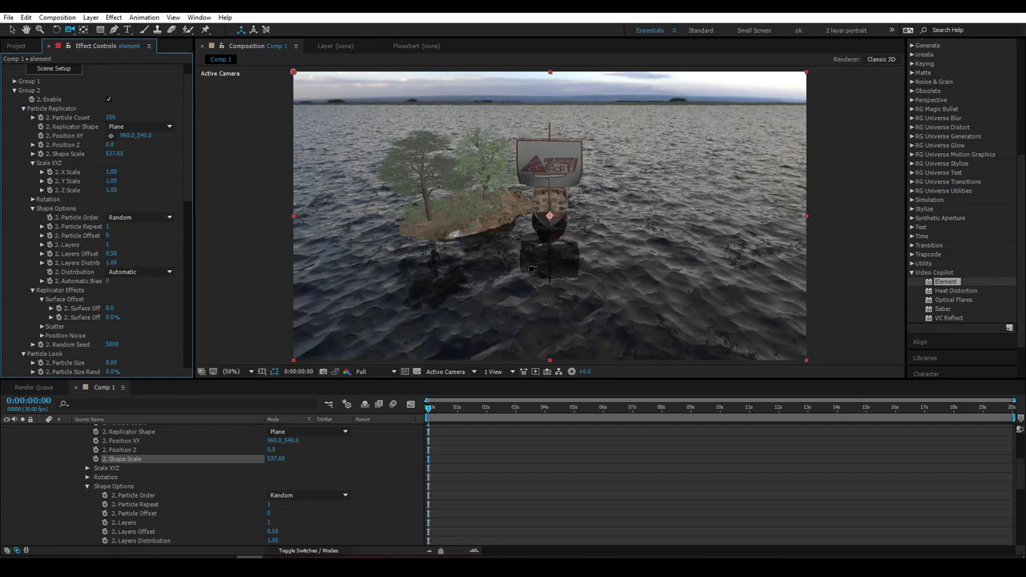
pyautogui.moveTo(530, 275); pyautogui.dragTo(521, 223)
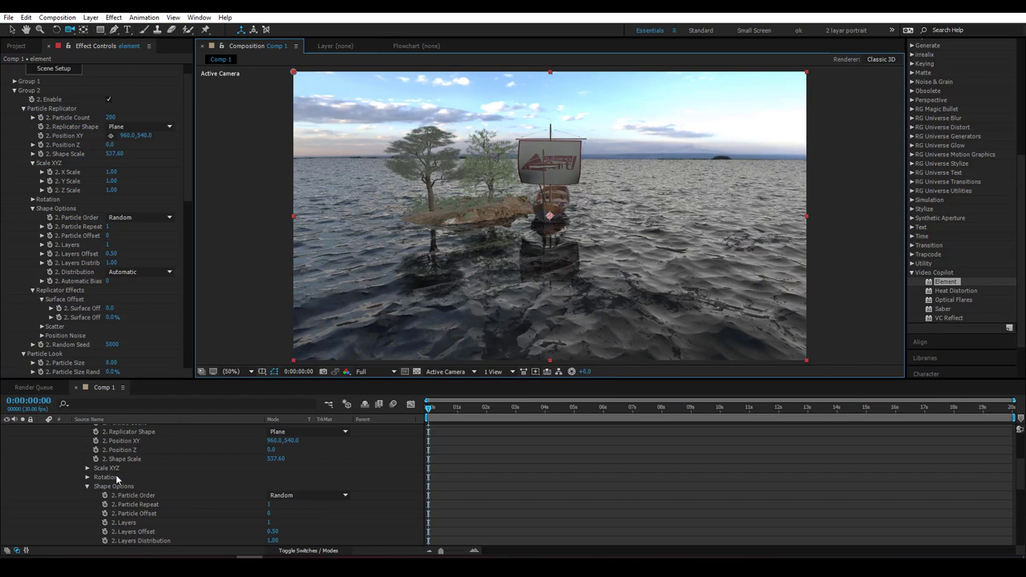
pyautogui.scroll(5, 98, 456)
# Check the kapal ship's group in the Element 3D Scene Setup, then close it.
pyautogui.click(42, 446)
pyautogui.click(92, 448)
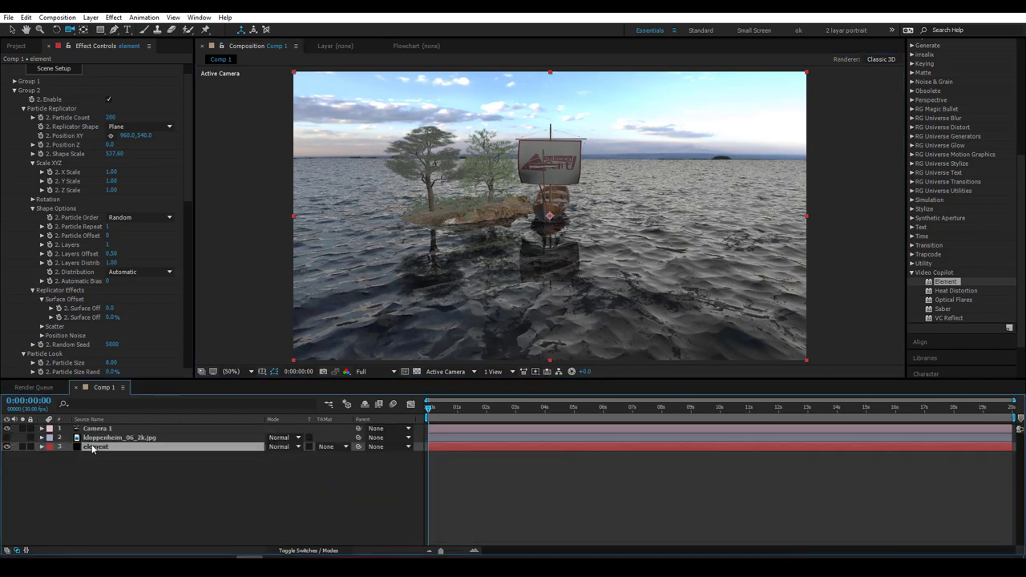
pyautogui.click(17, 91)
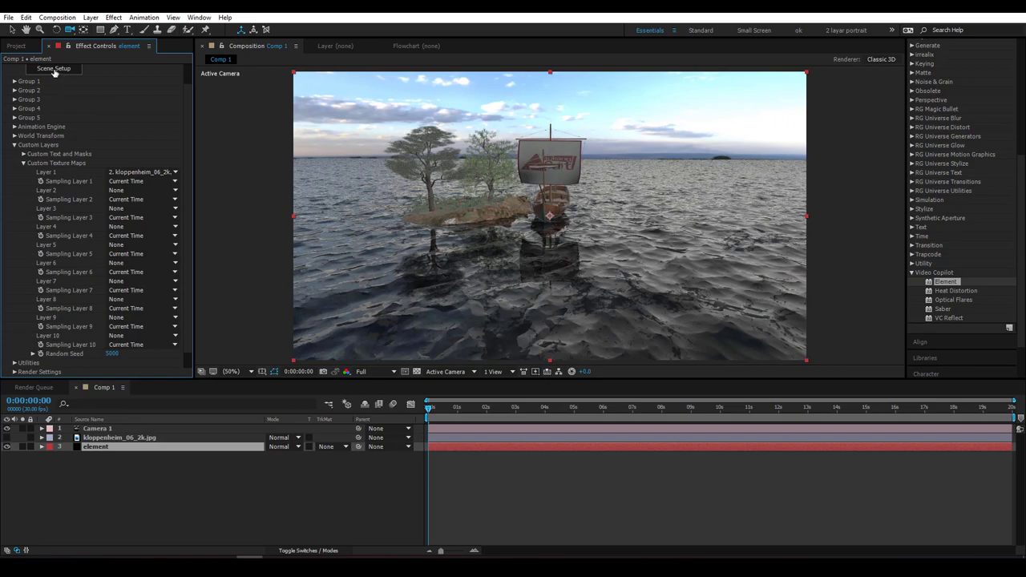
pyautogui.press('Return')
pyautogui.click(54, 70)
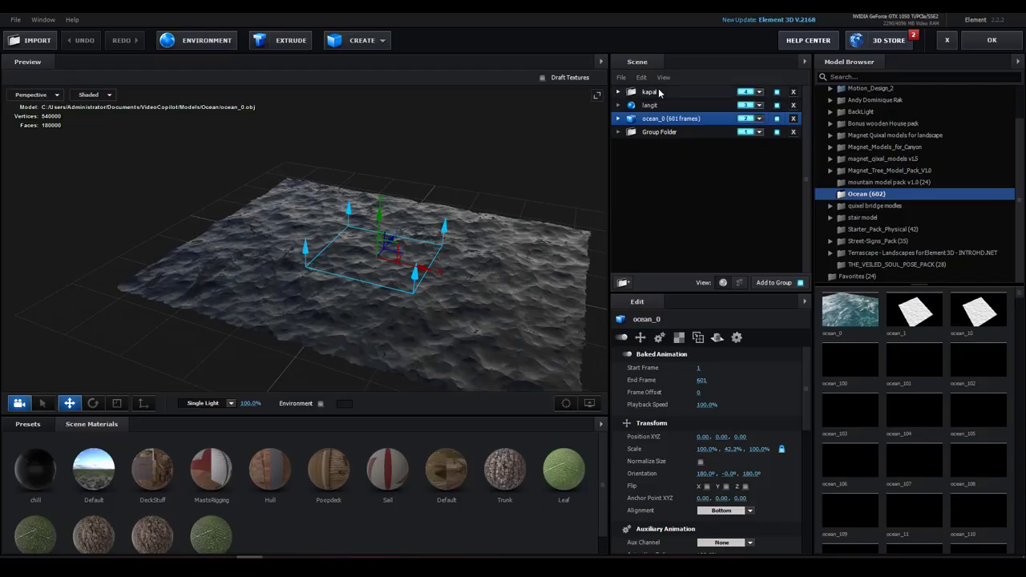
pyautogui.click(661, 94)
pyautogui.click(946, 44)
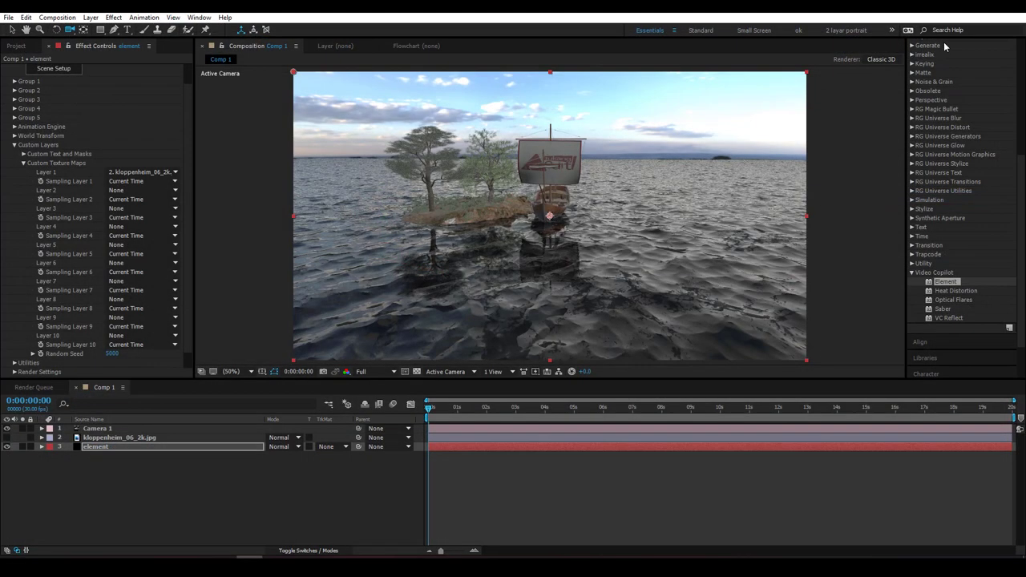
# Create a Group 4 Null from Group 4's Group Utilities and select it.
pyautogui.click(14, 109)
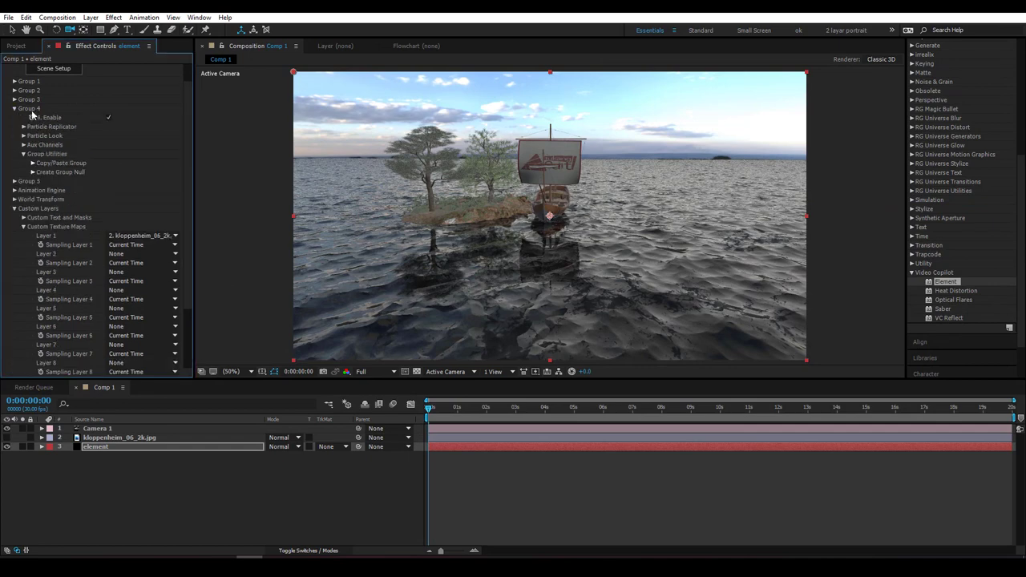
pyautogui.click(33, 172)
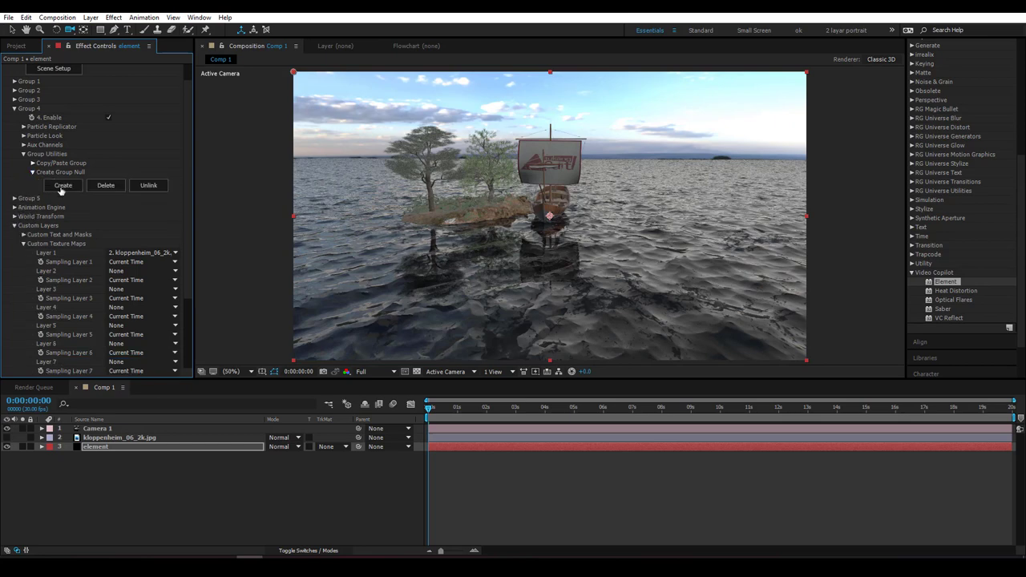
pyautogui.click(62, 187)
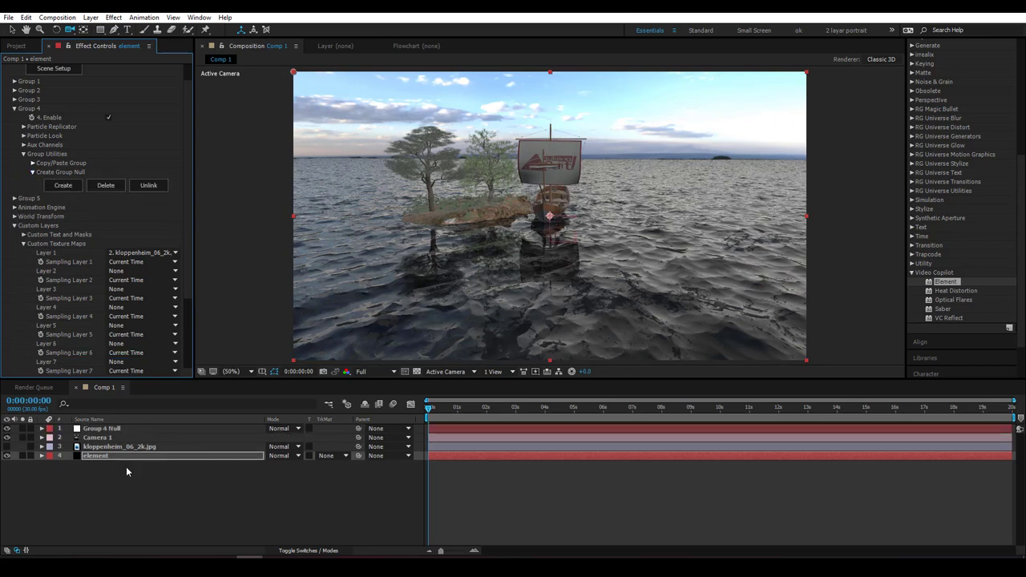
pyautogui.click(101, 430)
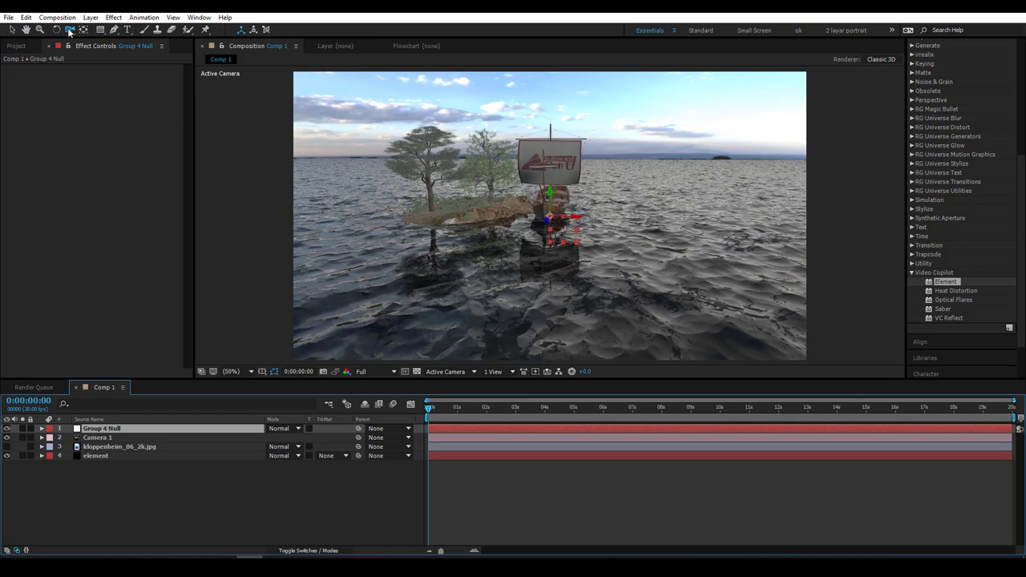
# Move the camera closer to the ship and rotate the Group 4 Null to turn it broadside.
pyautogui.moveTo(69, 32); pyautogui.dragTo(102, 67)
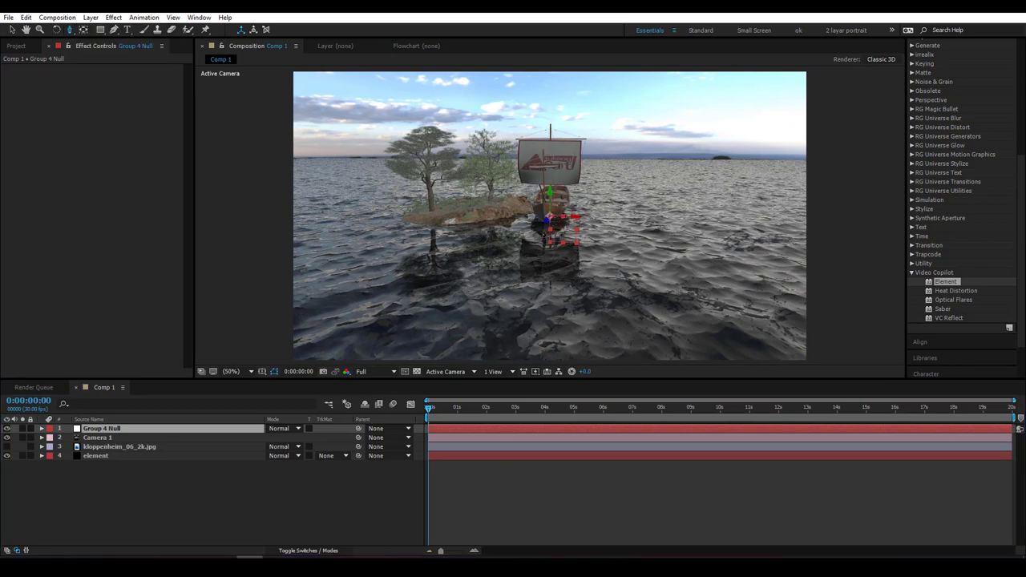
pyautogui.moveTo(546, 230); pyautogui.dragTo(545, 185)
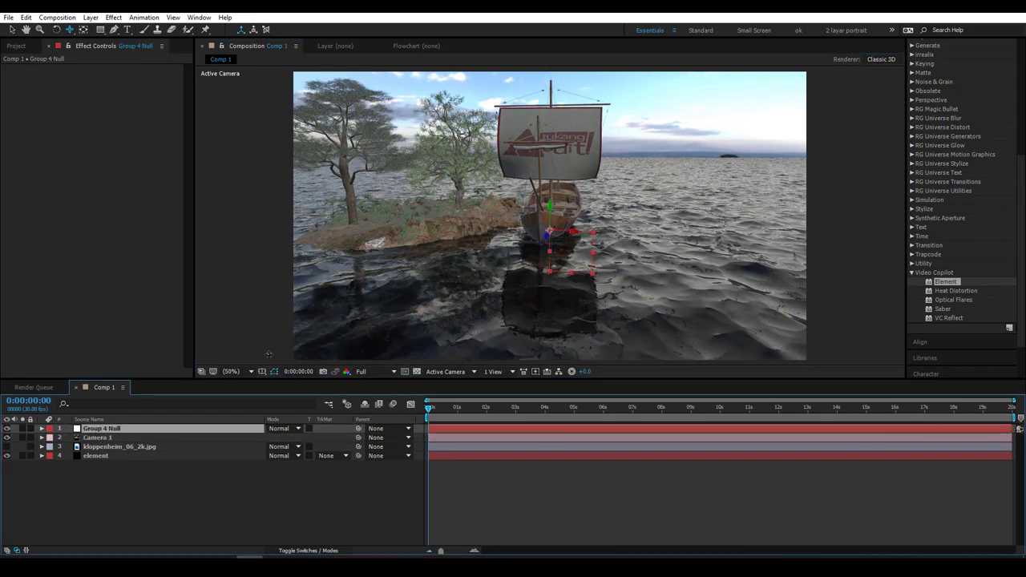
pyautogui.click(57, 30)
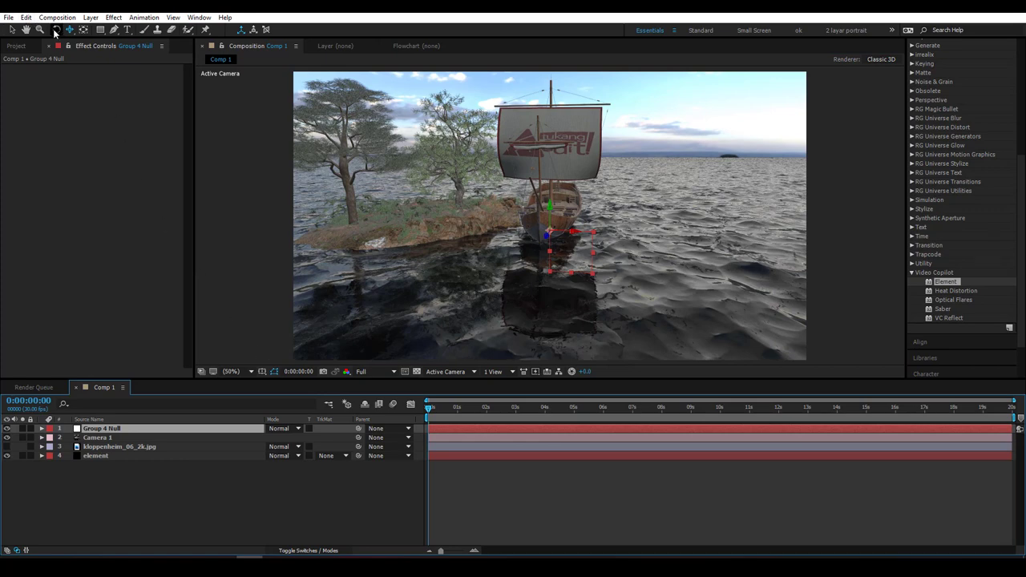
pyautogui.moveTo(547, 234)
pyautogui.mouseDown()
pyautogui.moveTo(571, 234)
pyautogui.moveTo(351, 300)
pyautogui.mouseUp()
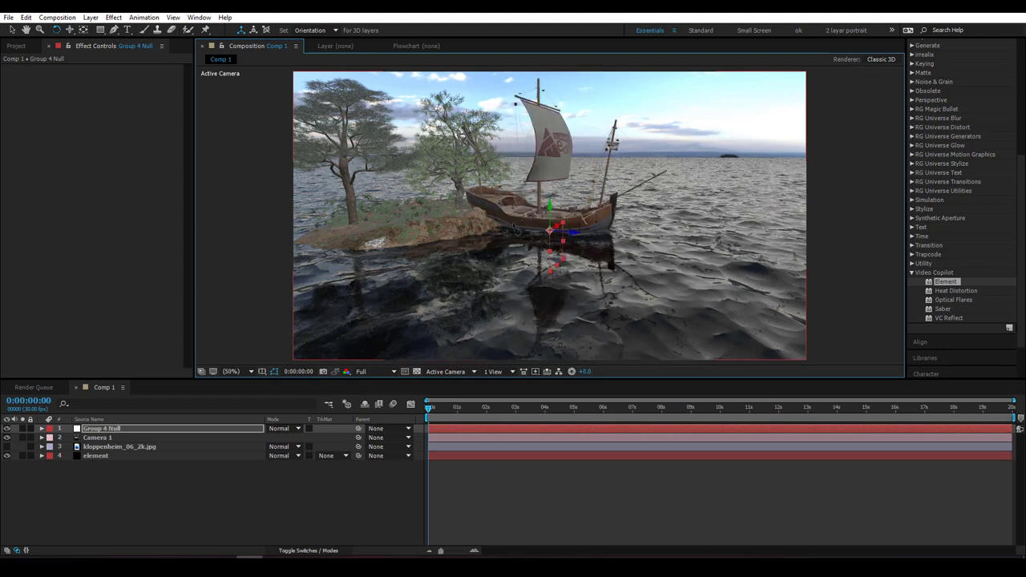
pyautogui.moveTo(547, 227)
pyautogui.mouseDown()
pyautogui.moveTo(632, 260)
pyautogui.moveTo(405, 306)
pyautogui.mouseUp()
pyautogui.press('v')
# Rename the Group 4 Null layer to 'controler kapal'.
pyautogui.click(41, 428)
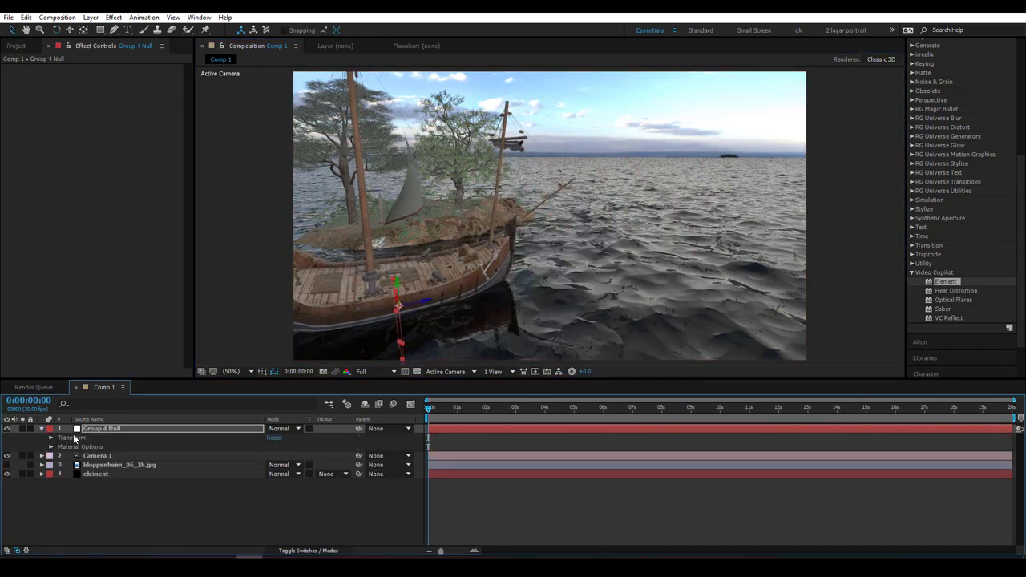
pyautogui.press('Return')
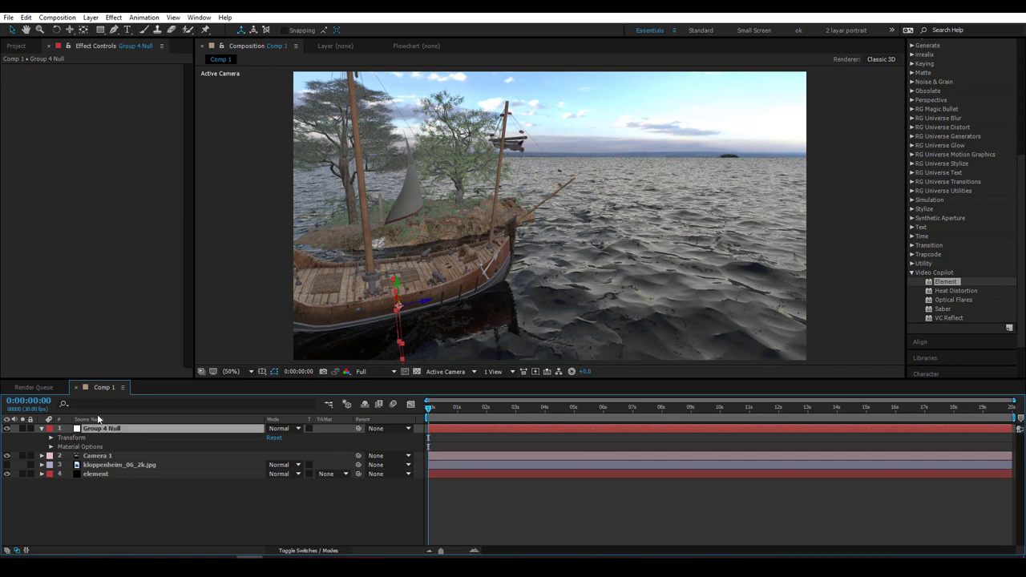
pyautogui.click(98, 418)
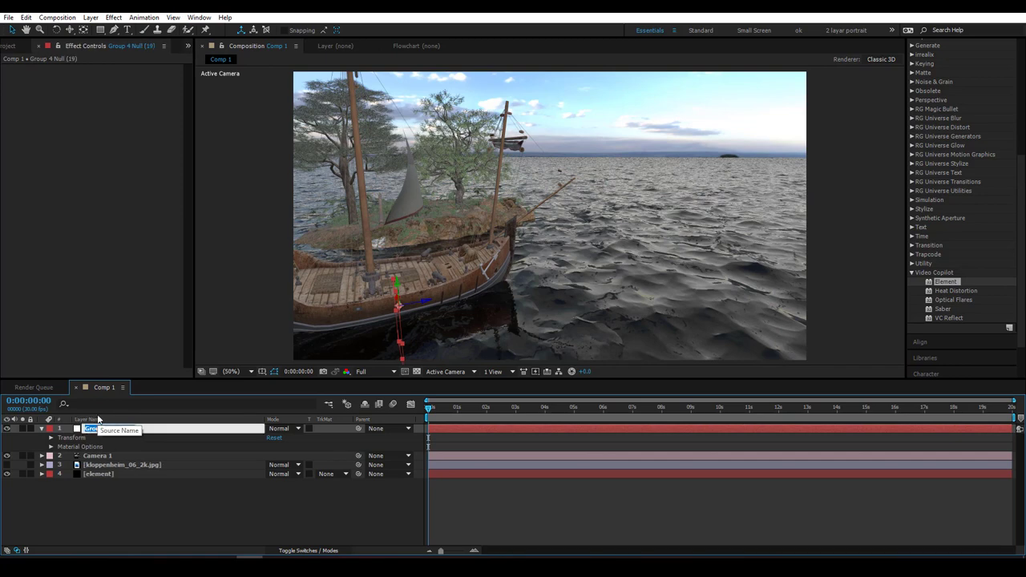
pyautogui.write('cont')
pyautogui.press('Return')
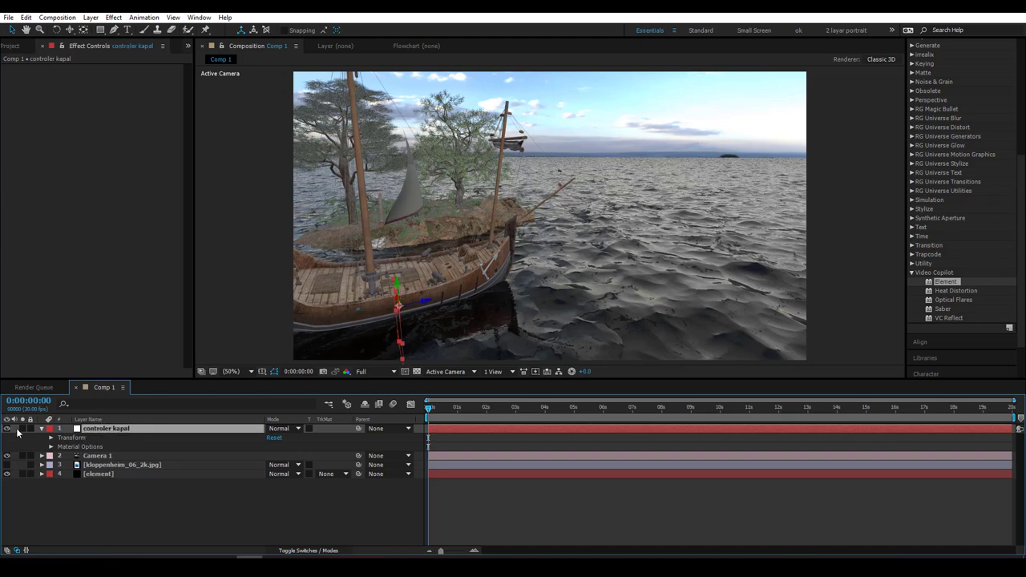
# Keyframe controler kapal's Position so the ship sails right and back by the composition end.
pyautogui.click(50, 438)
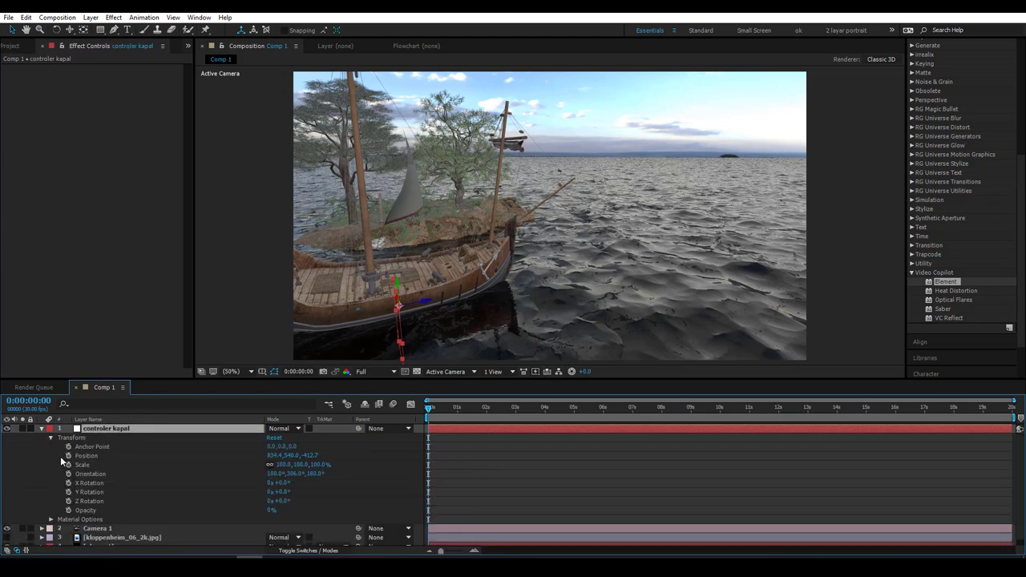
pyautogui.click(68, 455)
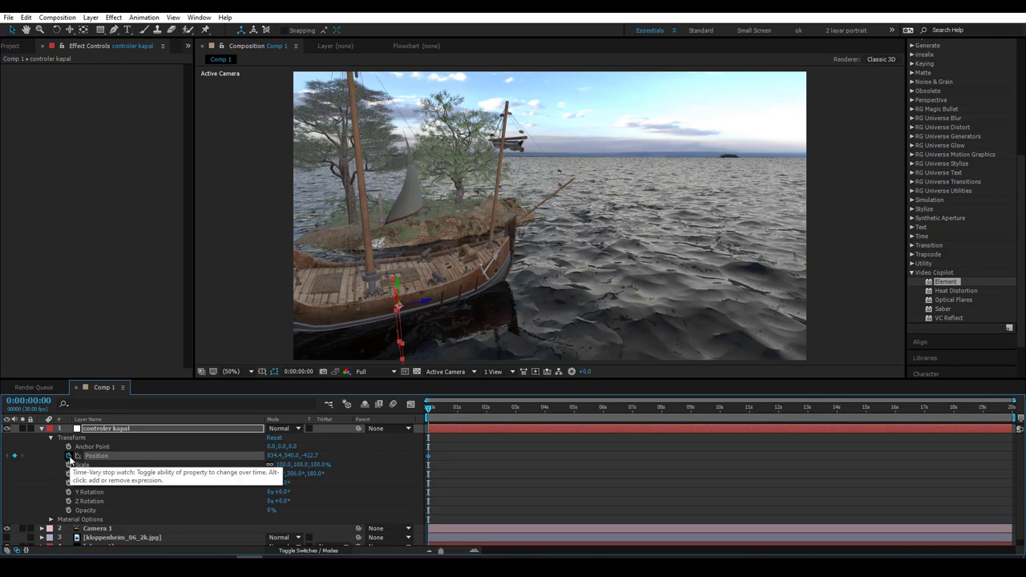
pyautogui.moveTo(563, 412); pyautogui.dragTo(1014, 411)
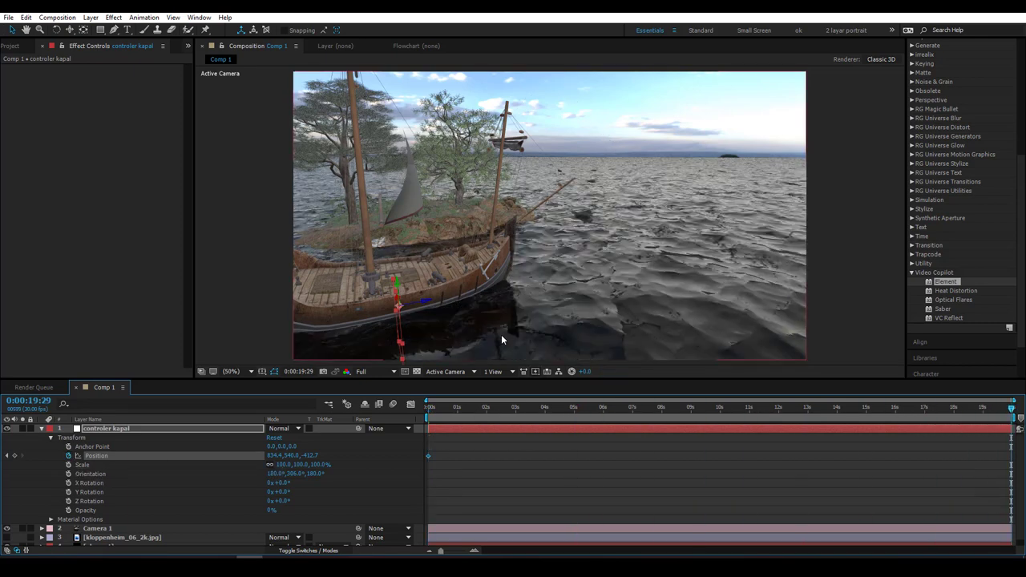
pyautogui.moveTo(426, 303); pyautogui.dragTo(711, 292)
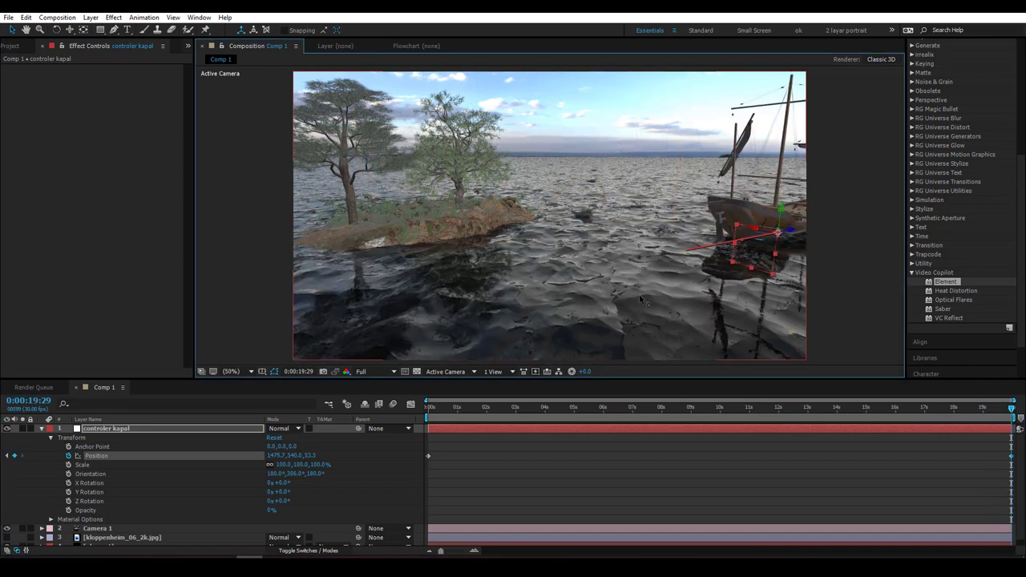
pyautogui.click(446, 371)
pyautogui.click(452, 437)
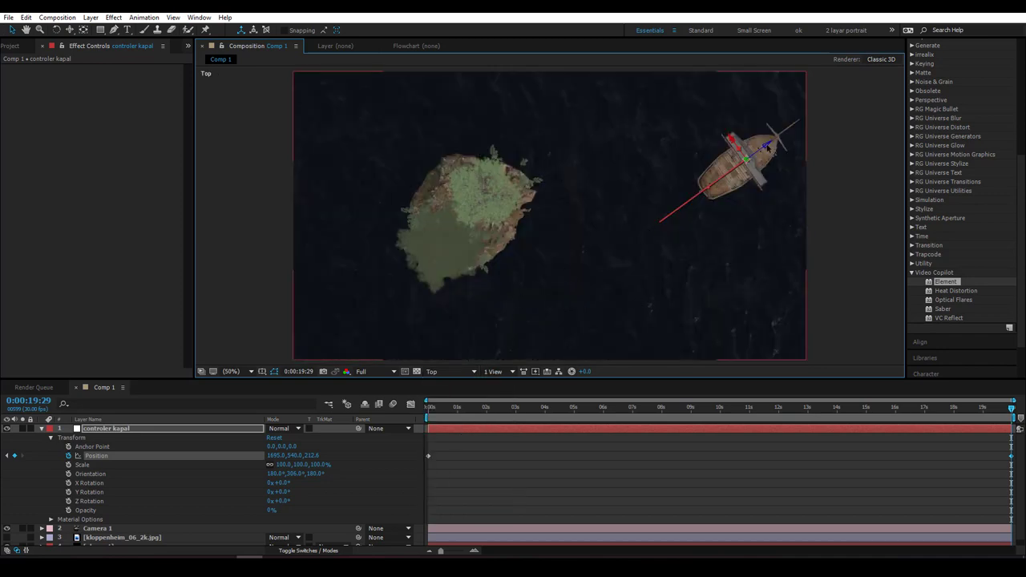
pyautogui.moveTo(768, 147); pyautogui.dragTo(809, 122)
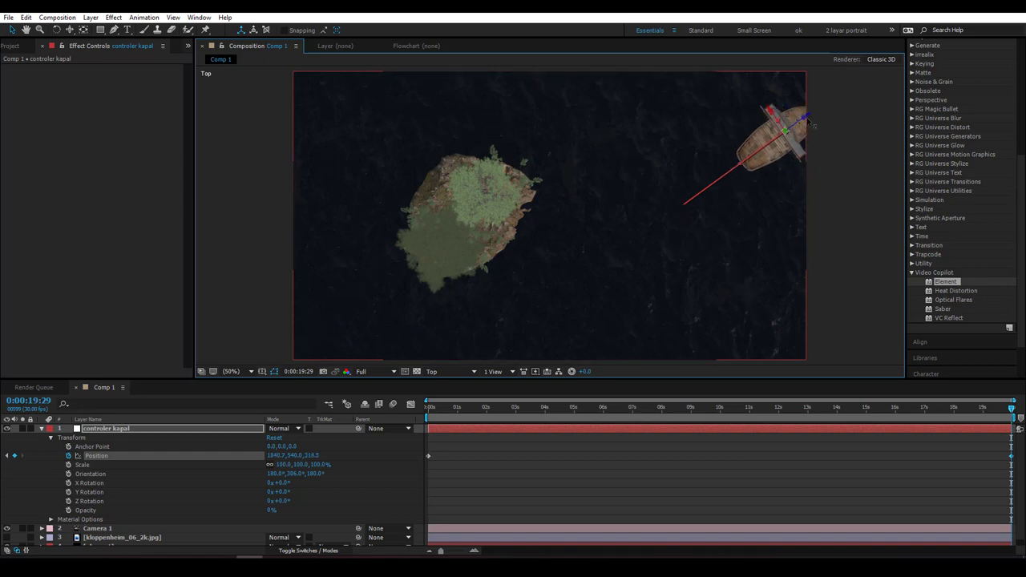
pyautogui.click(433, 407)
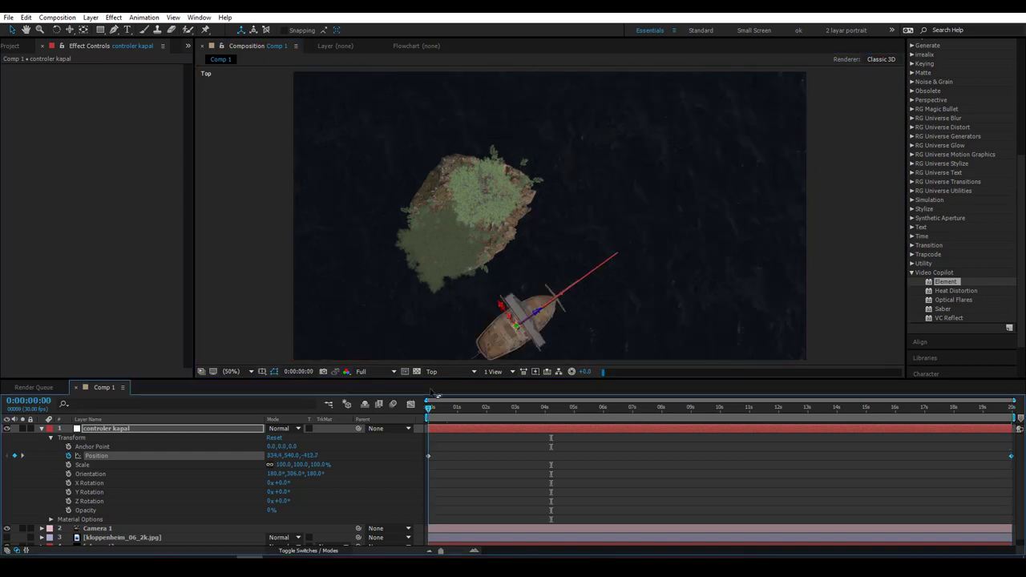
# Return to Active Camera view, orbit with the Unified Camera Tool, and go to 0:00:07:01.
pyautogui.click(441, 371)
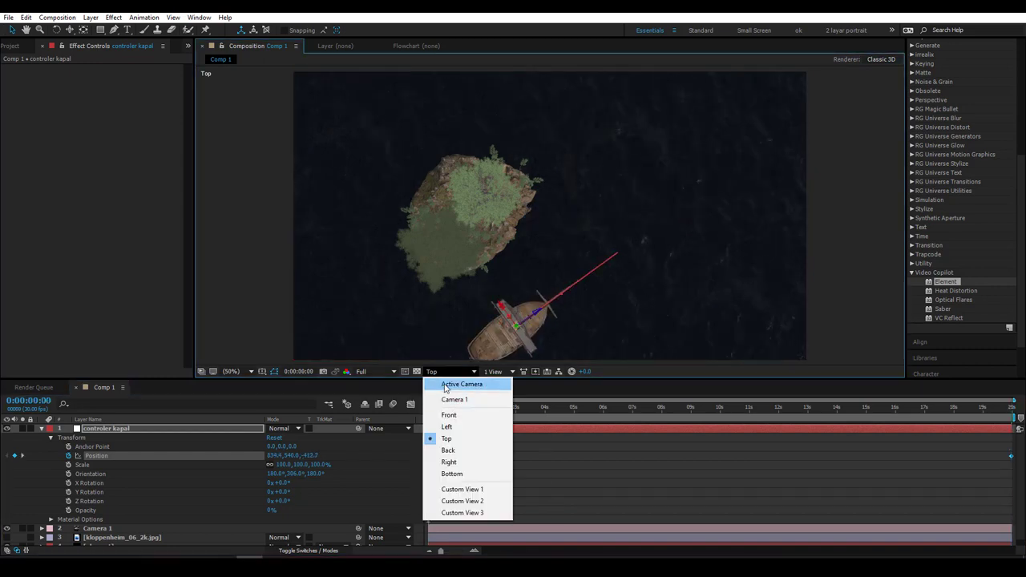
pyautogui.click(446, 385)
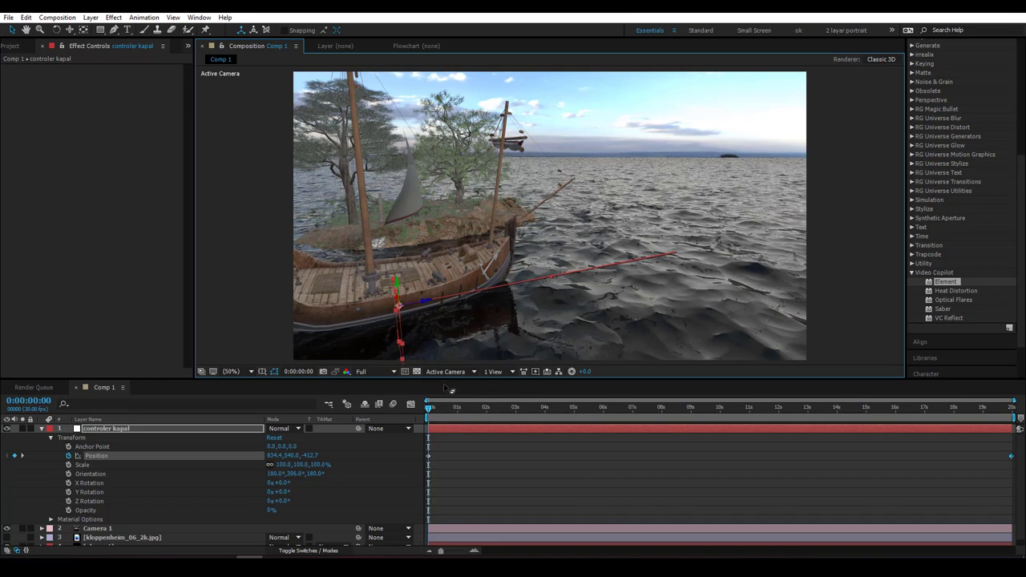
pyautogui.click(80, 30)
pyautogui.click(120, 29)
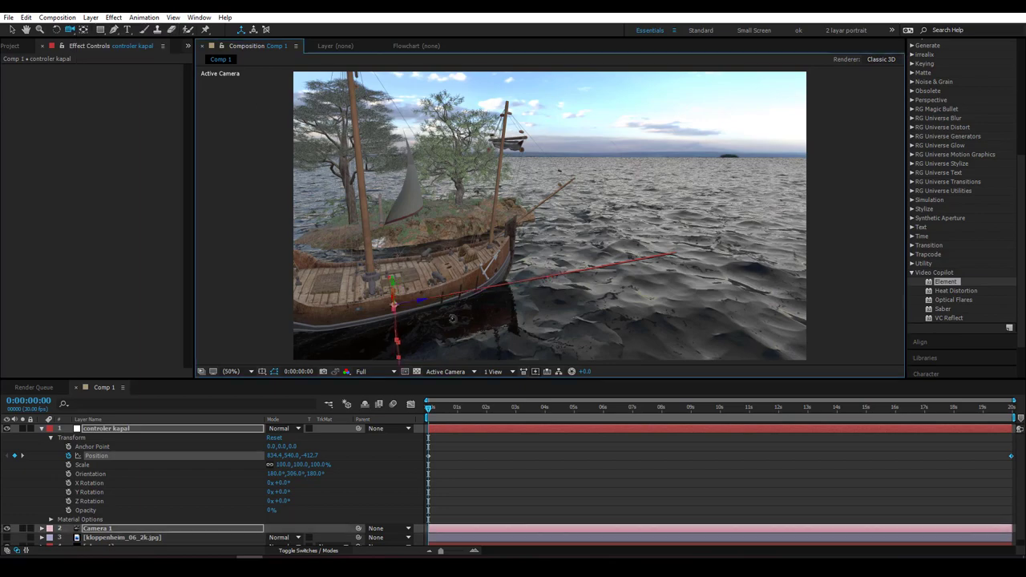
pyautogui.moveTo(513, 313)
pyautogui.mouseDown()
pyautogui.moveTo(452, 317)
pyautogui.moveTo(556, 303)
pyautogui.moveTo(516, 312)
pyautogui.mouseUp()
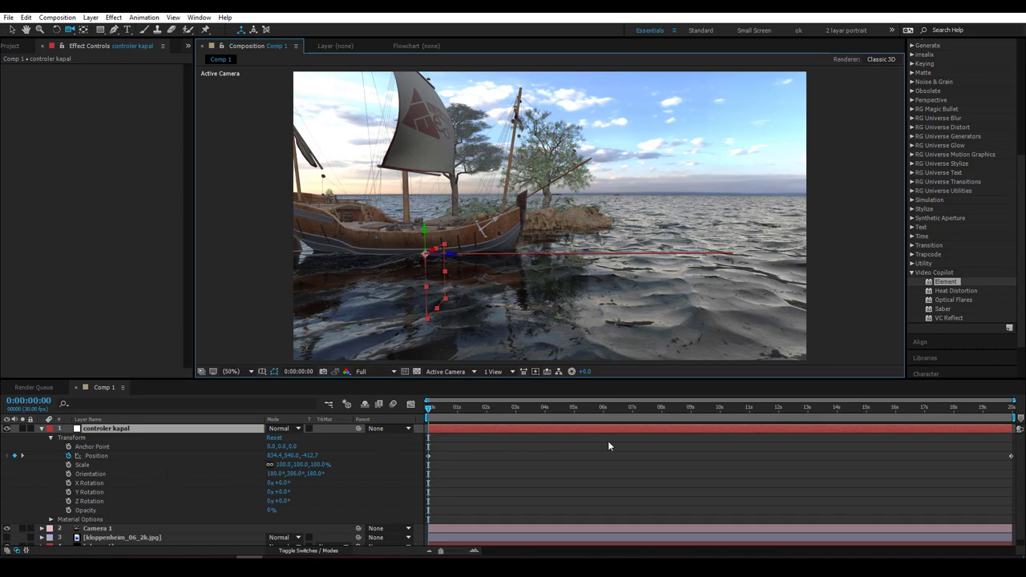
pyautogui.click(633, 408)
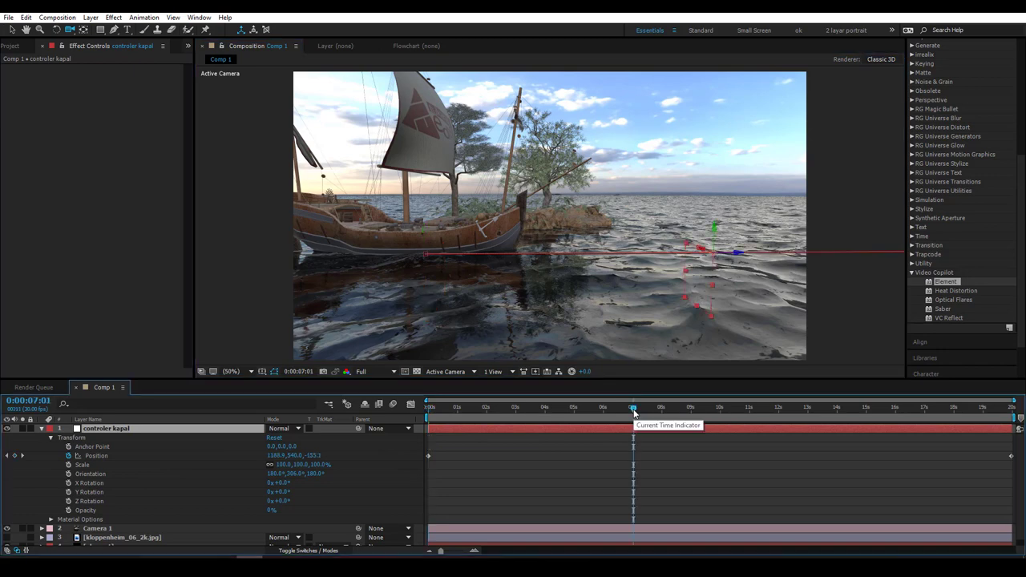
# Add Camera 1 Point of Interest and Position keyframes and move them to 0 seconds.
pyautogui.click(42, 428)
pyautogui.click(41, 438)
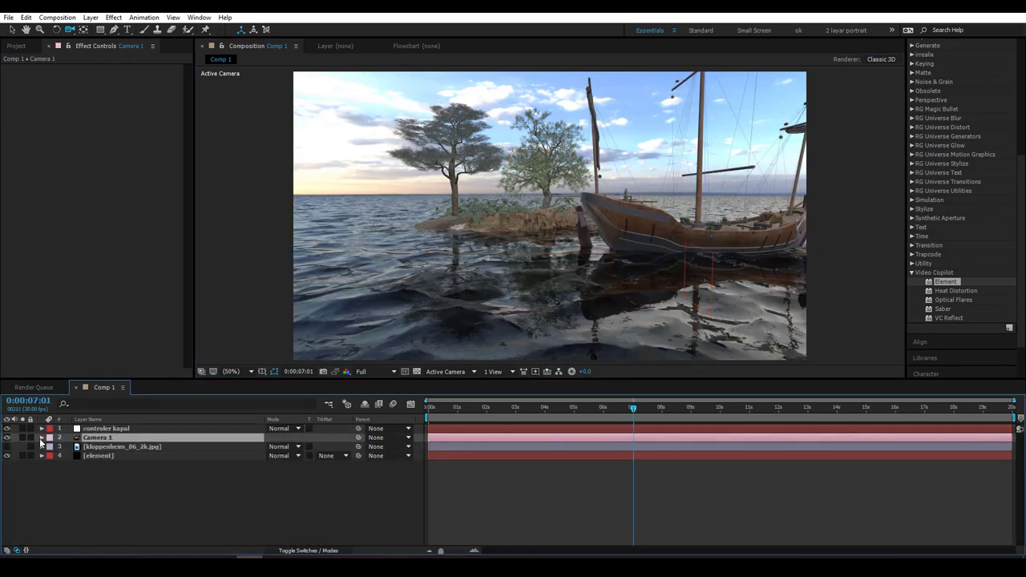
pyautogui.click(42, 438)
pyautogui.click(50, 447)
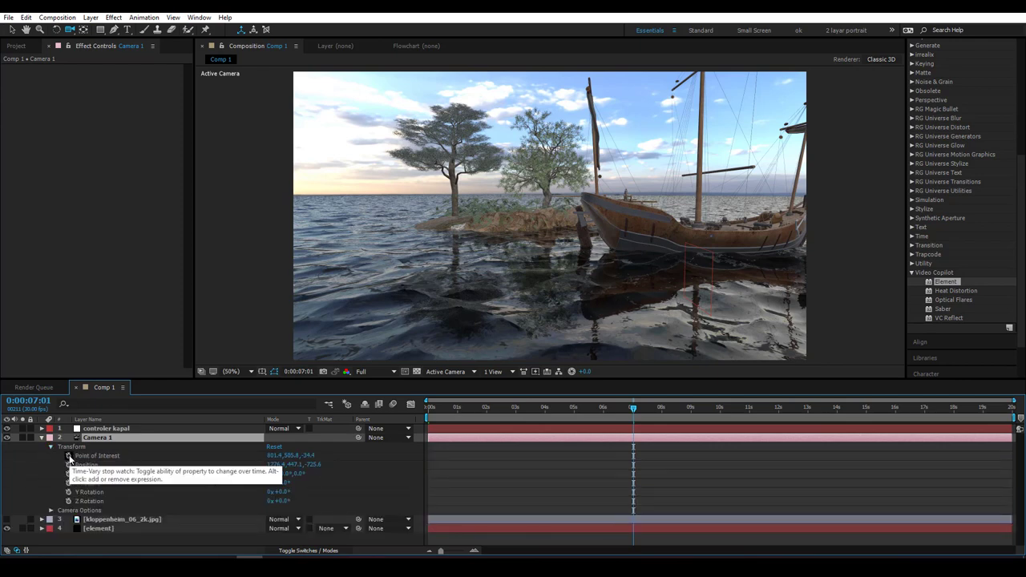
pyautogui.click(69, 455)
pyautogui.click(68, 465)
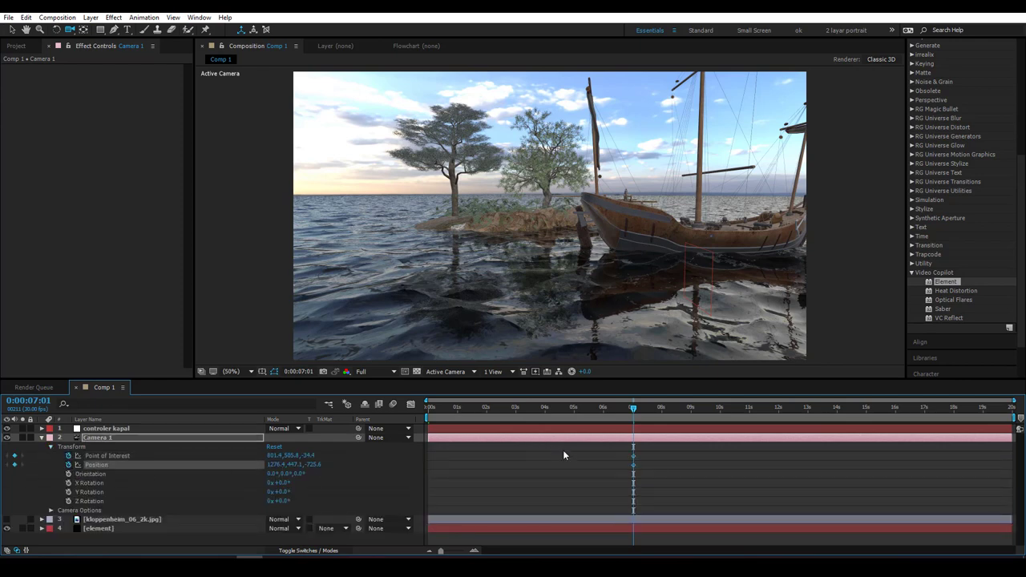
pyautogui.moveTo(650, 453)
pyautogui.mouseDown()
pyautogui.moveTo(617, 474)
pyautogui.moveTo(630, 460)
pyautogui.mouseUp()
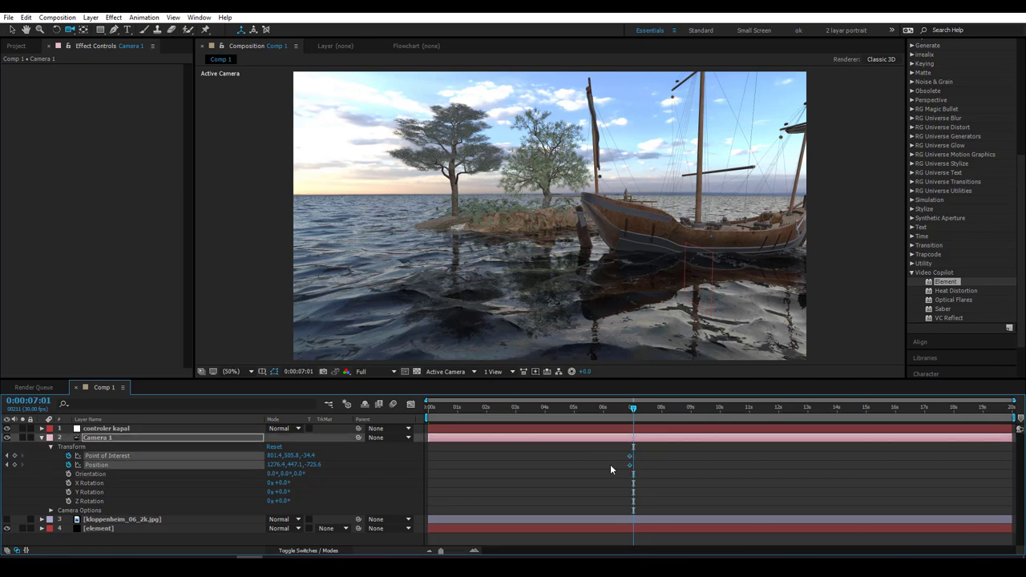
pyautogui.moveTo(491, 469); pyautogui.dragTo(436, 470)
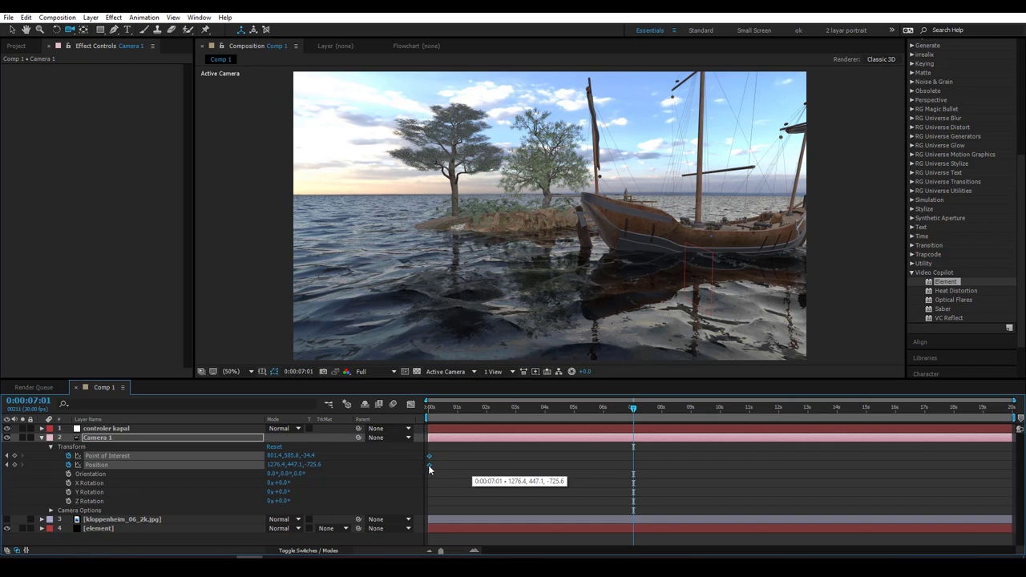
pyautogui.moveTo(429, 469); pyautogui.dragTo(429, 469)
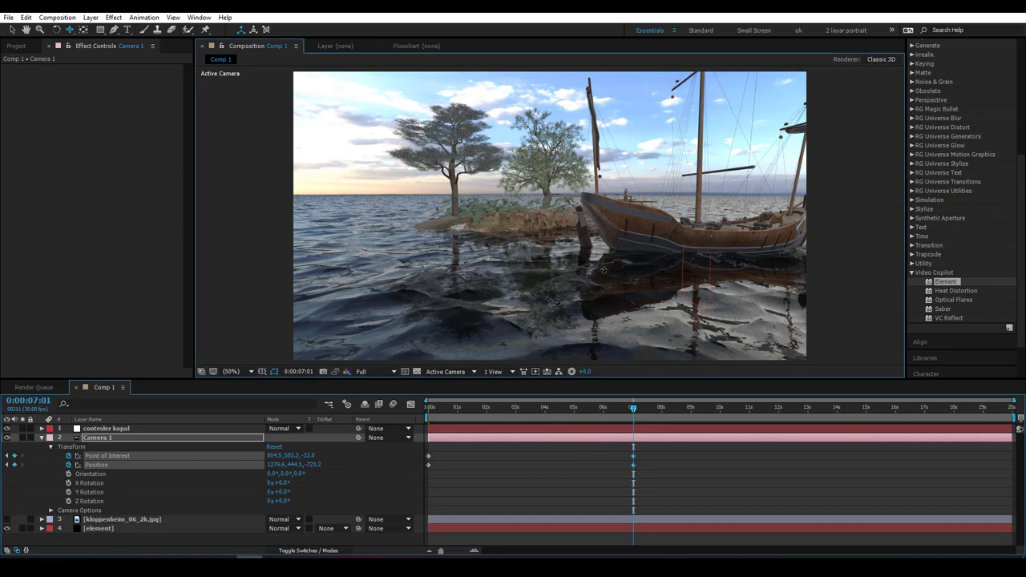
# Orbit Camera 1 at 0:00:07:01 to a closer view of the ship.
pyautogui.moveTo(612, 268)
pyautogui.mouseDown()
pyautogui.moveTo(531, 268)
pyautogui.moveTo(544, 278)
pyautogui.moveTo(530, 280)
pyautogui.mouseUp()
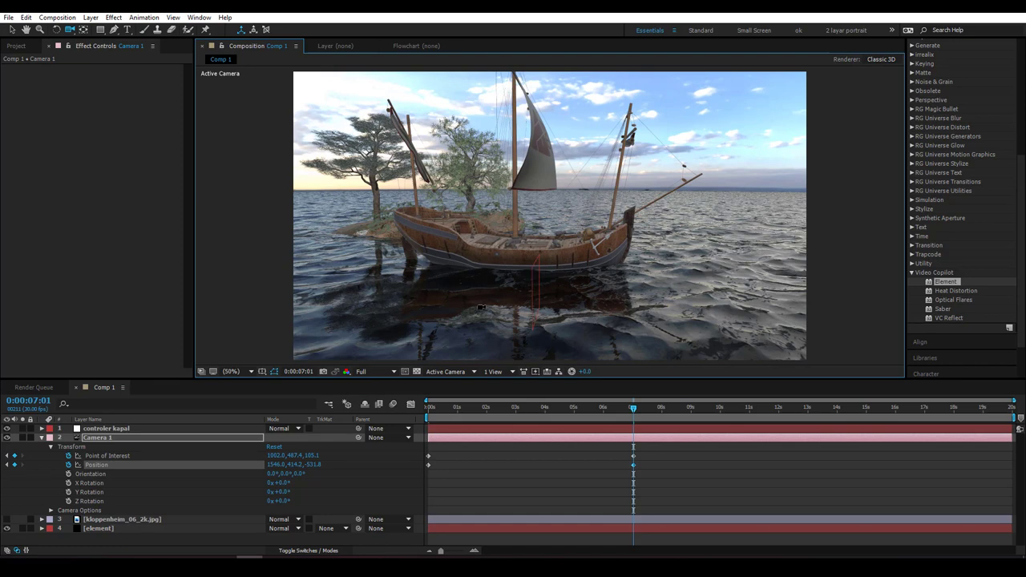
pyautogui.moveTo(481, 307); pyautogui.dragTo(488, 307)
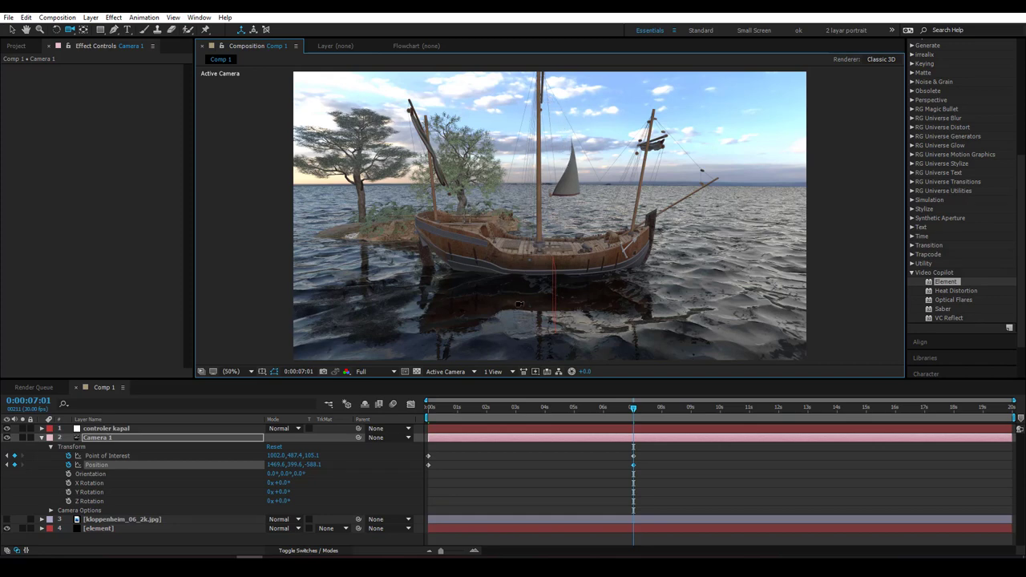
pyautogui.moveTo(520, 304)
pyautogui.mouseDown()
pyautogui.moveTo(514, 296)
pyautogui.moveTo(543, 296)
pyautogui.mouseUp()
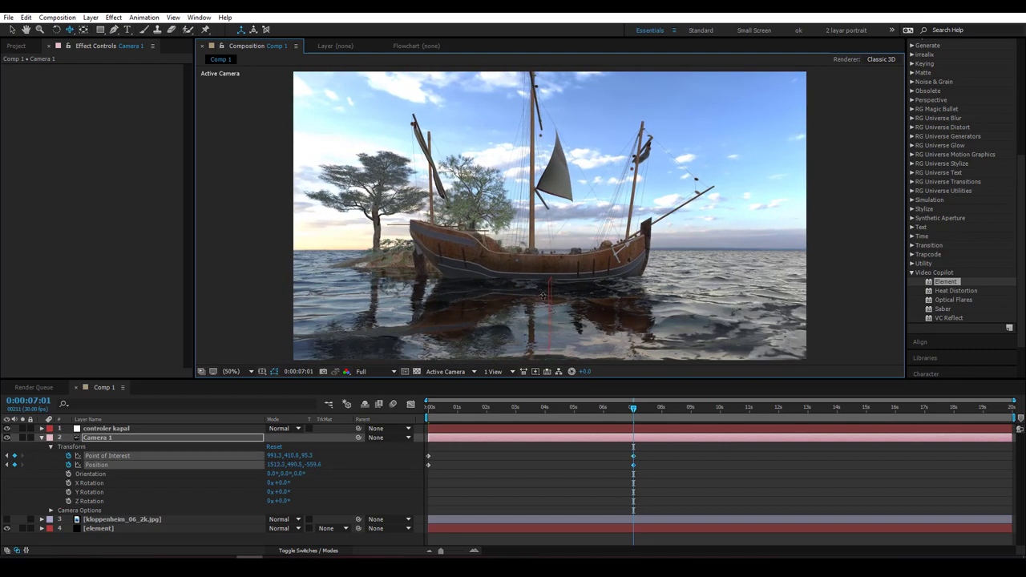
# Open Element 3D Scene Setup and list the kapal ship model's materials.
pyautogui.click(95, 529)
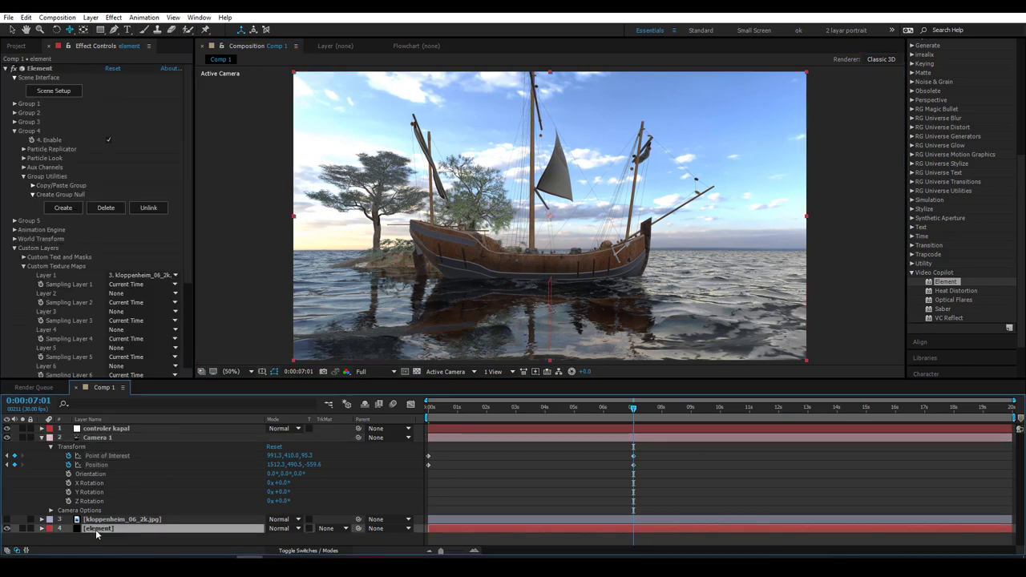
pyautogui.click(57, 94)
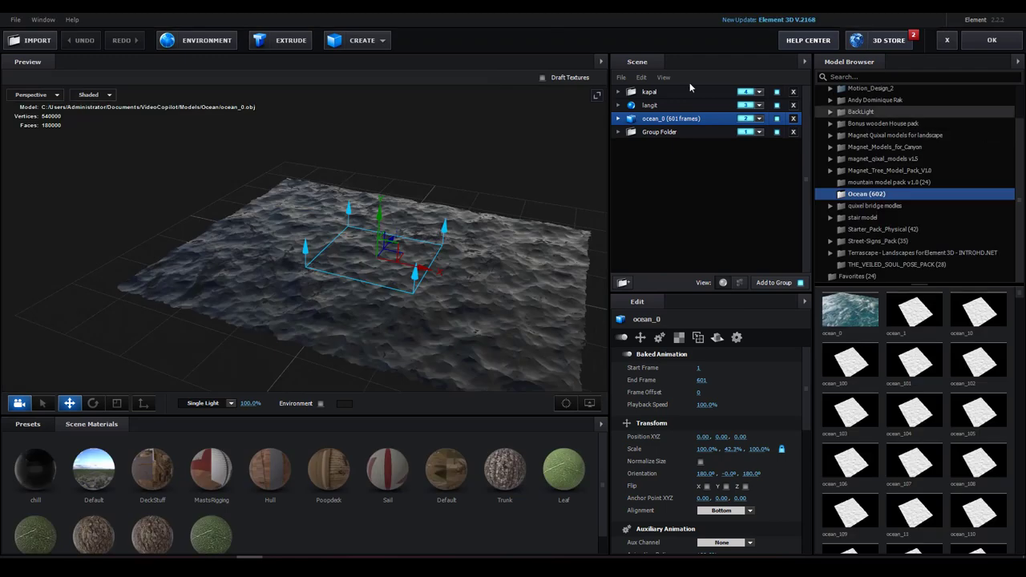
pyautogui.click(662, 93)
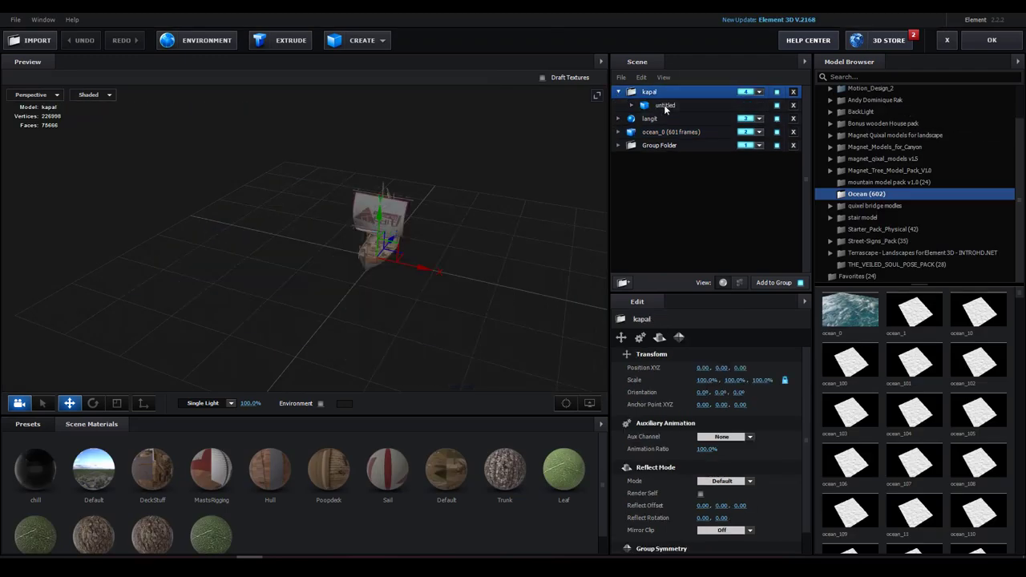
pyautogui.click(664, 105)
pyautogui.click(632, 105)
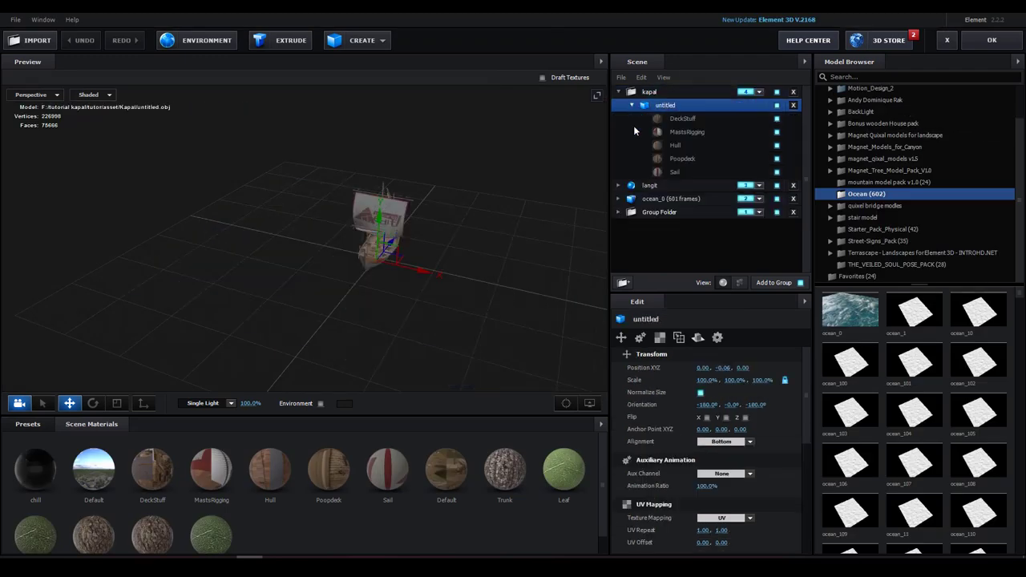
pyautogui.click(684, 119)
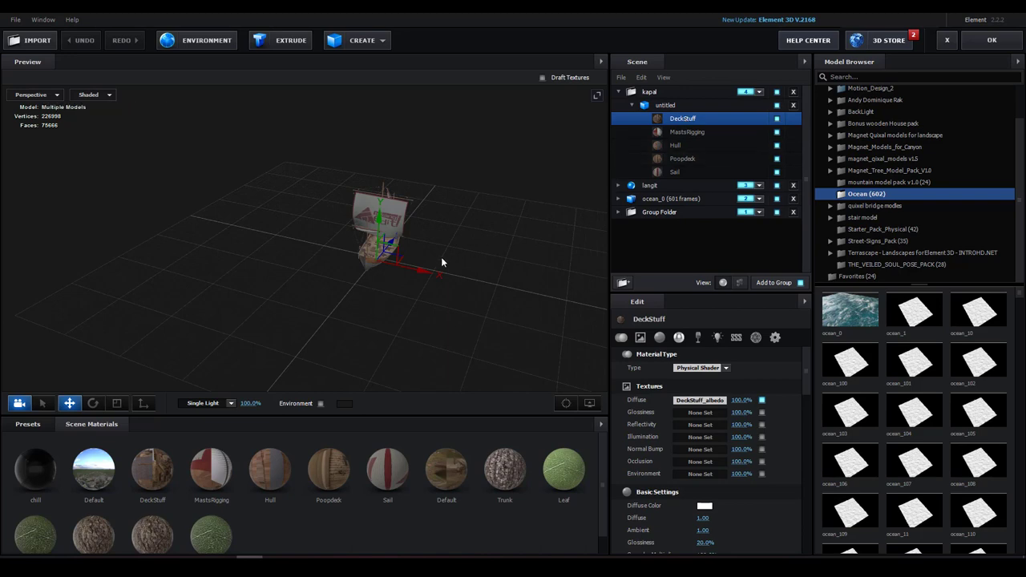
pyautogui.scroll(3, 441, 263)
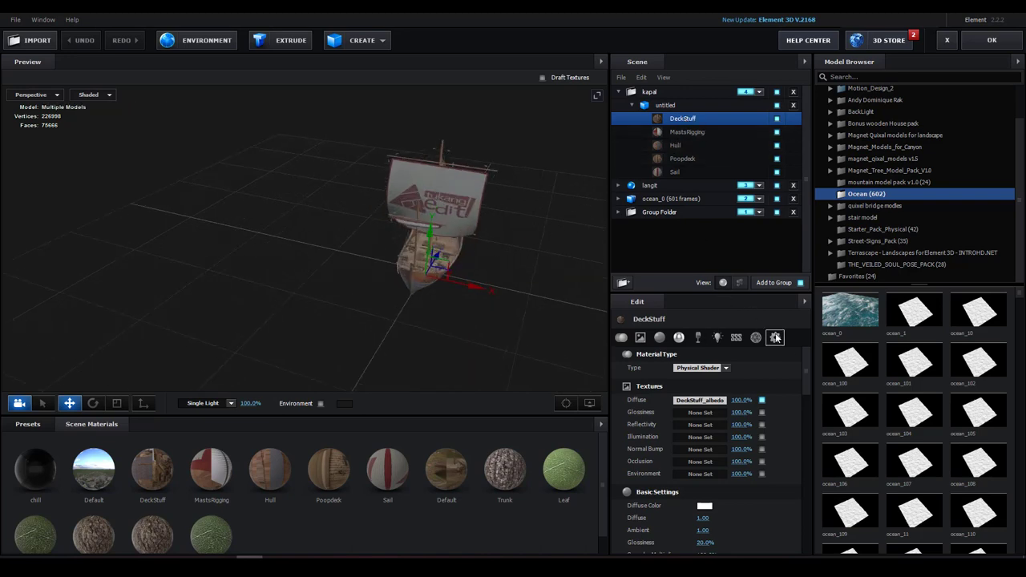
pyautogui.scroll(-10, 776, 344)
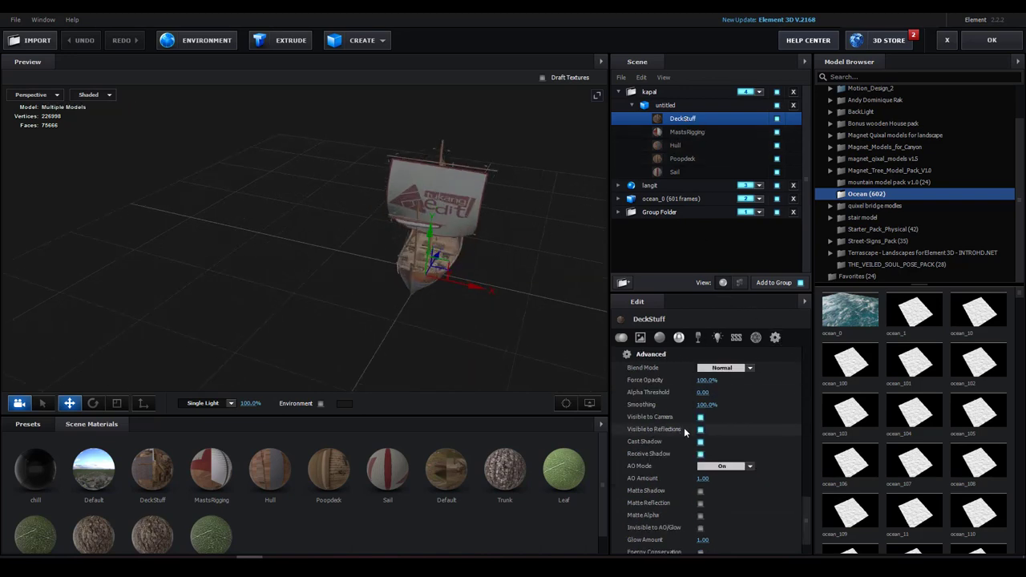
pyautogui.scroll(-3, 722, 449)
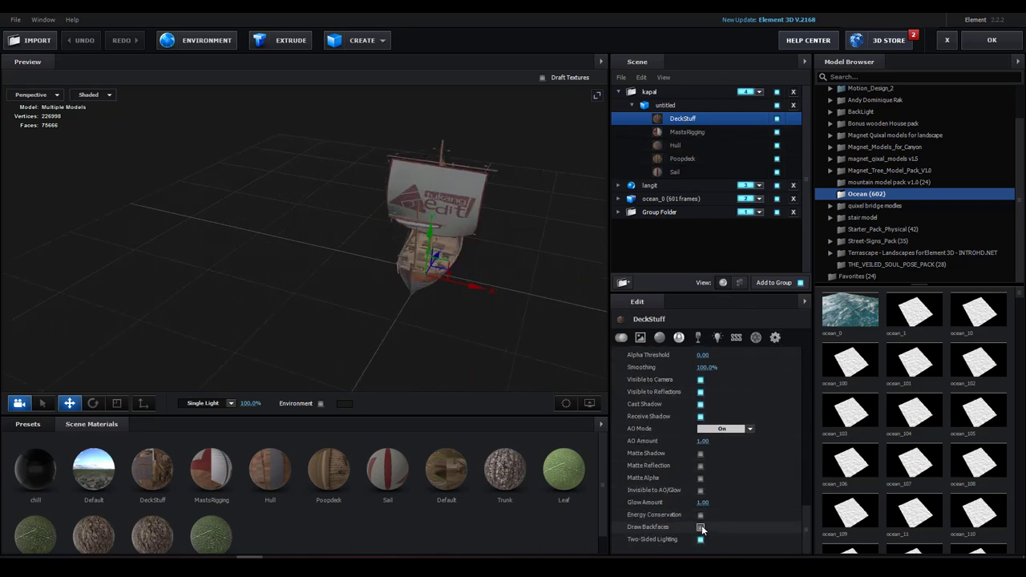
# Tick Draw Backfaces on the Sail material and close Scene Setup.
pyautogui.click(686, 133)
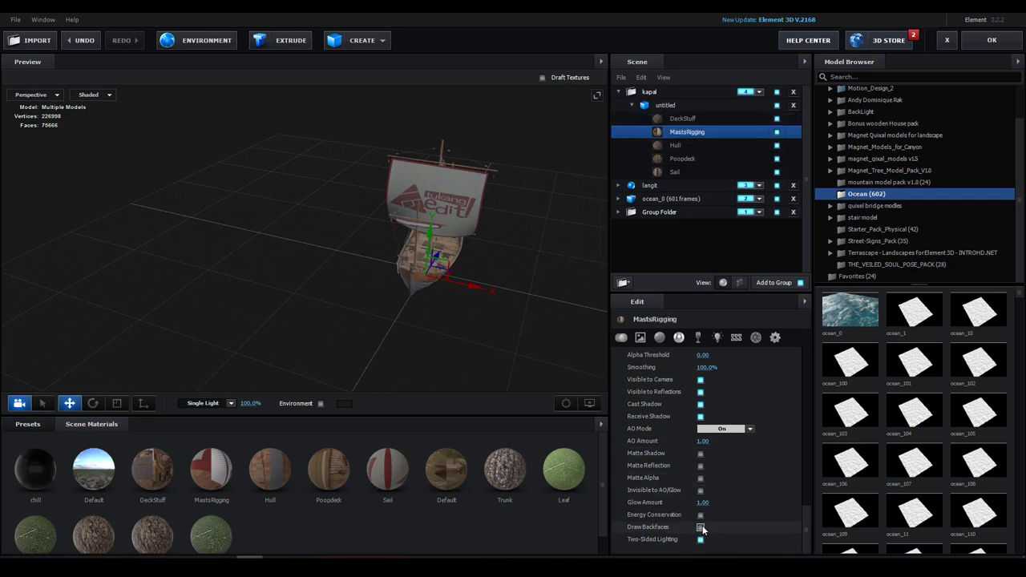
pyautogui.click(675, 147)
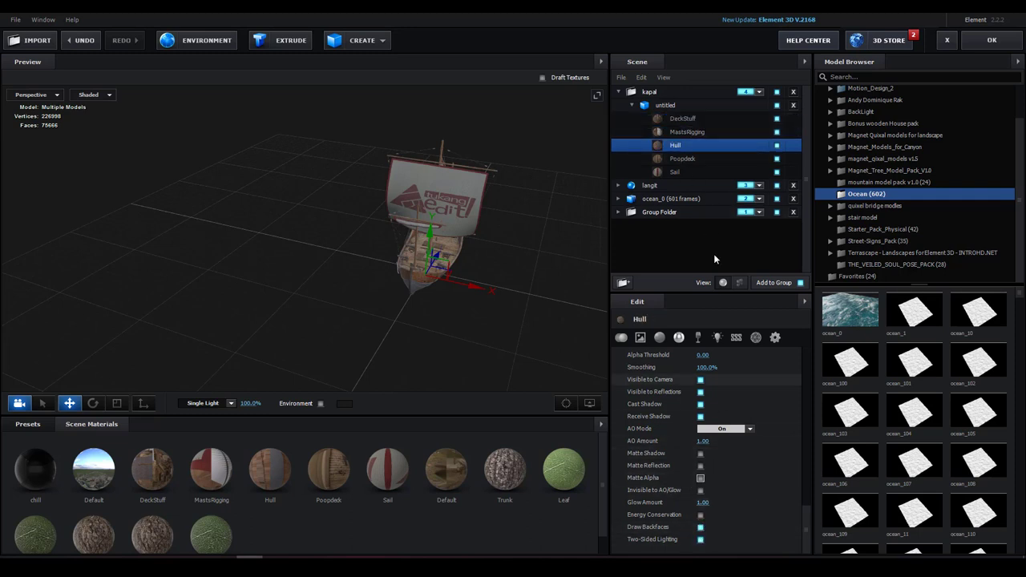
pyautogui.click(680, 160)
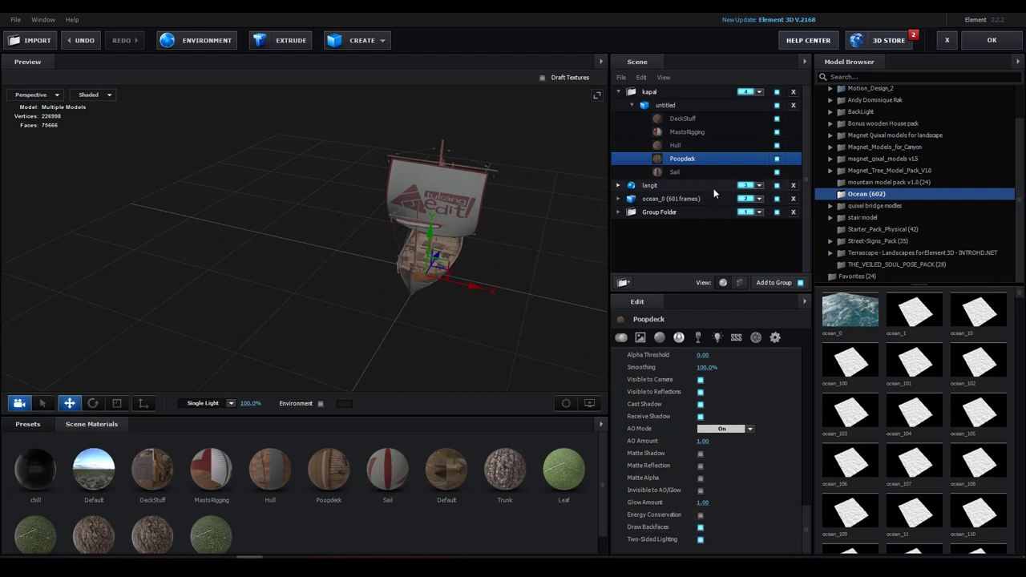
pyautogui.press('Down')
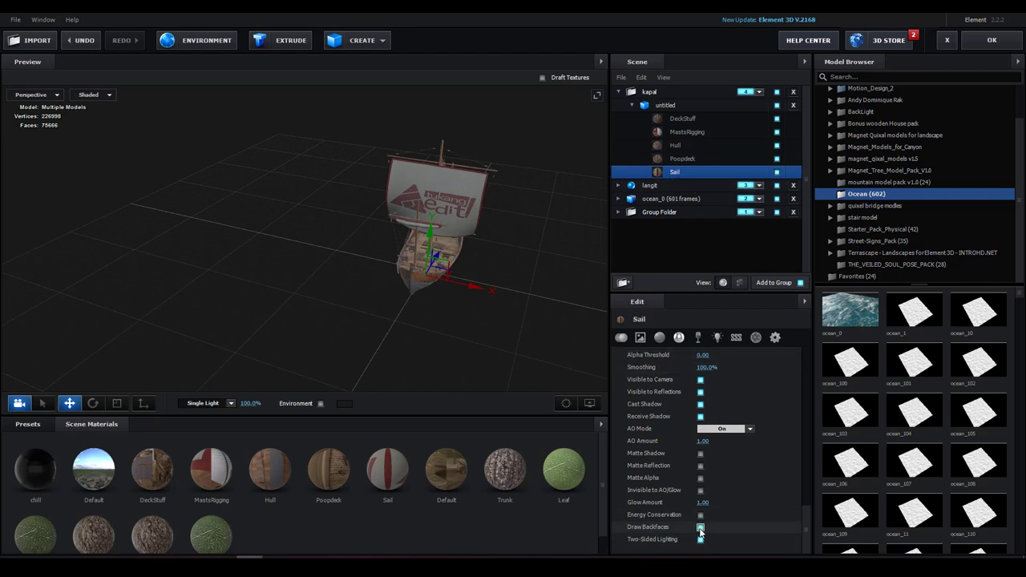
pyautogui.click(700, 528)
pyautogui.moveTo(495, 364); pyautogui.dragTo(480, 348)
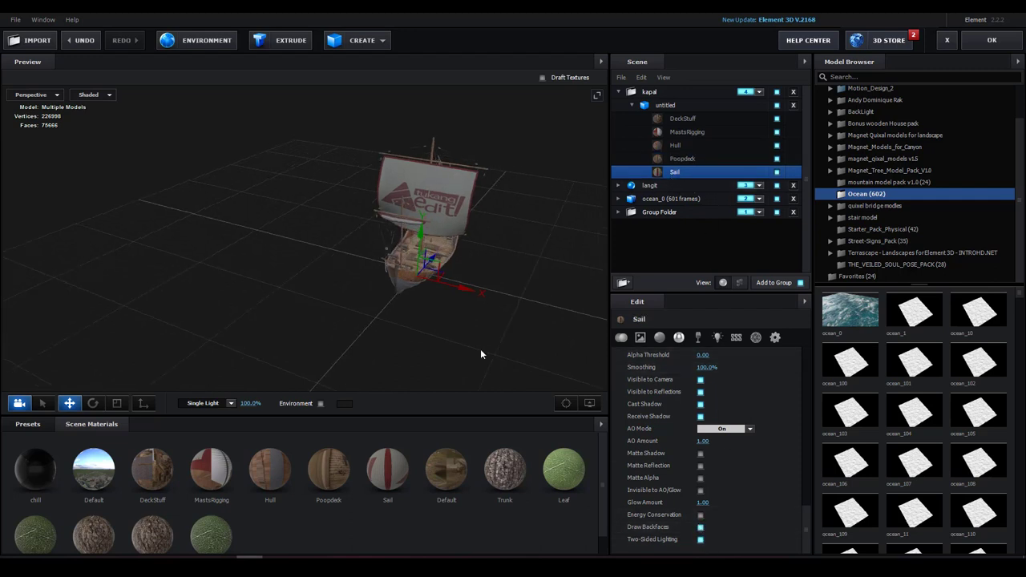
pyautogui.click(990, 41)
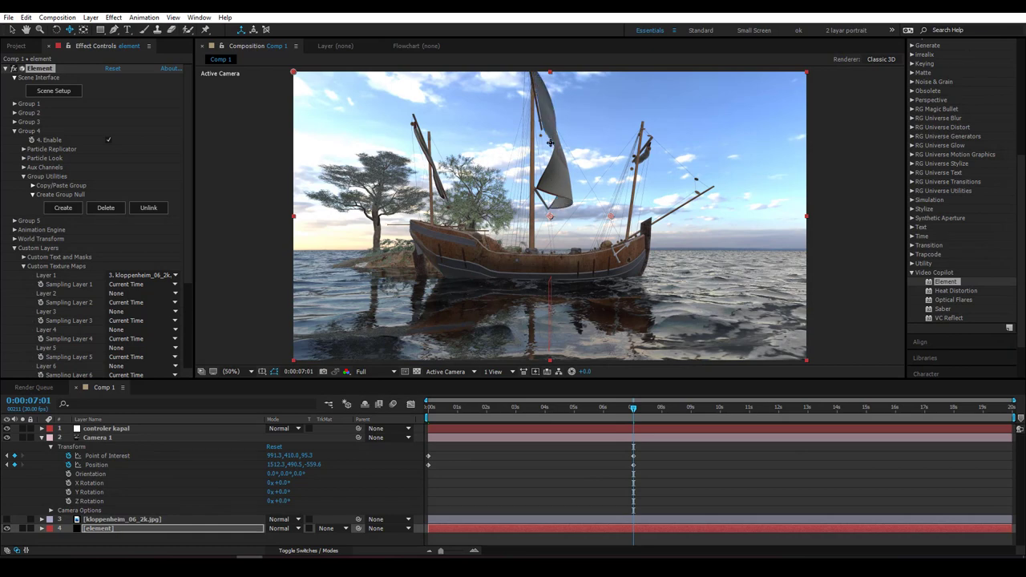
# Split Camera 1 at 7:01 and reset Camera 2's Point of Interest and Position keyframes.
pyautogui.click(630, 439)
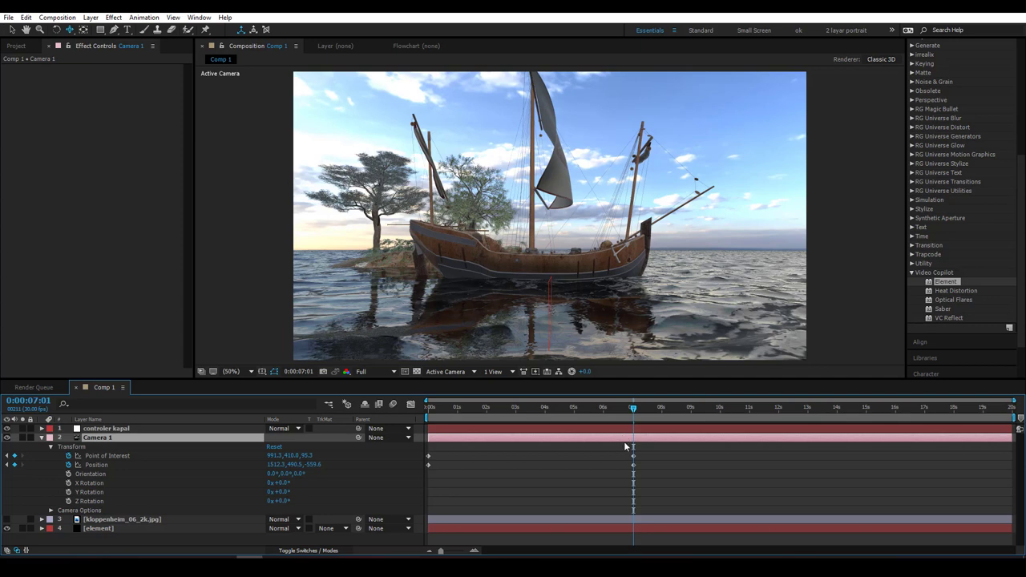
pyautogui.click(26, 17)
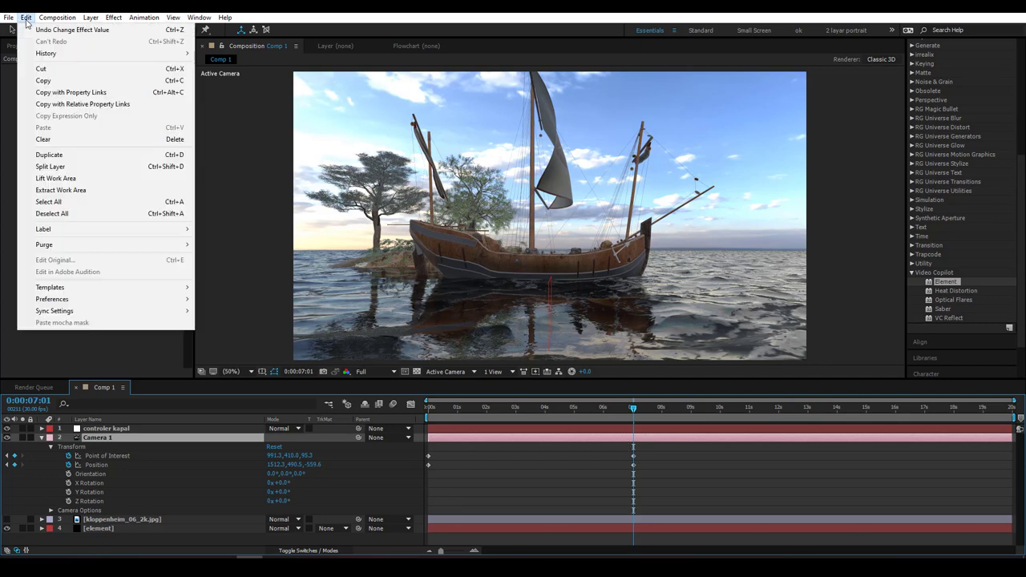
pyautogui.click(40, 170)
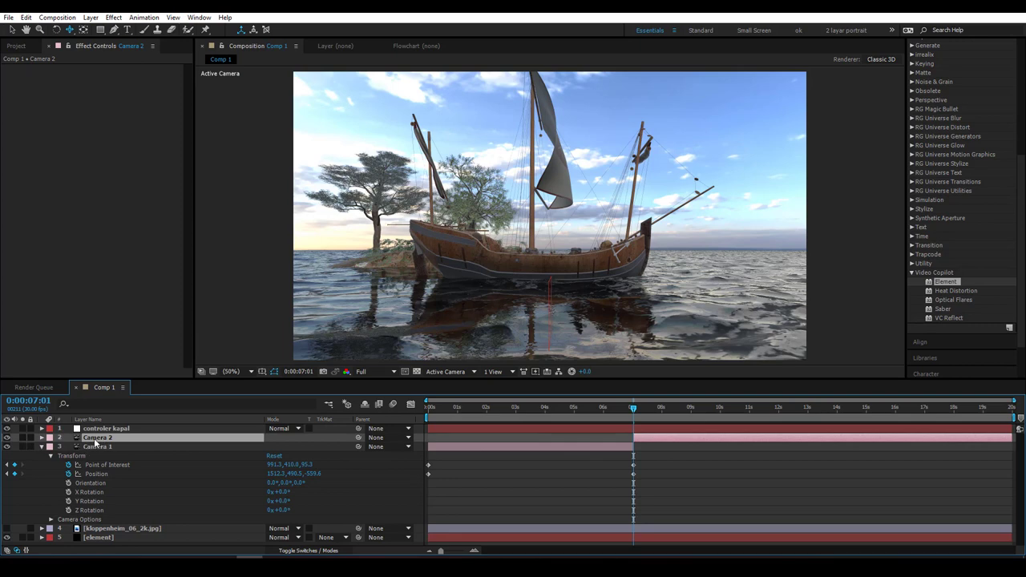
pyautogui.press('u')
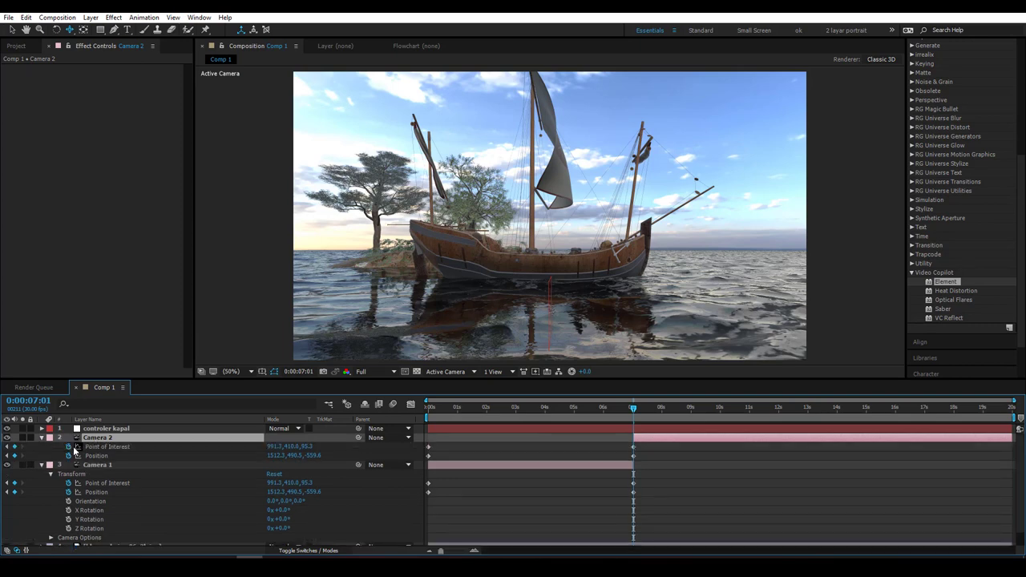
pyautogui.click(69, 446)
pyautogui.click(69, 456)
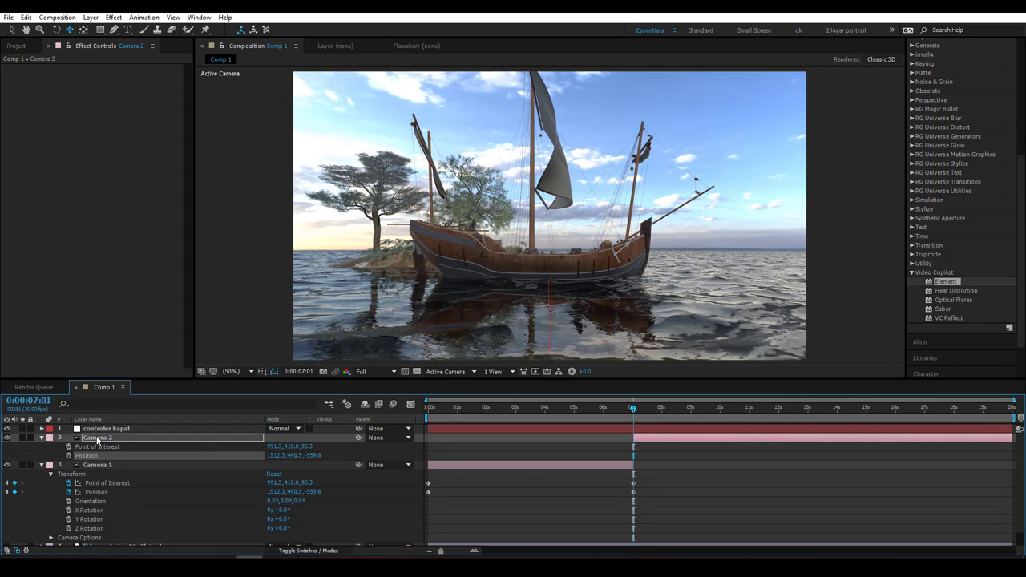
pyautogui.click(68, 446)
# Re-key Camera 2's position at 7:01, then orbit it to view the ship over open water at 14:00.
pyautogui.click(68, 455)
pyautogui.moveTo(70, 30); pyautogui.dragTo(113, 41)
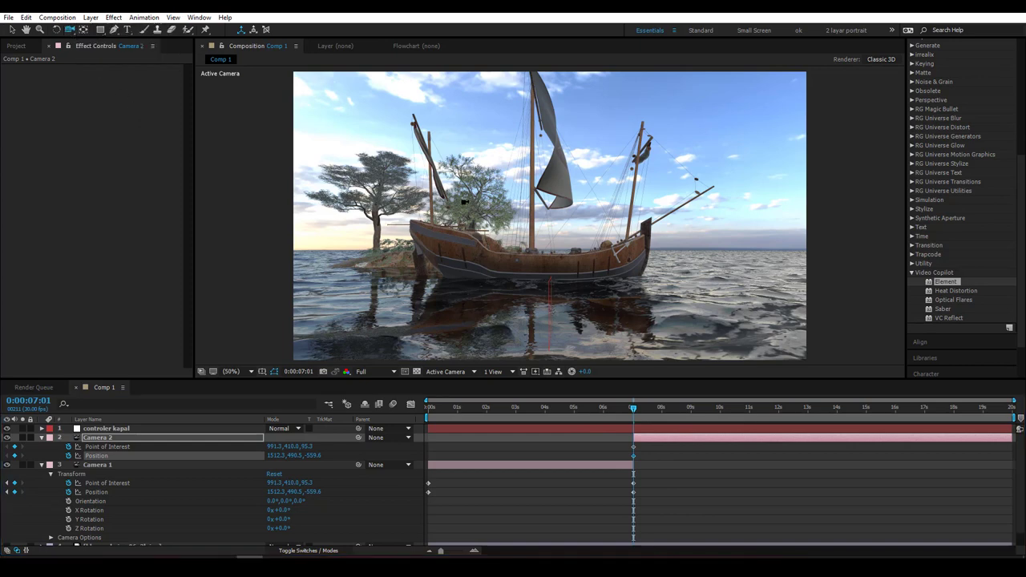
pyautogui.moveTo(487, 277)
pyautogui.mouseDown()
pyautogui.moveTo(624, 282)
pyautogui.moveTo(660, 270)
pyautogui.moveTo(632, 257)
pyautogui.mouseUp()
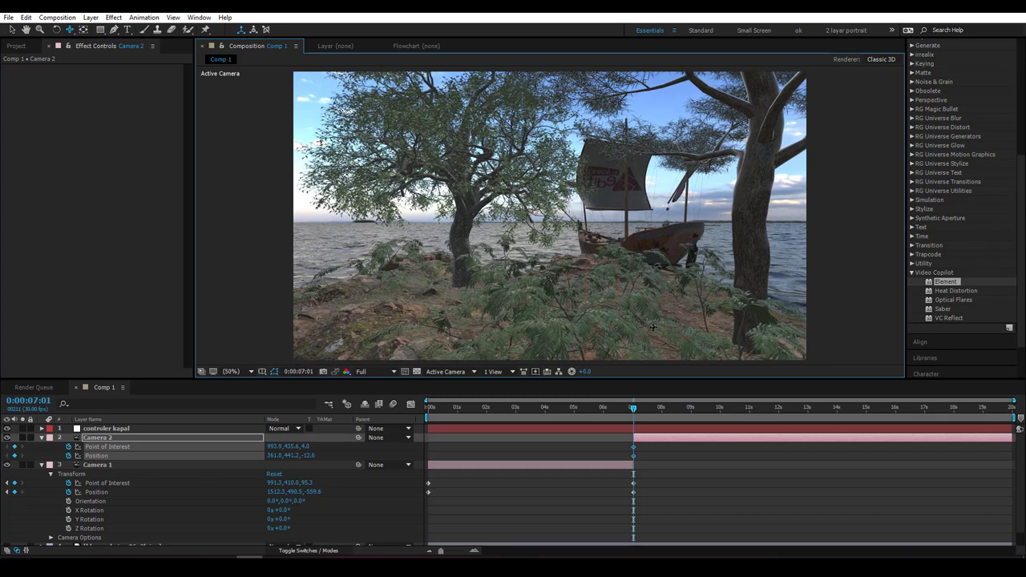
pyautogui.moveTo(635, 412); pyautogui.dragTo(840, 417)
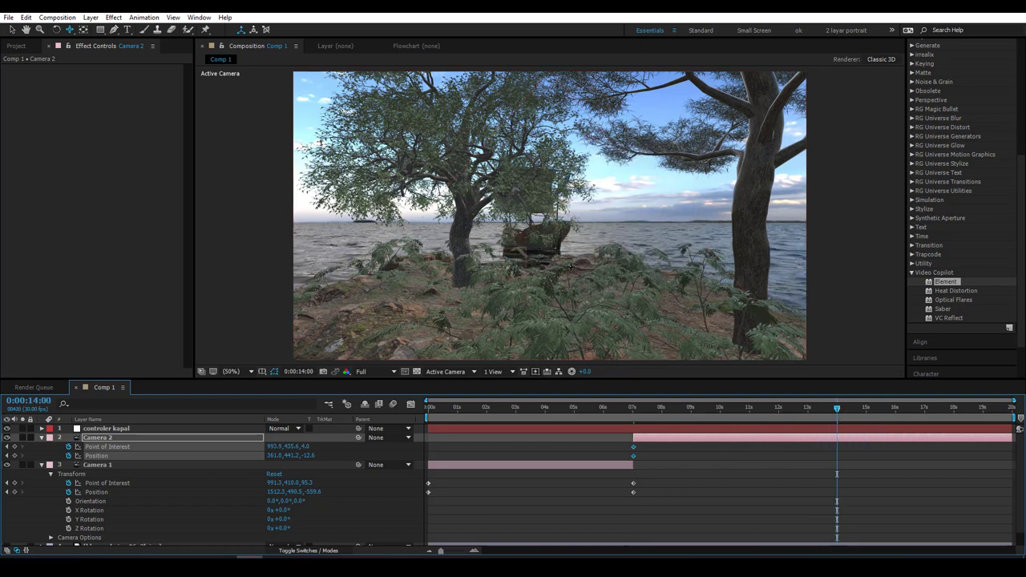
pyautogui.moveTo(590, 255)
pyautogui.mouseDown()
pyautogui.moveTo(589, 206)
pyautogui.moveTo(564, 239)
pyautogui.moveTo(564, 163)
pyautogui.moveTo(503, 250)
pyautogui.mouseUp()
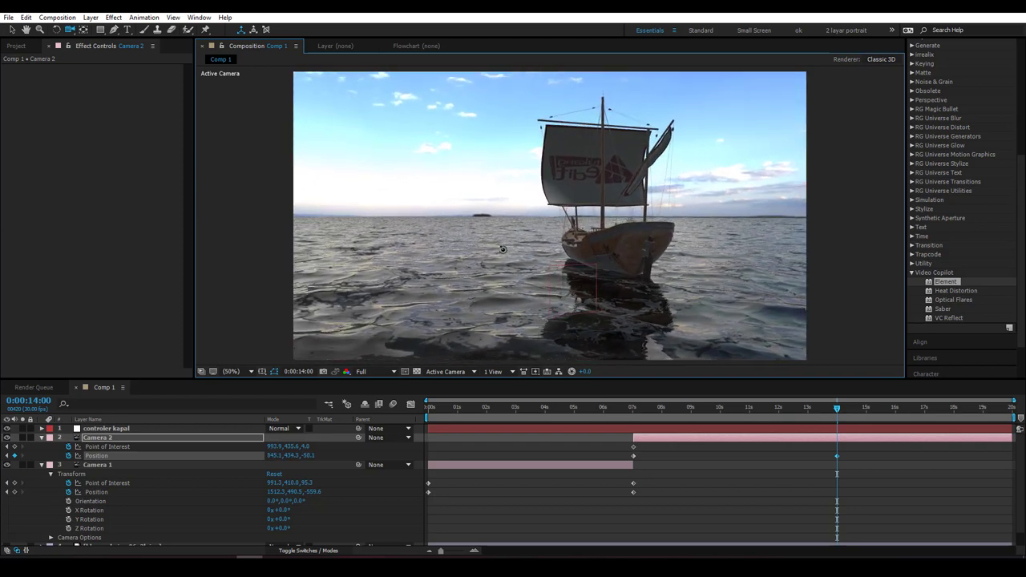
pyautogui.click(797, 408)
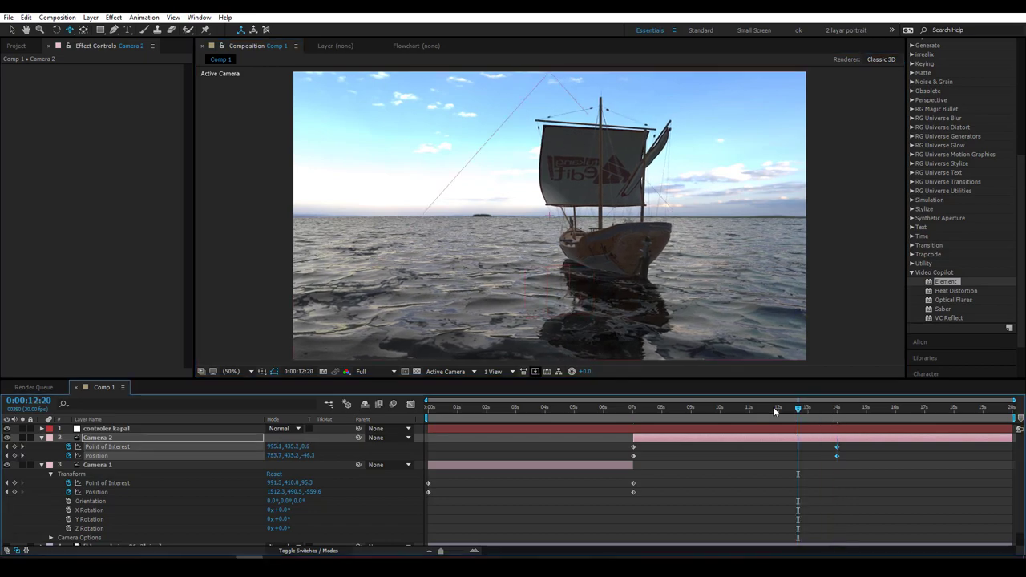
pyautogui.moveTo(755, 412)
pyautogui.mouseDown()
pyautogui.moveTo(683, 410)
pyautogui.moveTo(806, 412)
pyautogui.mouseUp()
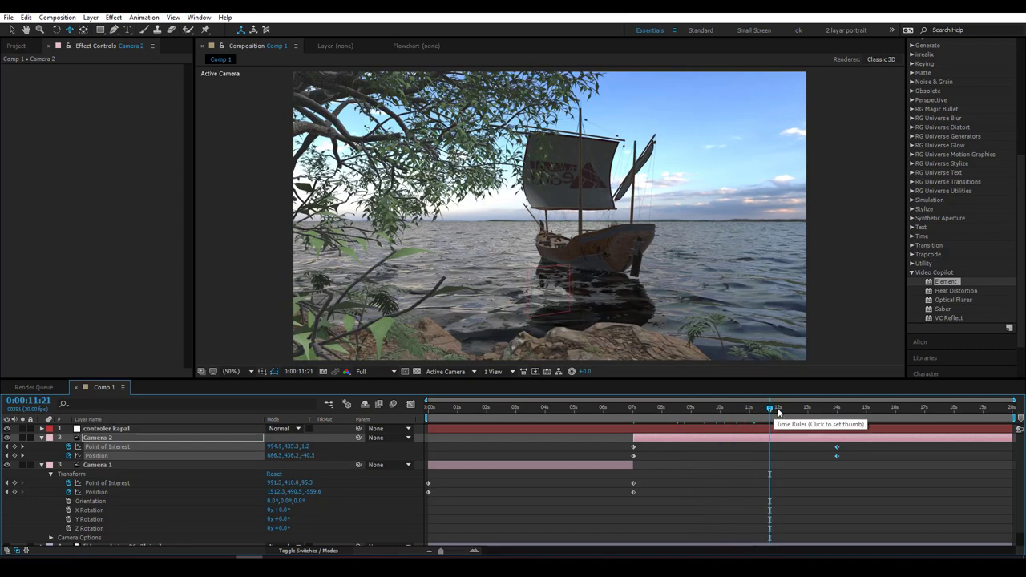
pyautogui.click(836, 413)
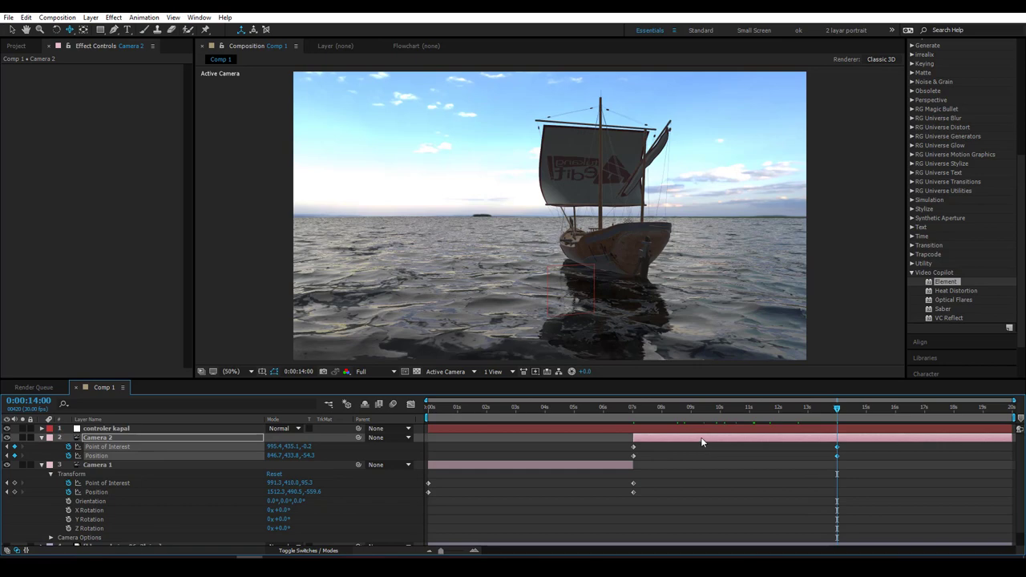
pyautogui.click(702, 439)
# Split Camera 2 at 14:00 and restart Camera 3's Point of Interest and Position keyframes.
pyautogui.click(27, 18)
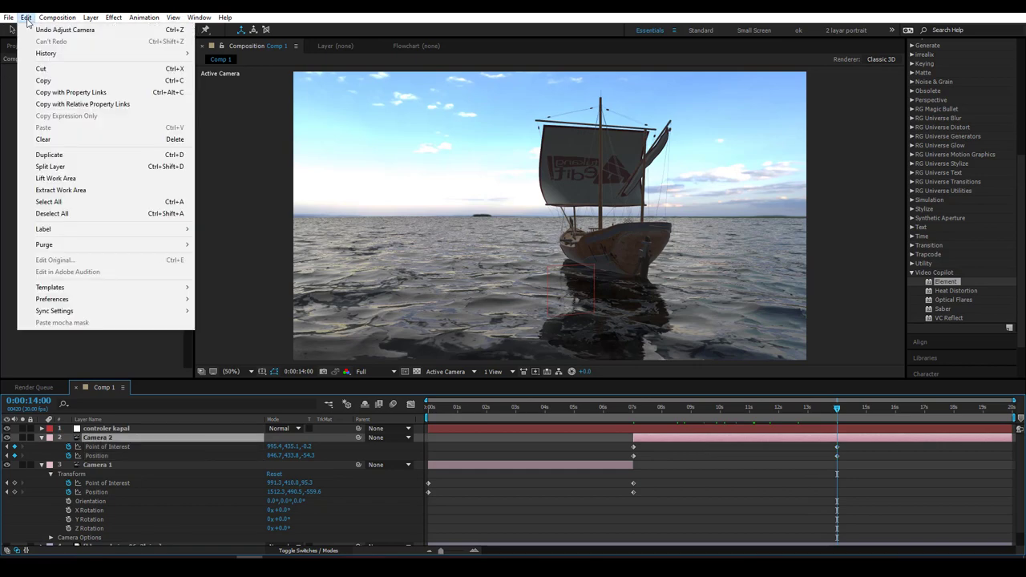
pyautogui.click(48, 162)
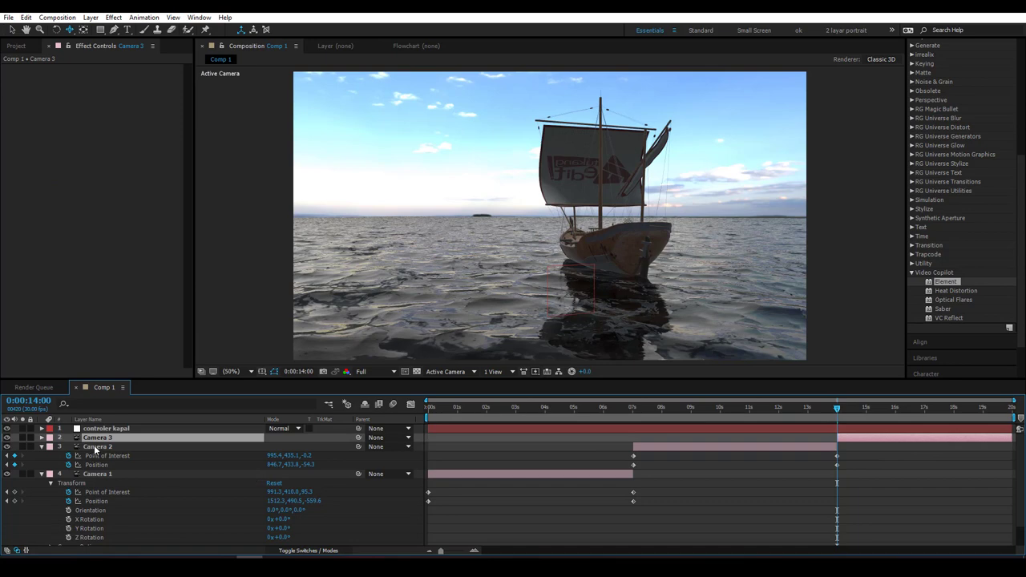
pyautogui.press('u')
pyautogui.click(69, 447)
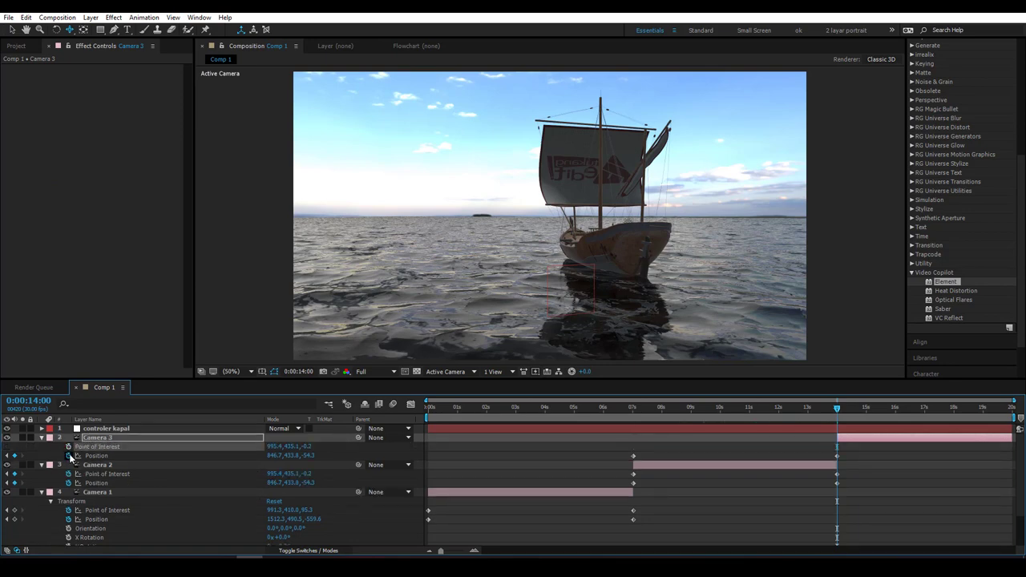
pyautogui.click(68, 455)
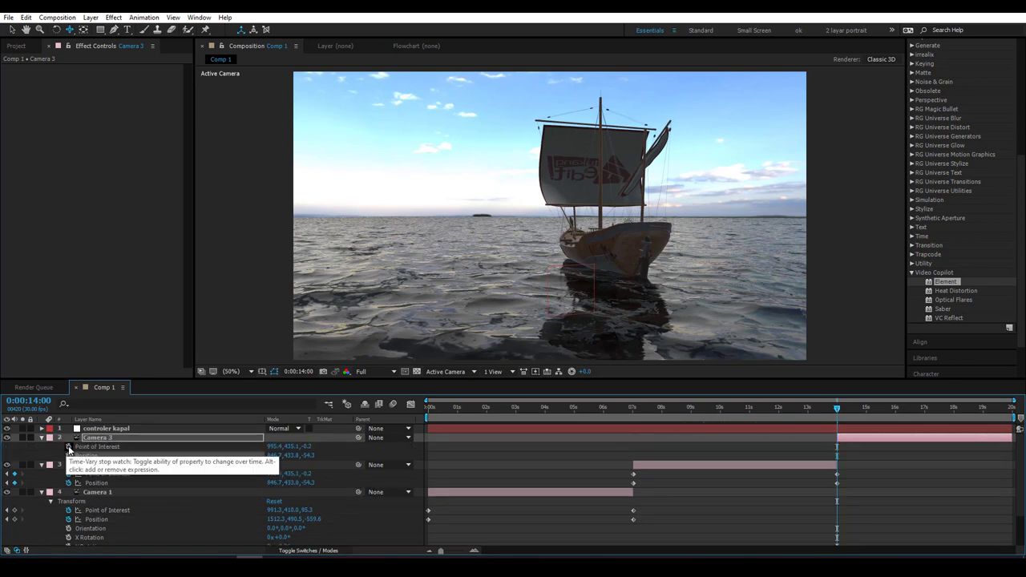
pyautogui.click(69, 445)
pyautogui.click(69, 455)
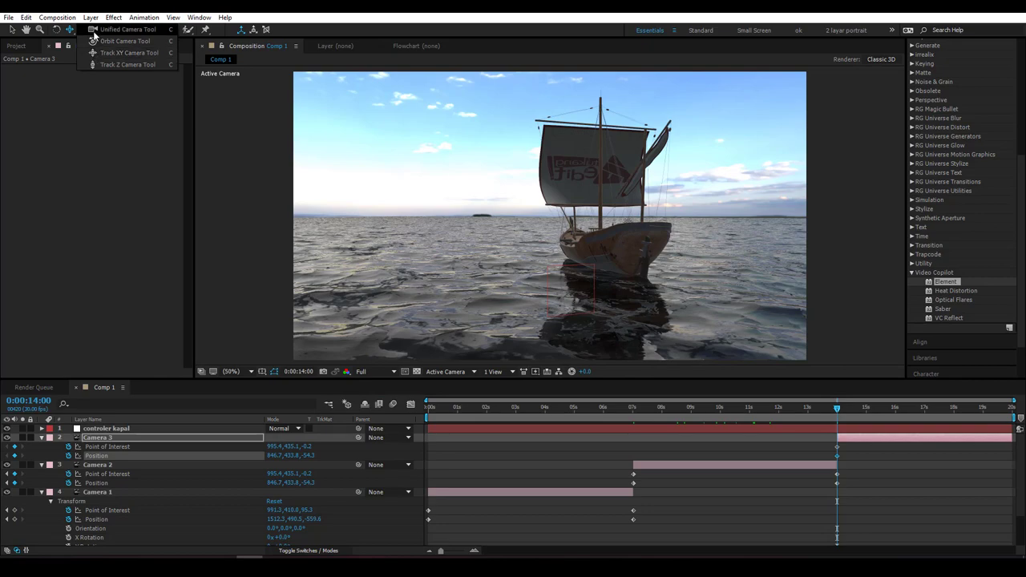
# Orbit and pan Camera 3 to a close, low view of the ship by 19:29.
pyautogui.moveTo(61, 31); pyautogui.dragTo(120, 40)
pyautogui.moveTo(496, 284); pyautogui.dragTo(646, 264)
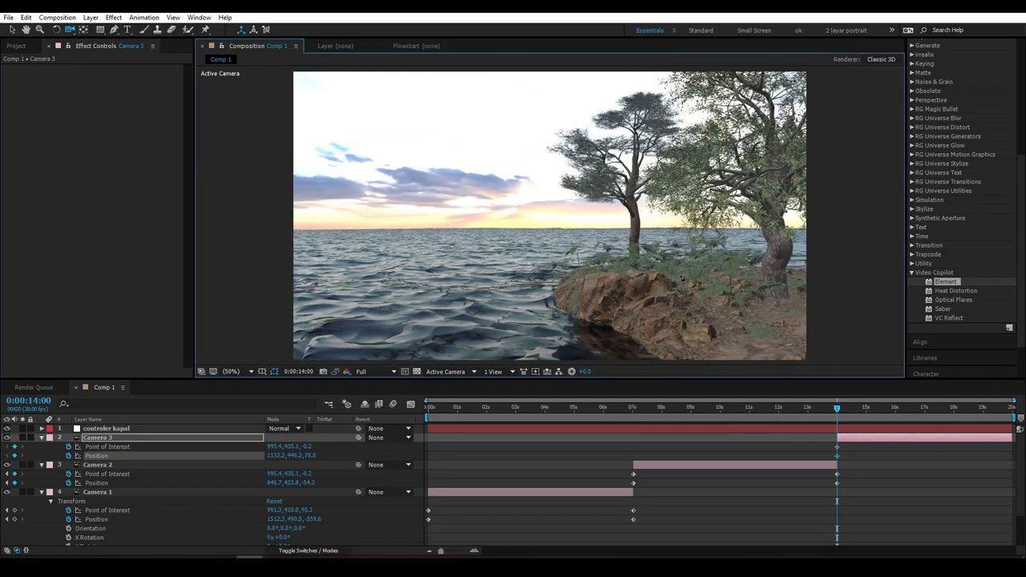
pyautogui.moveTo(566, 273)
pyautogui.mouseDown()
pyautogui.moveTo(553, 350)
pyautogui.moveTo(560, 238)
pyautogui.moveTo(601, 253)
pyautogui.moveTo(590, 257)
pyautogui.mouseUp()
pyautogui.press('c')
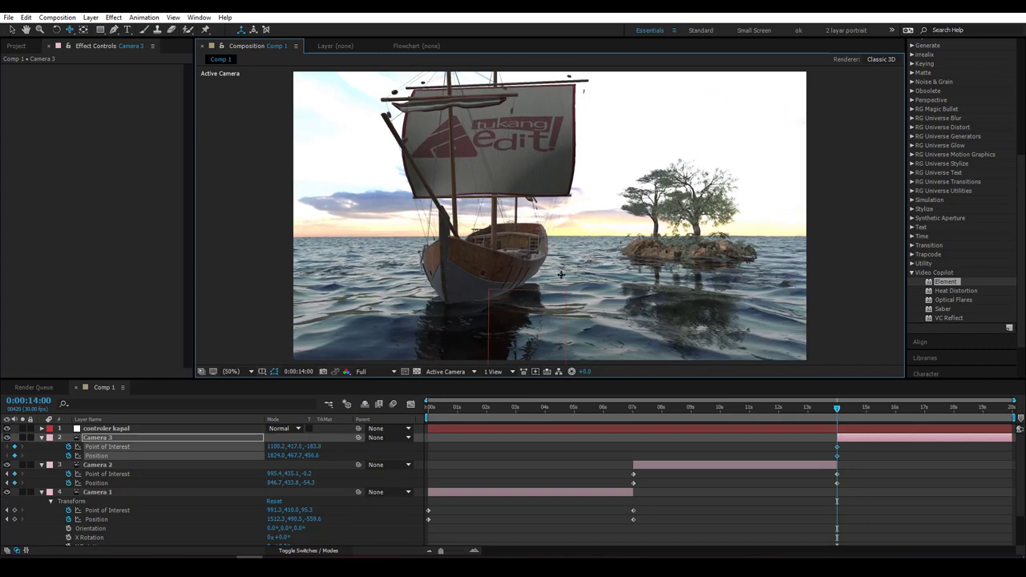
pyautogui.moveTo(560, 270); pyautogui.dragTo(561, 275)
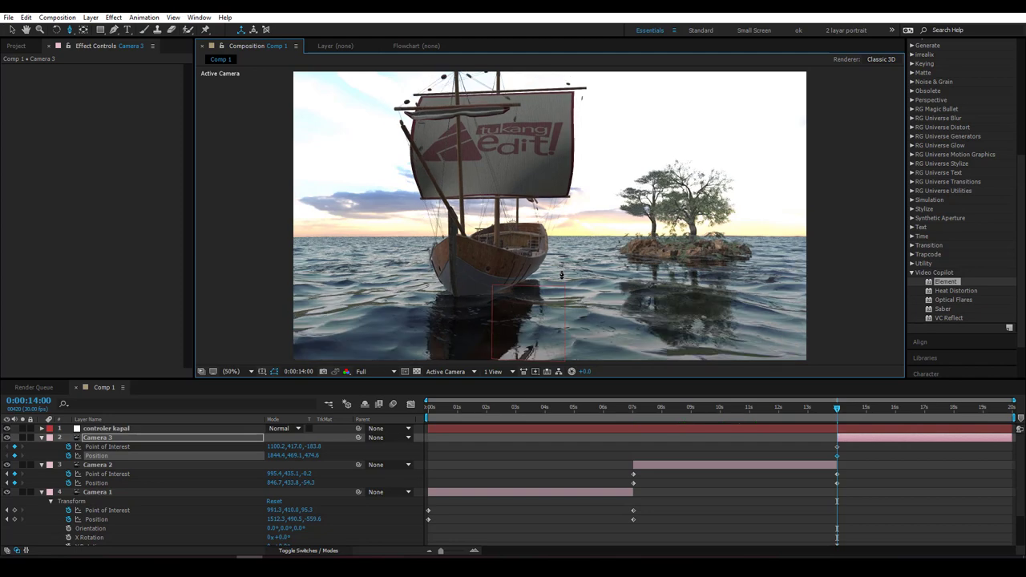
pyautogui.moveTo(858, 411); pyautogui.dragTo(1023, 411)
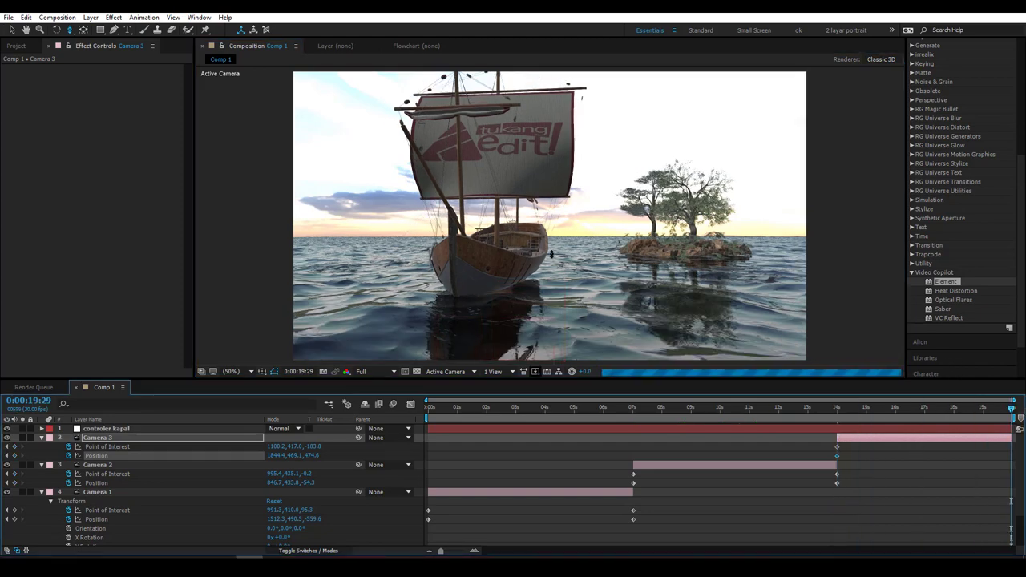
pyautogui.moveTo(520, 260); pyautogui.dragTo(501, 203)
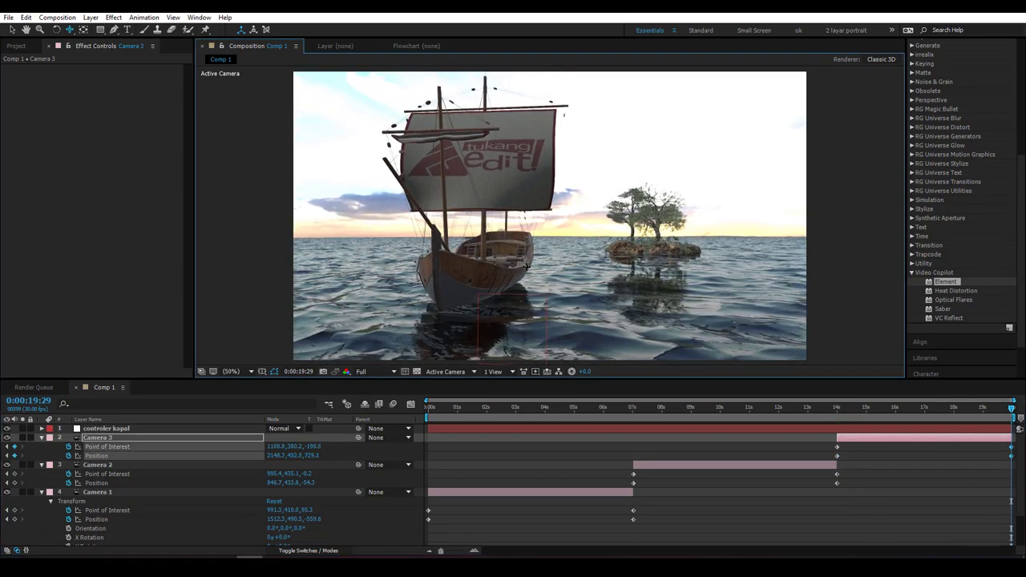
pyautogui.moveTo(517, 255); pyautogui.dragTo(524, 265)
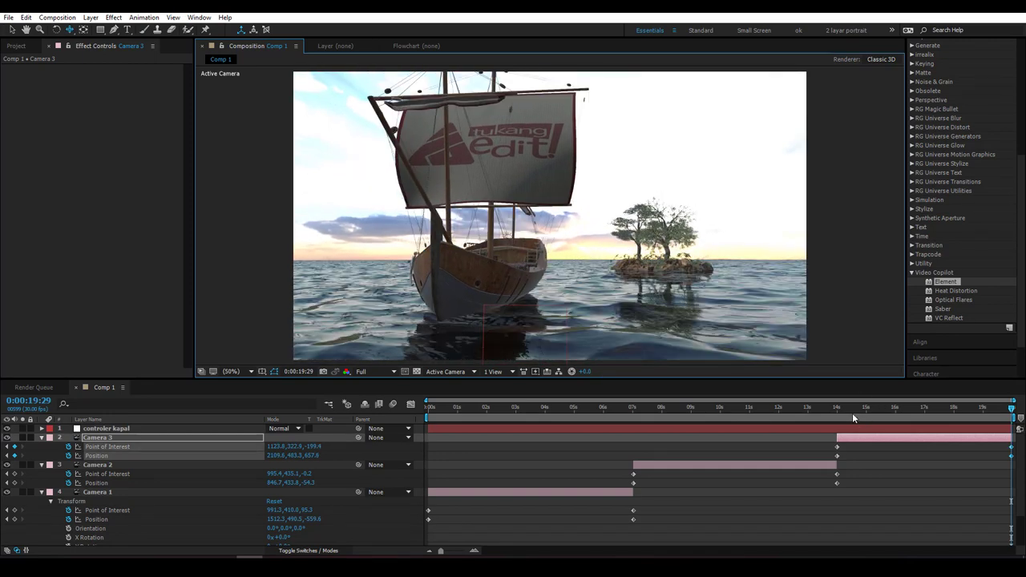
pyautogui.click(424, 409)
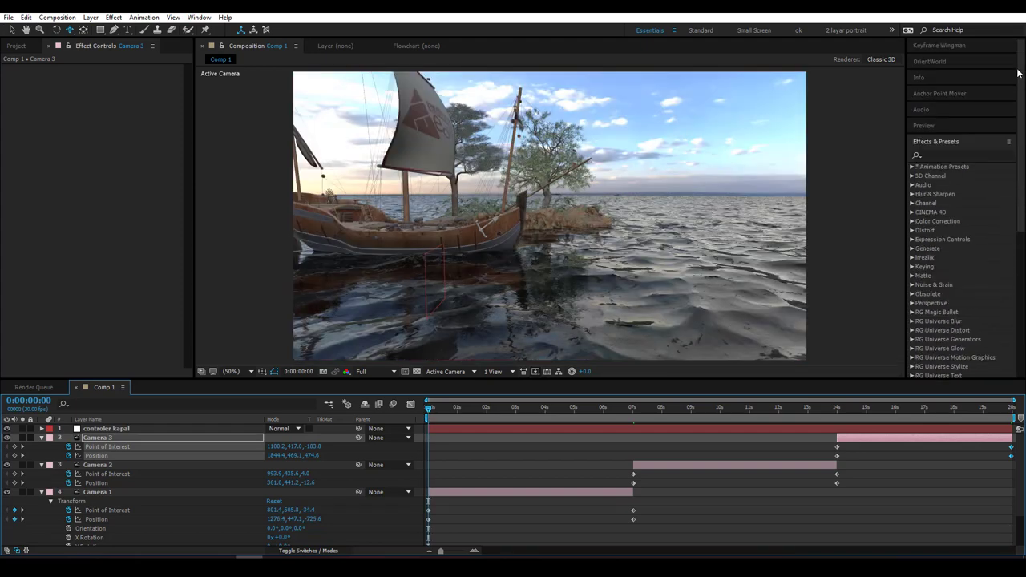
# Play back the three-camera animation and stop it near the start.
pyautogui.click(927, 127)
pyautogui.click(942, 142)
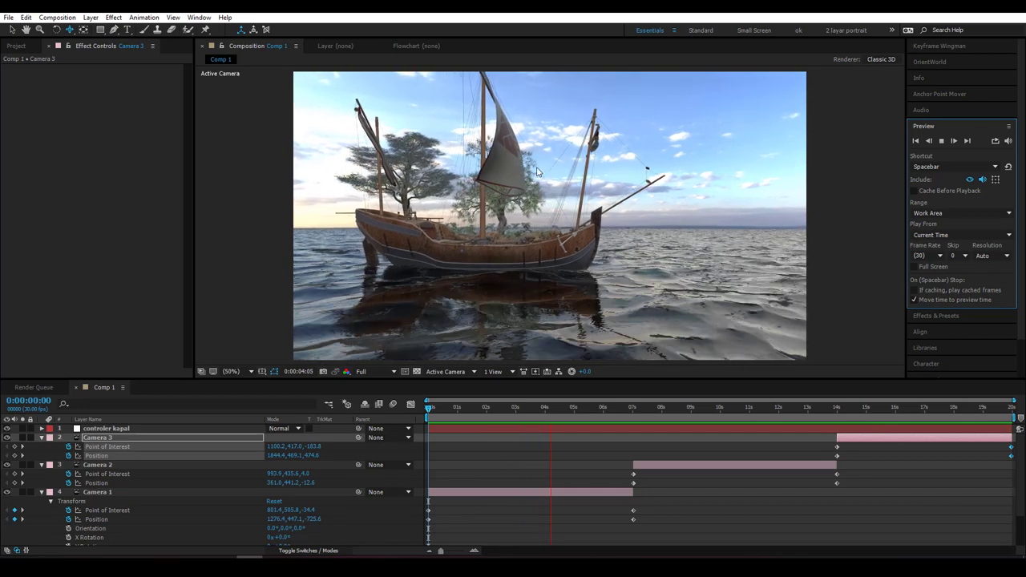
pyautogui.click(492, 409)
pyautogui.click(470, 409)
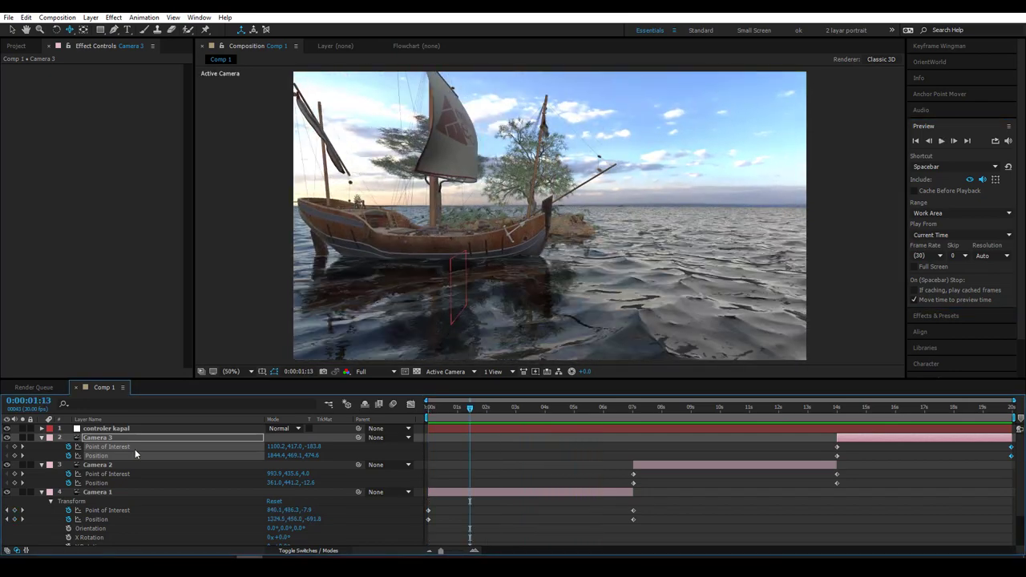
# Collapse all three camera layers and open Element 3D Scene Setup on the element layer.
pyautogui.click(42, 437)
pyautogui.click(42, 447)
pyautogui.click(41, 456)
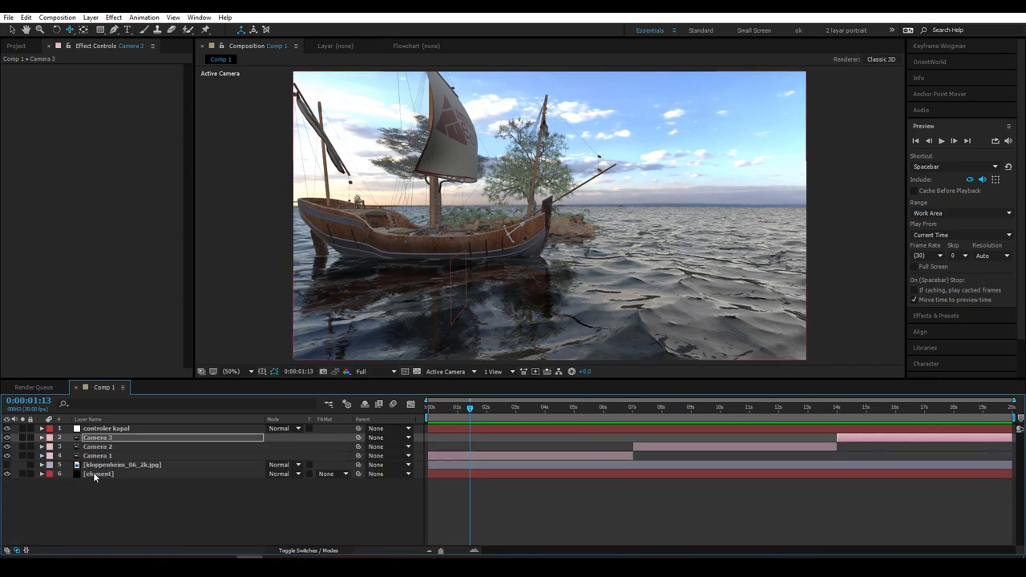
pyautogui.click(93, 473)
pyautogui.click(50, 94)
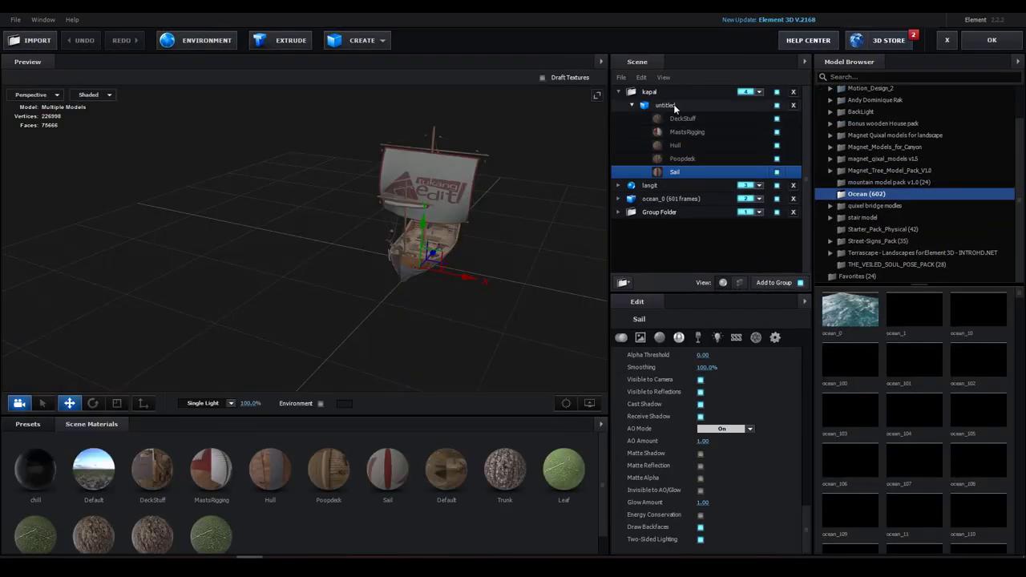
# Duplicate the kapal ship group and assign the copy to group 5.
pyautogui.click(671, 105)
pyautogui.click(632, 105)
pyautogui.click(651, 92)
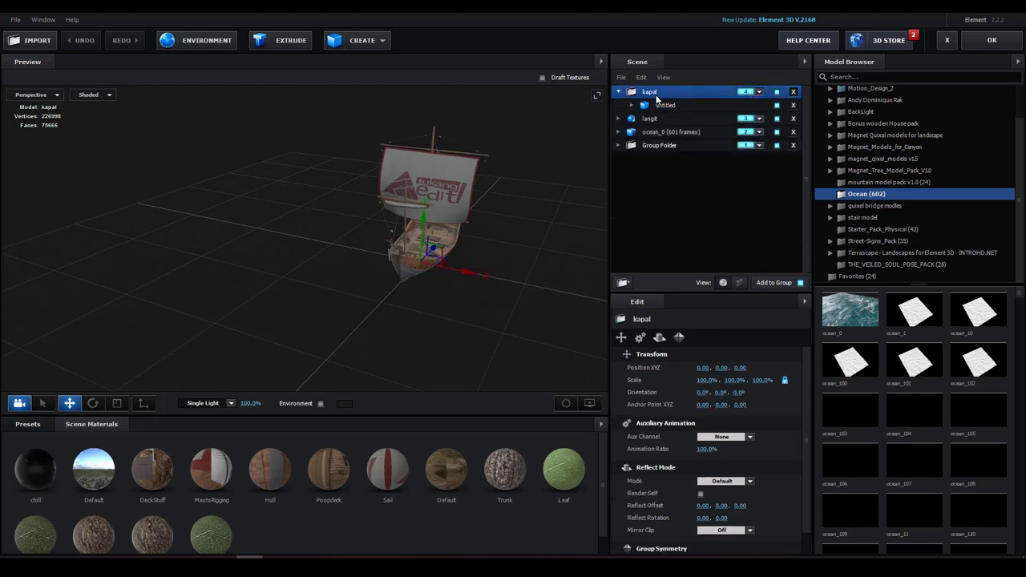
pyautogui.hotkey('ctrl', 'd')
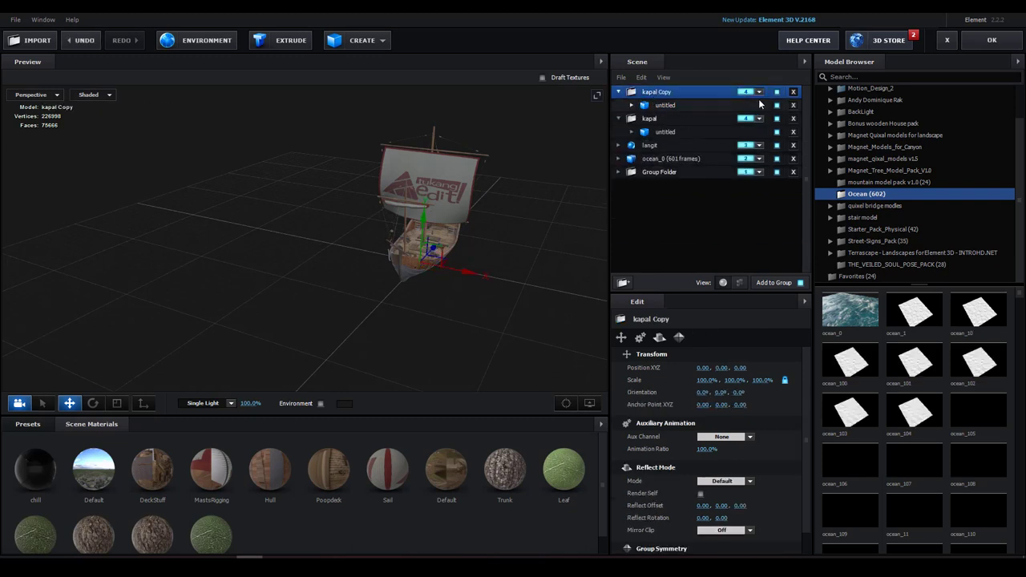
pyautogui.click(759, 92)
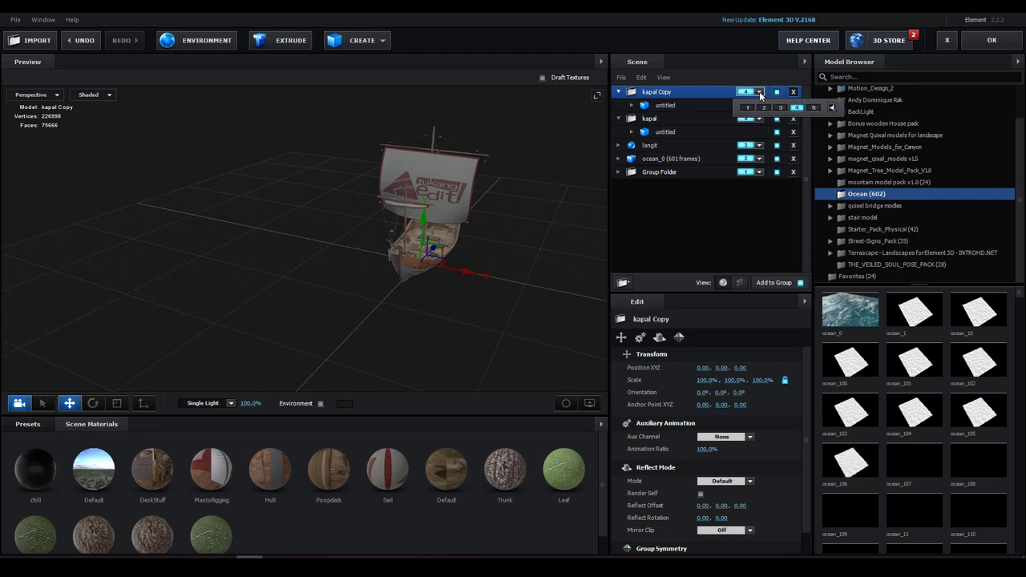
pyautogui.click(812, 108)
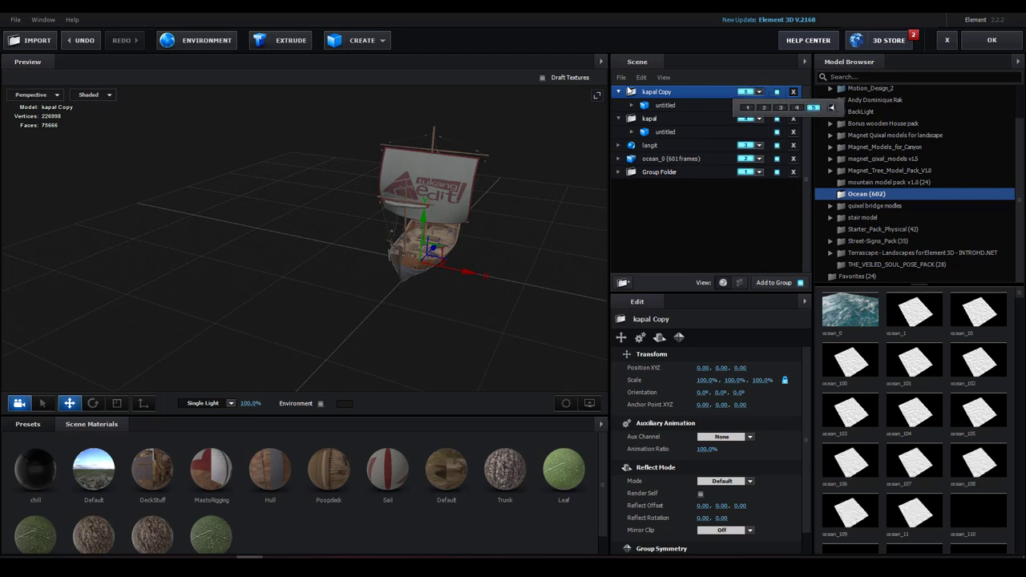
# Hide the copy's DeckStuff, MastsRigging, Hull and Poopdeck materials, leaving only Sail.
pyautogui.click(632, 105)
pyautogui.click(681, 160)
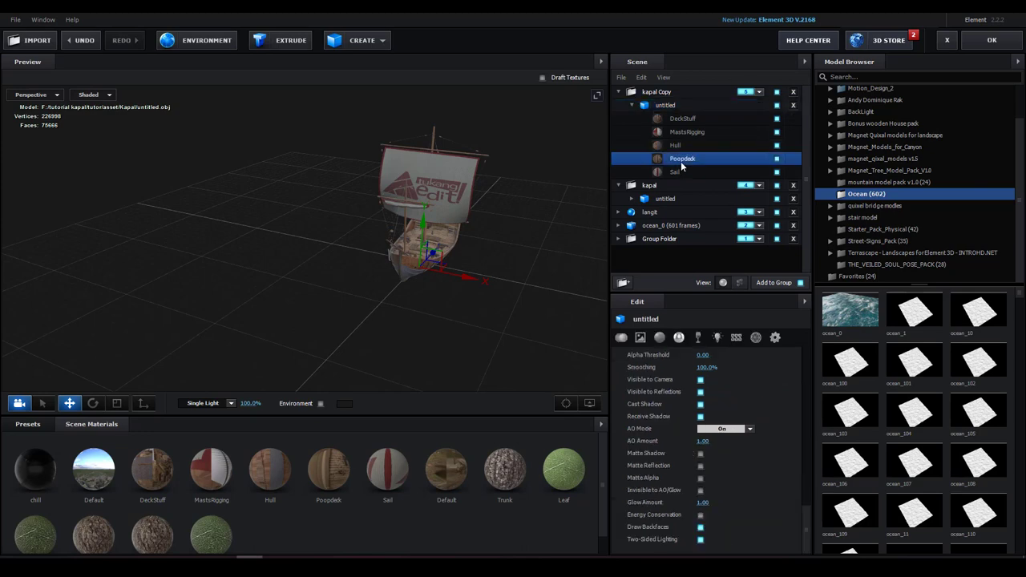
pyautogui.click(689, 120)
pyautogui.click(737, 130)
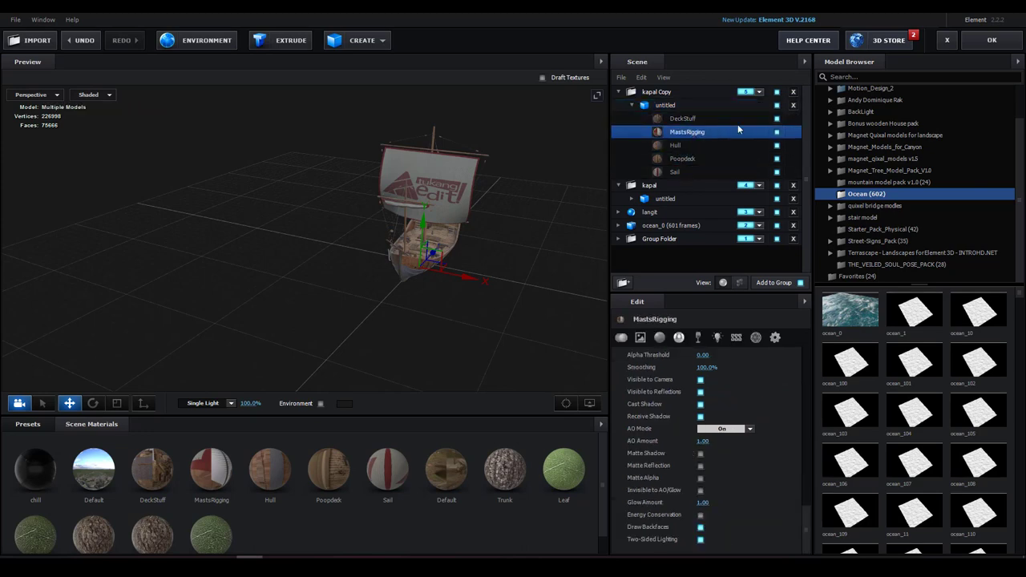
pyautogui.click(777, 145)
pyautogui.click(777, 158)
pyautogui.click(708, 171)
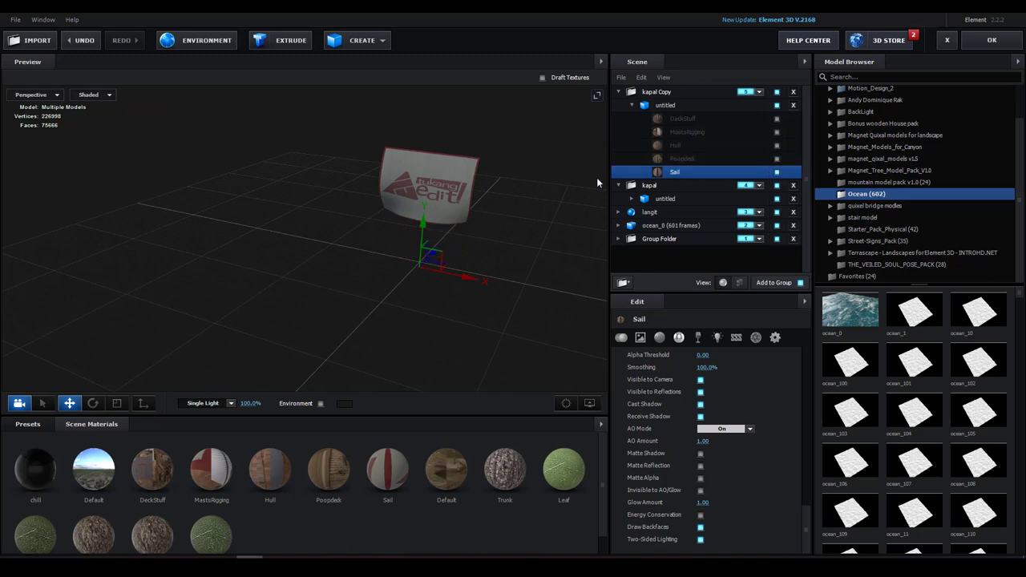
# Hide the Sail material on the original kapal ship.
pyautogui.click(619, 186)
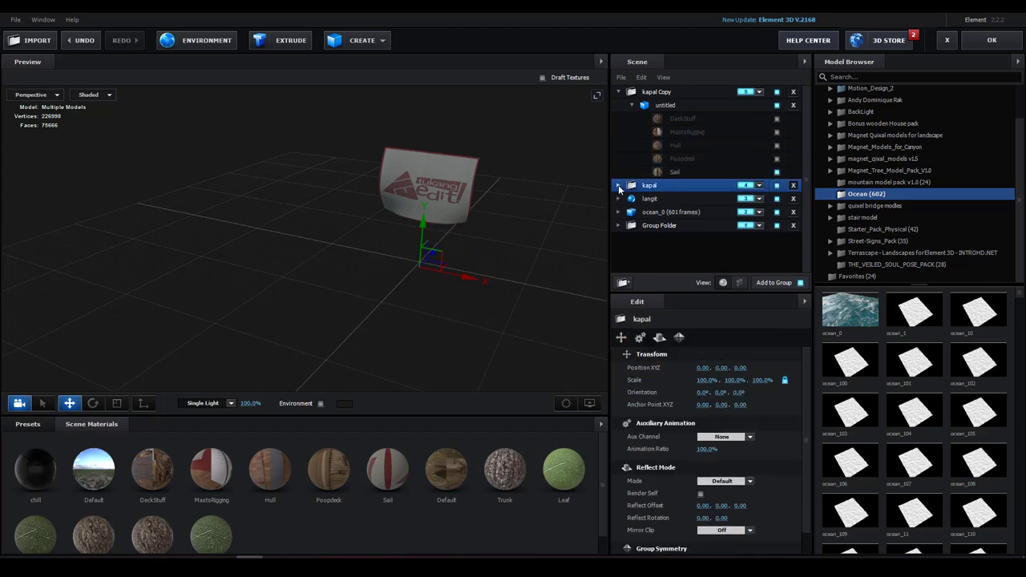
pyautogui.click(619, 186)
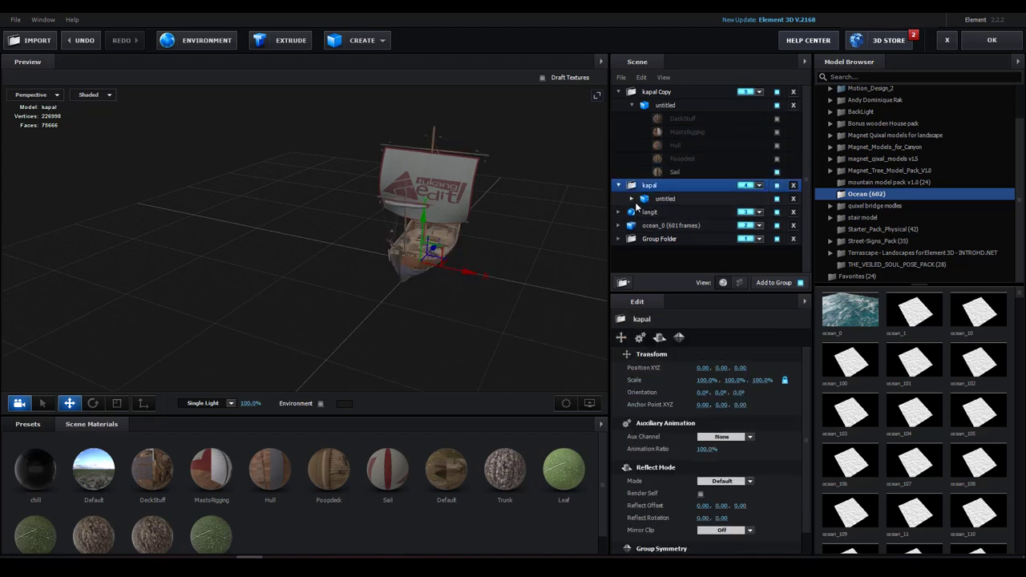
pyautogui.click(632, 198)
pyautogui.click(683, 264)
pyautogui.scroll(-2, 705, 263)
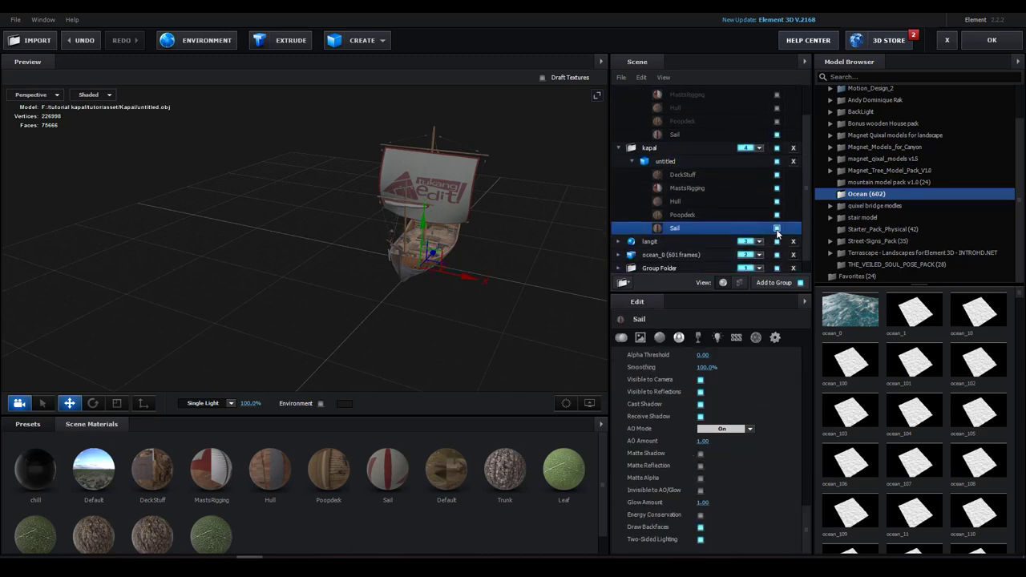
pyautogui.click(776, 228)
pyautogui.scroll(3, 708, 216)
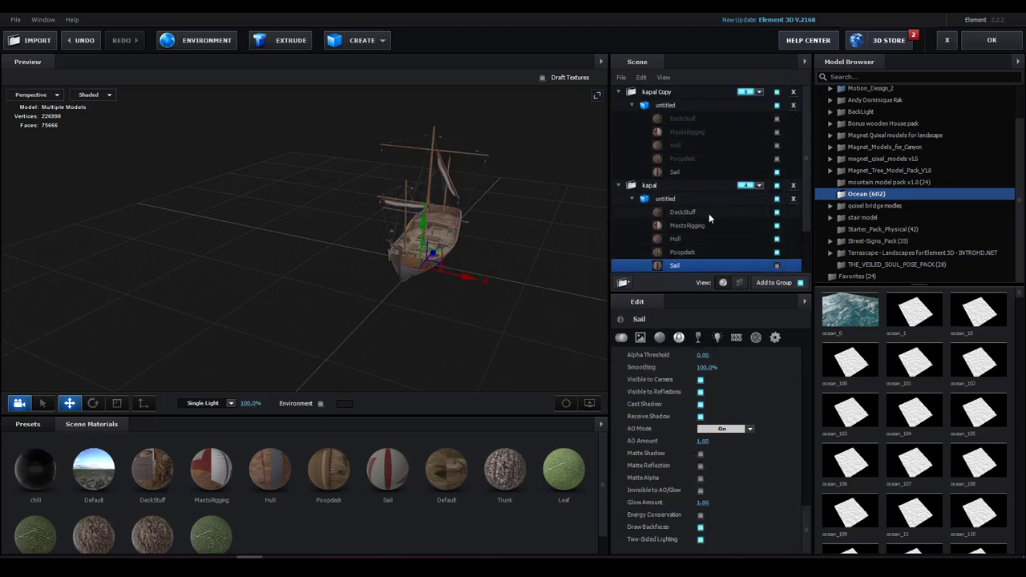
pyautogui.click(633, 200)
pyautogui.click(659, 187)
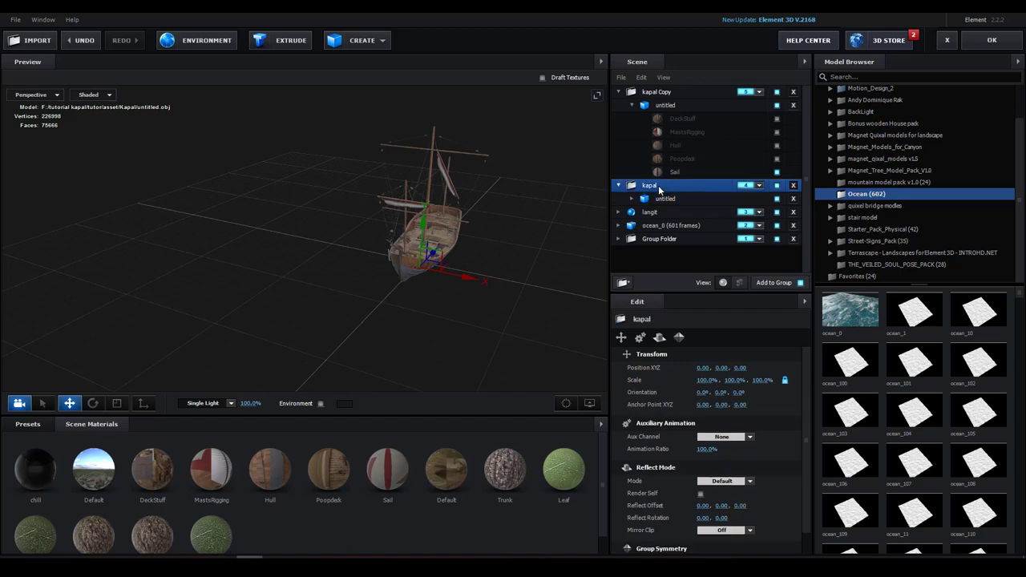
# Rename the kapal Copy group to 'layar' and collapse both groups.
pyautogui.click(669, 94)
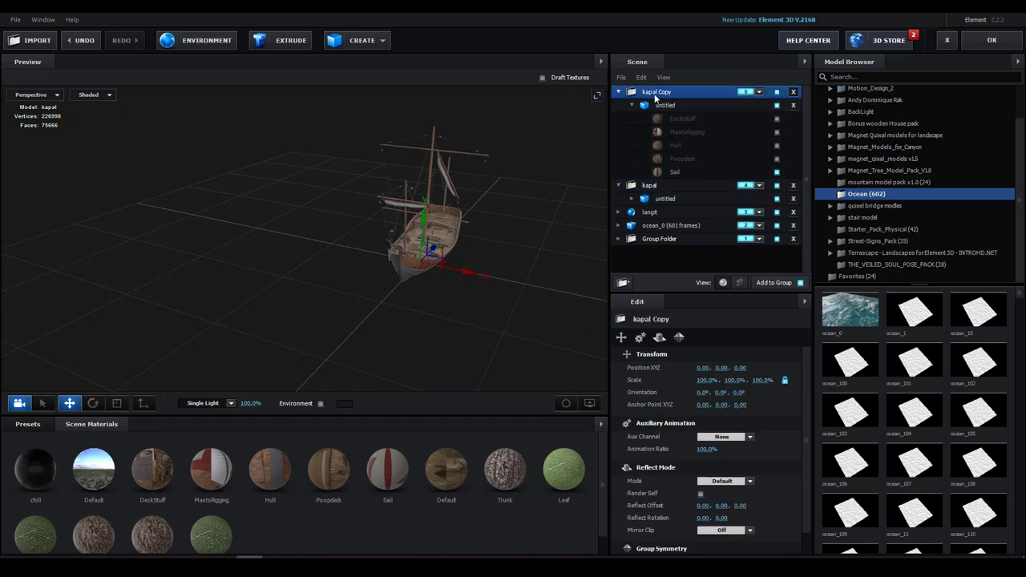
pyautogui.rightClick(656, 93)
pyautogui.click(683, 170)
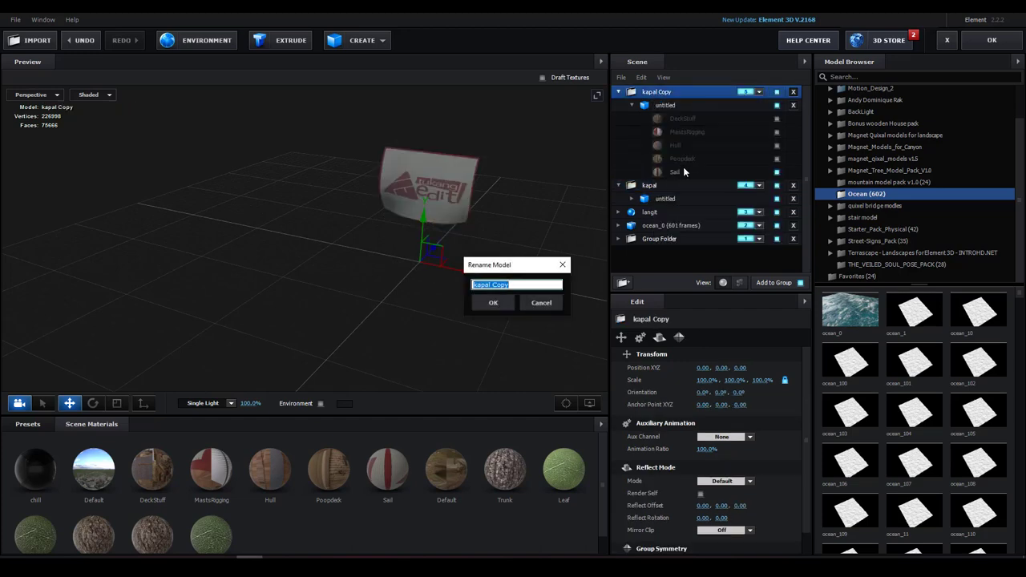
pyautogui.press('BackSpace')
pyautogui.write('r')
pyautogui.press('Return')
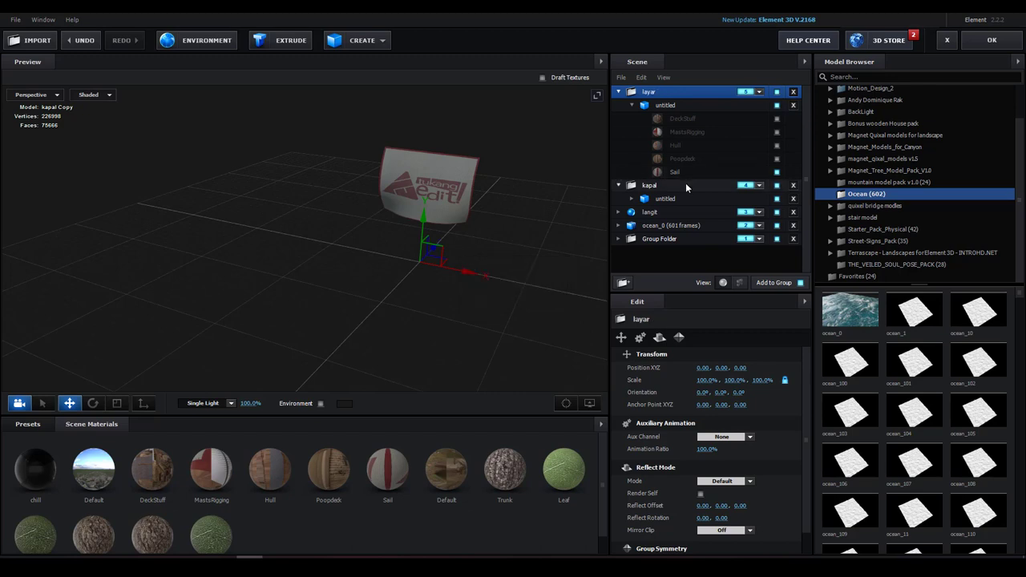
pyautogui.click(619, 92)
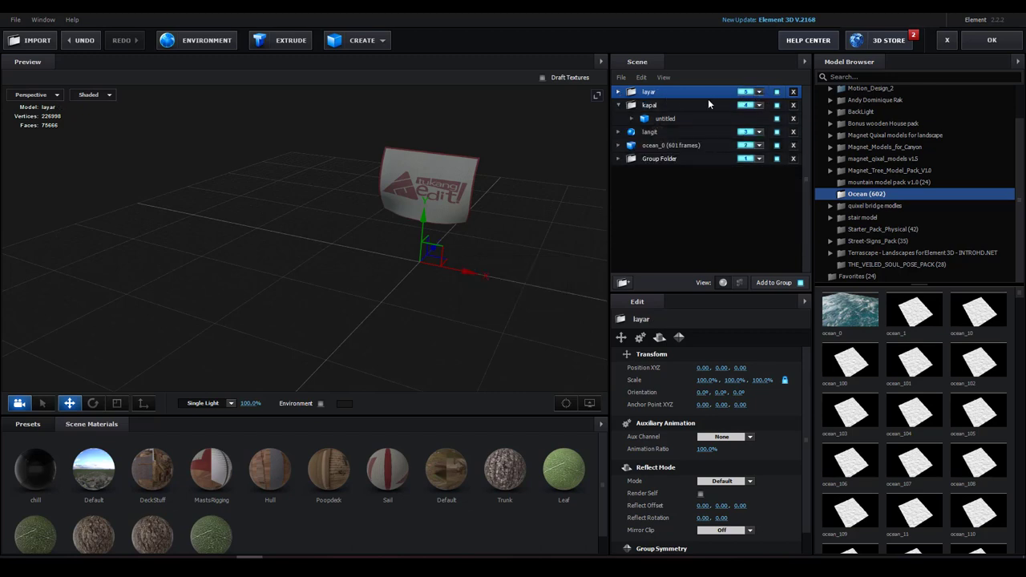
pyautogui.click(657, 108)
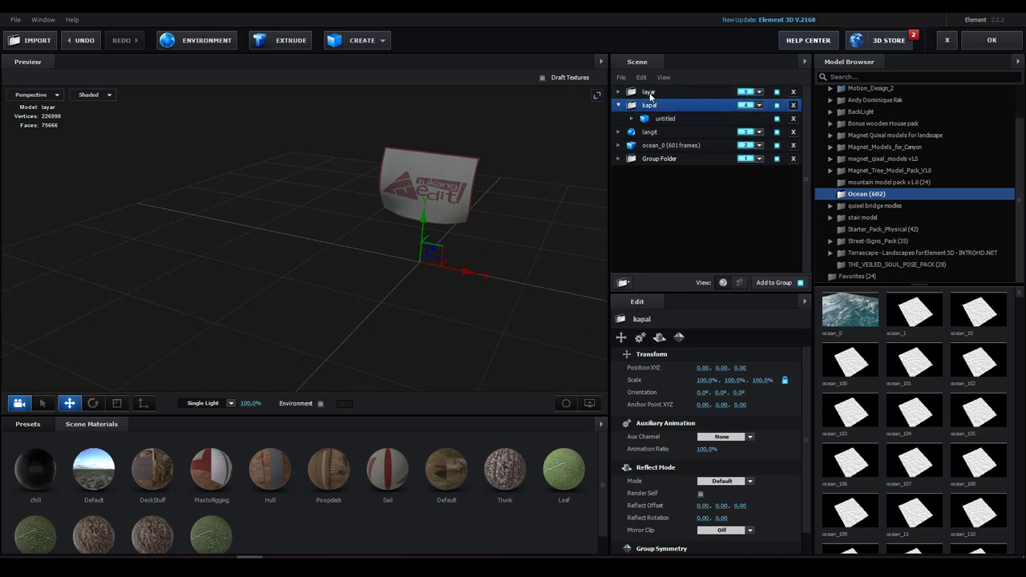
pyautogui.click(618, 106)
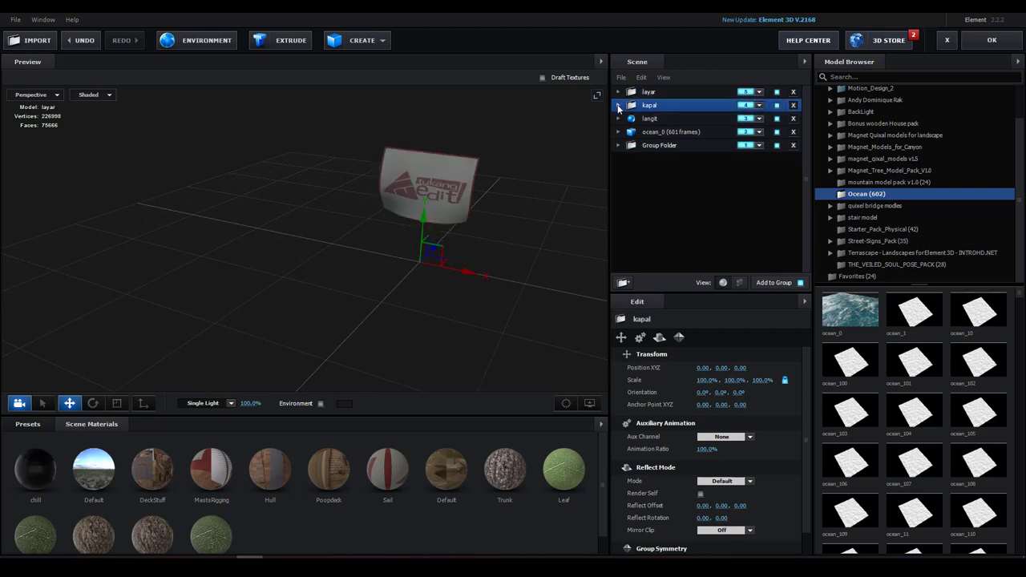
# Back in the composition at frame 0, copy Group 4's settings and paste them into Group 5.
pyautogui.click(979, 44)
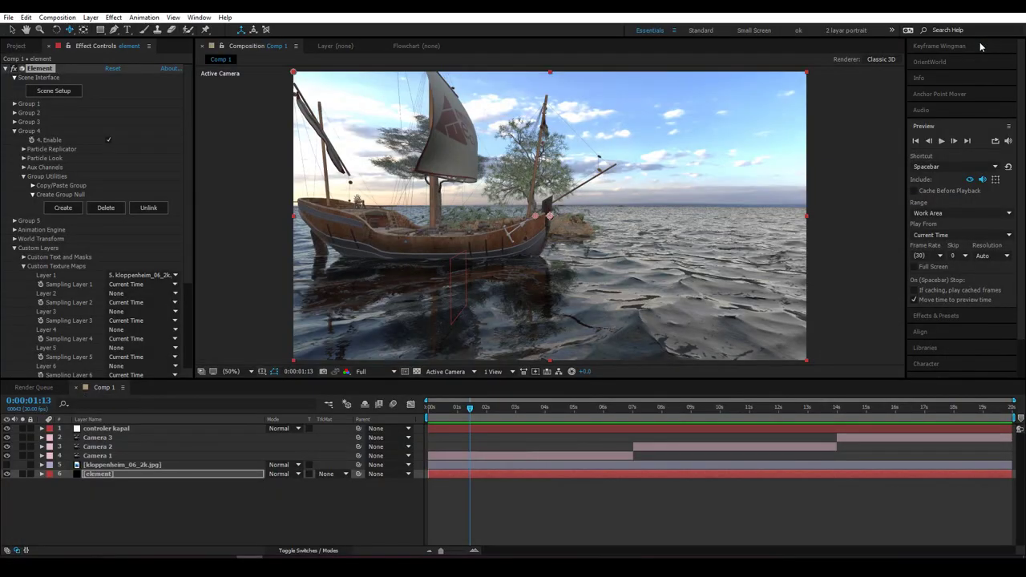
pyautogui.click(431, 410)
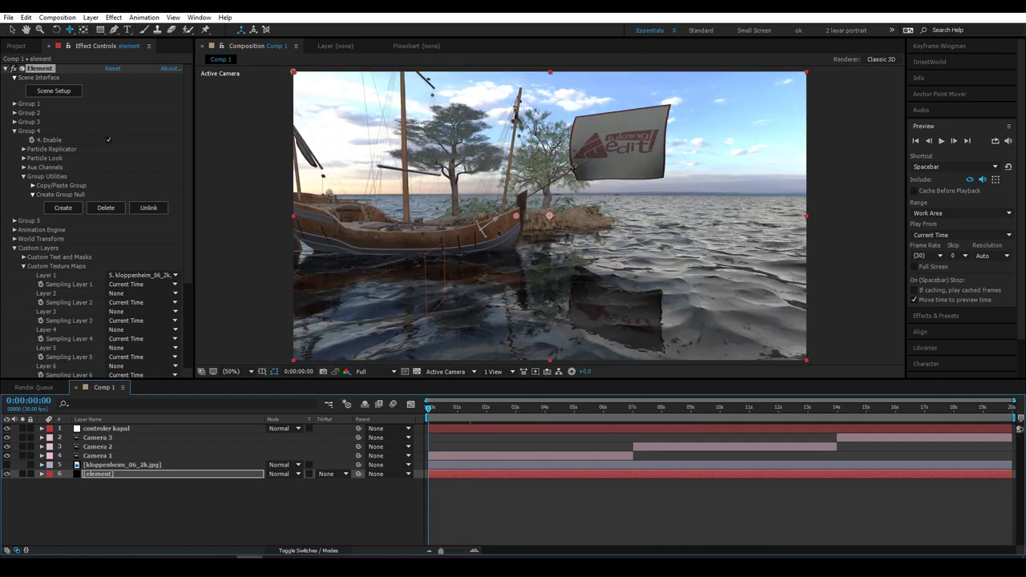
pyautogui.click(12, 30)
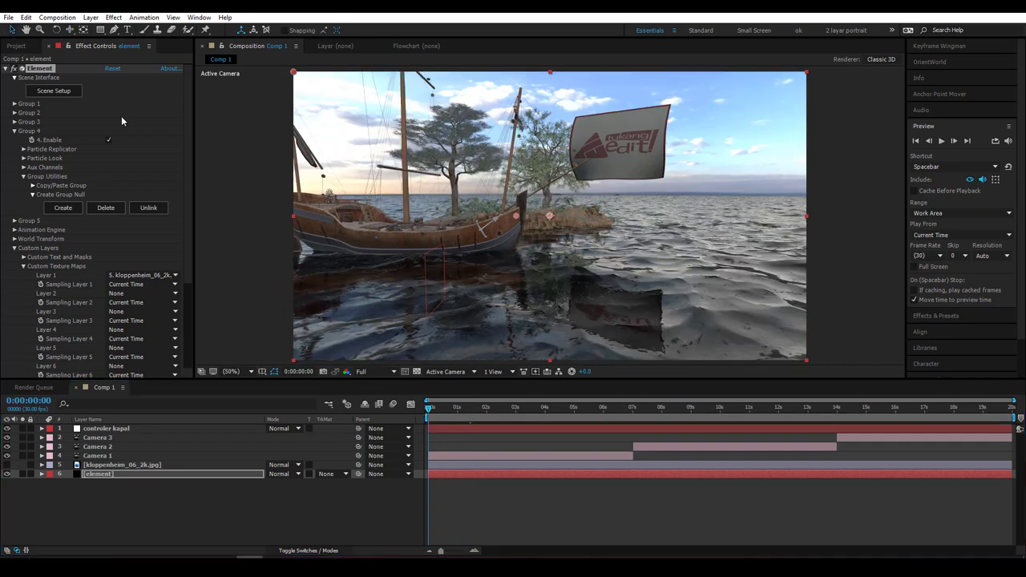
pyautogui.click(31, 135)
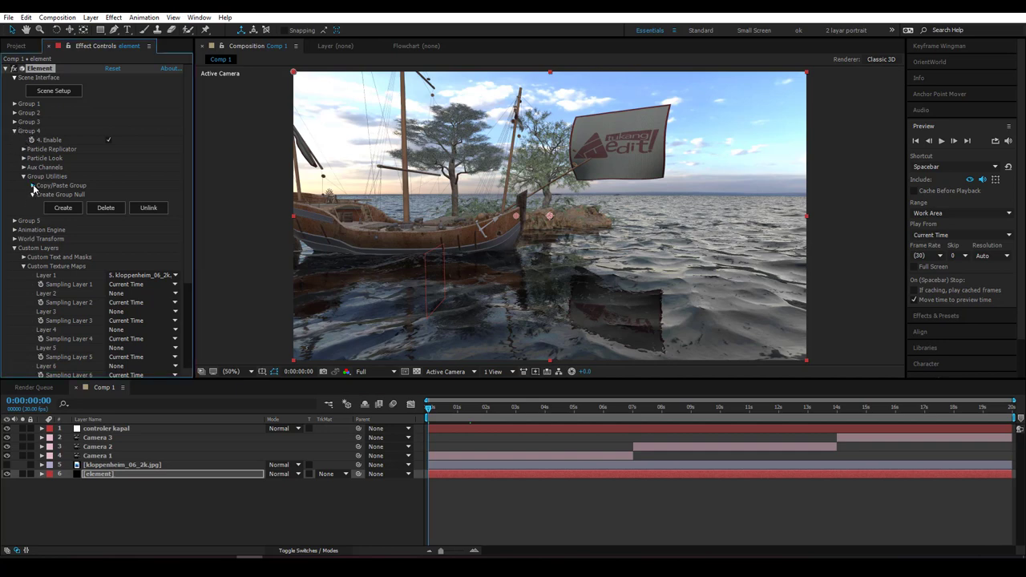
pyautogui.click(33, 187)
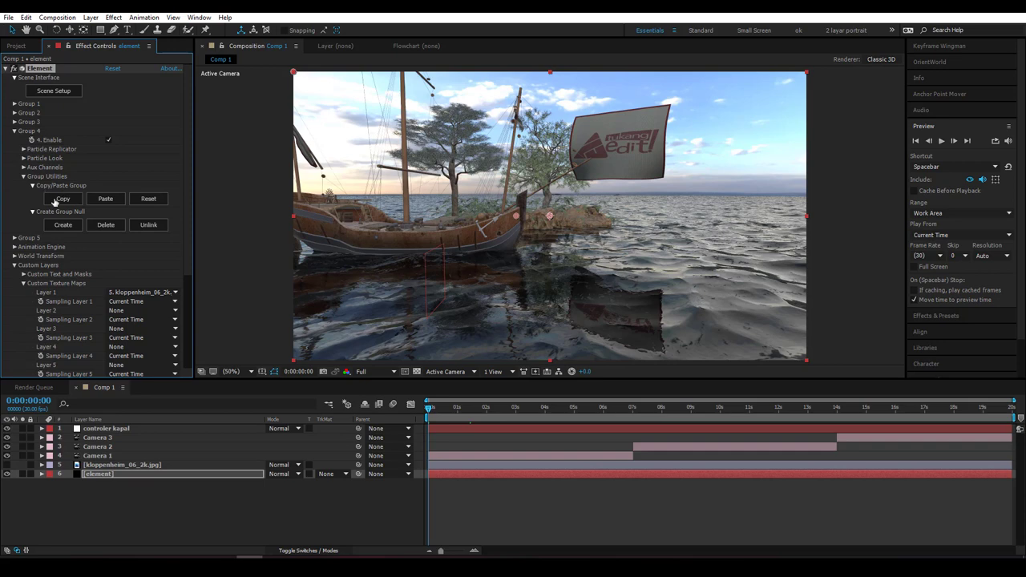
pyautogui.click(57, 201)
pyautogui.click(15, 238)
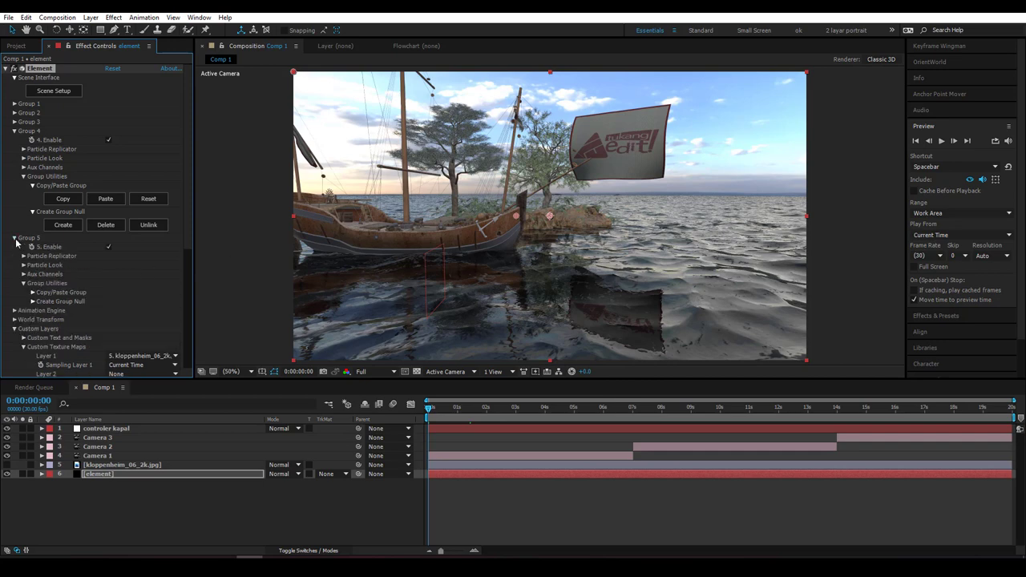
pyautogui.click(32, 292)
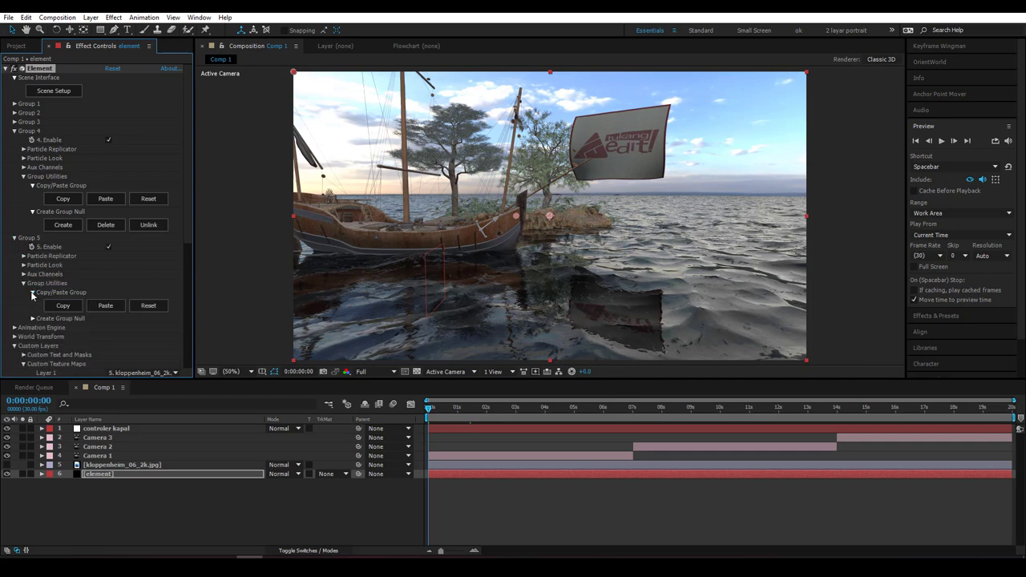
pyautogui.click(104, 307)
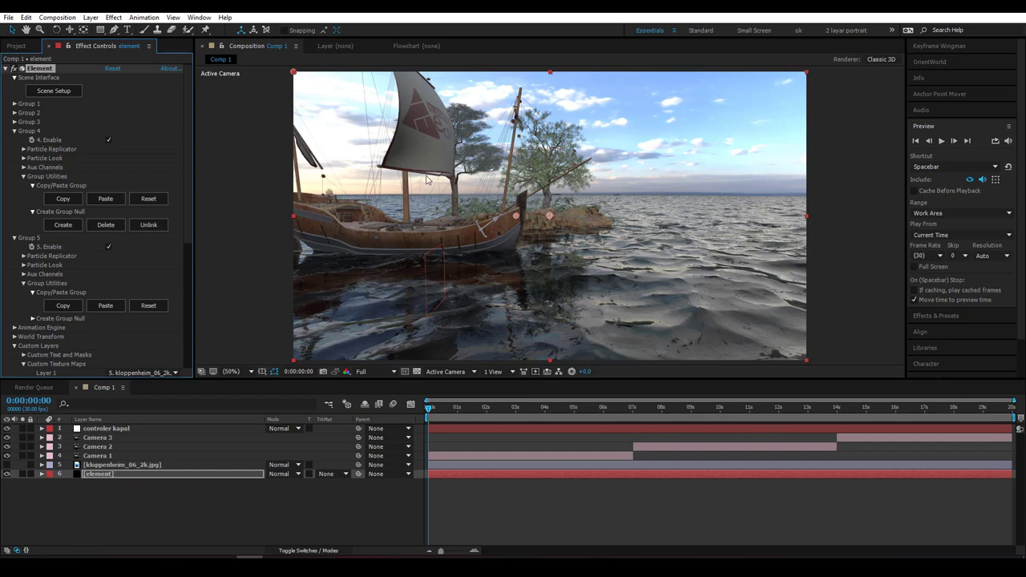
# Create a 3D null for Group 5 from the element layer's settings.
pyautogui.click(93, 429)
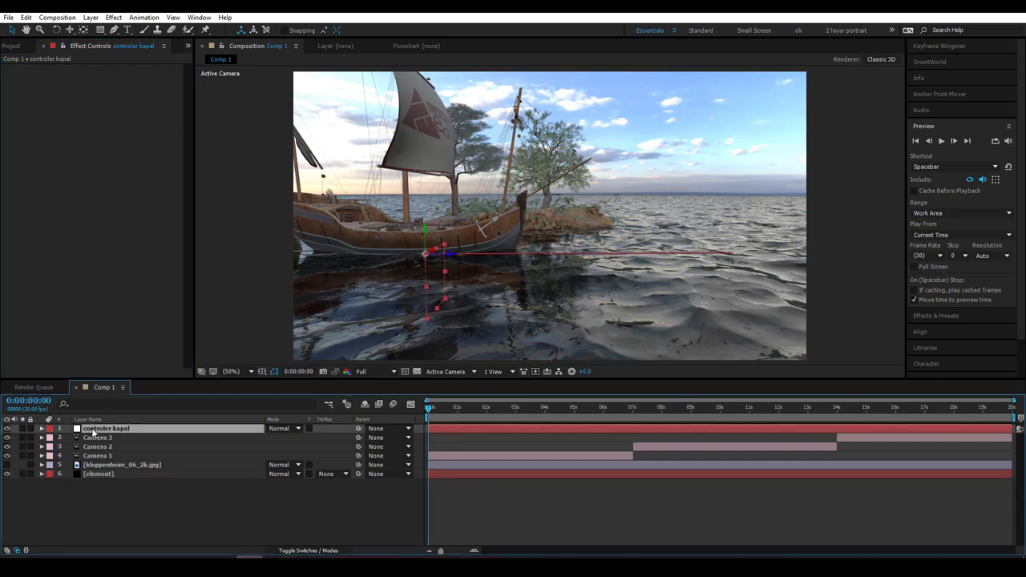
pyautogui.click(97, 474)
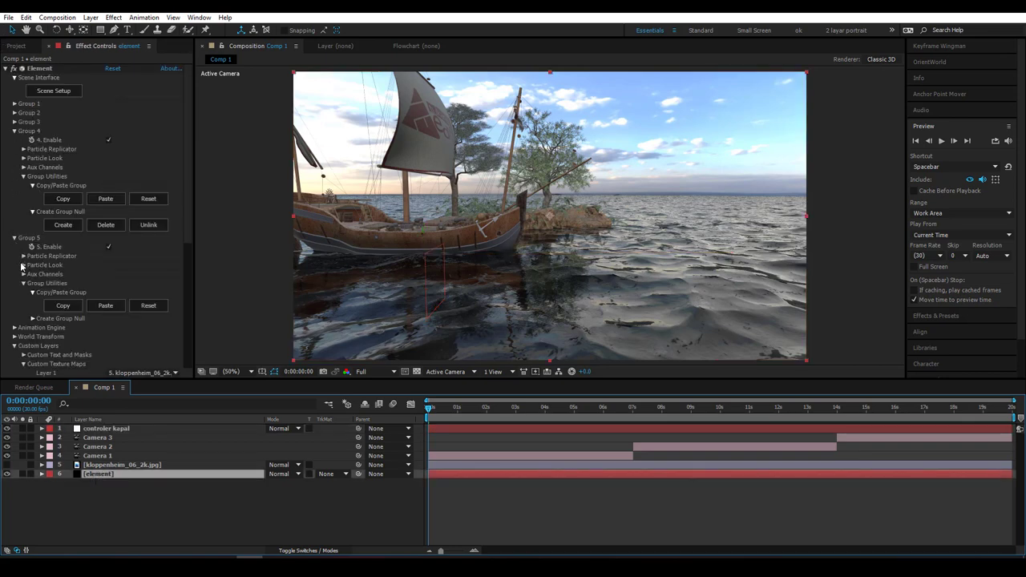
pyautogui.scroll(-1, 62, 295)
pyautogui.click(33, 295)
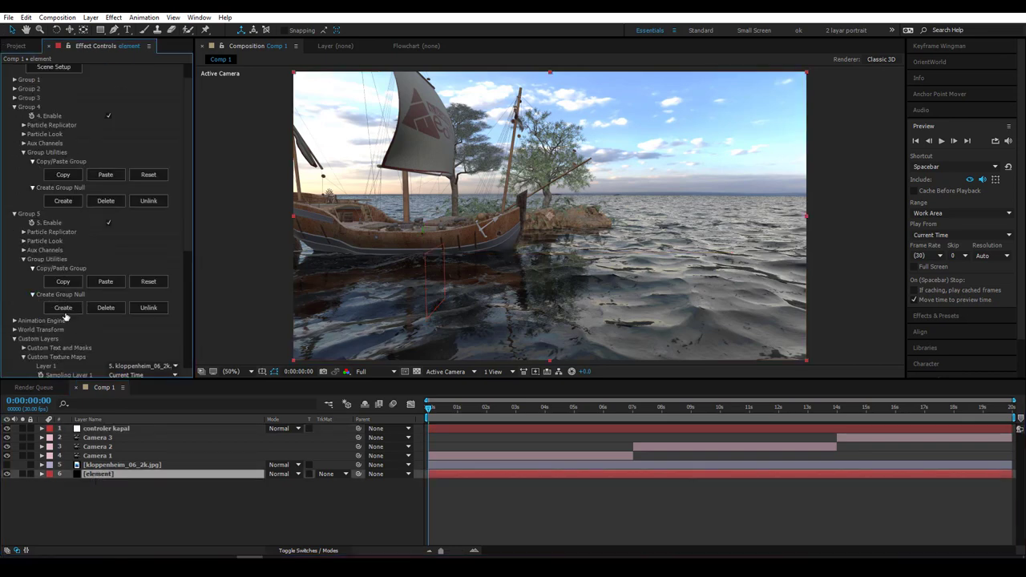
pyautogui.click(62, 308)
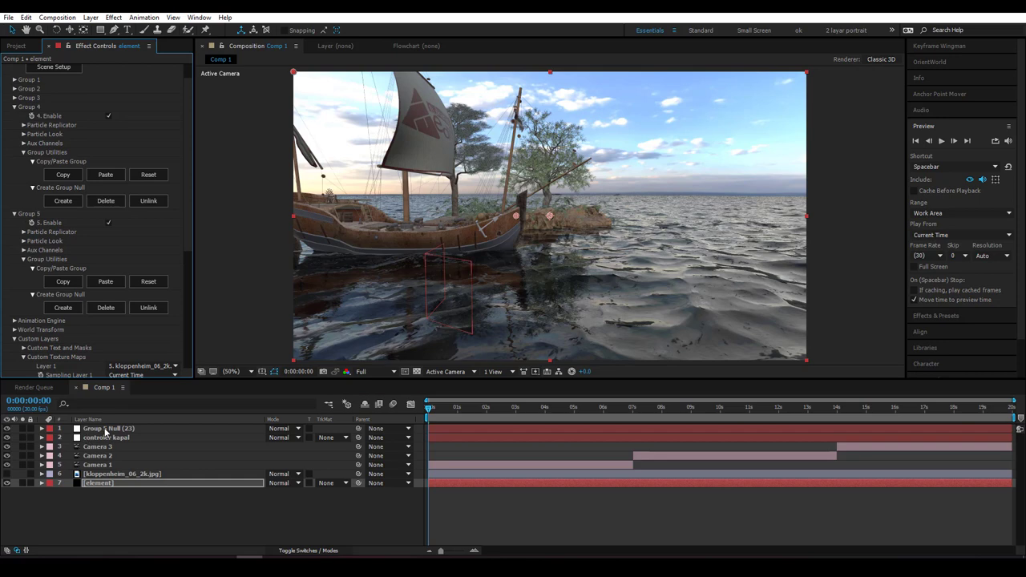
# Rename the Group 5 Null layer to 'controler layar'.
pyautogui.click(106, 430)
pyautogui.click(113, 438)
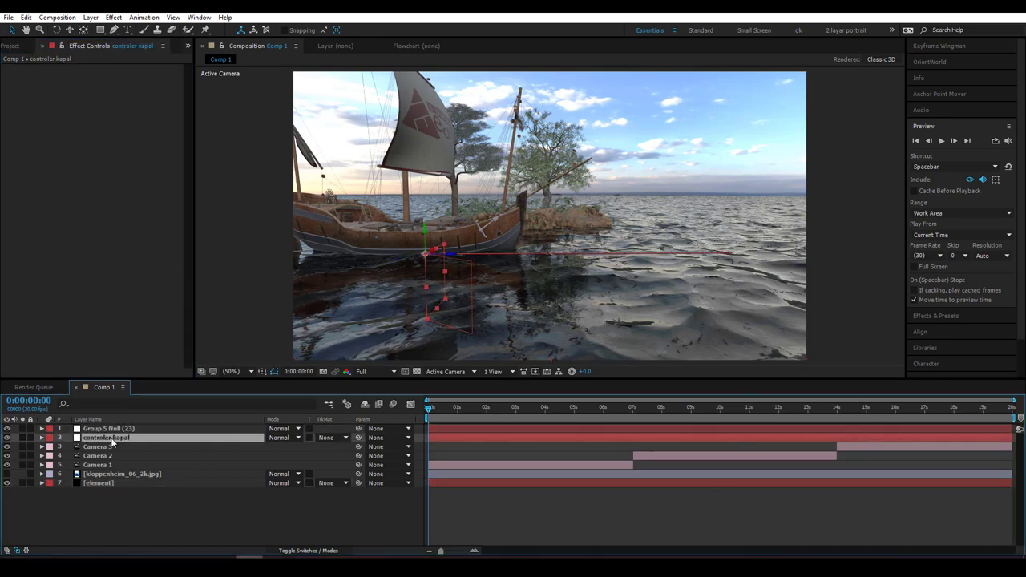
pyautogui.click(120, 430)
pyautogui.click(109, 439)
pyautogui.click(116, 431)
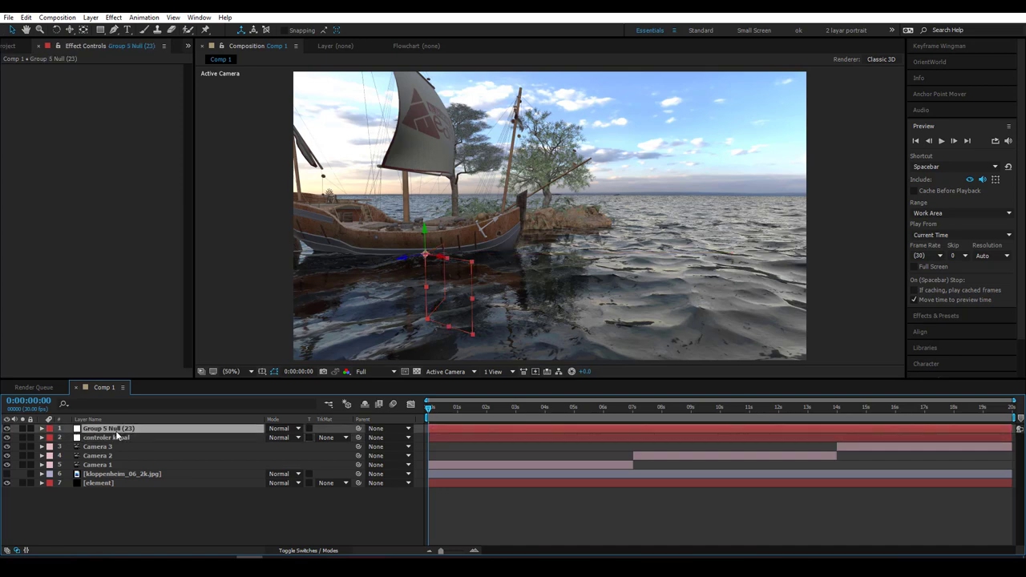
pyautogui.press('Return')
pyautogui.write('controle')
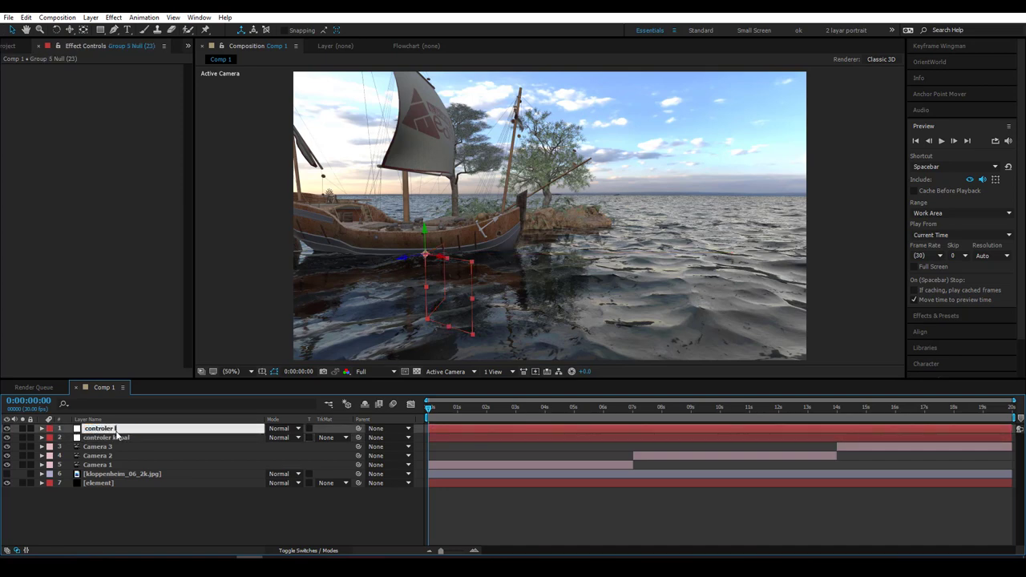
pyautogui.write('r')
pyautogui.press('Return')
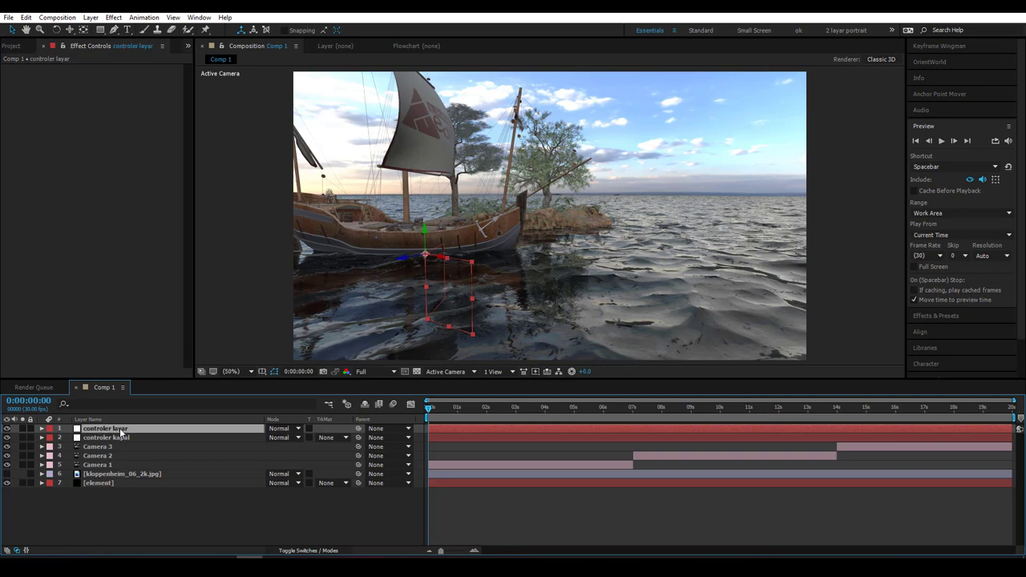
# Parent controler layar to controler kapal.
pyautogui.moveTo(358, 428); pyautogui.dragTo(122, 441)
pyautogui.click(97, 440)
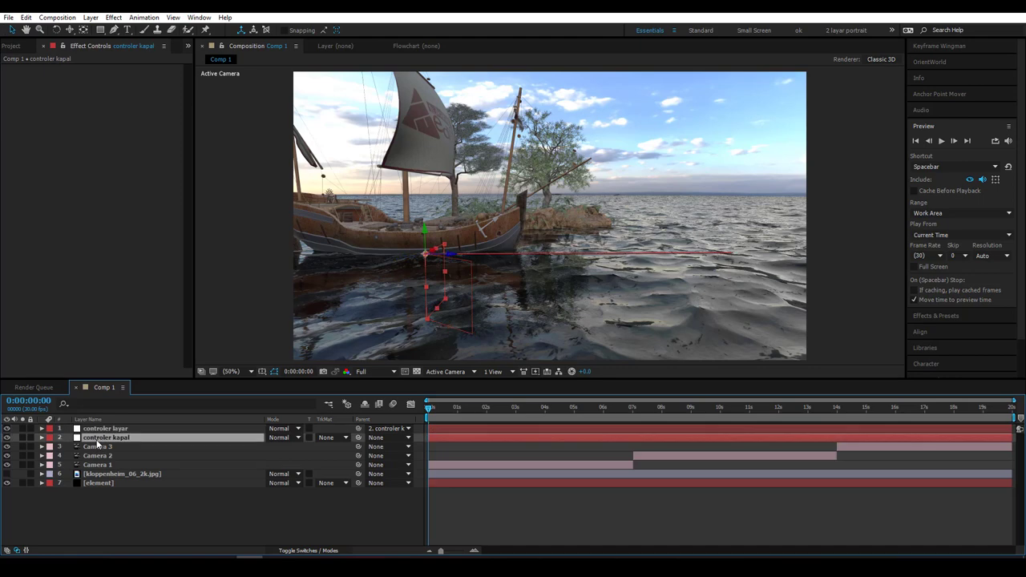
pyautogui.press('p')
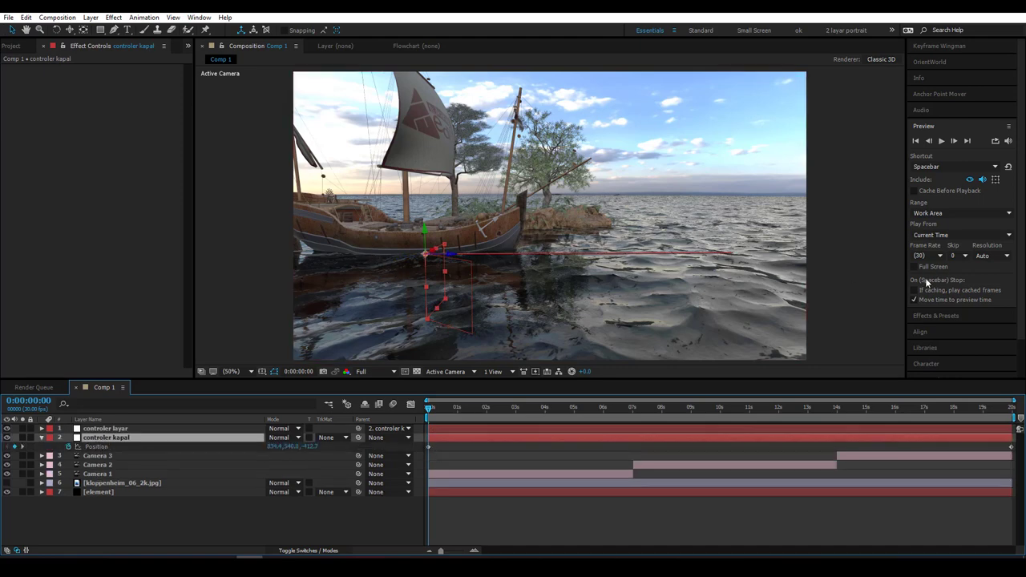
pyautogui.click(110, 429)
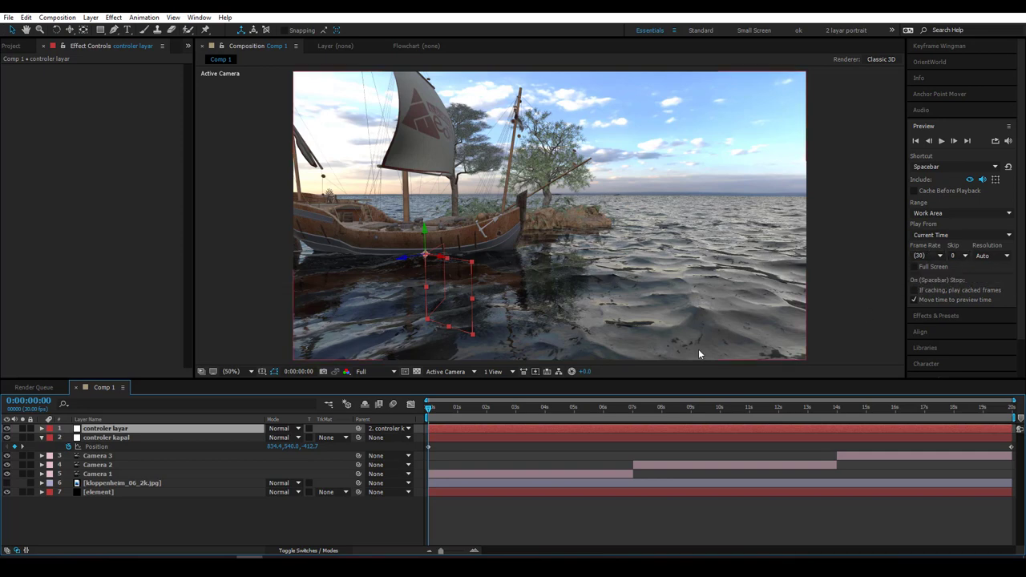
# Check the shots at 0:24, 2:22, 6:10 and 9:02, then return to the start.
pyautogui.click(453, 412)
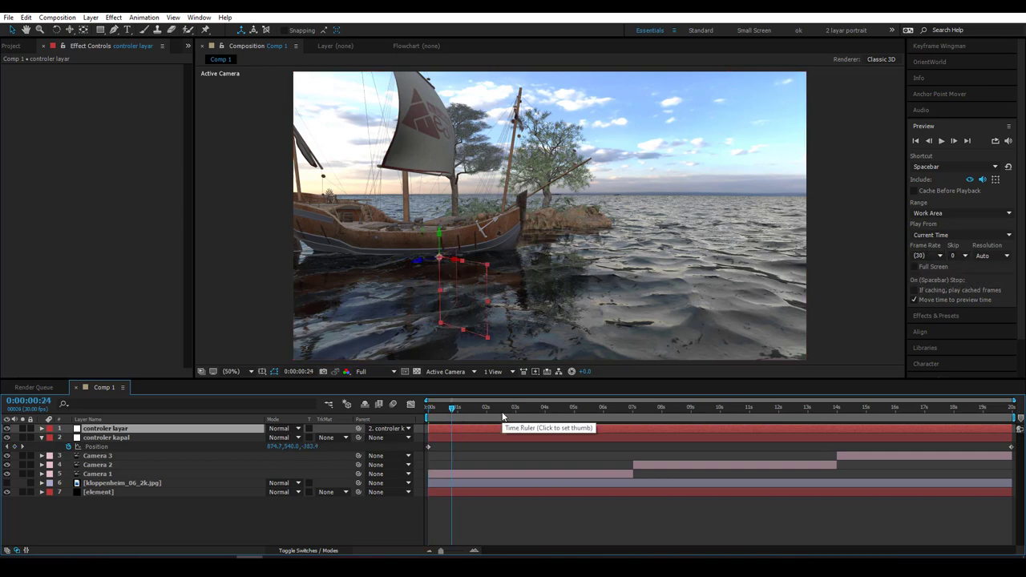
pyautogui.click(507, 411)
pyautogui.click(614, 412)
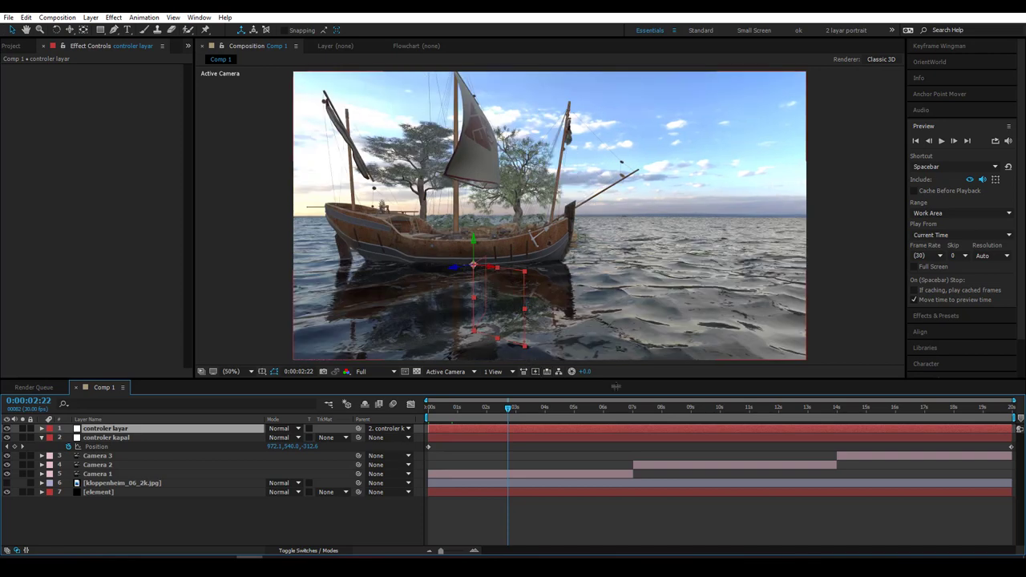
pyautogui.click(693, 410)
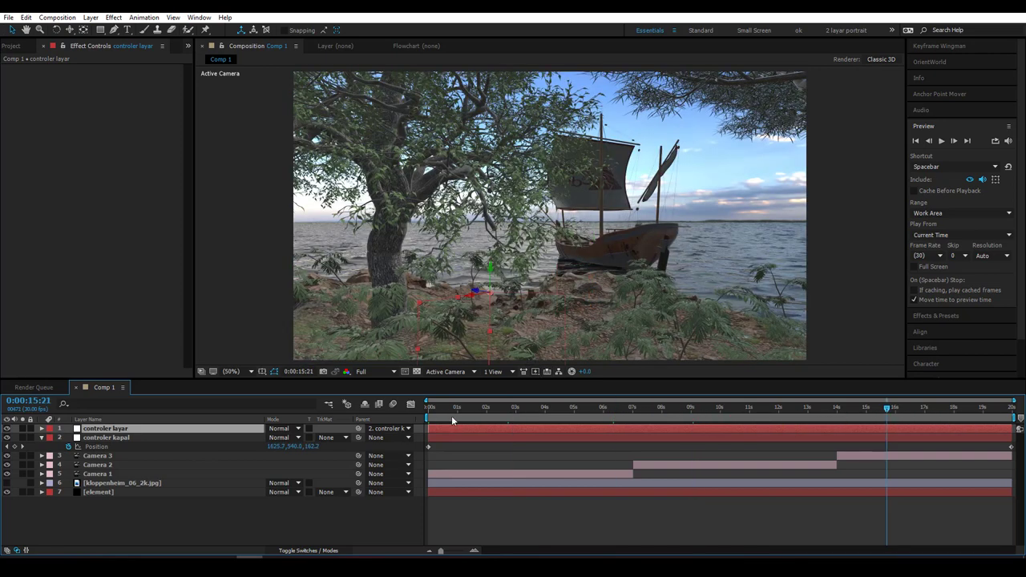
pyautogui.click(430, 410)
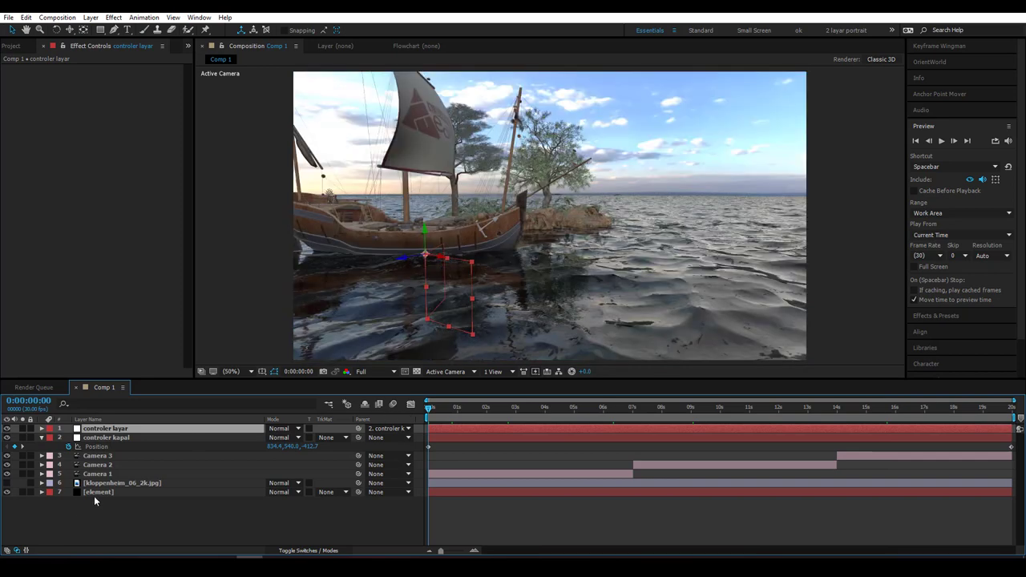
# Under Group 5 > Particle Look > Deform > Noise, enable noise with Randomize and 20% Intensity.
pyautogui.click(98, 492)
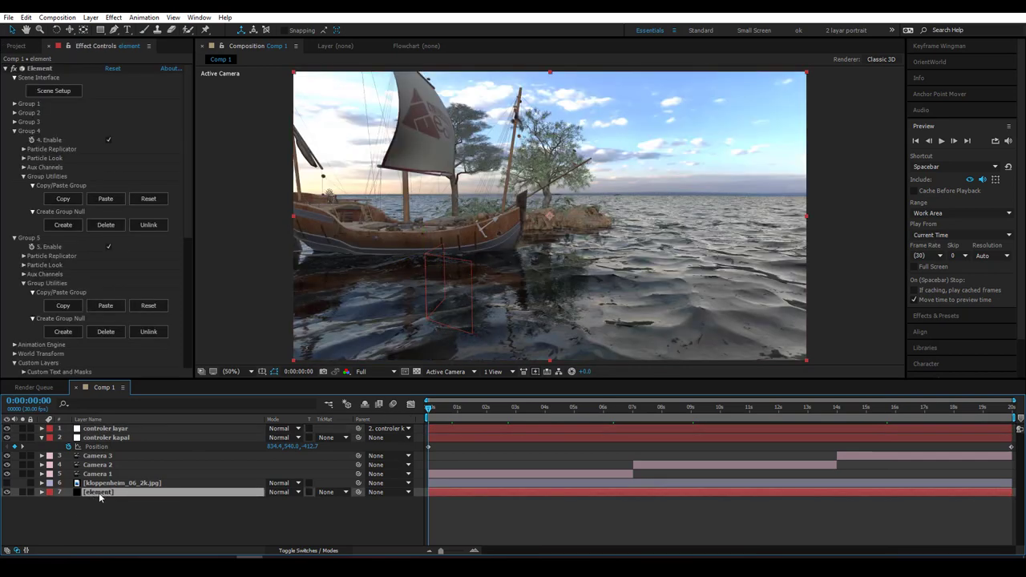
pyautogui.click(13, 133)
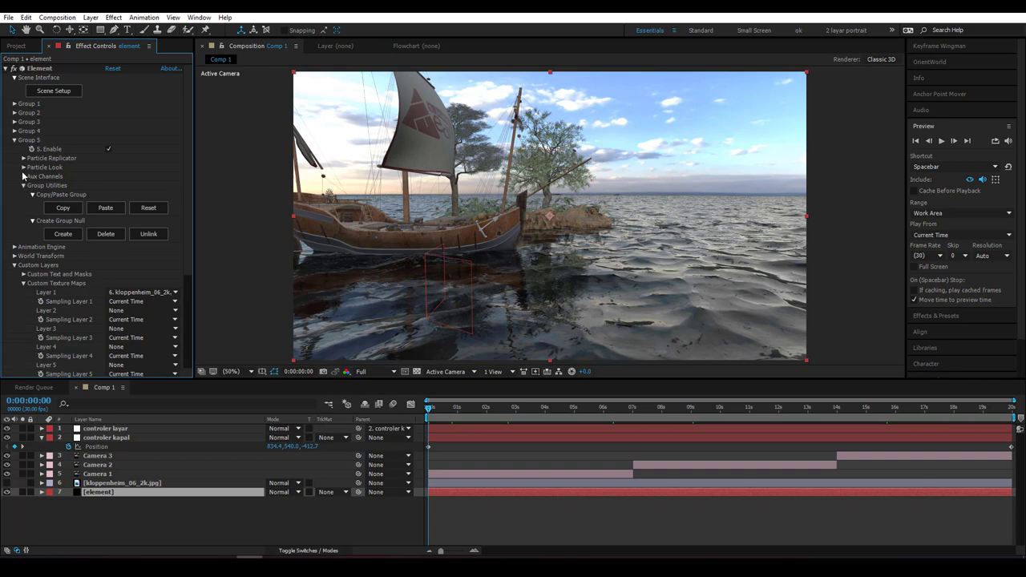
pyautogui.click(23, 167)
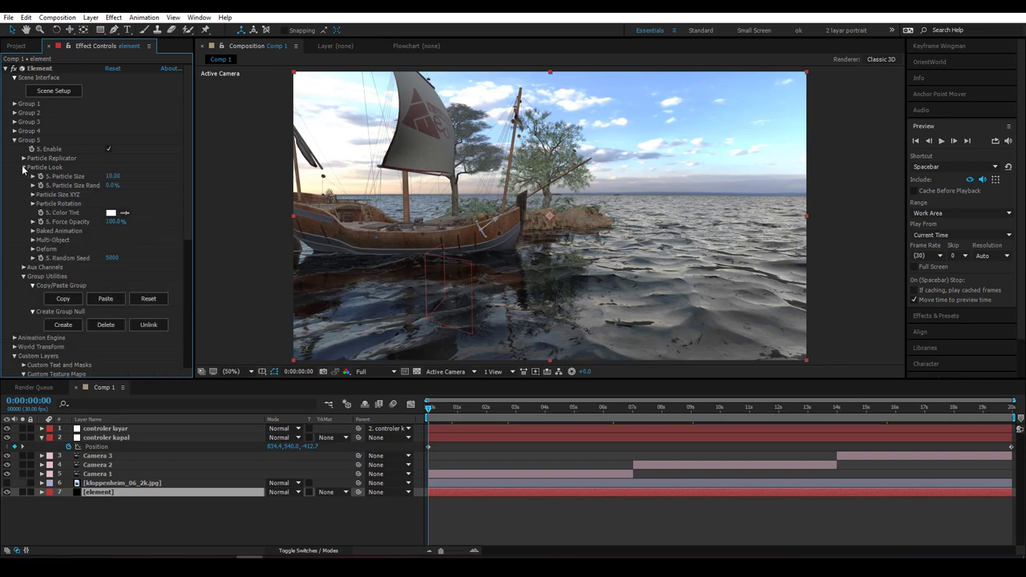
pyautogui.click(33, 249)
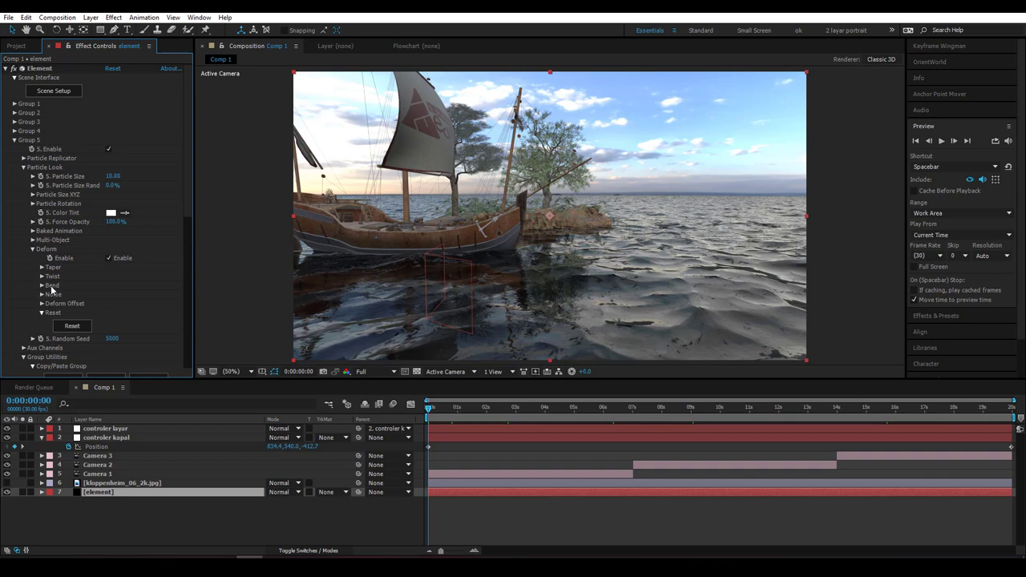
pyautogui.click(42, 294)
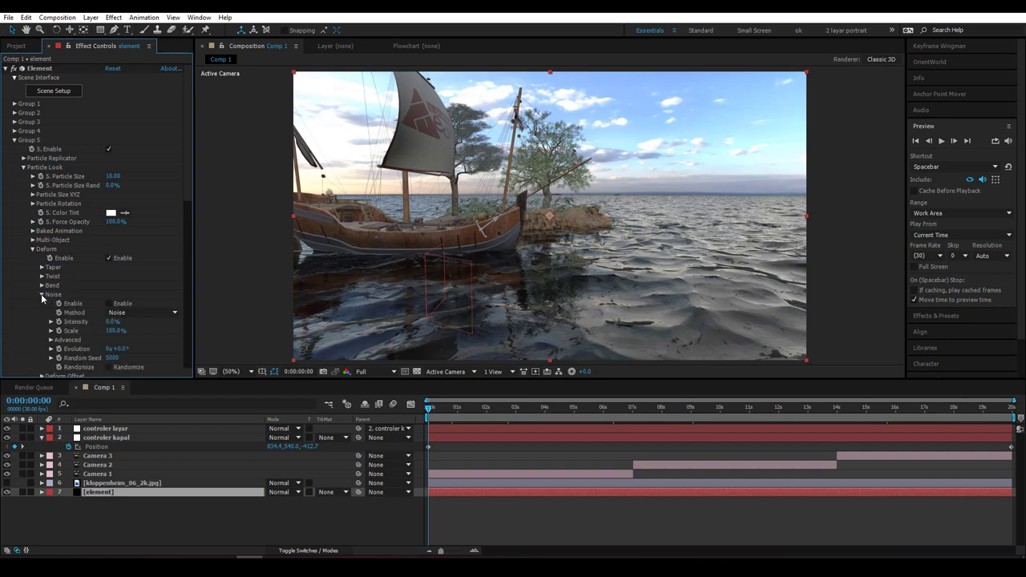
pyautogui.click(109, 304)
pyautogui.scroll(-1, 107, 303)
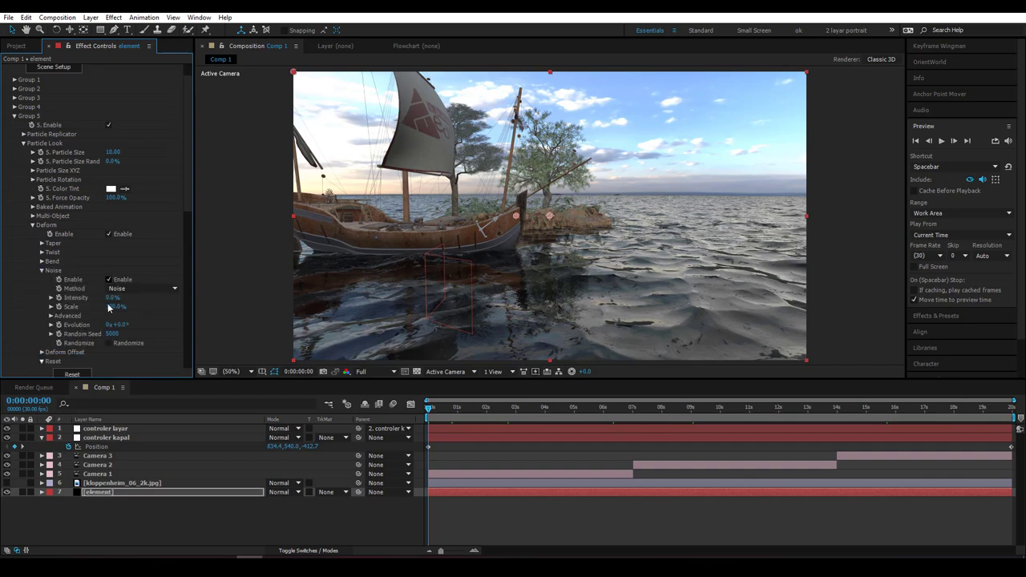
pyautogui.click(109, 343)
pyautogui.click(111, 298)
pyautogui.press('Return')
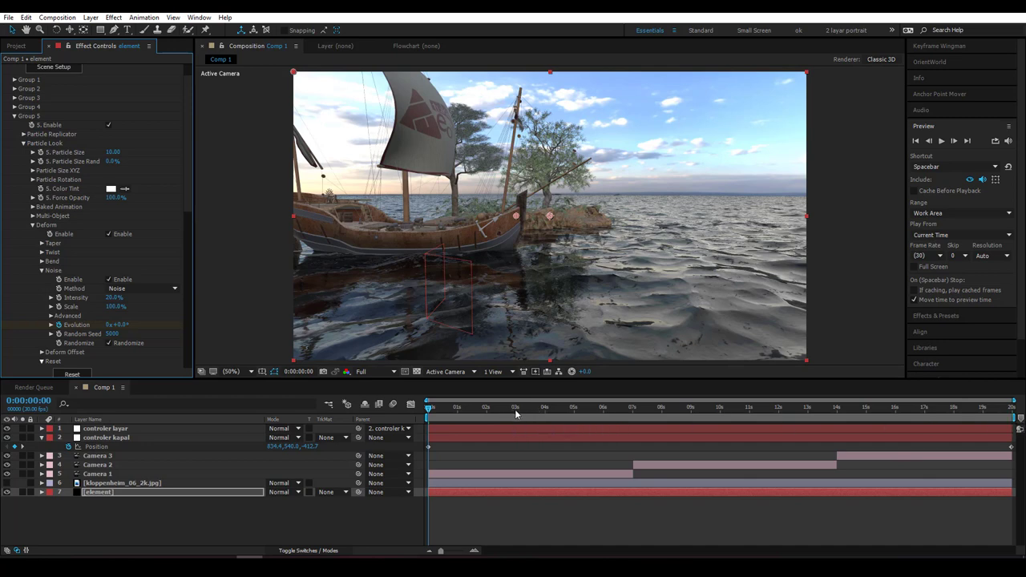
pyautogui.click(515, 410)
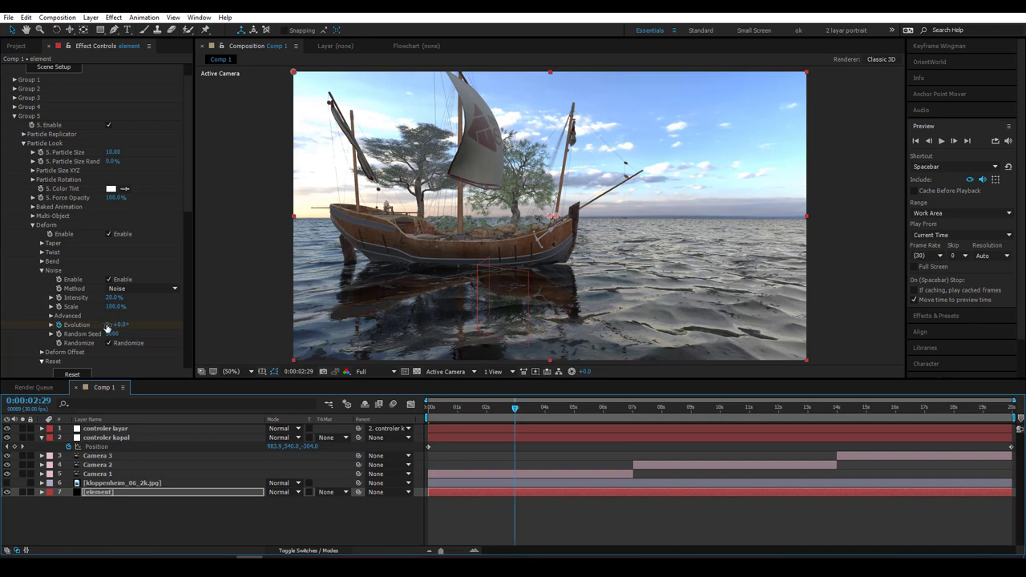
# At 0:00:02:29, set Group 5's noise Evolution to 1 revolution and reveal its keyframes.
pyautogui.click(110, 325)
pyautogui.write('1')
pyautogui.press('Return')
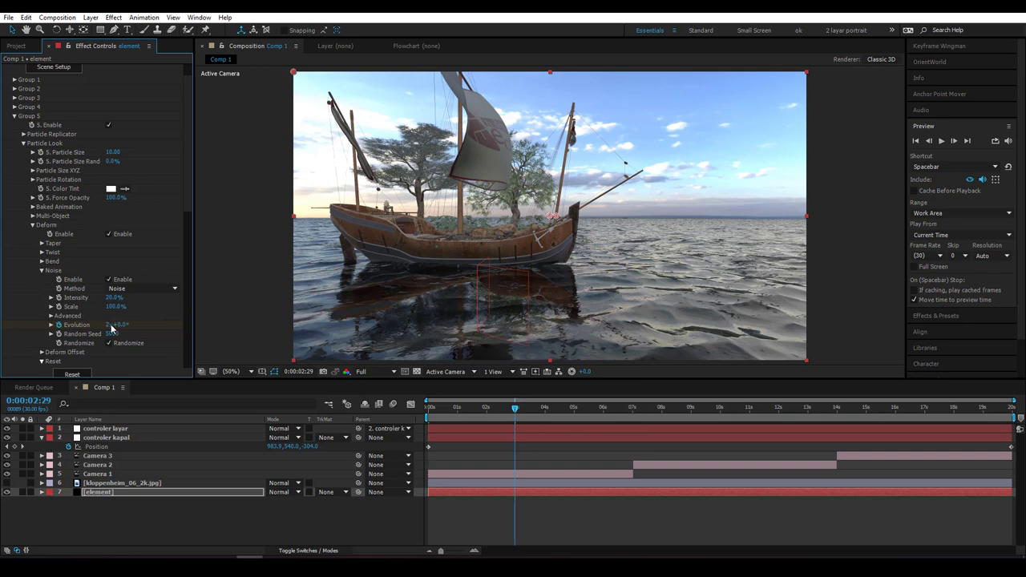
pyautogui.click(100, 495)
pyautogui.press('u')
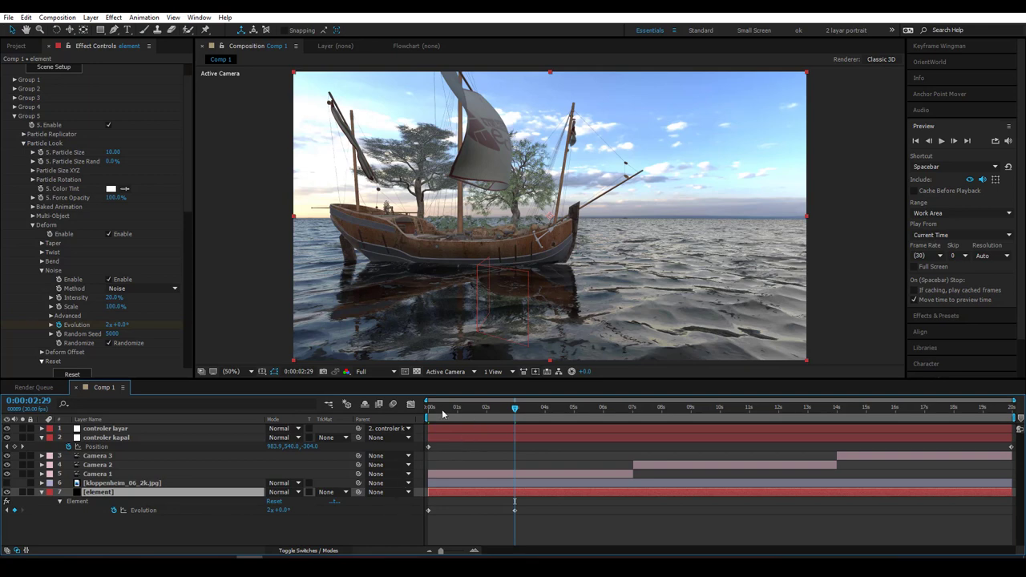
# Lower the preview resolution to Quarter and preview the sail noise animation from the start.
pyautogui.moveTo(441, 408); pyautogui.dragTo(500, 415)
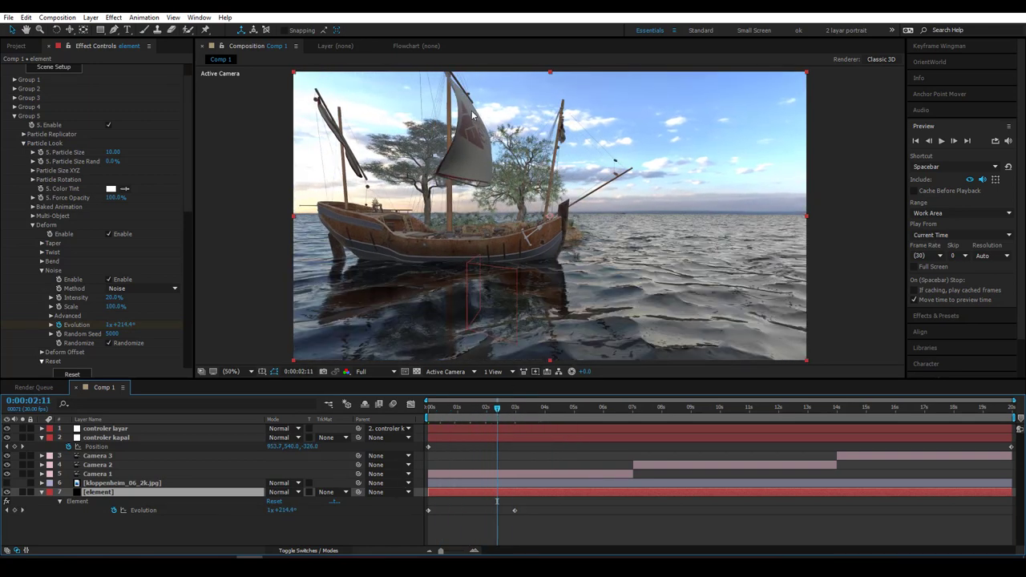
pyautogui.click(374, 373)
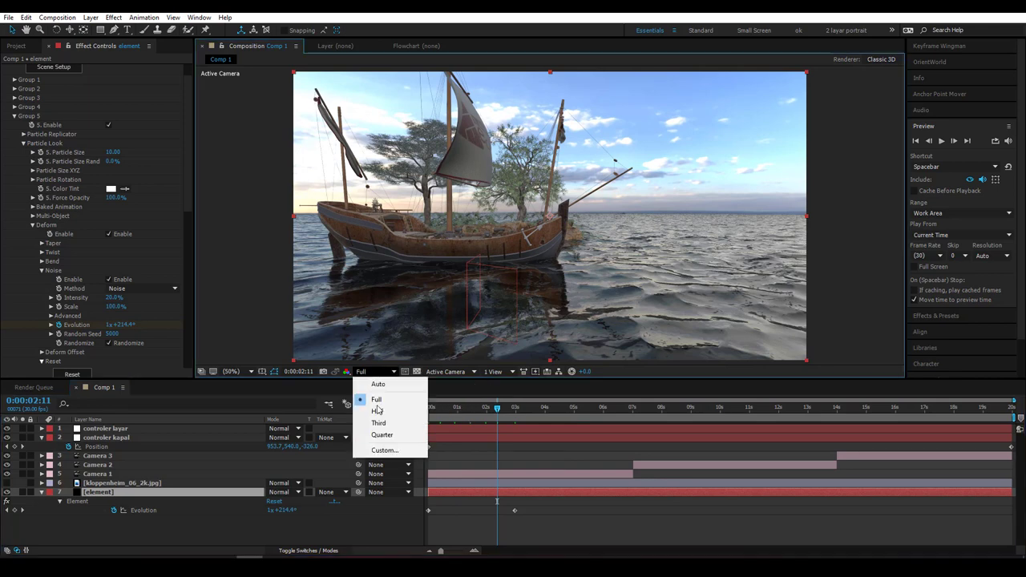
pyautogui.click(381, 434)
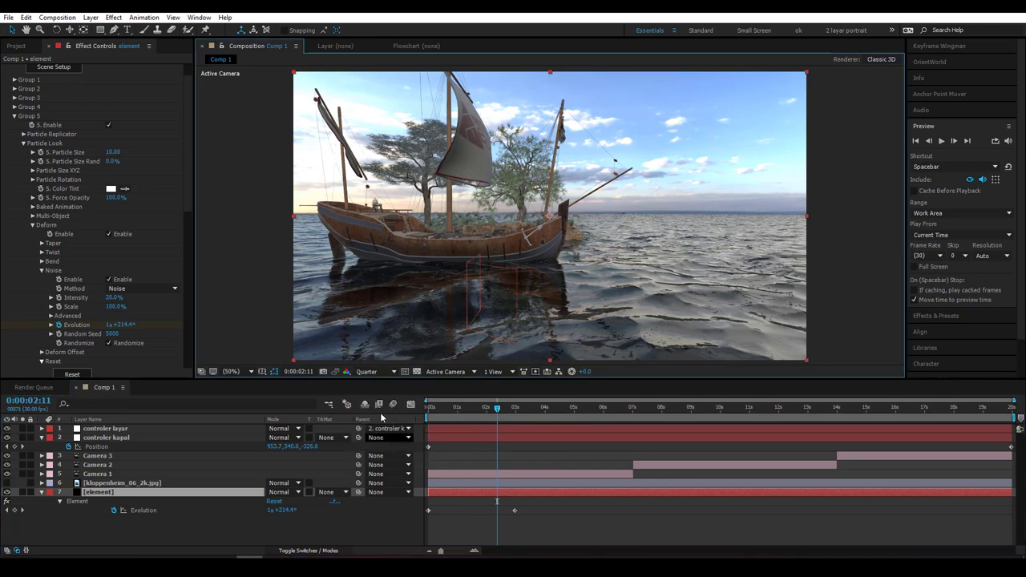
pyautogui.click(513, 418)
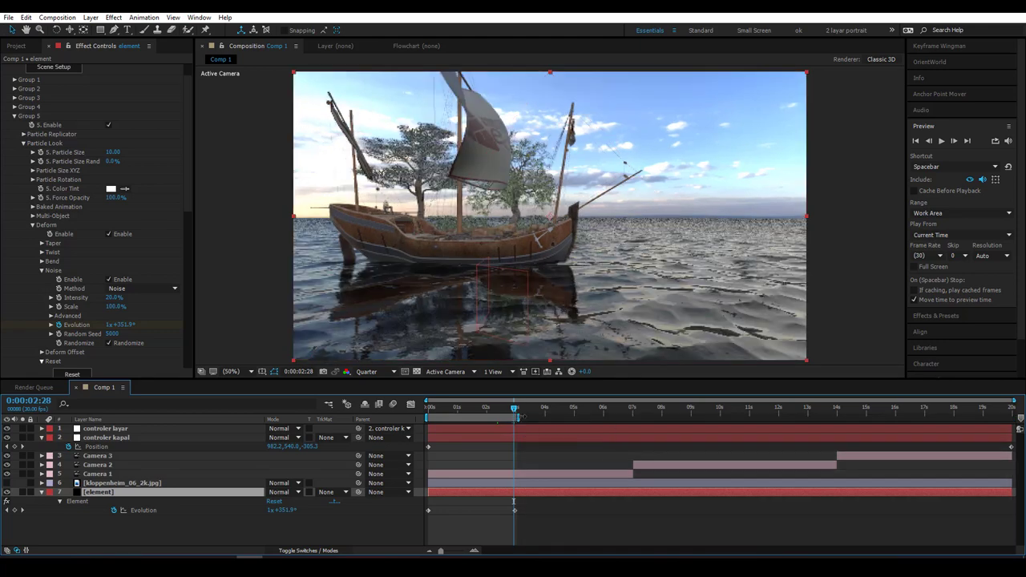
pyautogui.click(430, 410)
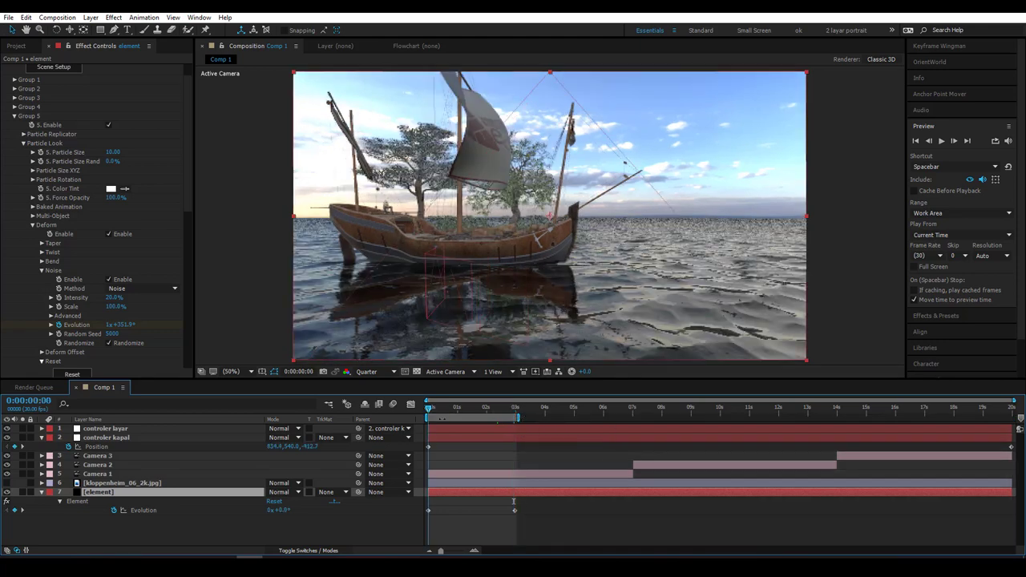
pyautogui.click(942, 141)
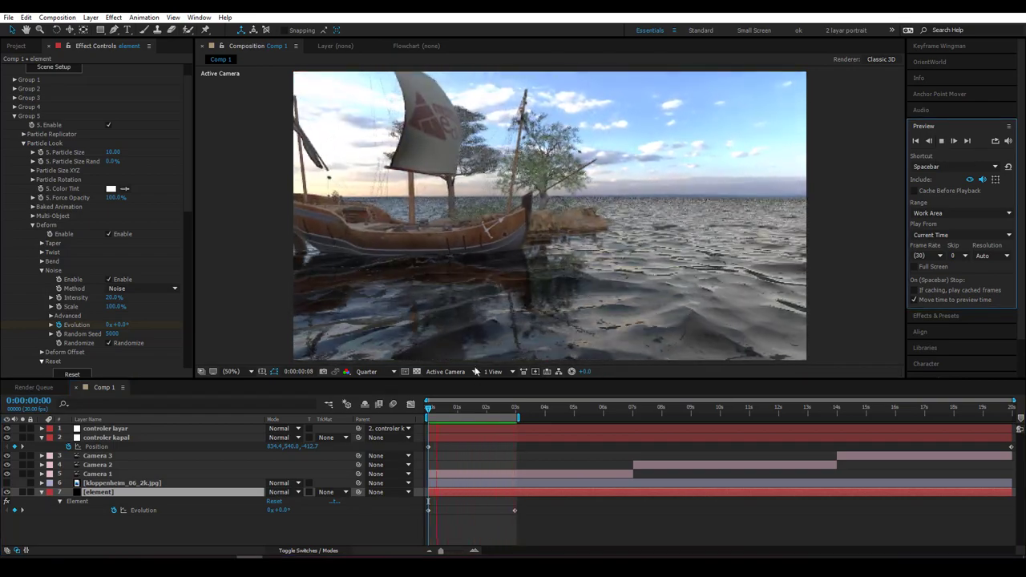
pyautogui.press('space')
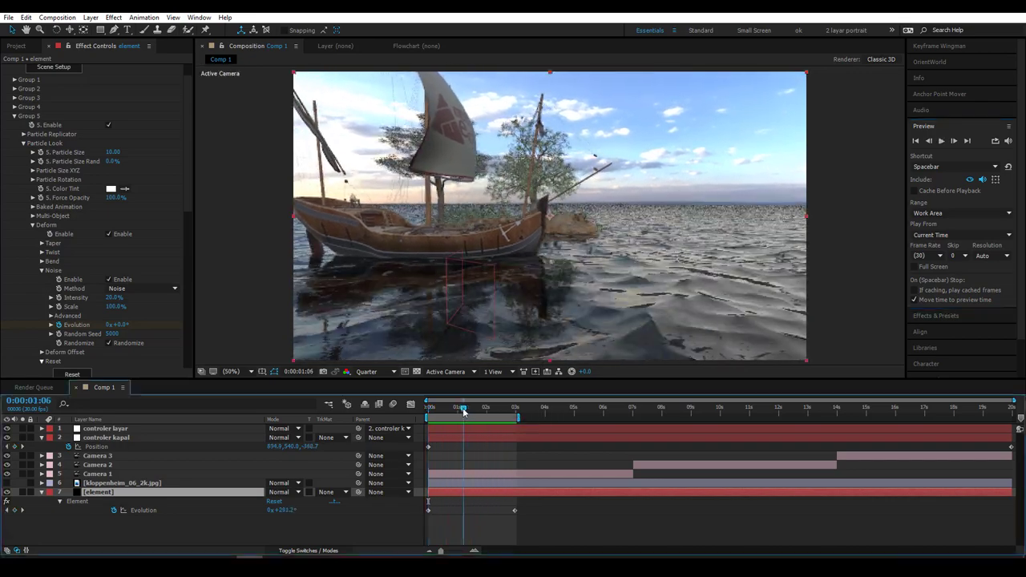
# Extend the work area to about 7.5 seconds and add an expression to Evolution.
pyautogui.click(457, 415)
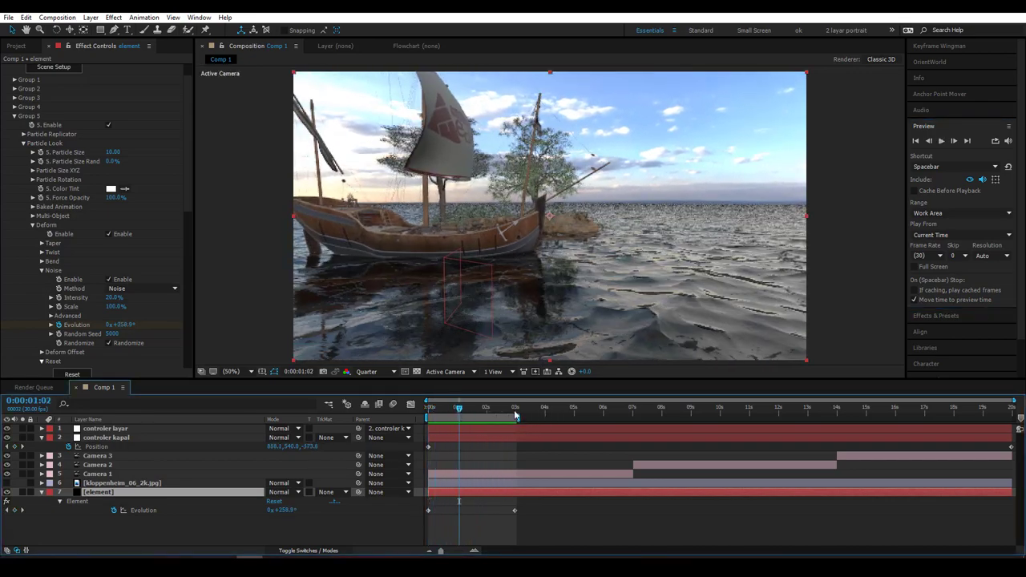
pyautogui.moveTo(517, 416); pyautogui.dragTo(647, 417)
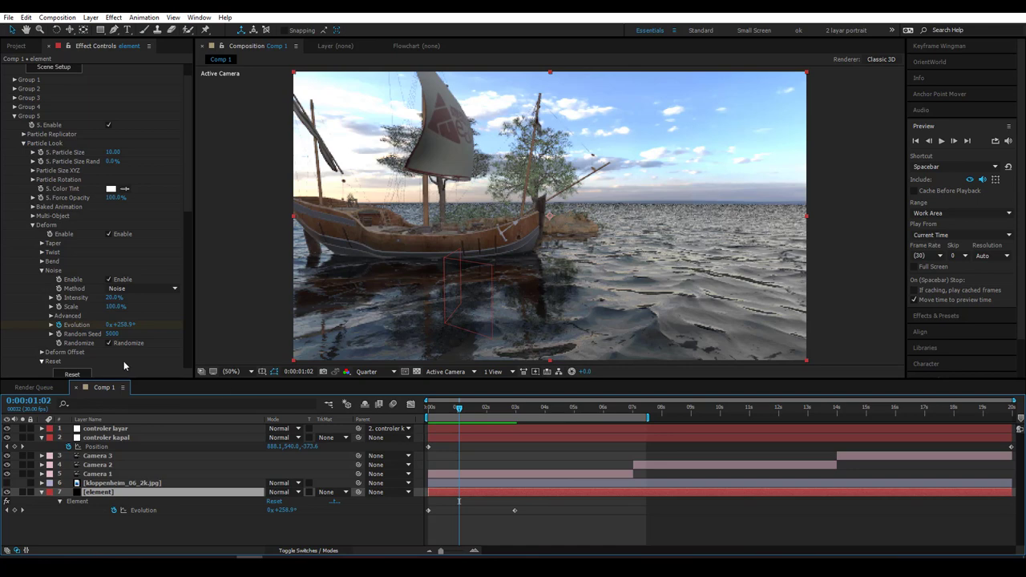
pyautogui.keyDown('alt'); pyautogui.click(57, 325); pyautogui.keyUp('alt')
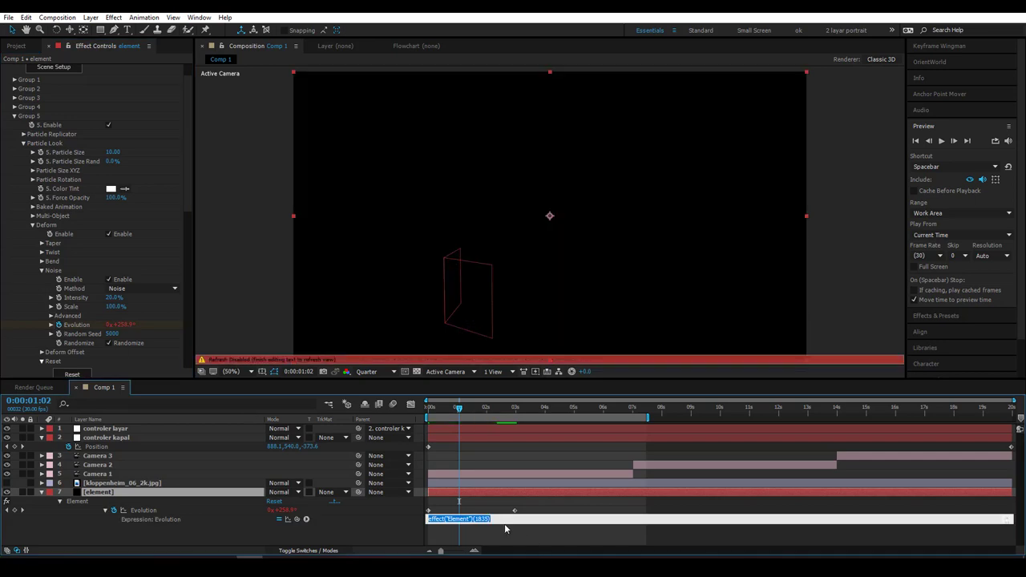
# Enter loopOut(); as the Evolution expression and scrub a few frames to check the sail.
pyautogui.write('loopO')
pyautogui.write('ut(')
pyautogui.write(');')
pyautogui.click(492, 507)
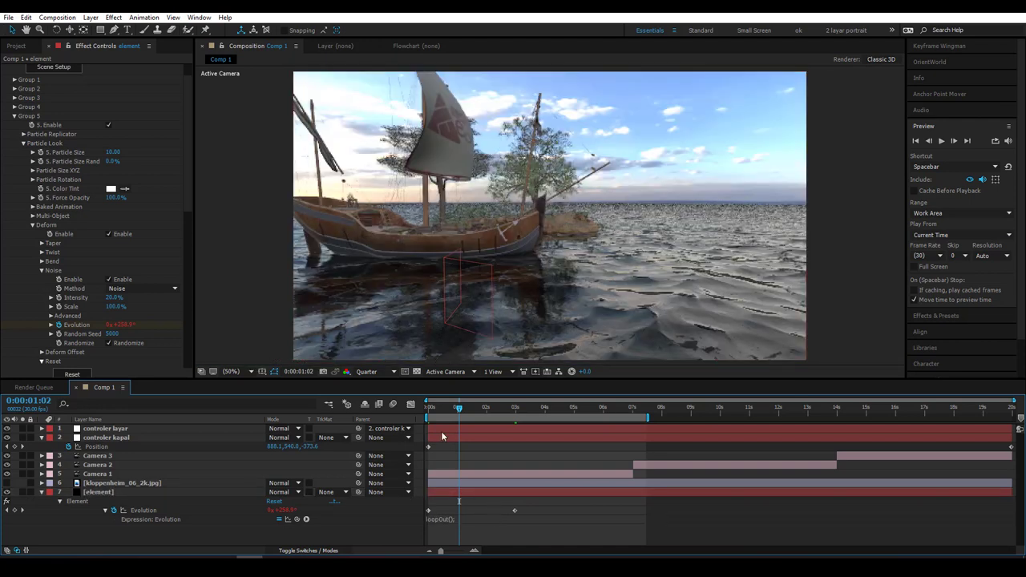
pyautogui.click(514, 408)
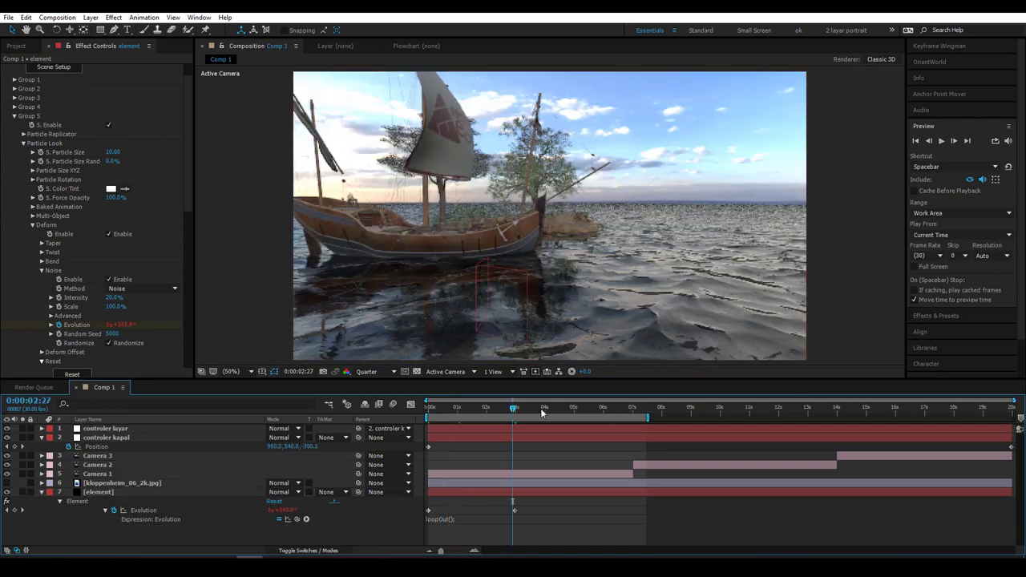
pyautogui.click(541, 411)
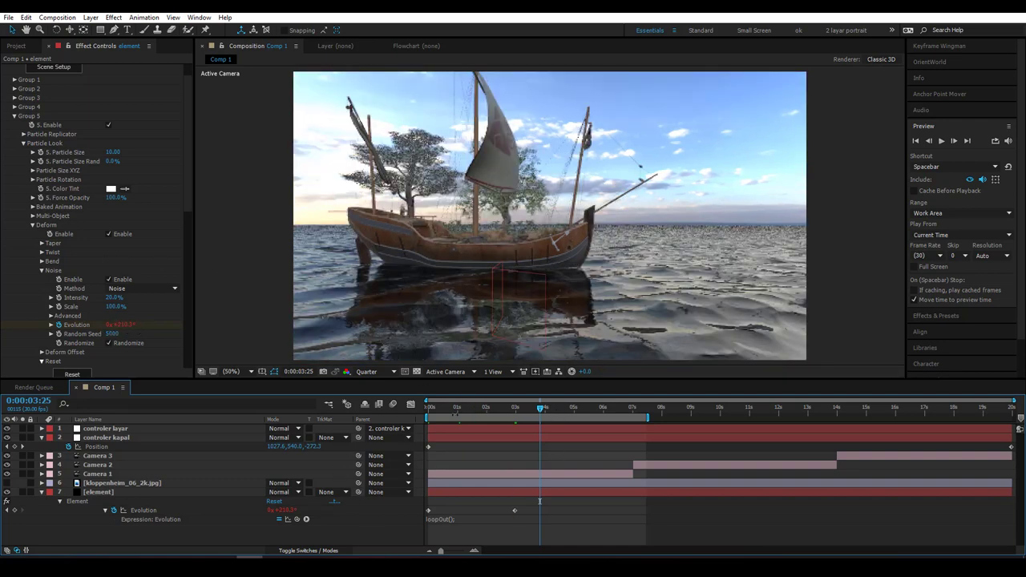
pyautogui.click(459, 410)
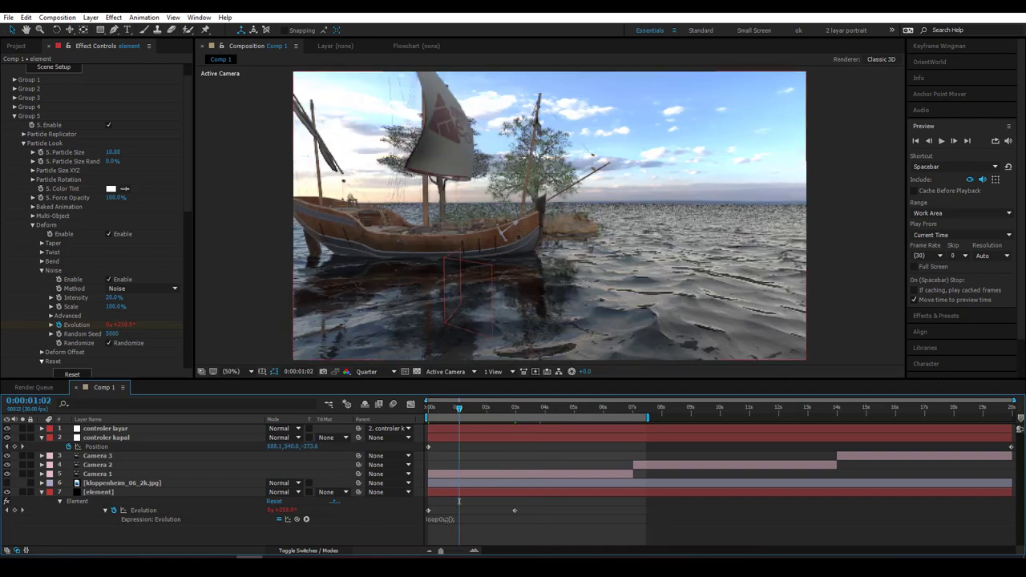
# Change the expression to loopOut("offset") and scrub ahead to check the looping noise.
pyautogui.click(441, 520)
pyautogui.click(452, 518)
pyautogui.write('"offset"')
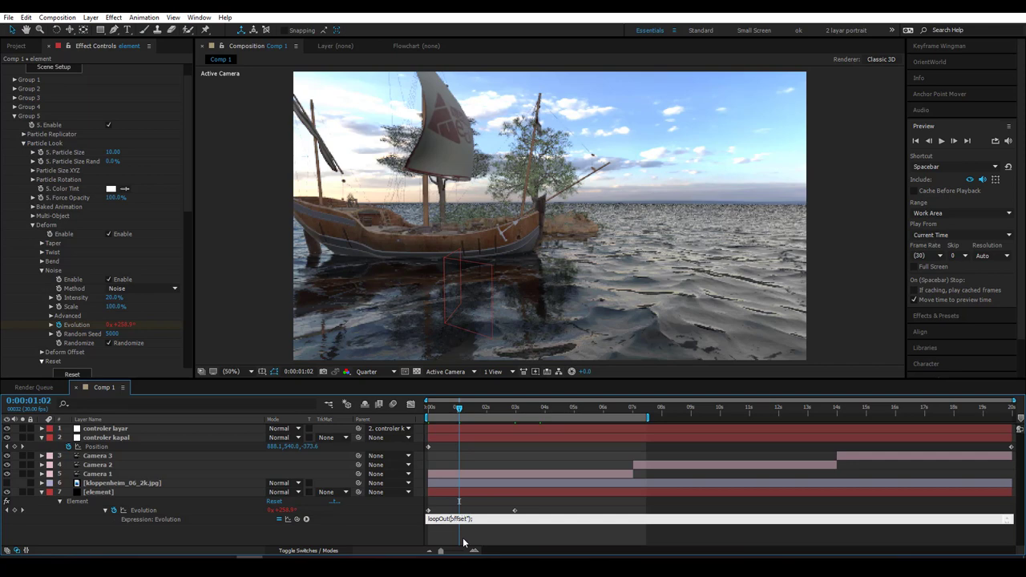
pyautogui.press('Delete')
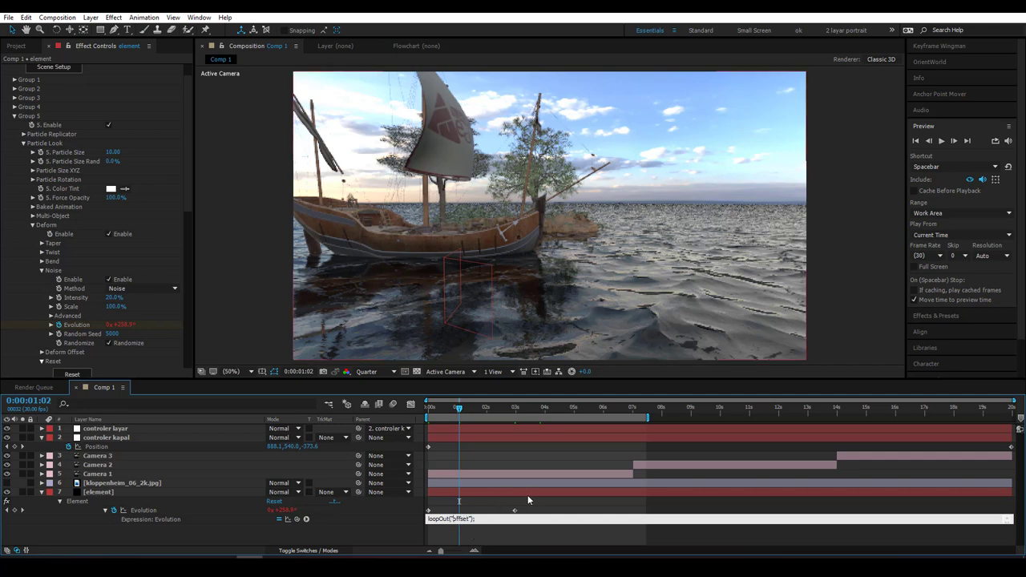
pyautogui.click(528, 493)
pyautogui.moveTo(460, 408)
pyautogui.mouseDown()
pyautogui.moveTo(476, 409)
pyautogui.moveTo(432, 422)
pyautogui.mouseUp()
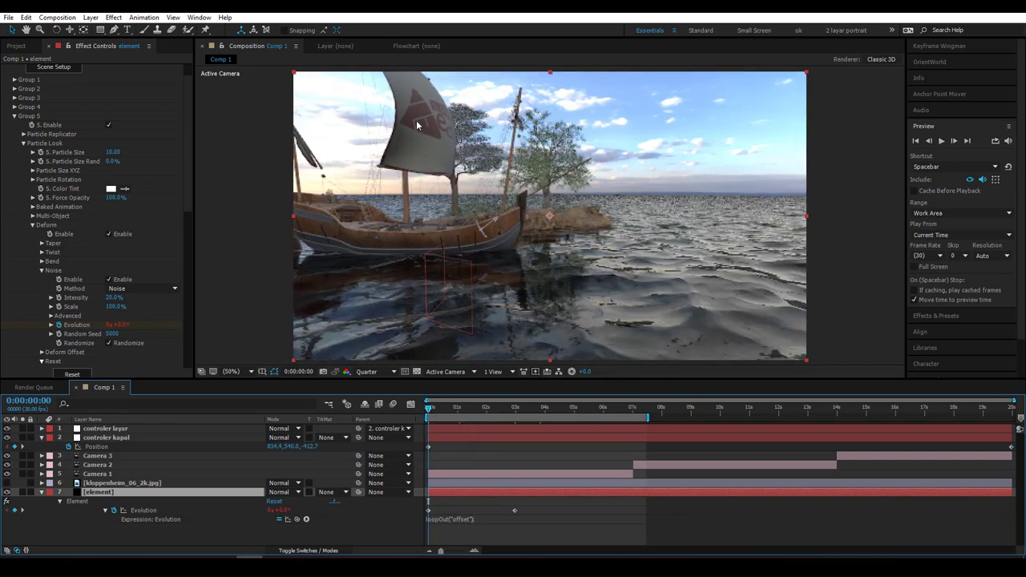
pyautogui.click(379, 373)
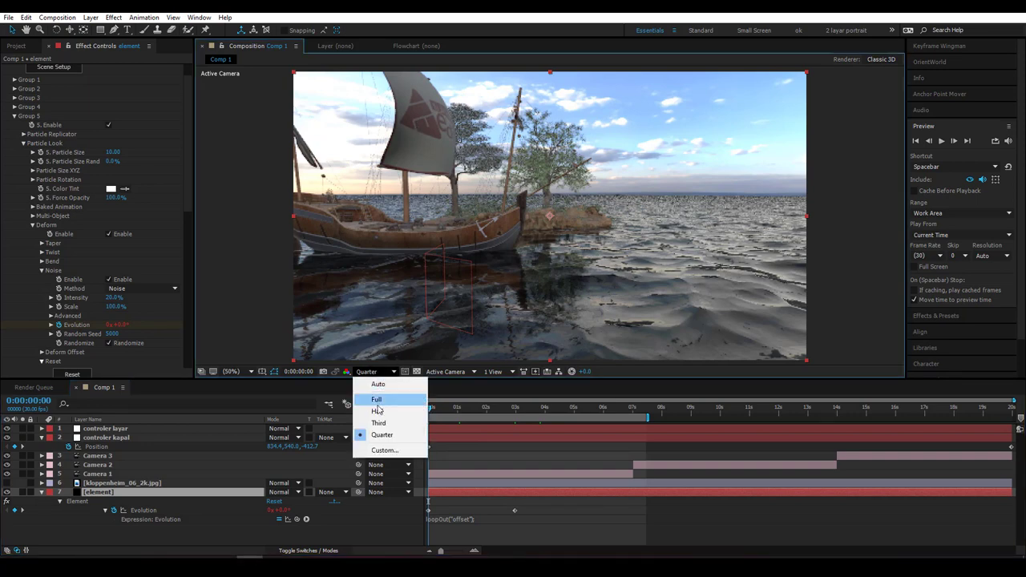
# Set preview resolution to Full, span the work area over the whole composition, and go to 15:11.
pyautogui.click(380, 398)
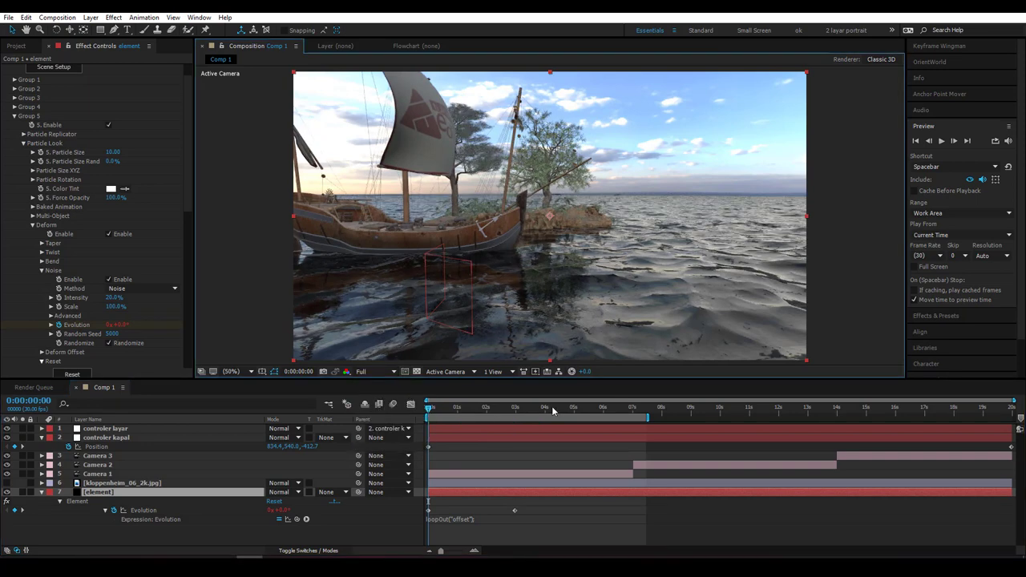
pyautogui.doubleClick(653, 418)
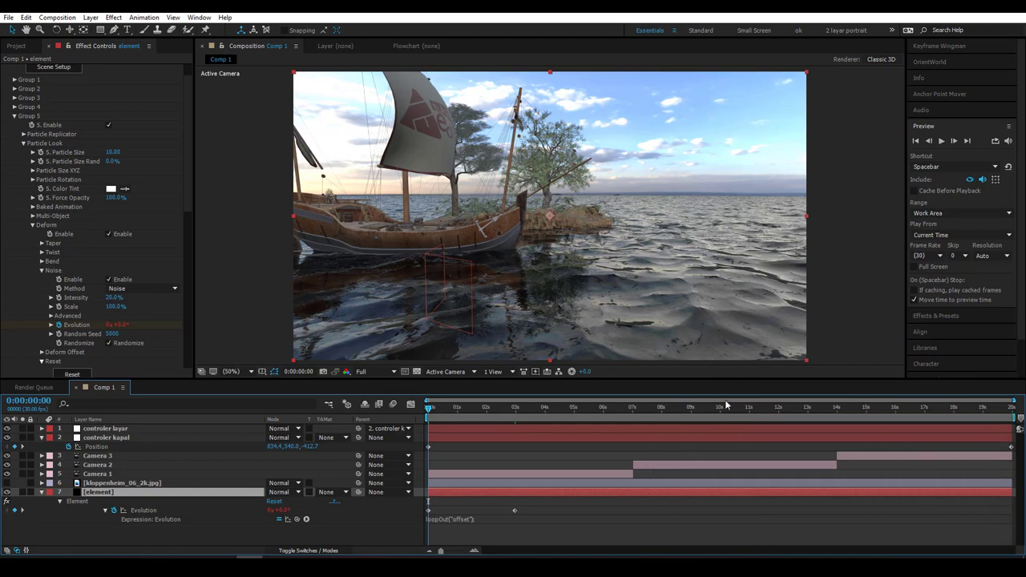
pyautogui.click(702, 408)
pyautogui.click(753, 411)
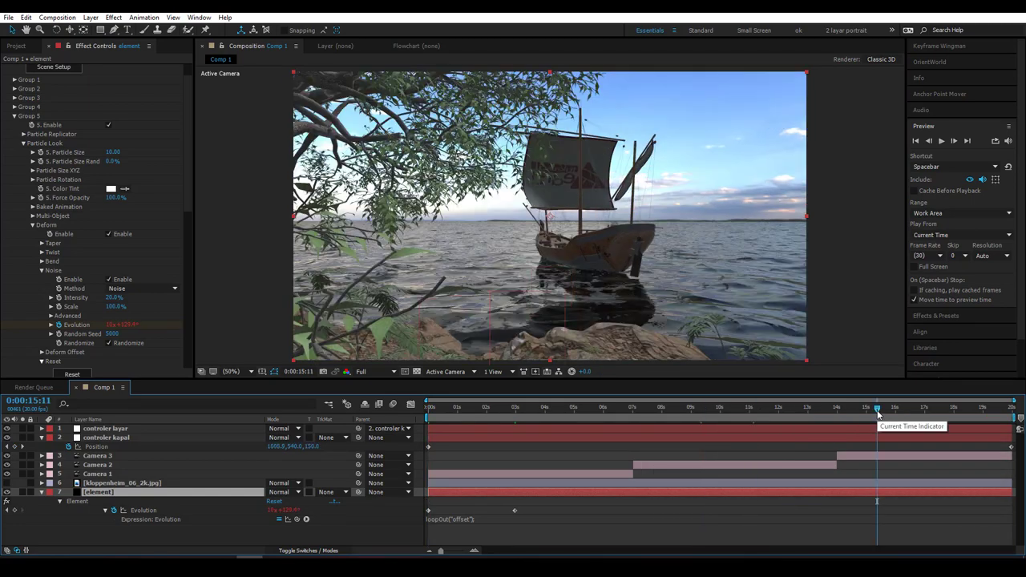
pyautogui.click(877, 412)
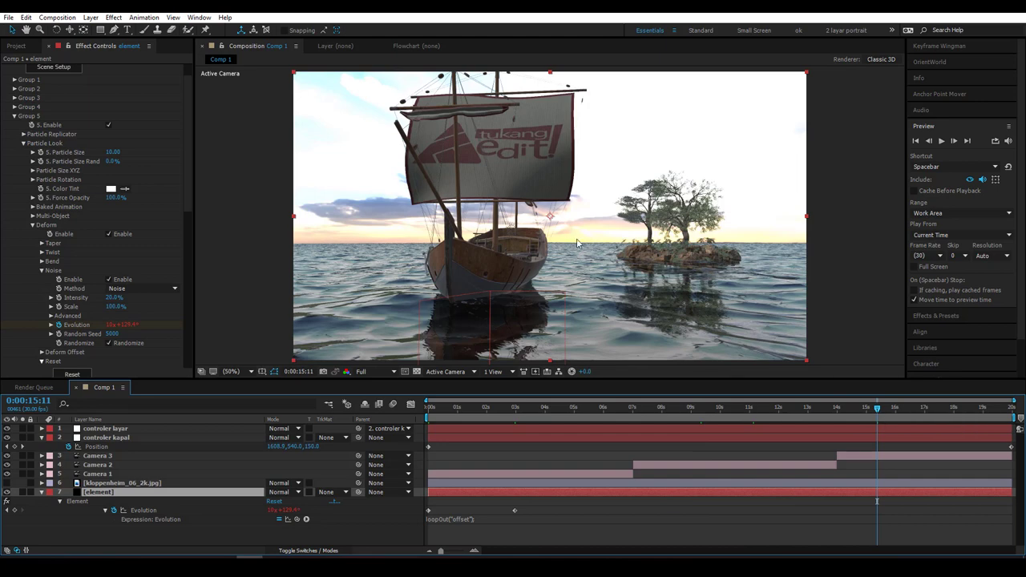
pyautogui.scroll(3, 585, 249)
pyautogui.scroll(-1, 593, 240)
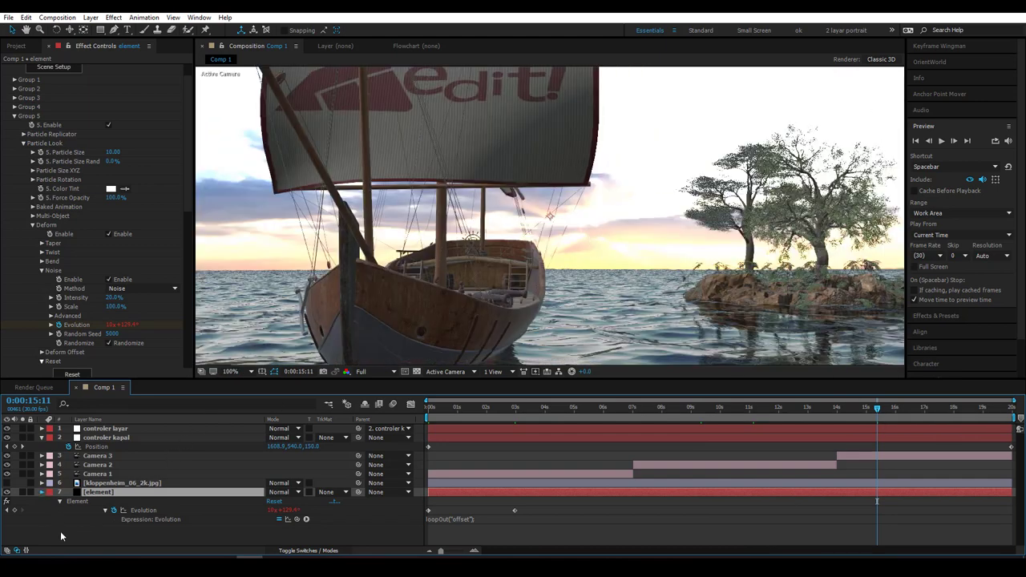
# In Element Utilities, pick the 3D position 1032, 560 beside the ship's sail.
pyautogui.click(42, 491)
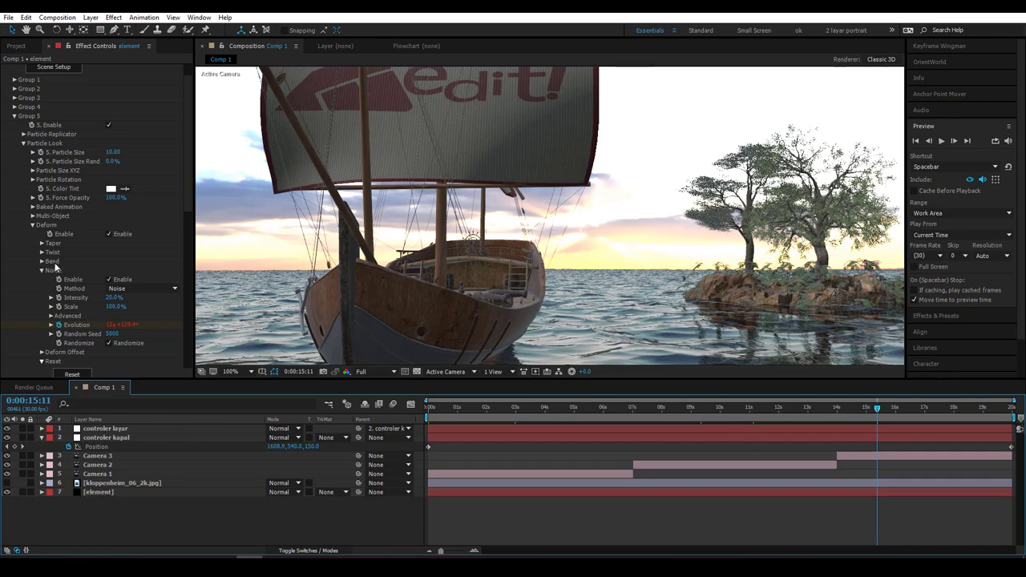
pyautogui.click(23, 143)
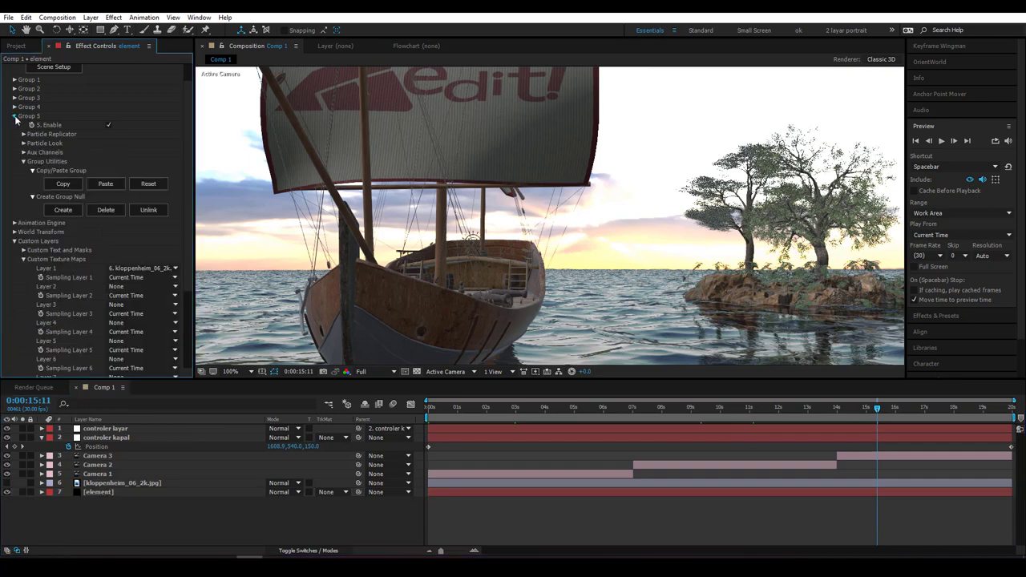
pyautogui.click(15, 117)
pyautogui.click(14, 144)
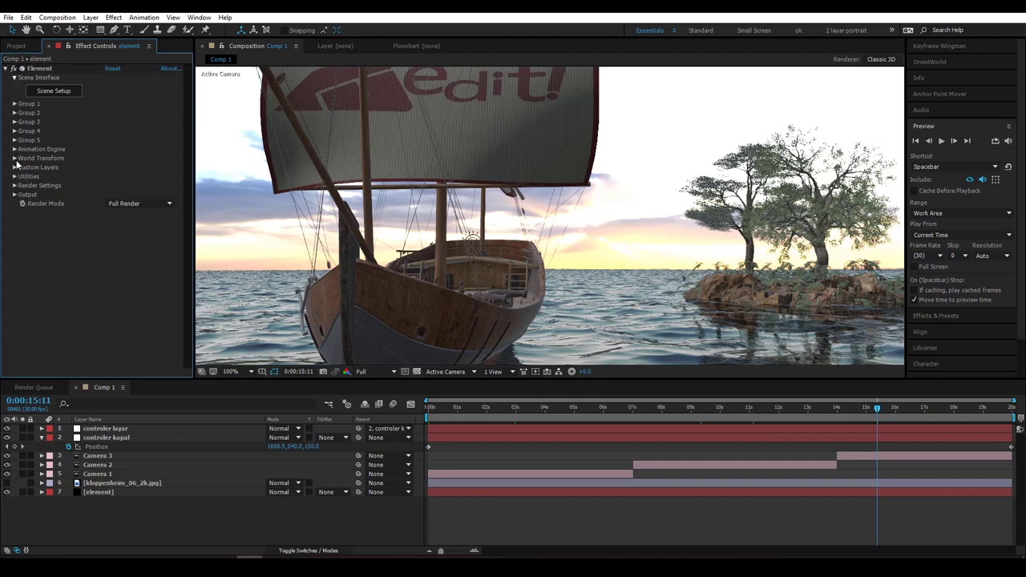
pyautogui.click(14, 177)
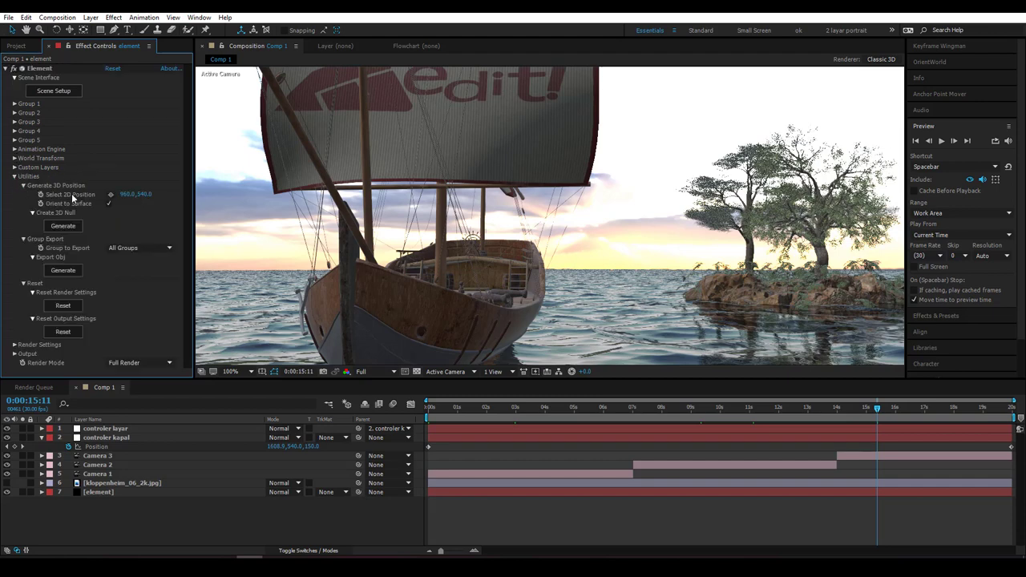
pyautogui.click(111, 194)
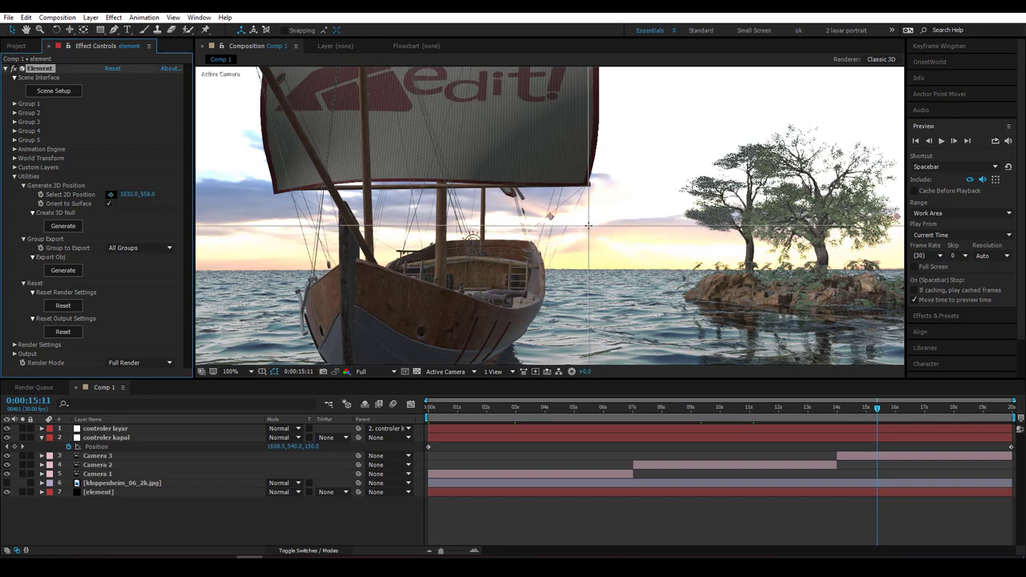
pyautogui.click(589, 227)
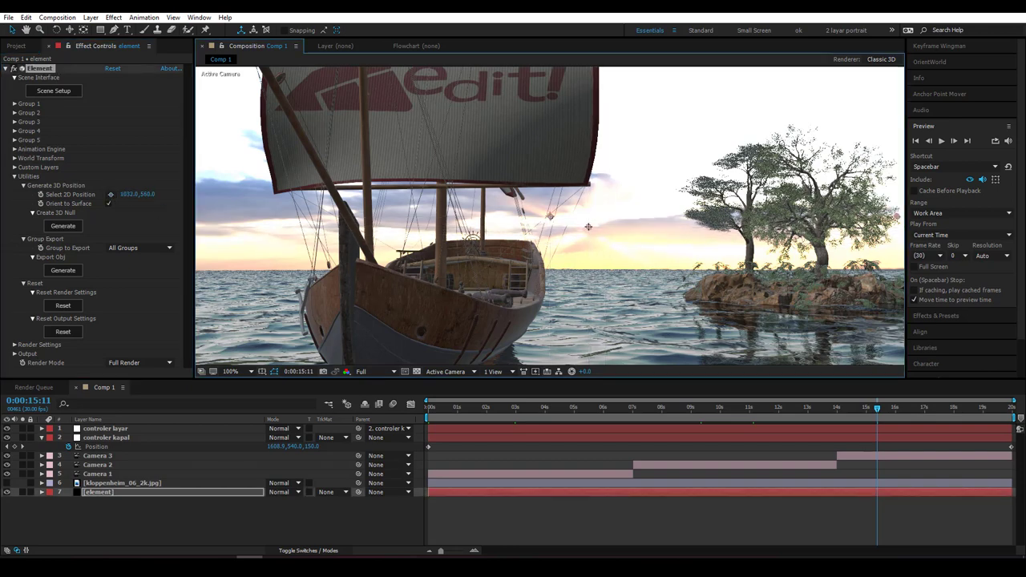
# Generate the Element Position 1 null and add a new Parallel light, Light 1.
pyautogui.click(64, 227)
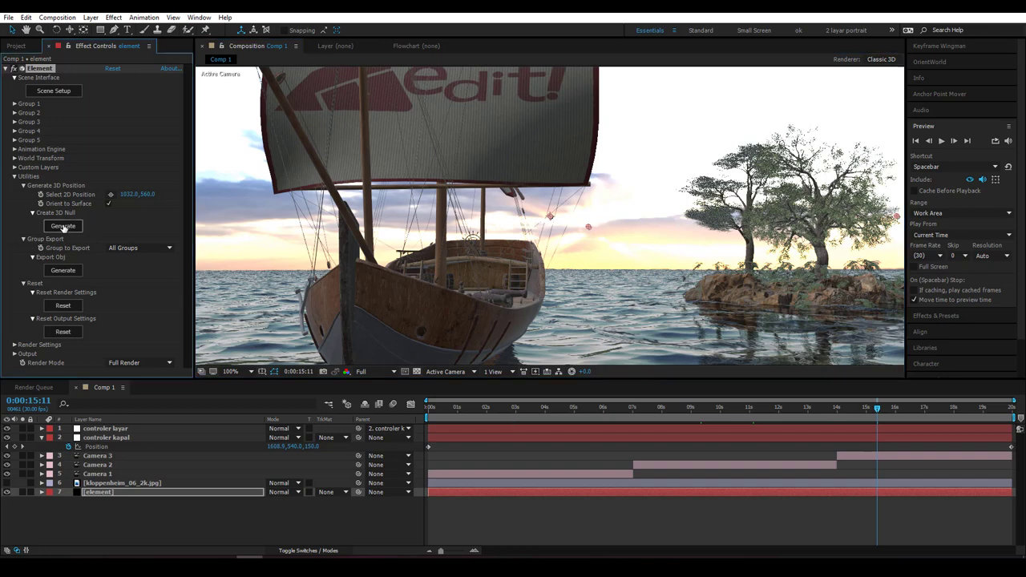
pyautogui.click(109, 426)
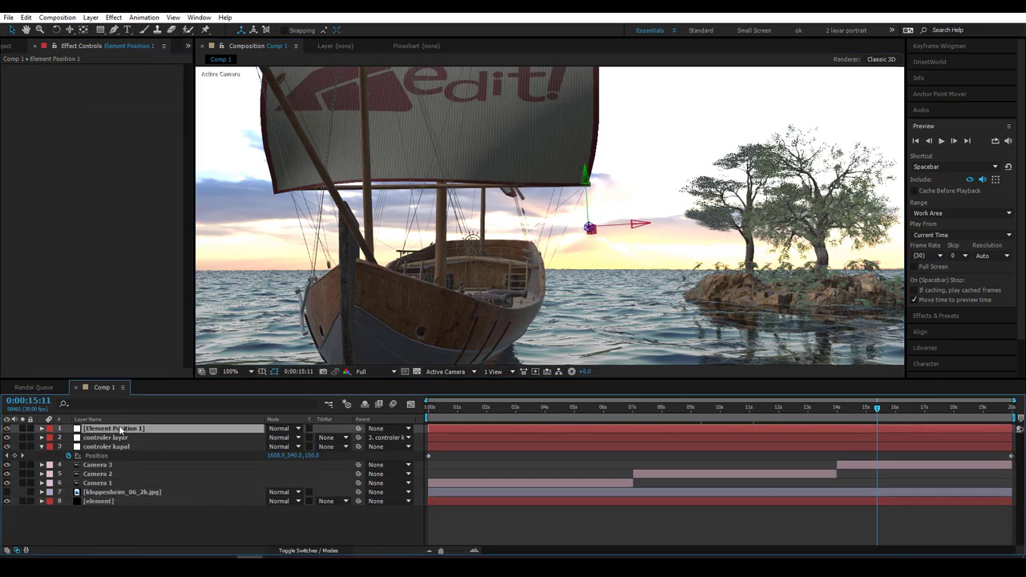
pyautogui.rightClick(109, 525)
pyautogui.moveTo(154, 425)
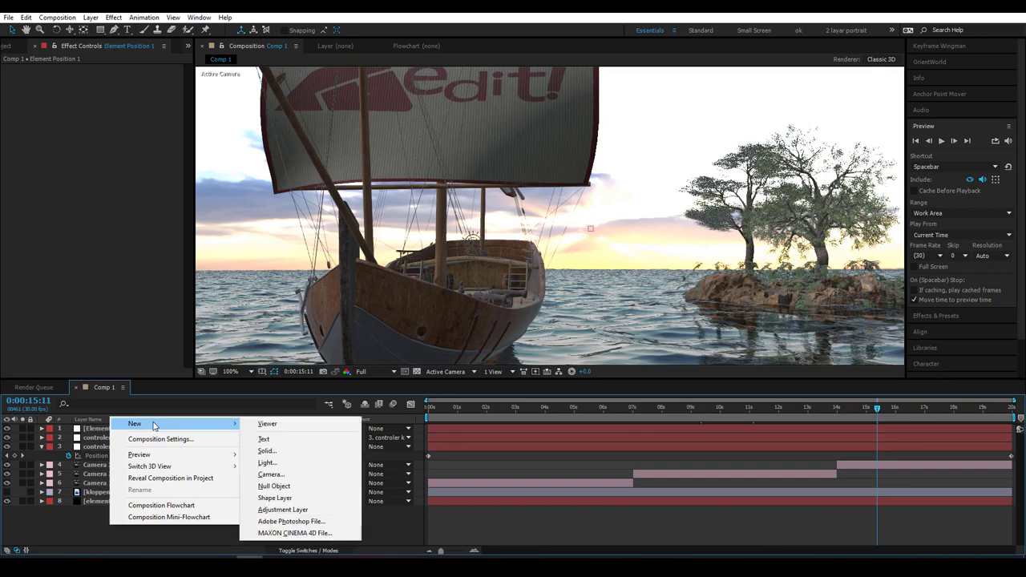
pyautogui.click(266, 462)
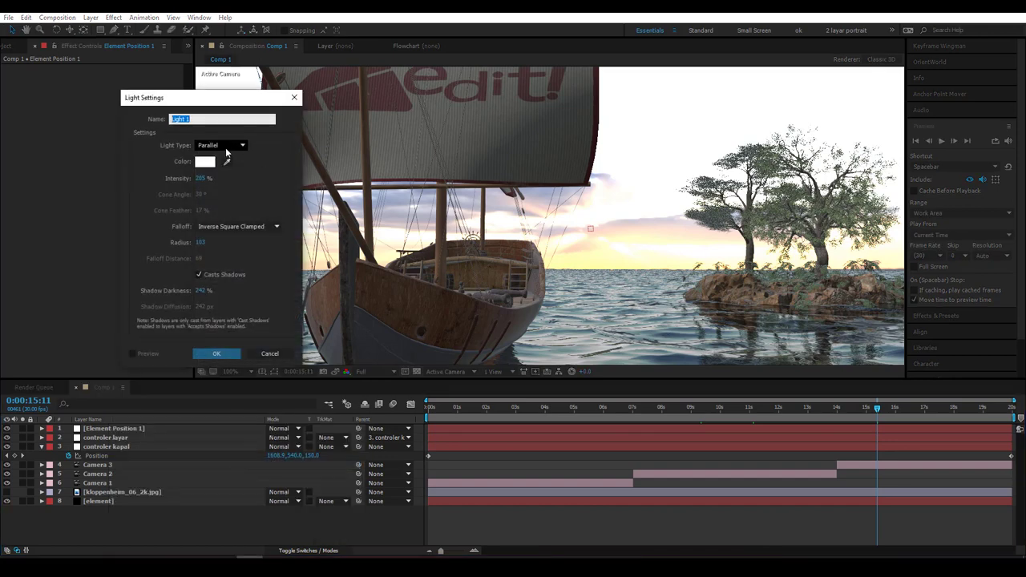
pyautogui.click(225, 147)
pyautogui.click(223, 150)
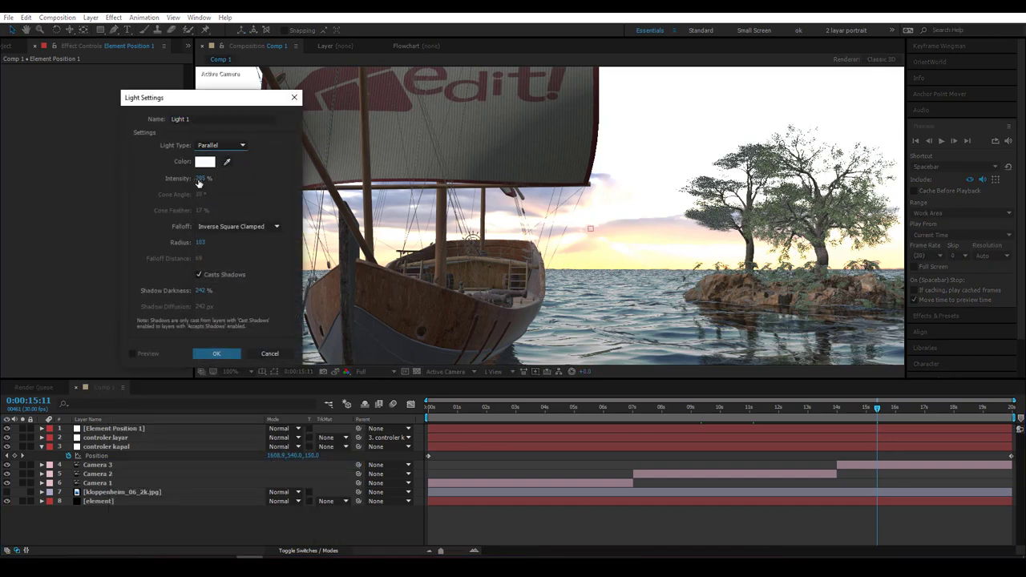
pyautogui.click(200, 178)
pyautogui.click(215, 354)
pyautogui.click(214, 355)
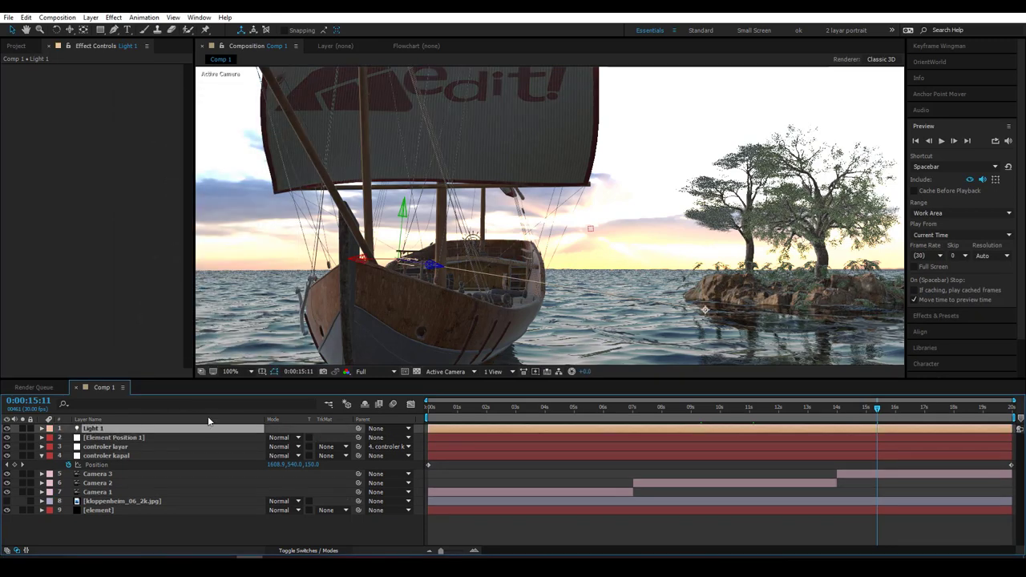
# Copy Element Position 1's Position (-8680.0, -286.6, -7793.8) onto Light 1's Position.
pyautogui.click(96, 441)
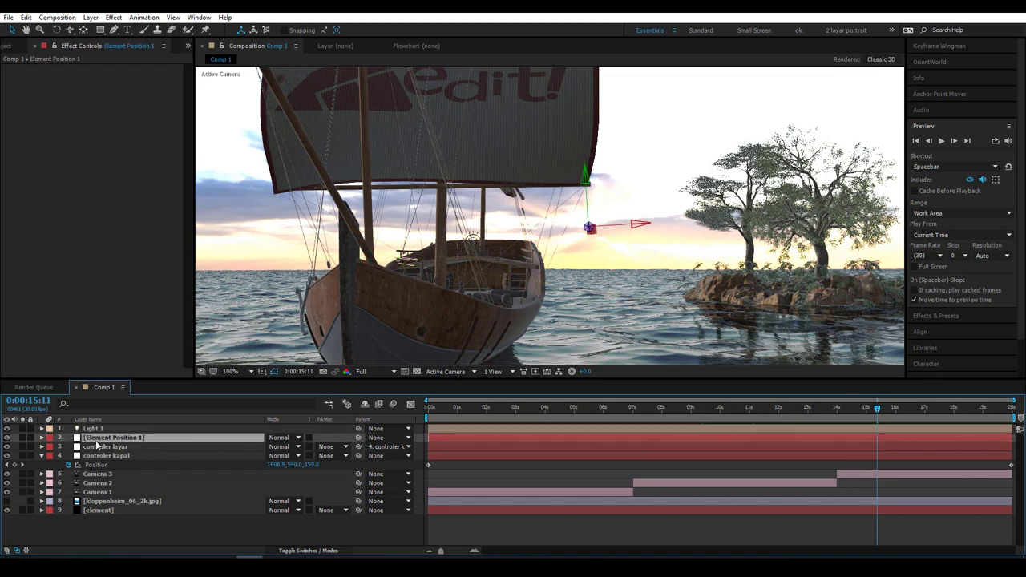
pyautogui.press('p')
pyautogui.click(91, 431)
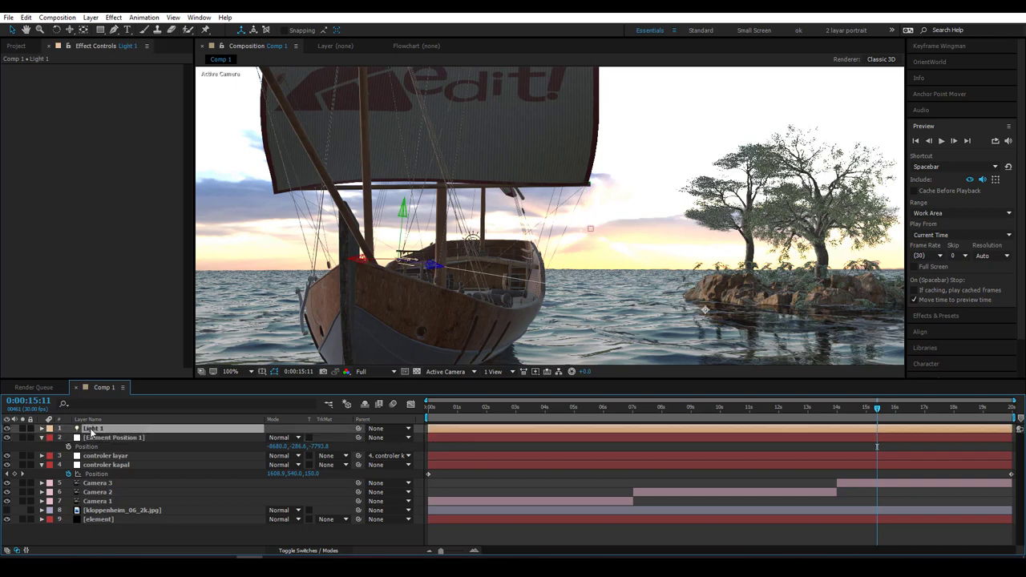
pyautogui.press('p')
pyautogui.hotkey('ctrl', 'Down')
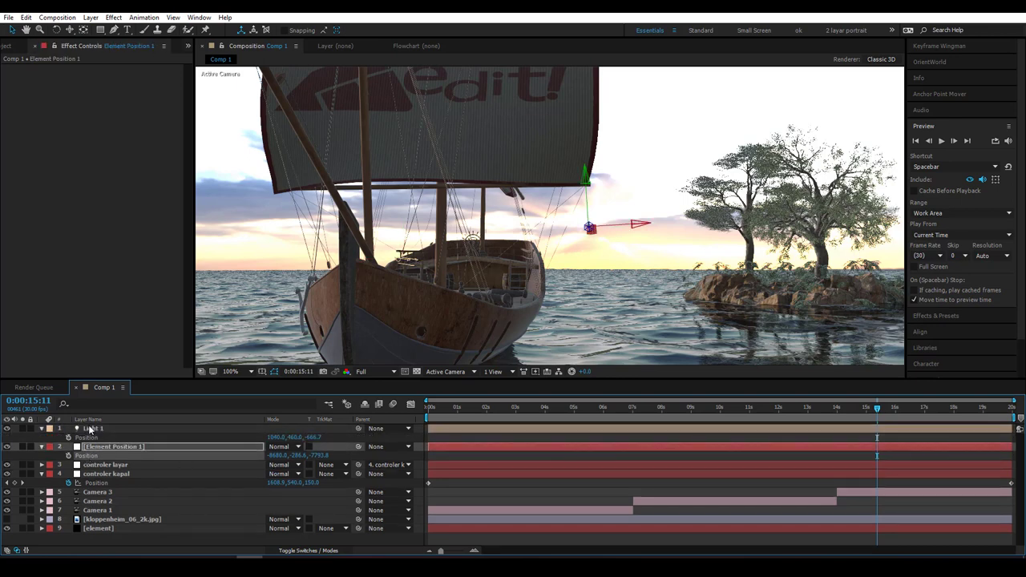
pyautogui.click(91, 439)
pyautogui.hotkey('ctrl', 'v')
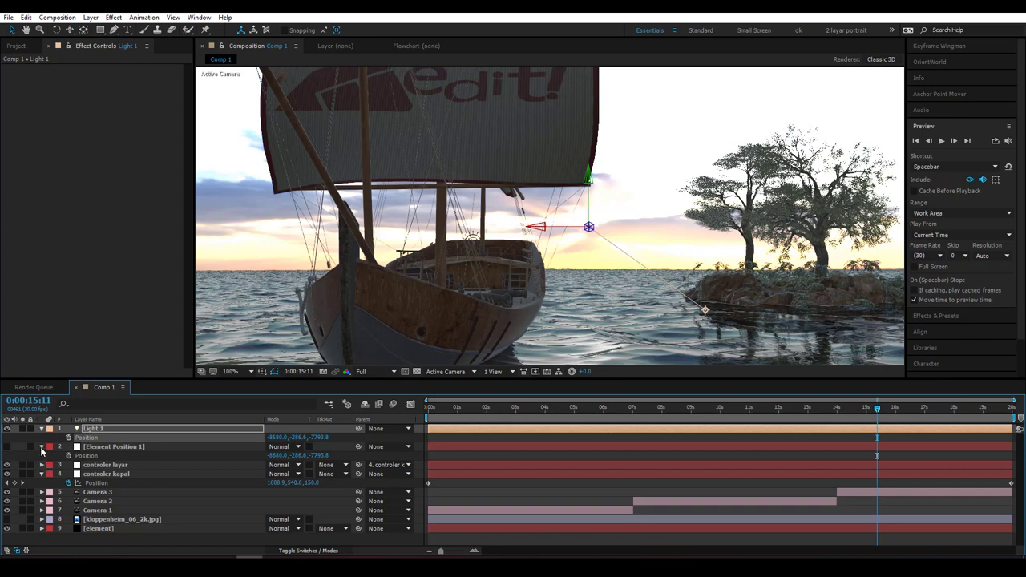
# Enable Element shadows with a 4096 shadow map size.
pyautogui.click(42, 446)
pyautogui.click(41, 428)
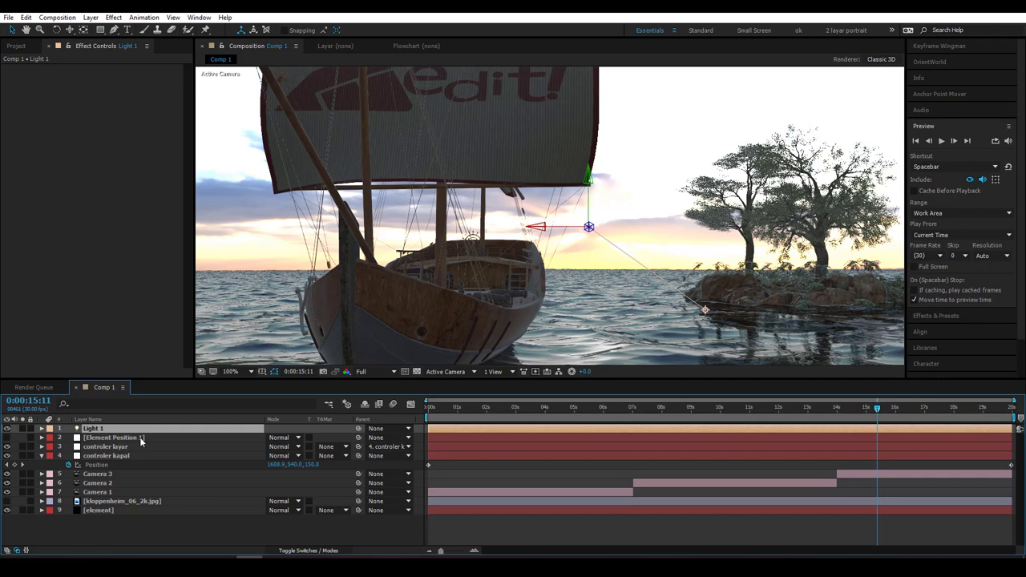
pyautogui.click(93, 510)
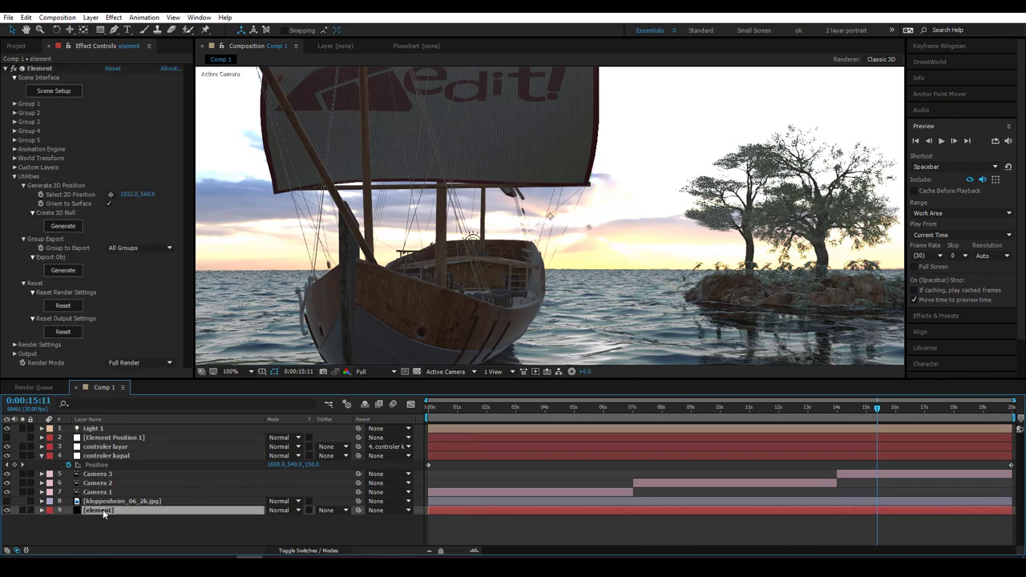
pyautogui.click(15, 176)
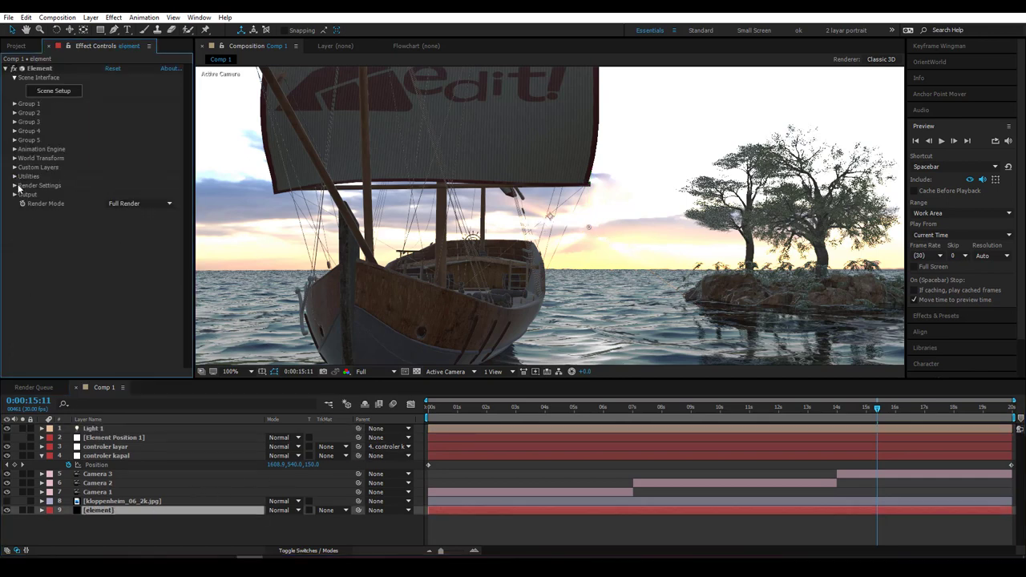
pyautogui.click(14, 185)
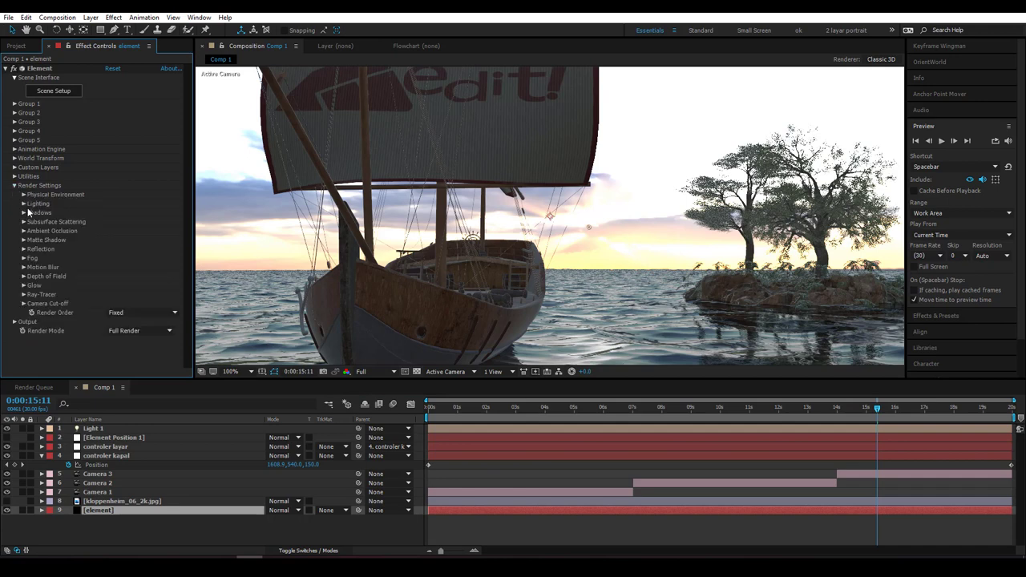
pyautogui.click(24, 212)
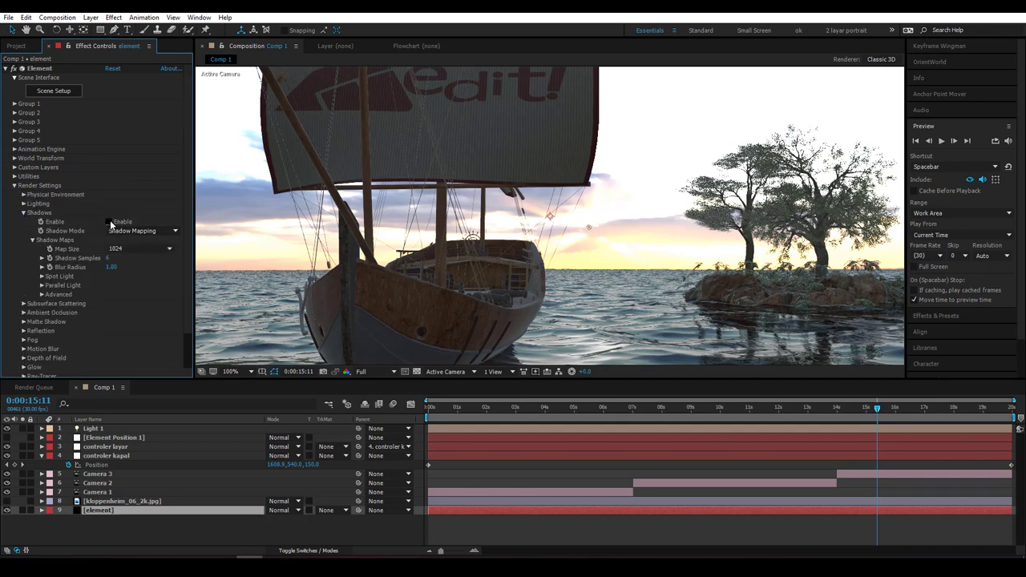
pyautogui.click(109, 222)
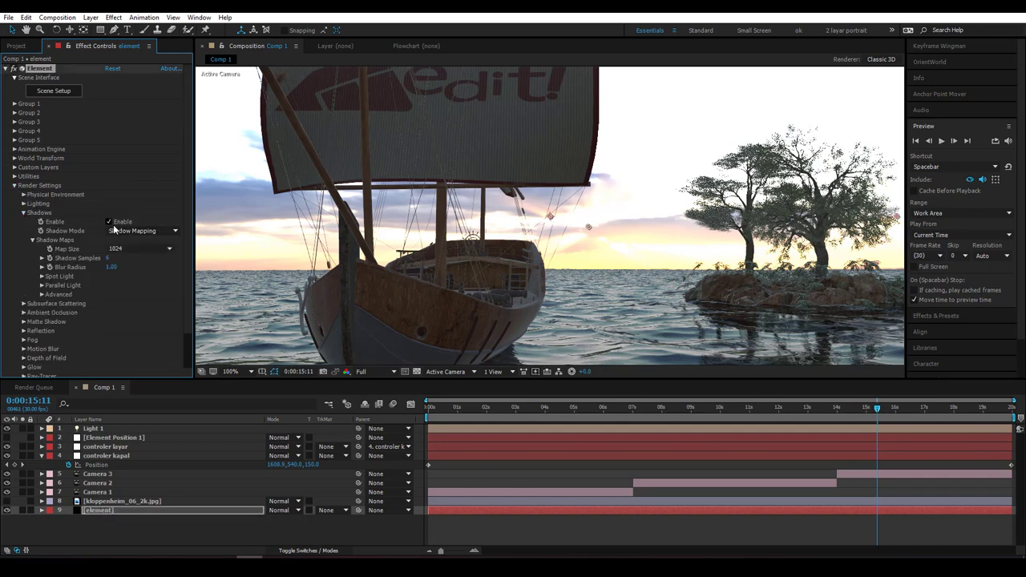
pyautogui.click(137, 249)
pyautogui.click(134, 308)
# Raise the Parallel Light shadow size to 4096 and show Light 1 in the viewer.
pyautogui.click(42, 285)
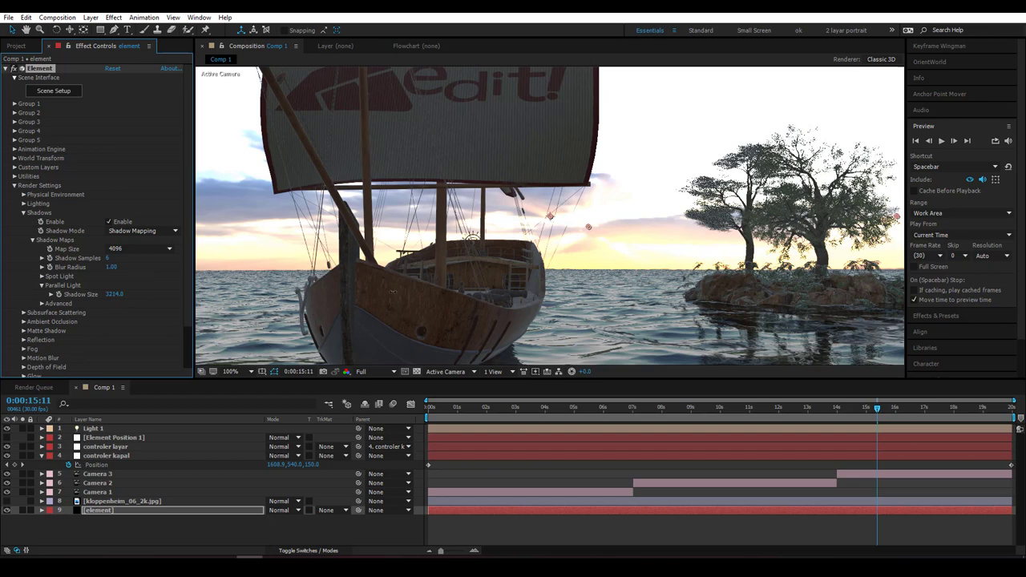
pyautogui.moveTo(114, 294); pyautogui.dragTo(581, 291)
pyautogui.click(94, 429)
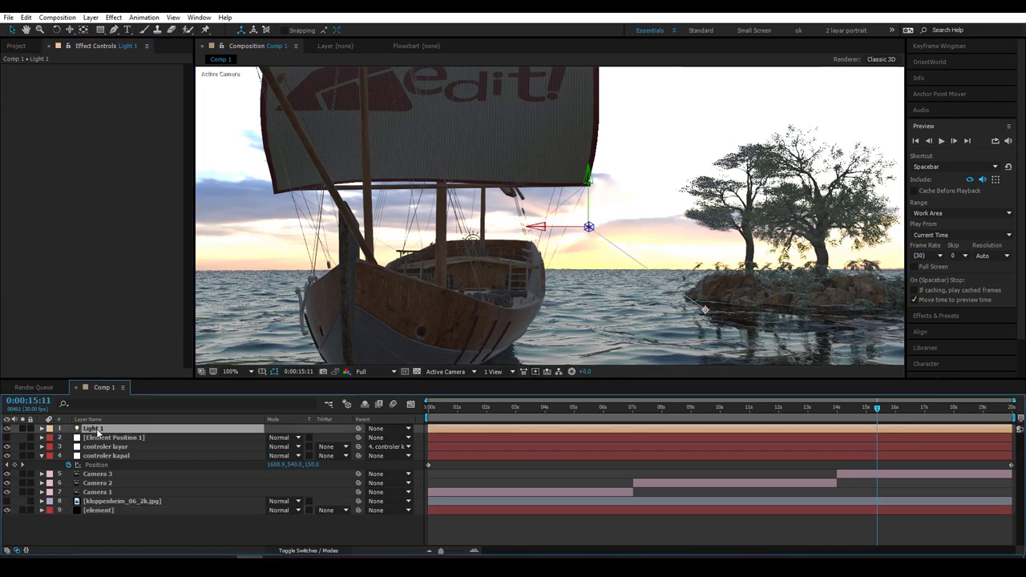
# Enable ambient occlusion in the Element render with SSAO Intensity at 4.0.
pyautogui.click(98, 510)
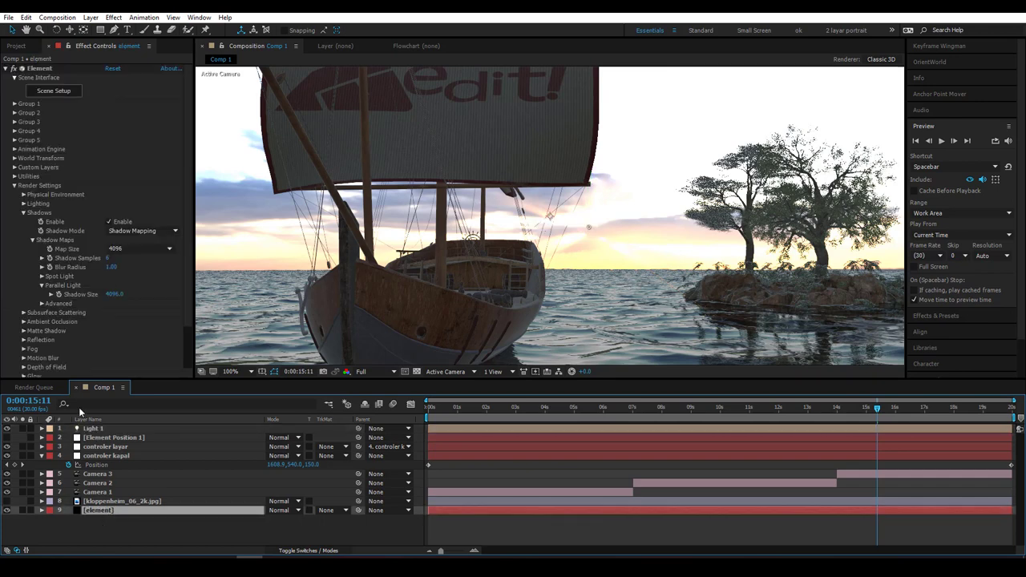
pyautogui.click(24, 212)
pyautogui.click(24, 230)
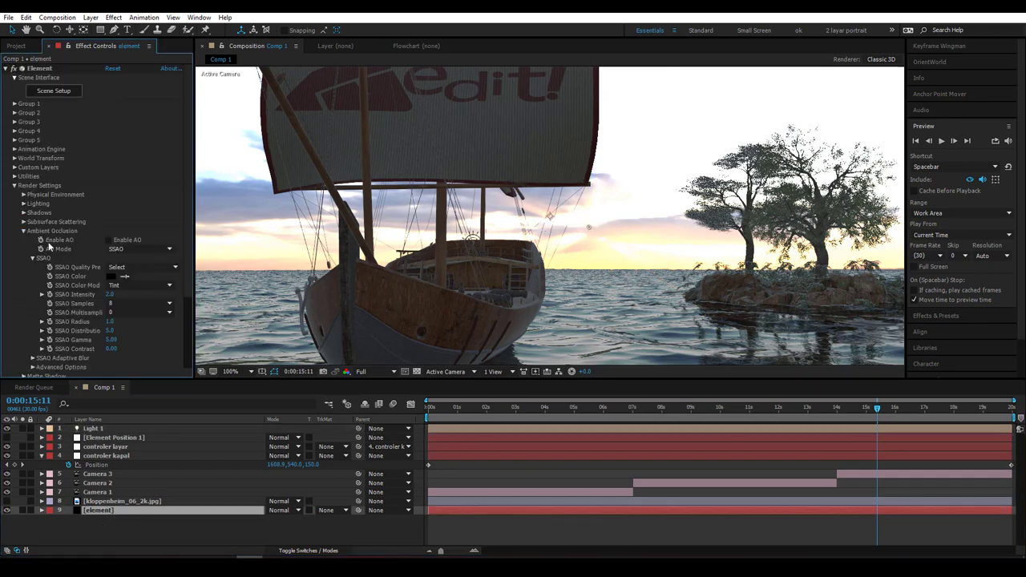
pyautogui.click(110, 240)
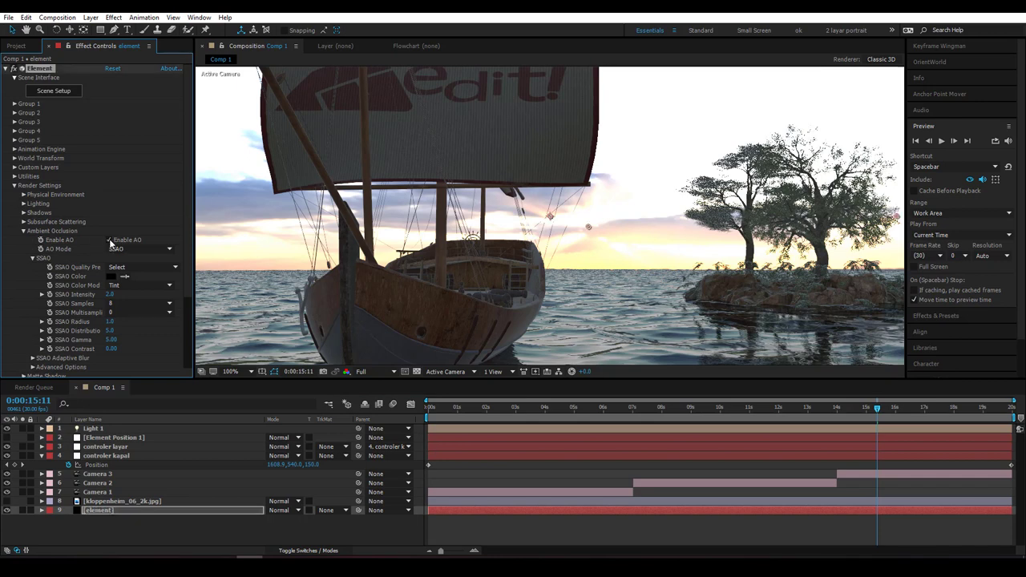
pyautogui.click(110, 294)
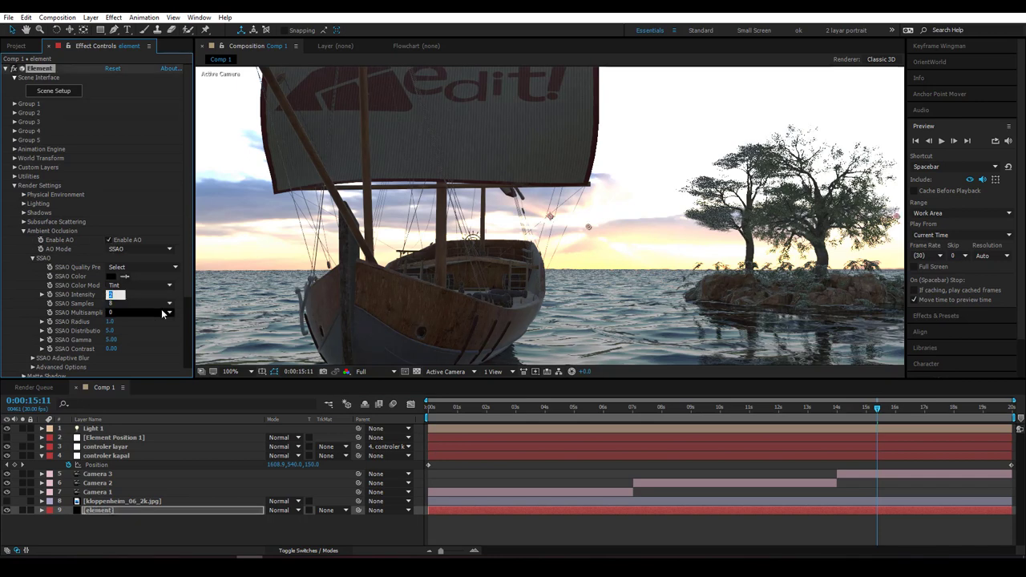
pyautogui.write('5')
pyautogui.press('Return')
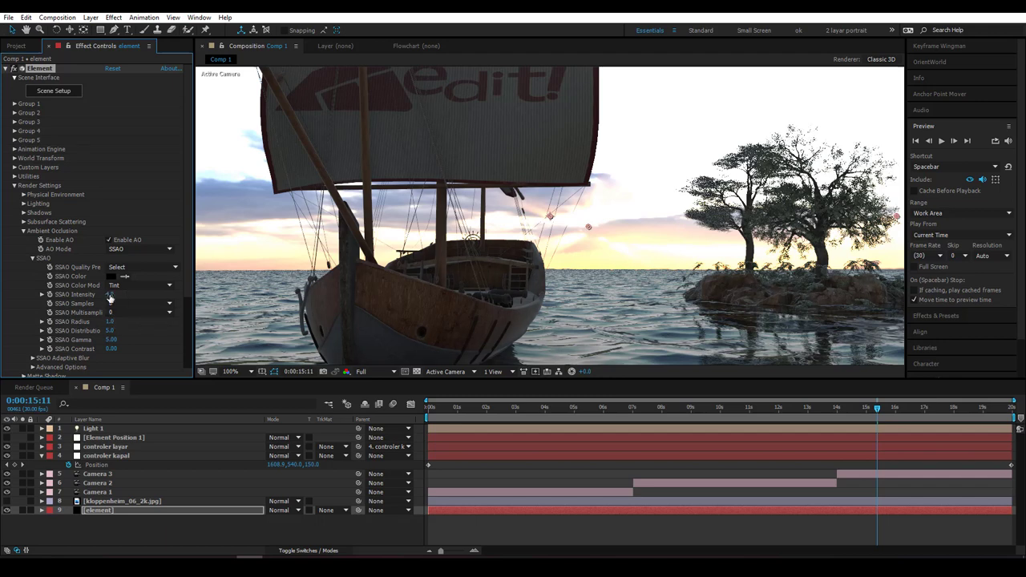
pyautogui.click(691, 409)
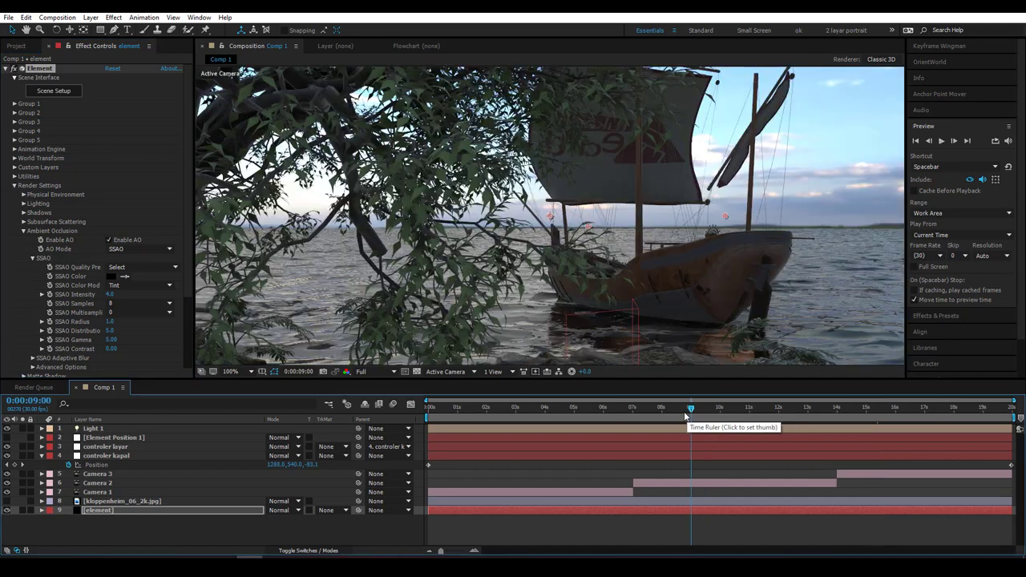
# Scrub through the animation, fit the comp in the viewer, and stop at 0:00:02:14.
pyautogui.moveTo(686, 416)
pyautogui.mouseDown()
pyautogui.moveTo(561, 413)
pyautogui.moveTo(947, 412)
pyautogui.mouseUp()
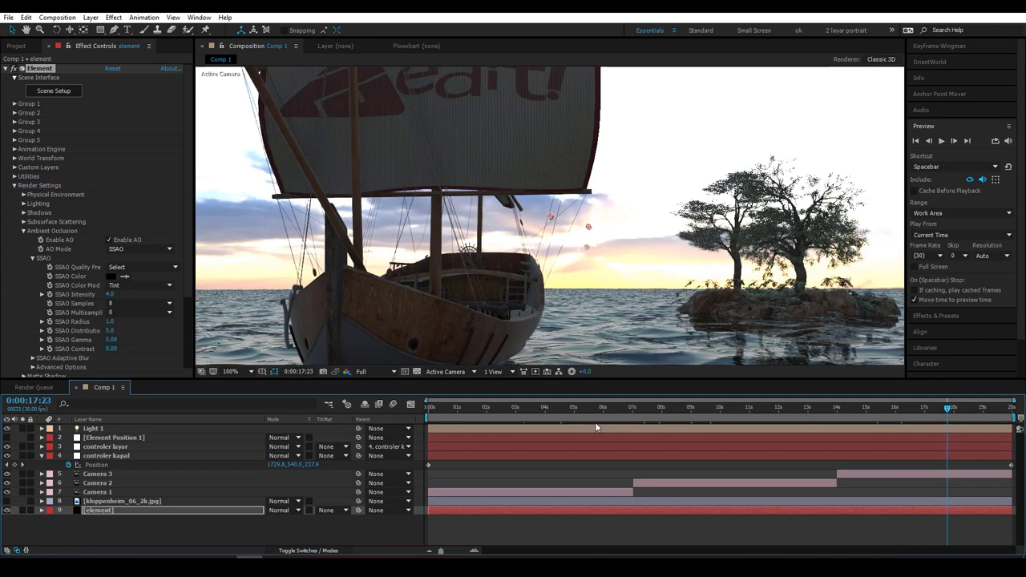
pyautogui.click(231, 371)
pyautogui.click(249, 195)
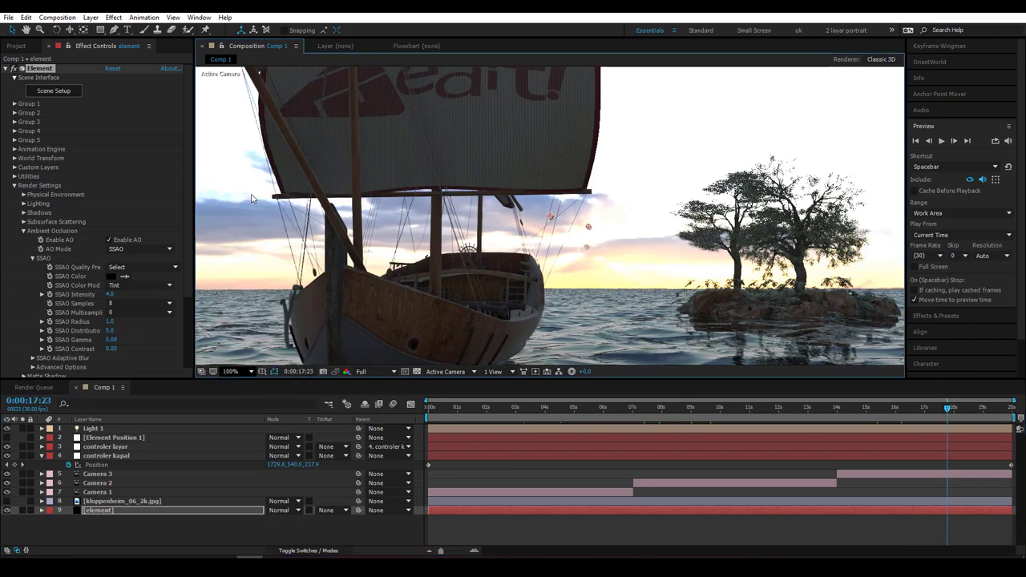
pyautogui.click(501, 410)
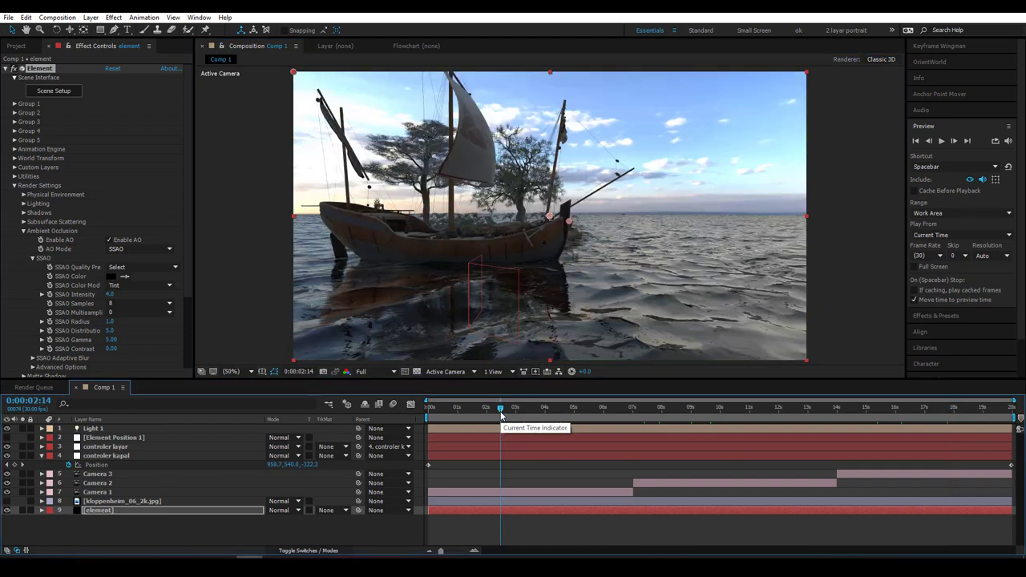
# Turn on Enable Depth of Field in Camera 1's camera settings.
pyautogui.click(101, 493)
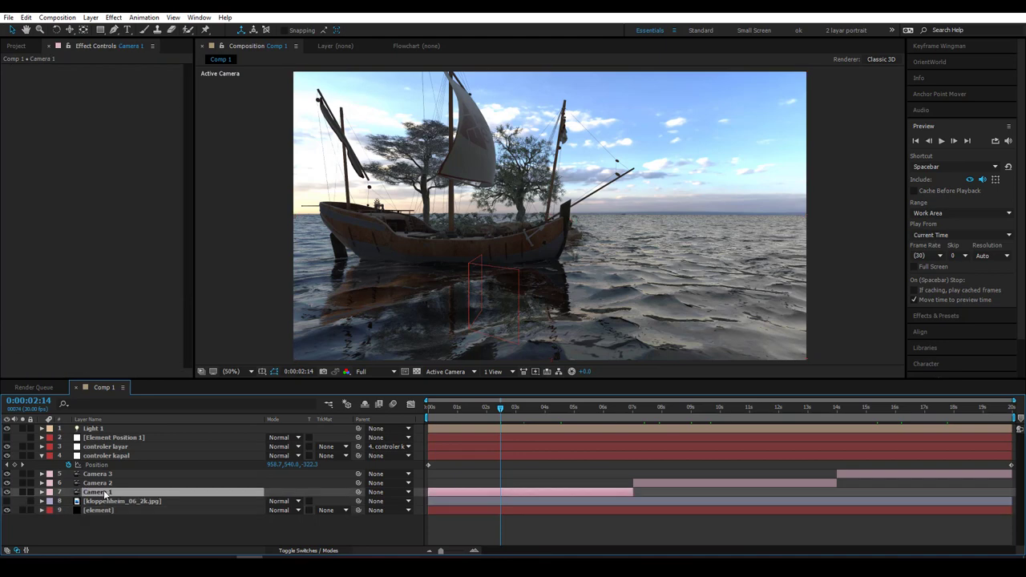
pyautogui.doubleClick(99, 493)
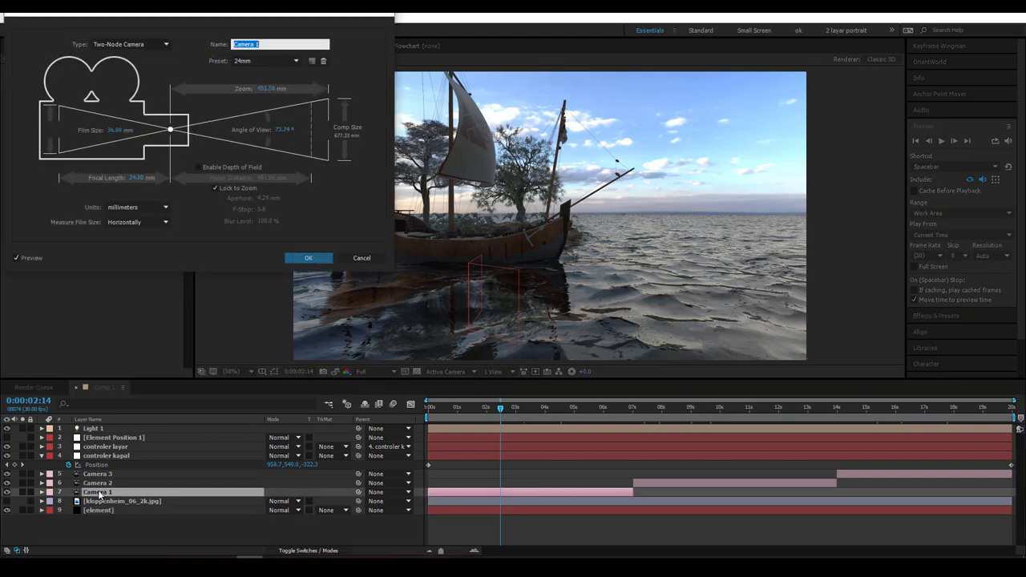
pyautogui.click(206, 169)
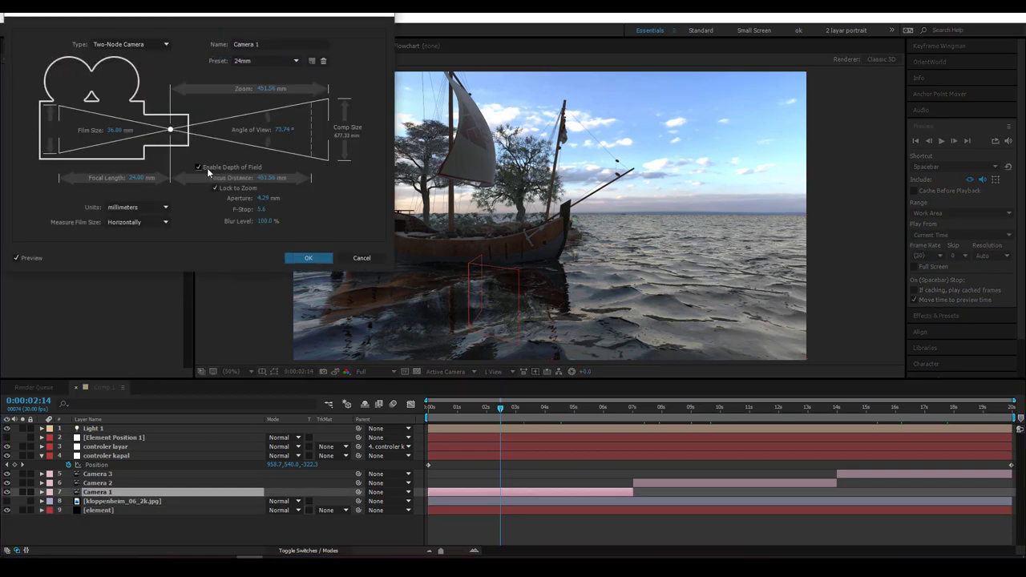
pyautogui.click(322, 259)
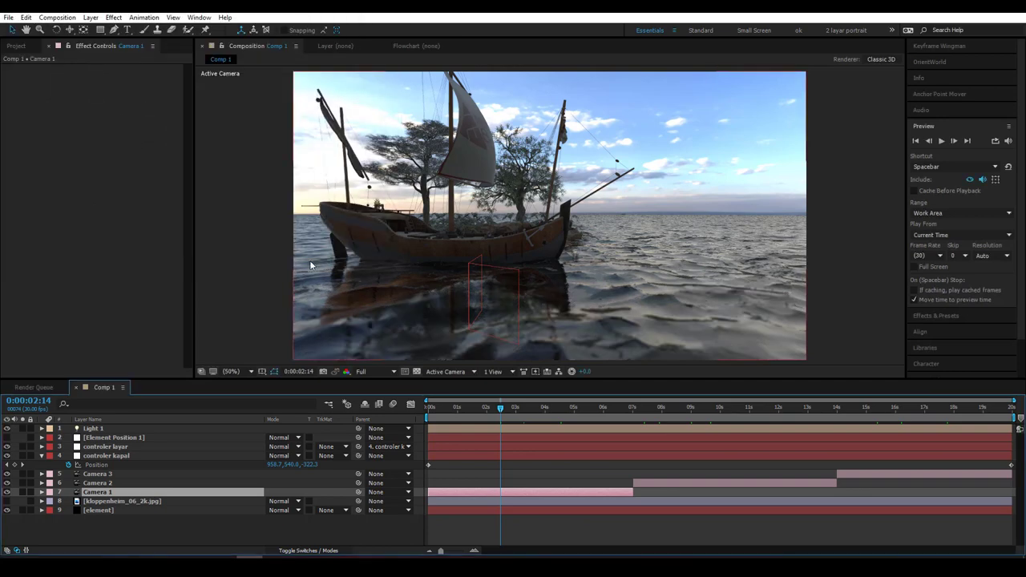
pyautogui.click(447, 373)
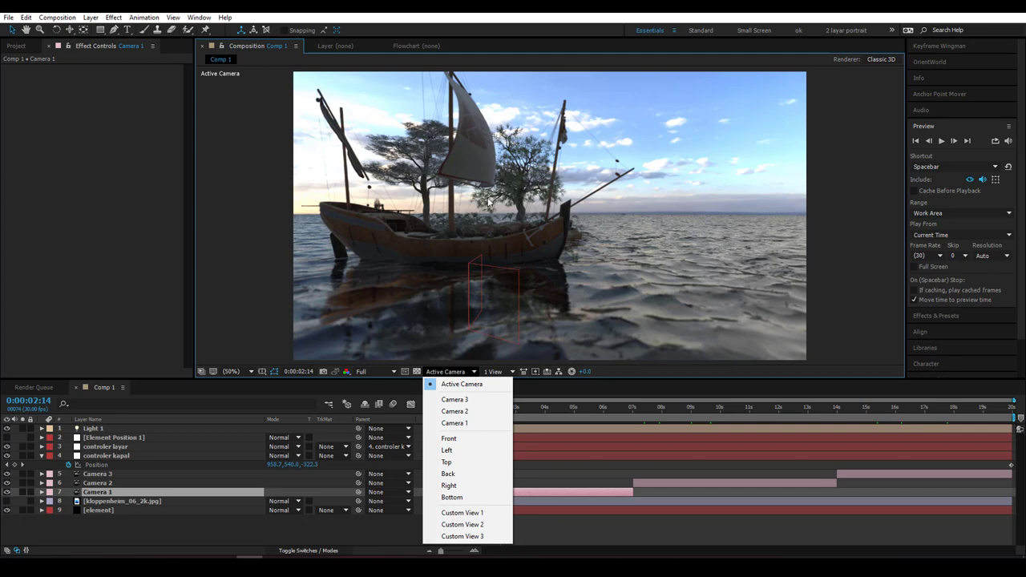
# In the top view, lower Camera 1's Focus Distance from 1280 to about 470 pixels.
pyautogui.click(450, 462)
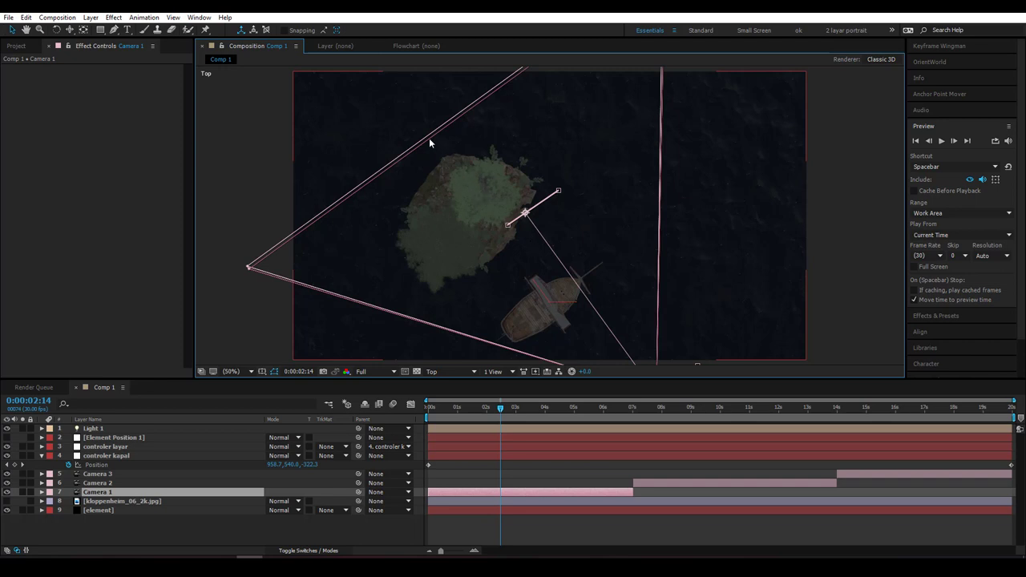
pyautogui.click(42, 492)
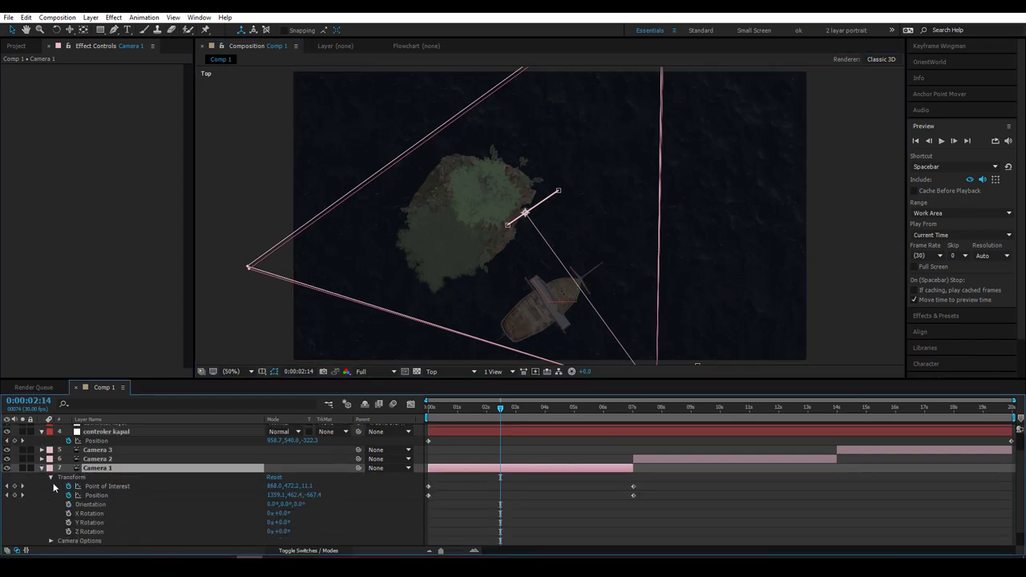
pyautogui.scroll(-1, 52, 507)
pyautogui.click(51, 522)
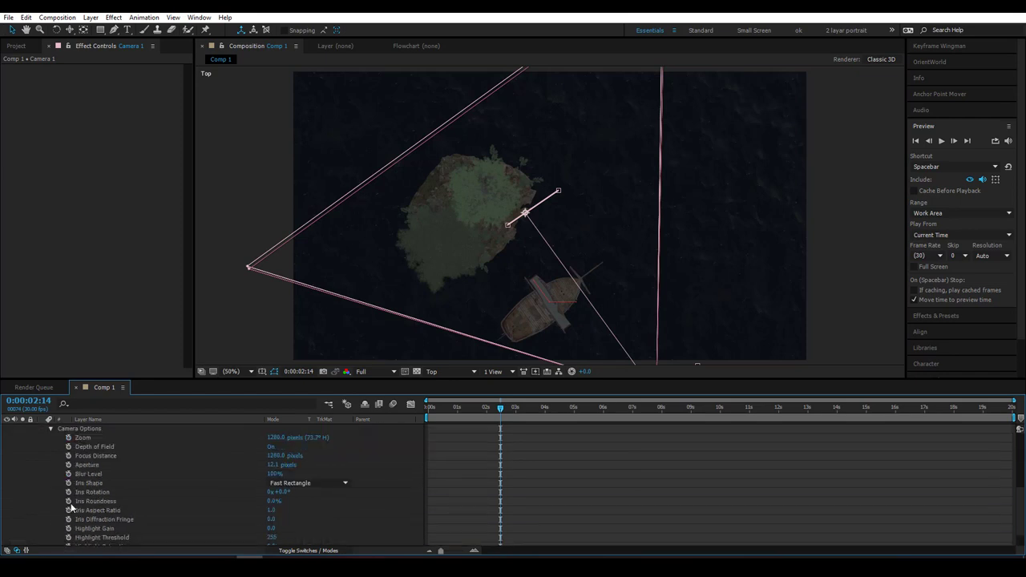
pyautogui.click(86, 456)
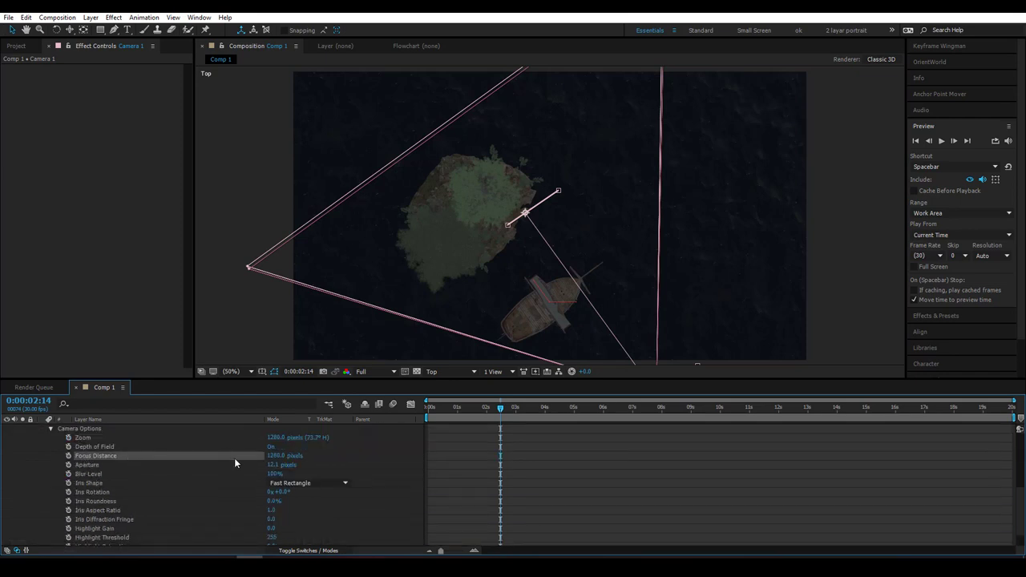
pyautogui.moveTo(275, 456); pyautogui.dragTo(233, 456)
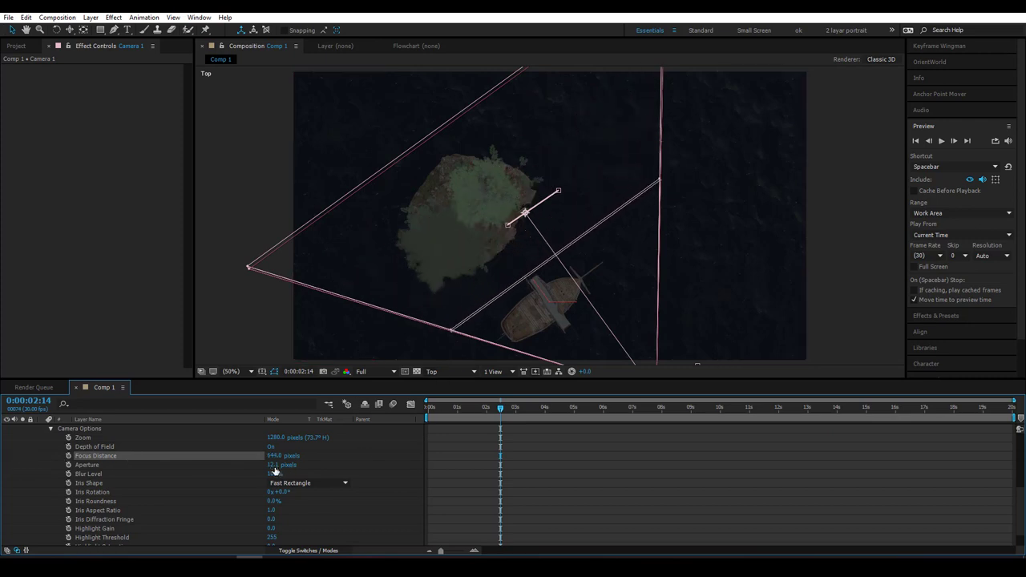
pyautogui.moveTo(275, 457); pyautogui.dragTo(183, 457)
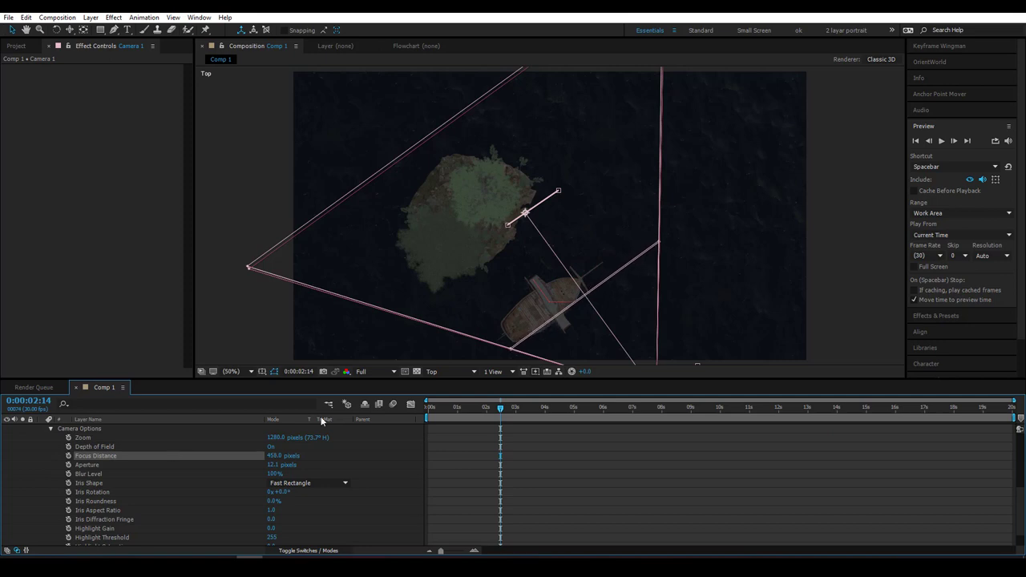
pyautogui.moveTo(275, 456); pyautogui.dragTo(304, 456)
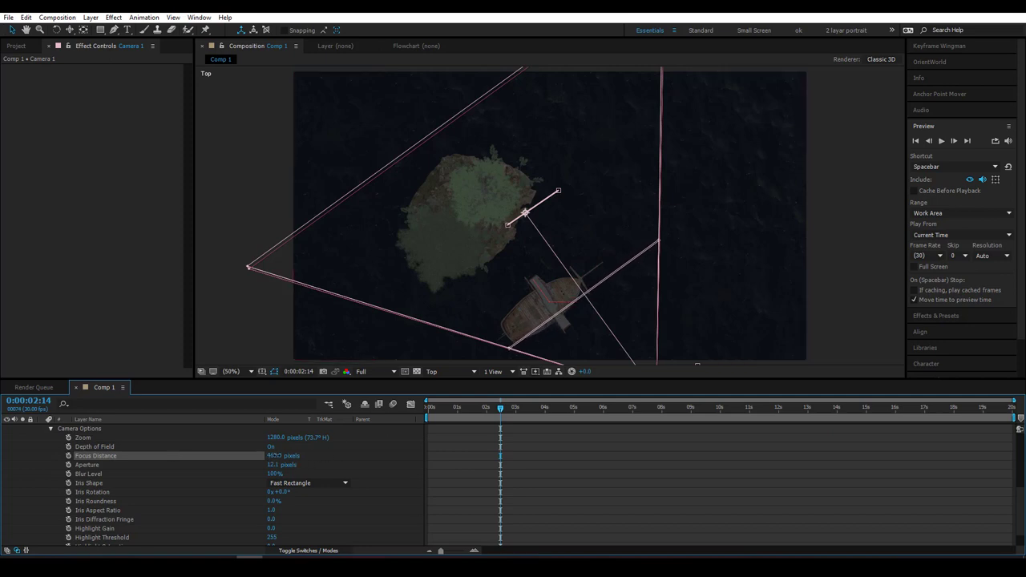
pyautogui.scroll(6, 615, 466)
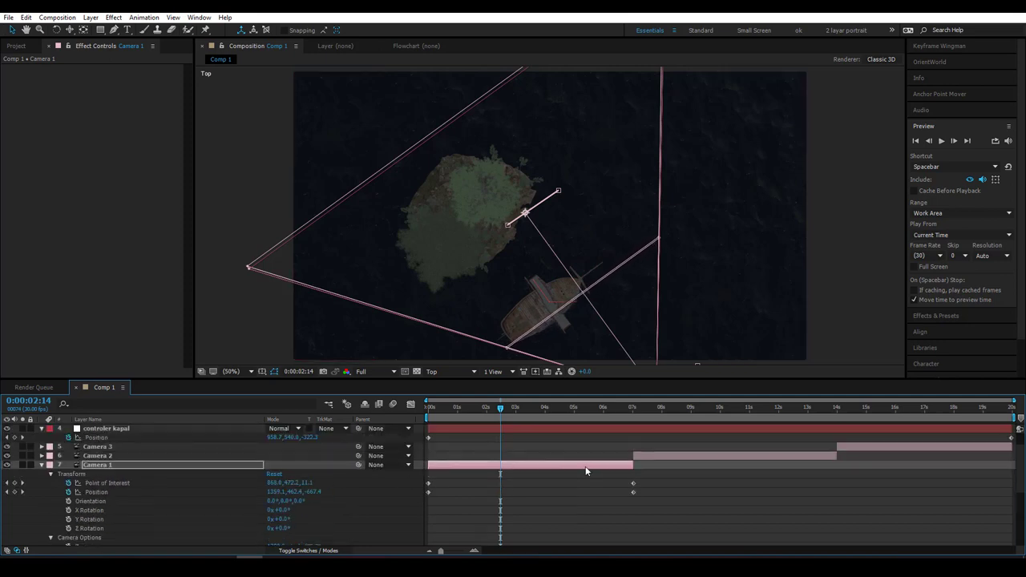
pyautogui.click(673, 409)
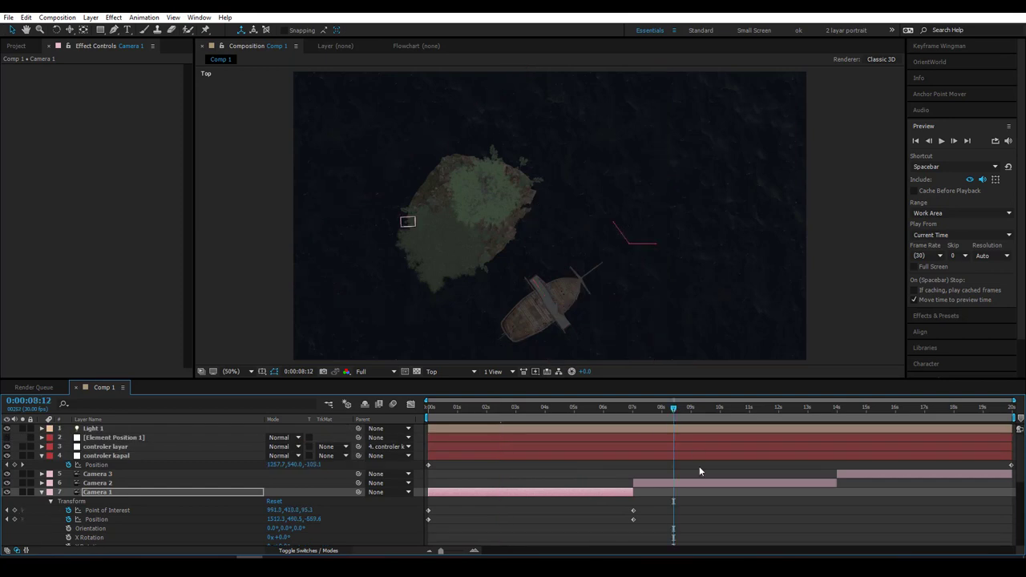
# Turn on Enable Depth of Field in Camera 2's camera settings.
pyautogui.click(683, 481)
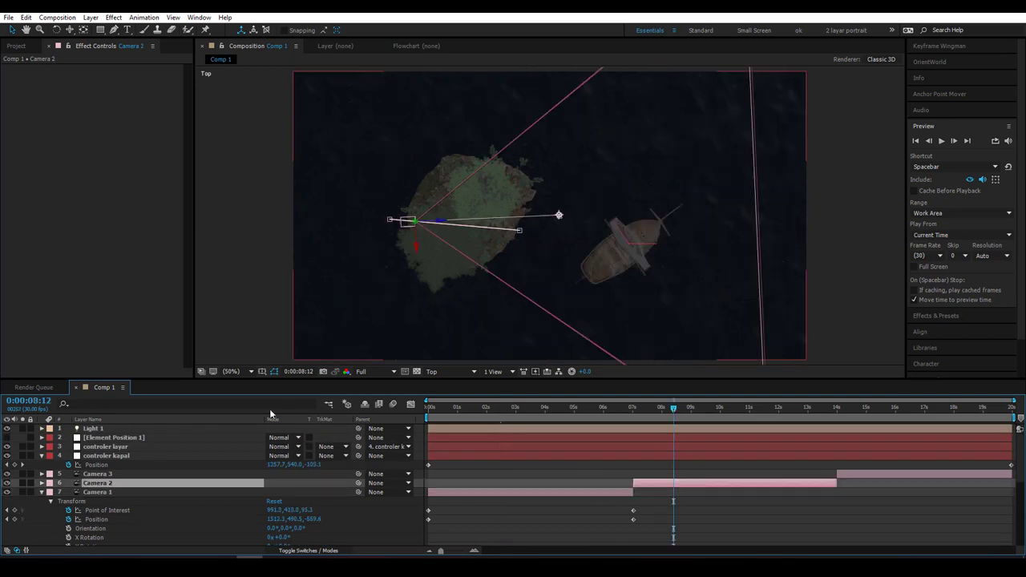
pyautogui.doubleClick(104, 484)
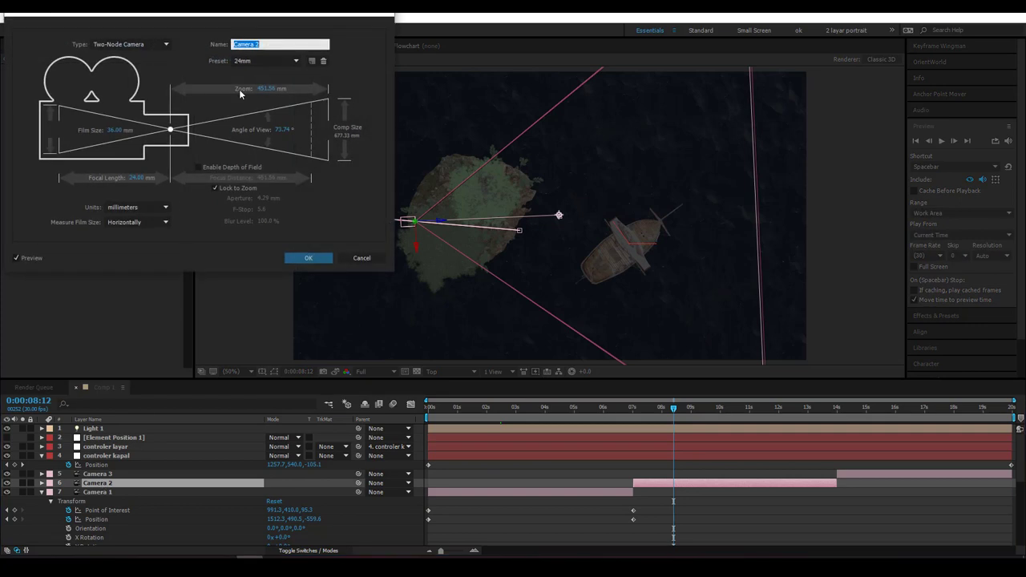
pyautogui.click(205, 168)
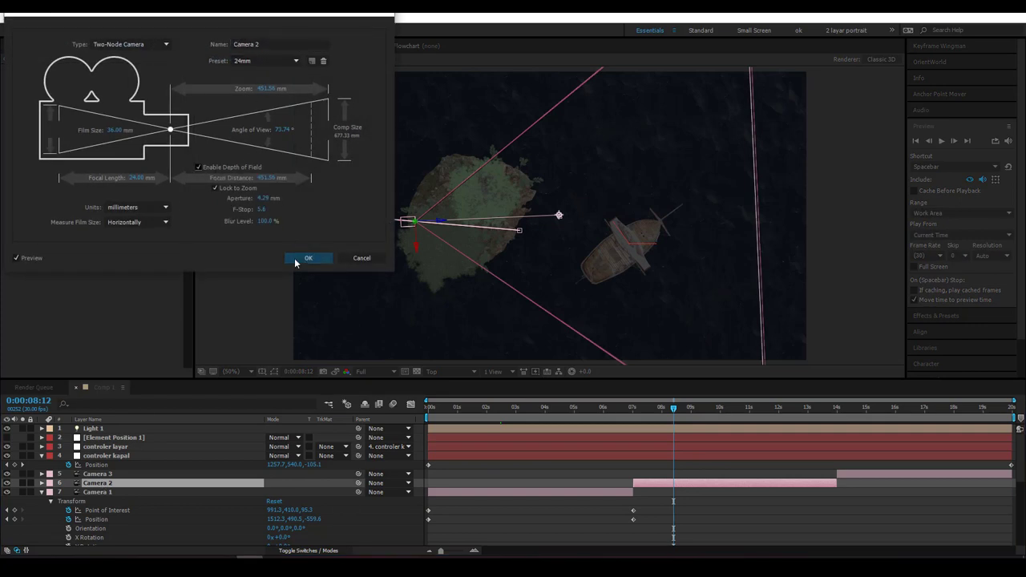
pyautogui.click(304, 259)
# Scrub Camera 2's Focus Distance down to roughly 300 pixels.
pyautogui.click(42, 482)
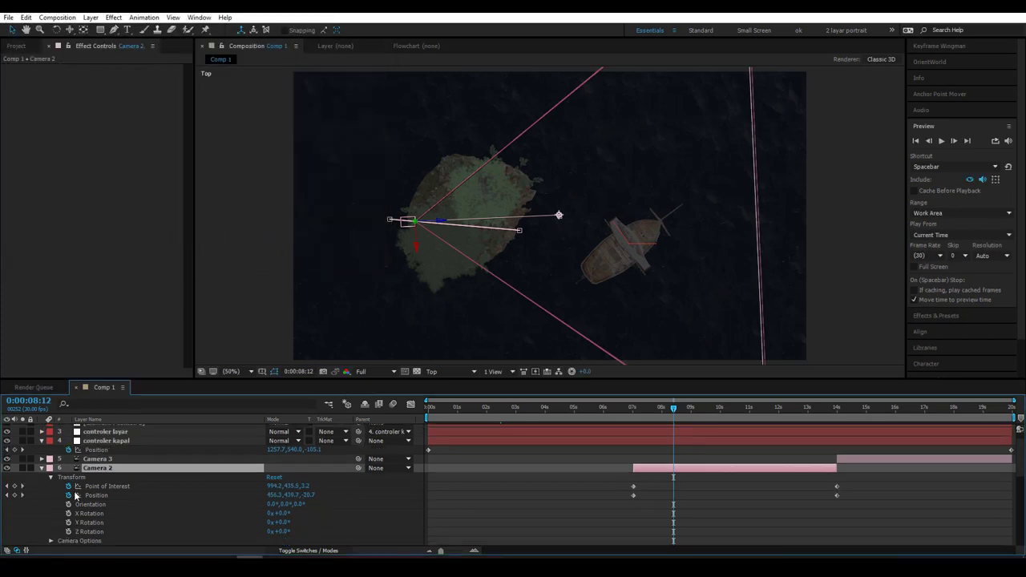
pyautogui.scroll(-3, 49, 493)
pyautogui.click(50, 487)
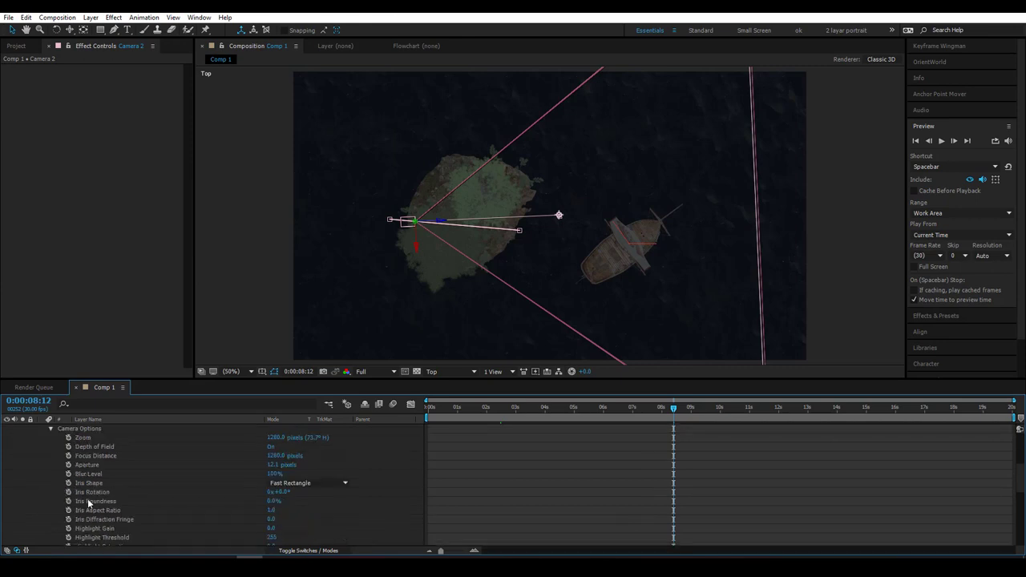
pyautogui.click(97, 456)
pyautogui.moveTo(273, 459); pyautogui.dragTo(48, 466)
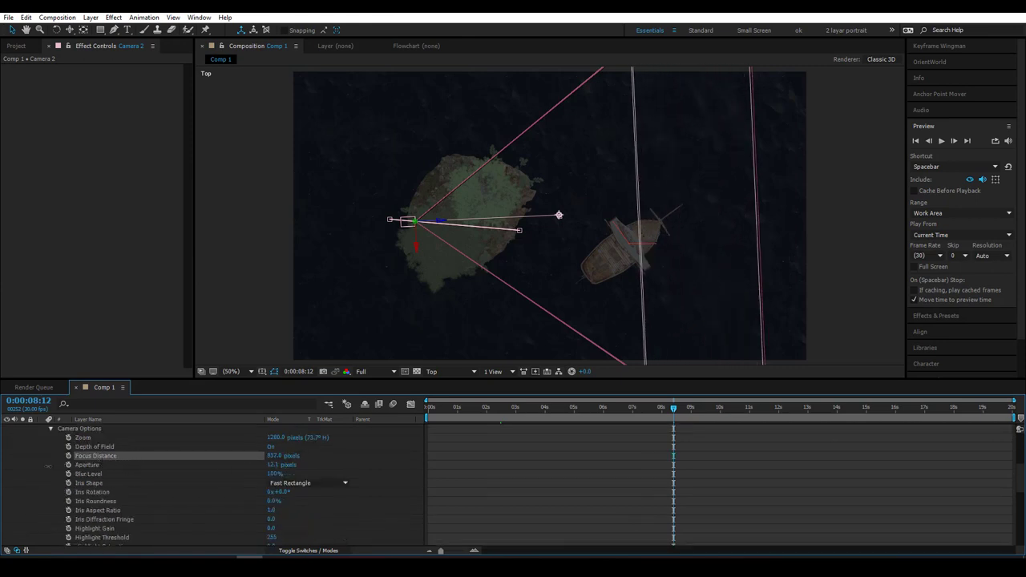
pyautogui.moveTo(271, 456)
pyautogui.mouseDown()
pyautogui.moveTo(313, 456)
pyautogui.moveTo(38, 465)
pyautogui.mouseUp()
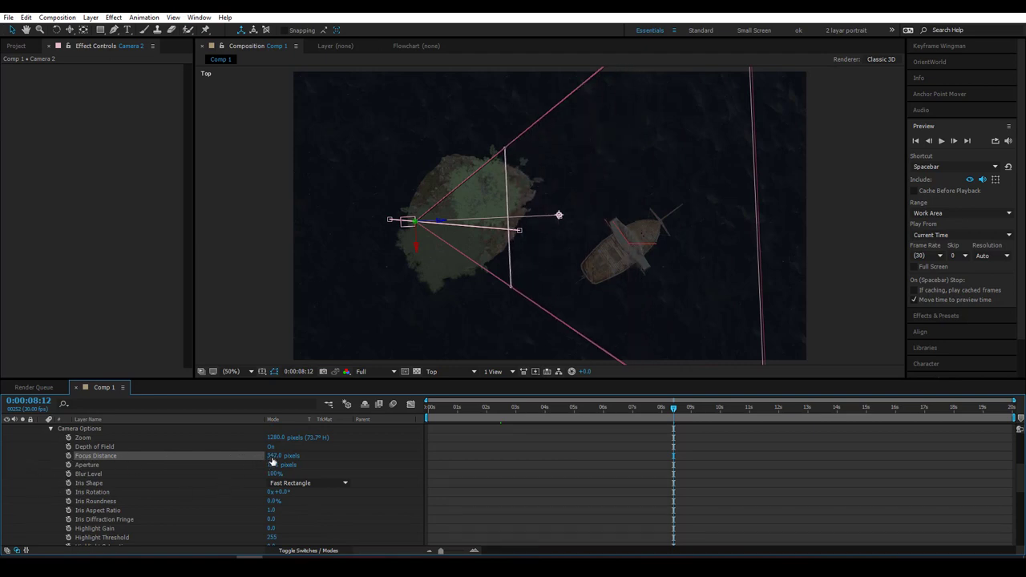
pyautogui.moveTo(272, 457); pyautogui.dragTo(256, 457)
pyautogui.scroll(1, 650, 428)
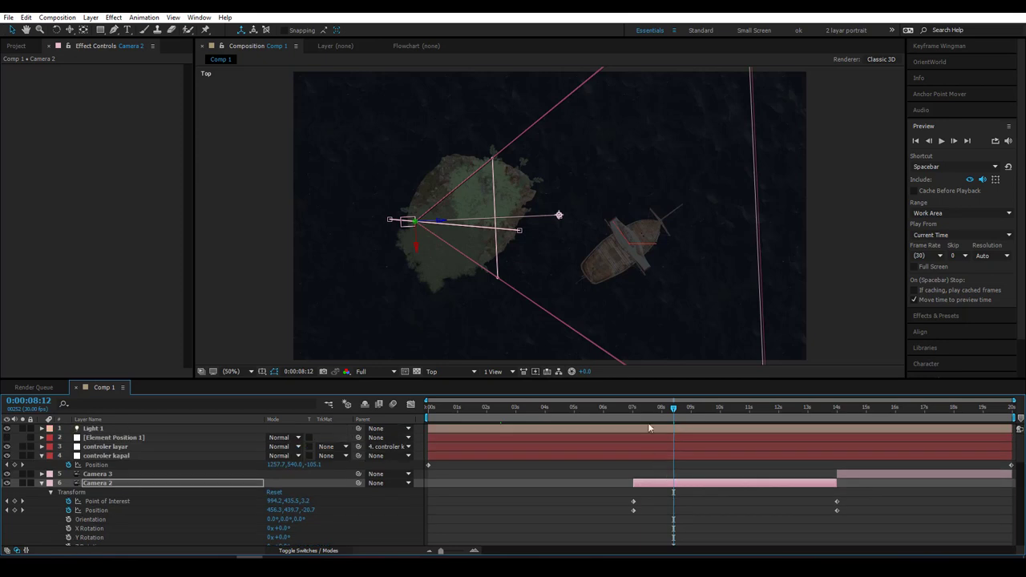
# At 0:00:07:02, set Camera 2's Focus Distance to about 244 pixels and keyframe it.
pyautogui.click(634, 411)
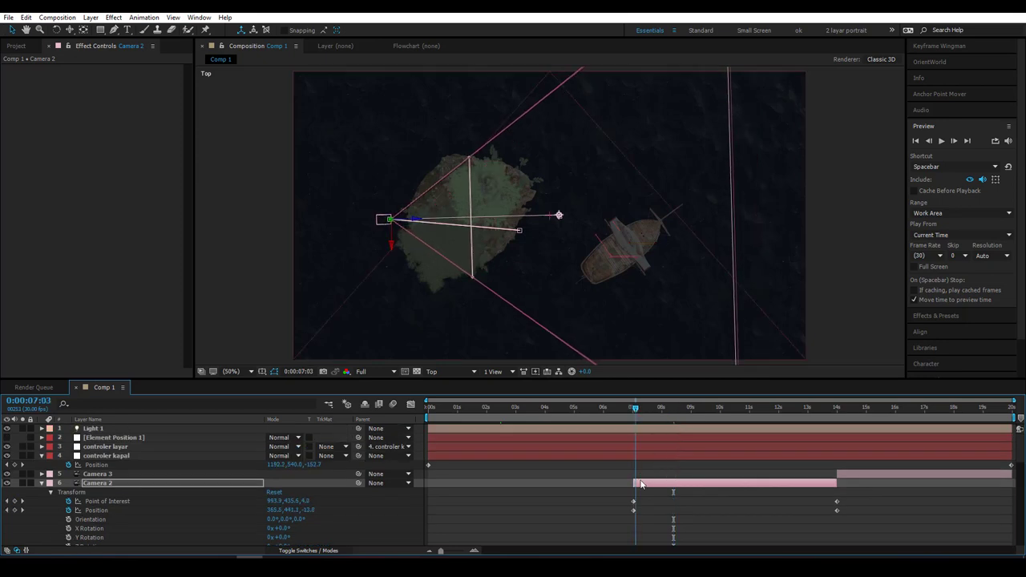
pyautogui.click(635, 411)
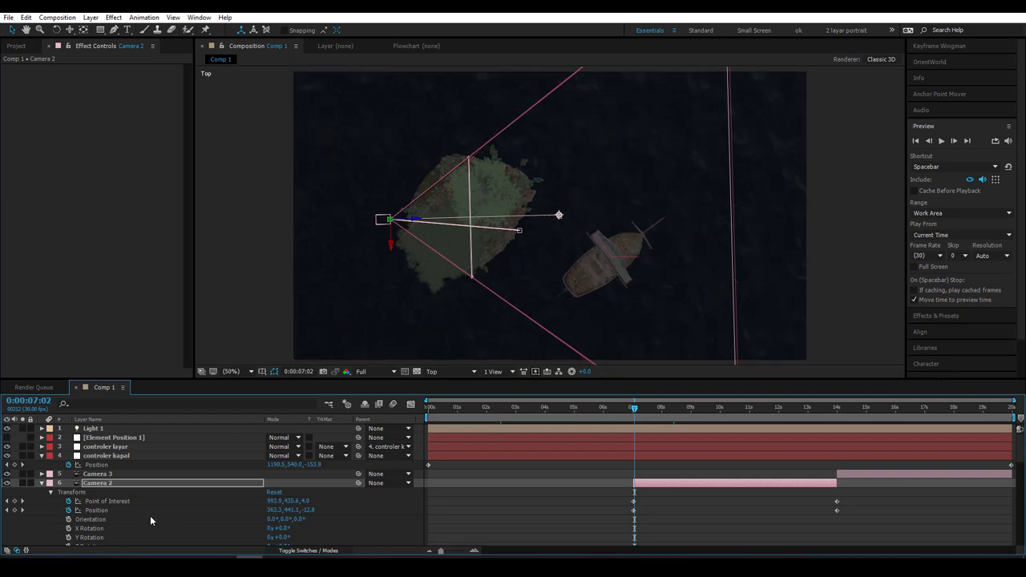
pyautogui.click(126, 484)
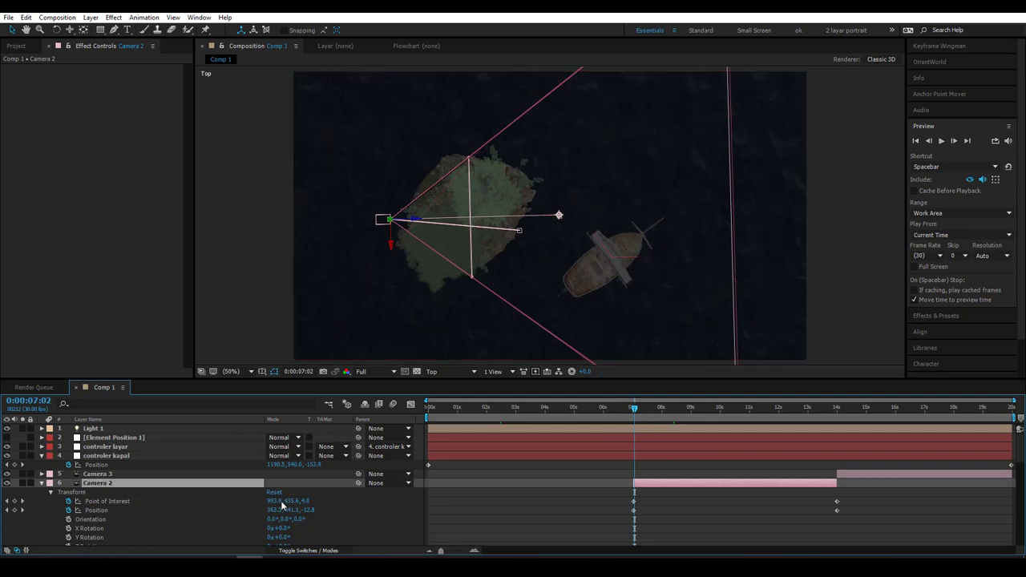
pyautogui.scroll(-4, 204, 520)
pyautogui.click(107, 471)
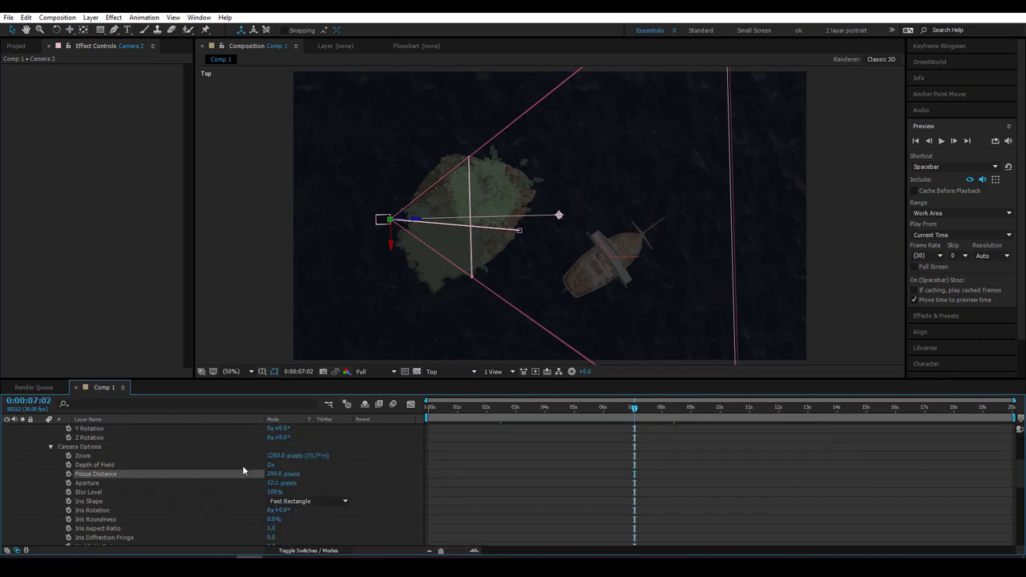
pyautogui.moveTo(272, 480); pyautogui.dragTo(245, 478)
pyautogui.click(68, 473)
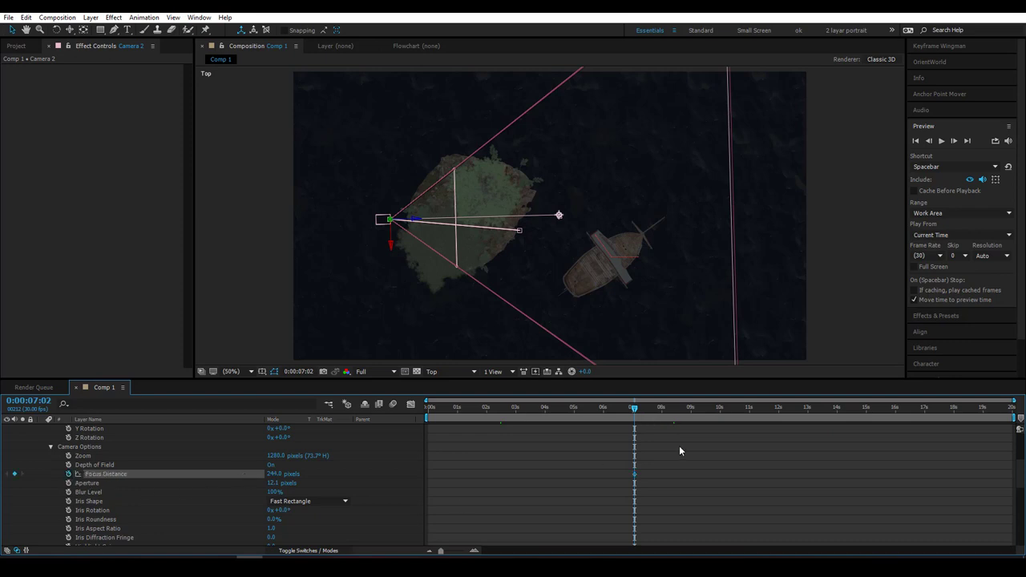
pyautogui.scroll(3, 679, 445)
# Add a hold keyframe at 8:28, then raise Focus Distance to 684 pixels at 9:16.
pyautogui.moveTo(641, 411); pyautogui.dragTo(691, 413)
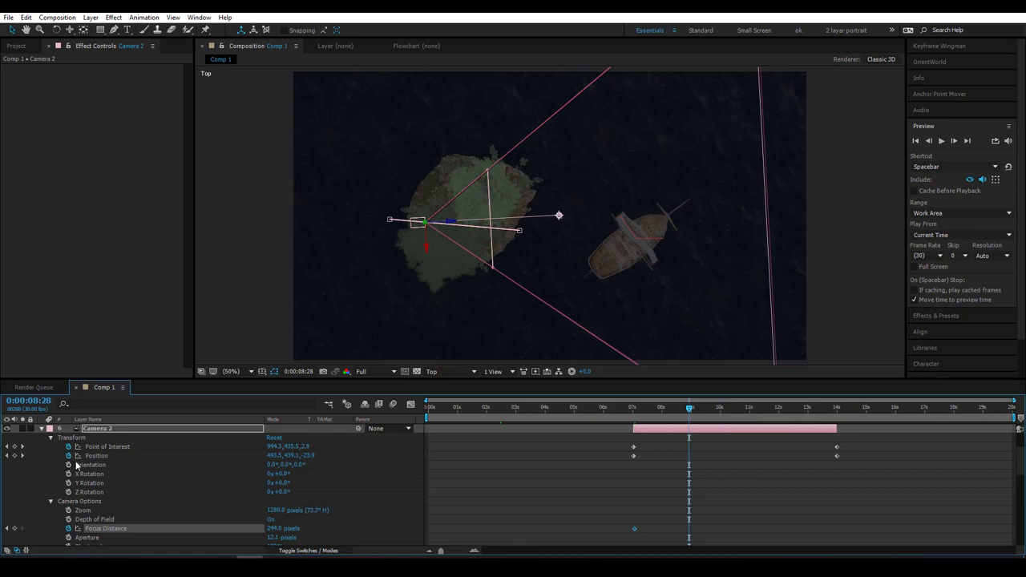
pyautogui.click(14, 529)
pyautogui.moveTo(693, 409); pyautogui.dragTo(706, 408)
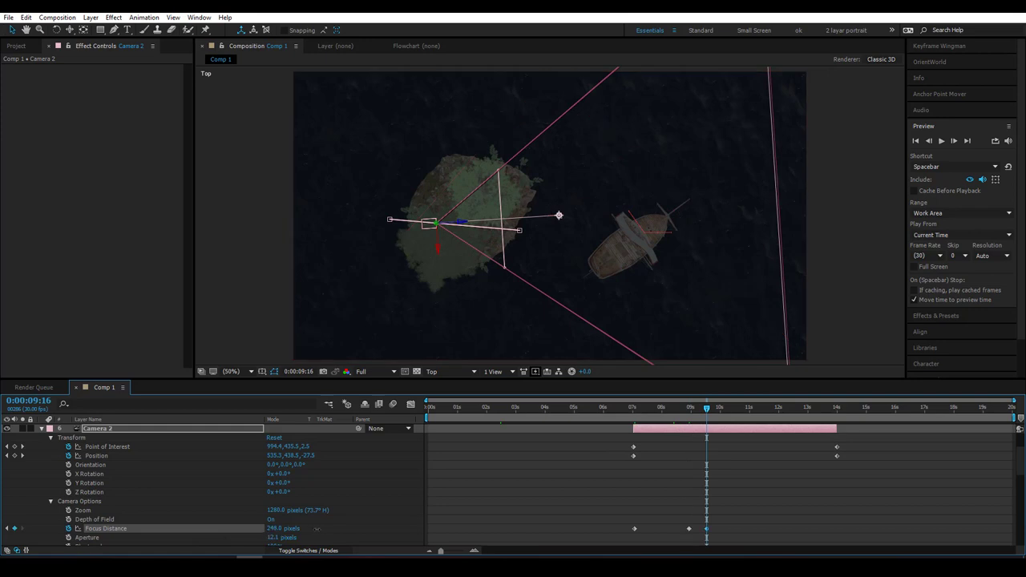
pyautogui.moveTo(317, 529); pyautogui.dragTo(529, 534)
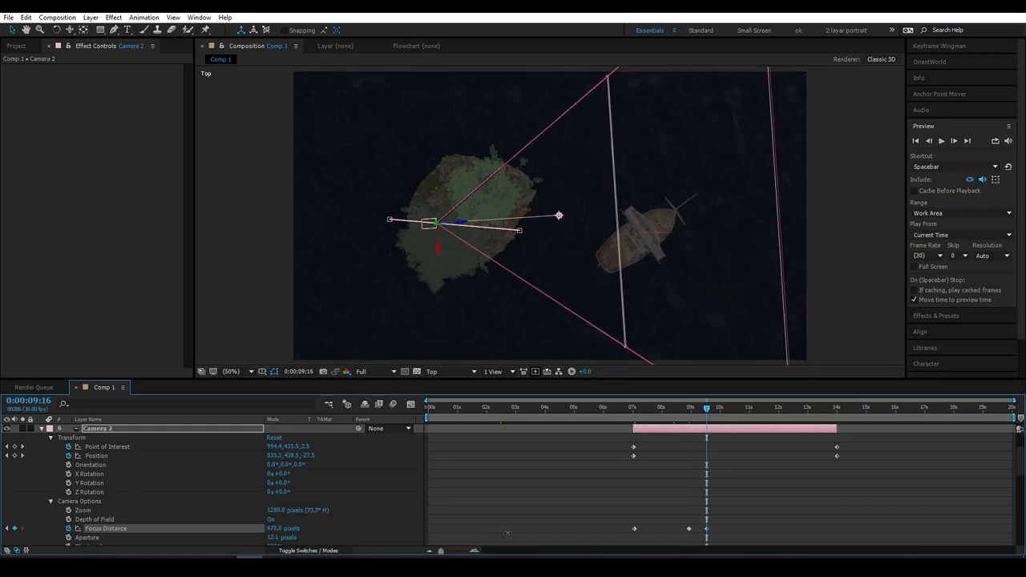
# Scrub through the rest of Camera 2's shot to preview the focus pull.
pyautogui.moveTo(756, 415); pyautogui.dragTo(834, 427)
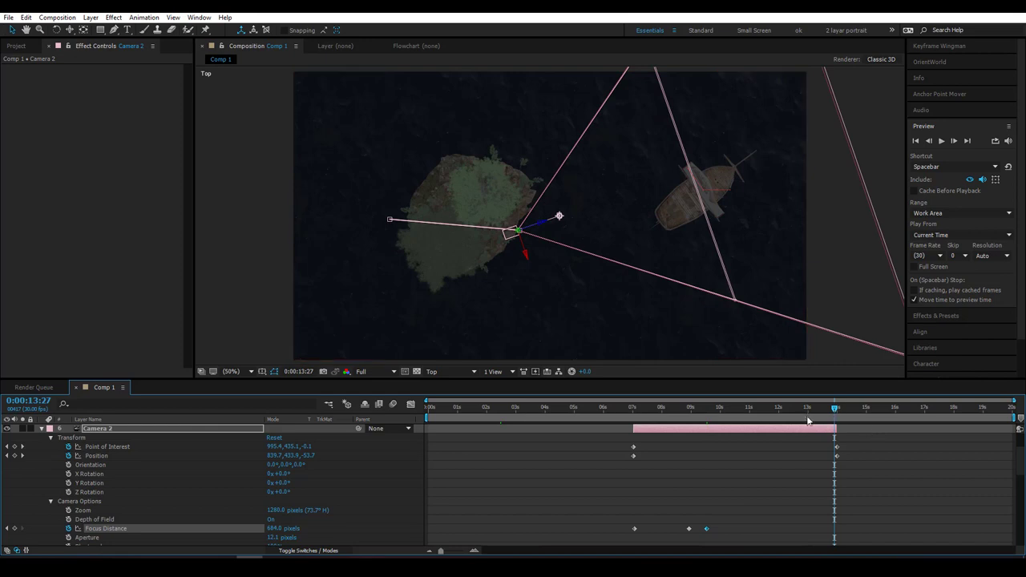
pyautogui.moveTo(820, 417); pyautogui.dragTo(785, 417)
pyautogui.click(738, 418)
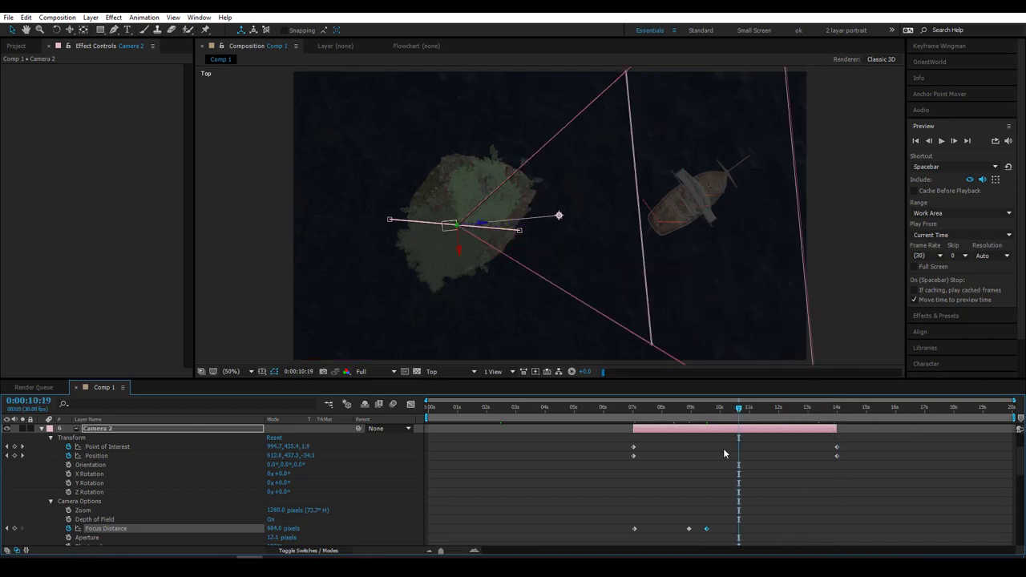
pyautogui.scroll(3, 752, 442)
pyautogui.click(847, 475)
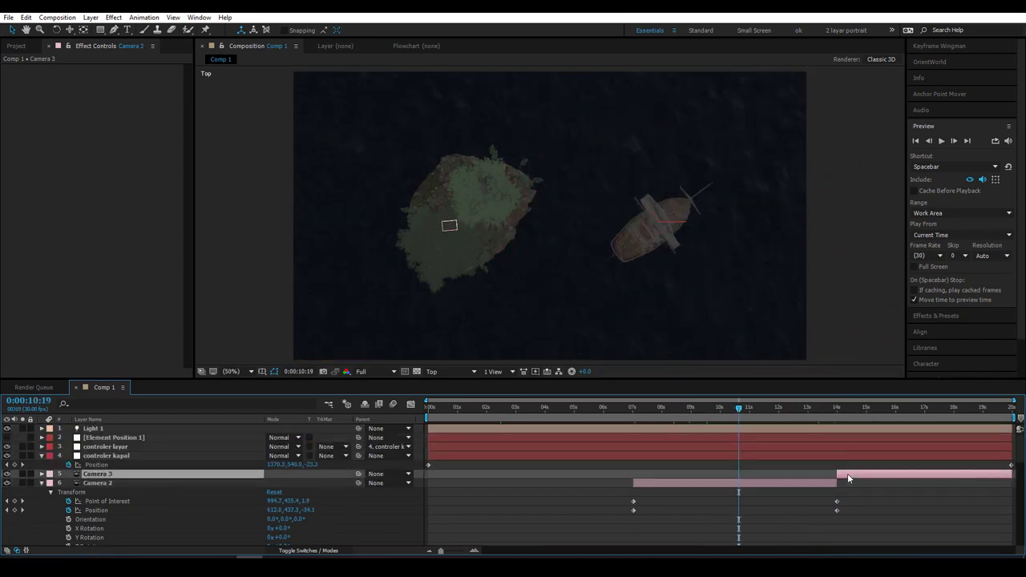
# At 0:00:14:00, tick Enable Depth of Field in Camera 3's camera settings.
pyautogui.click(836, 409)
pyautogui.moveTo(837, 417); pyautogui.dragTo(840, 417)
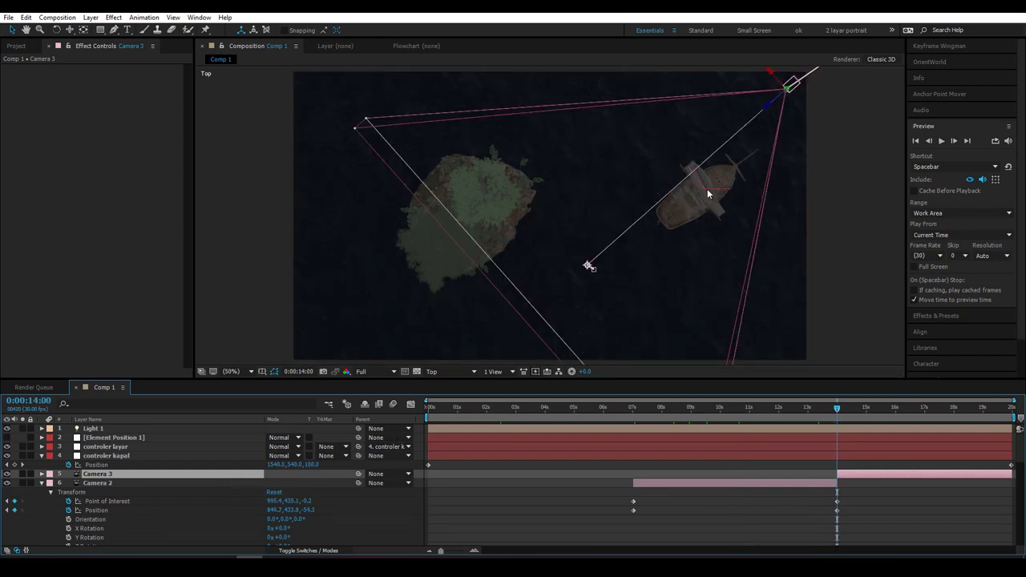
pyautogui.doubleClick(97, 474)
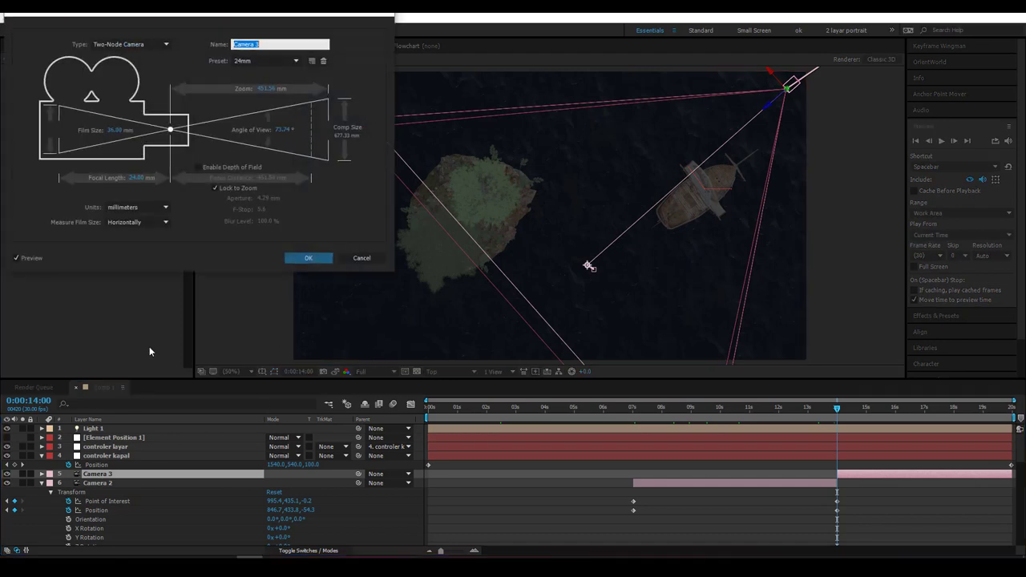
pyautogui.click(205, 166)
# Set Camera 3's Focus Distance to 446 pixels and keyframe it at 14 seconds.
pyautogui.click(300, 257)
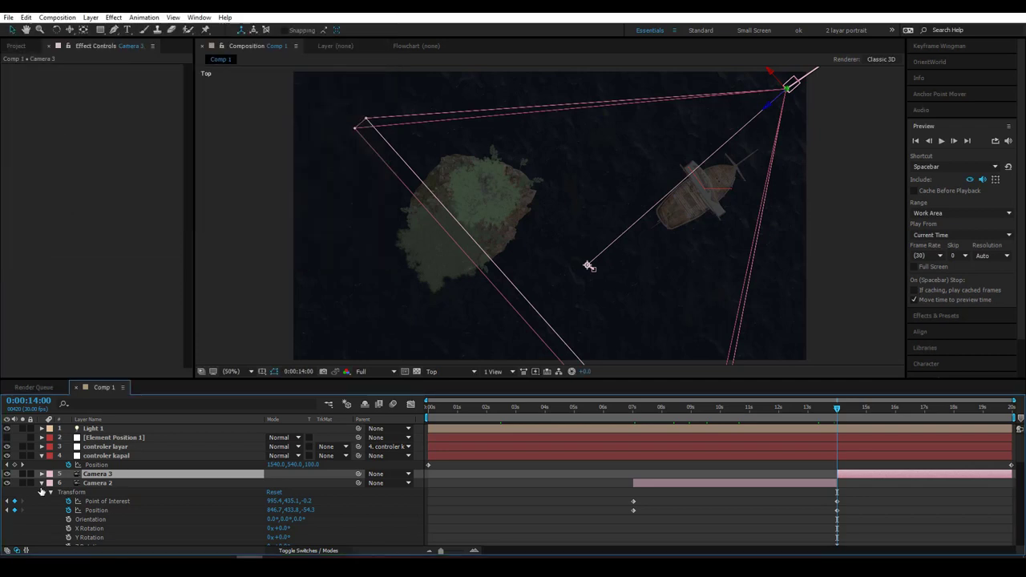
pyautogui.click(41, 474)
pyautogui.scroll(-3, 64, 513)
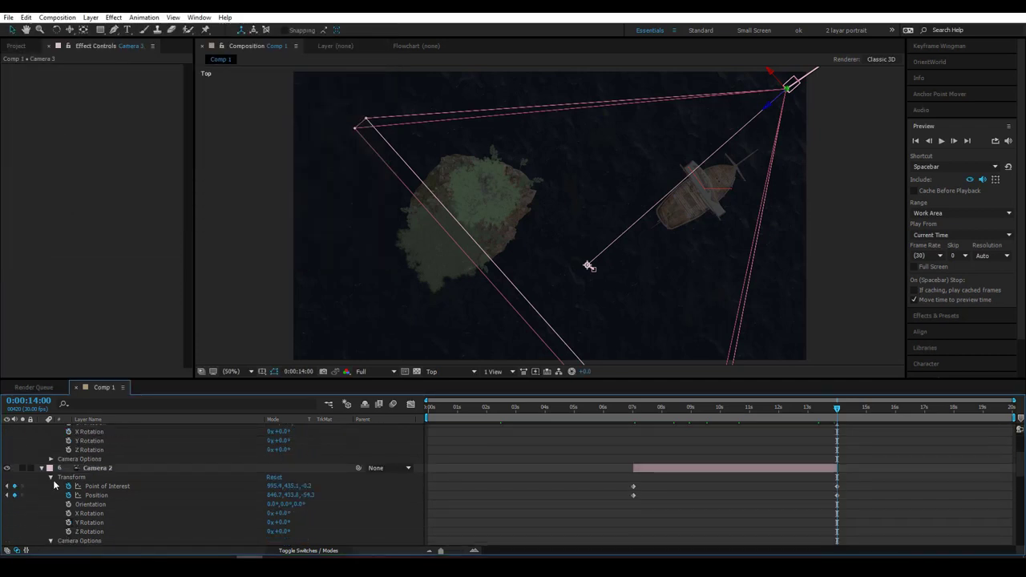
pyautogui.click(50, 459)
pyautogui.click(121, 456)
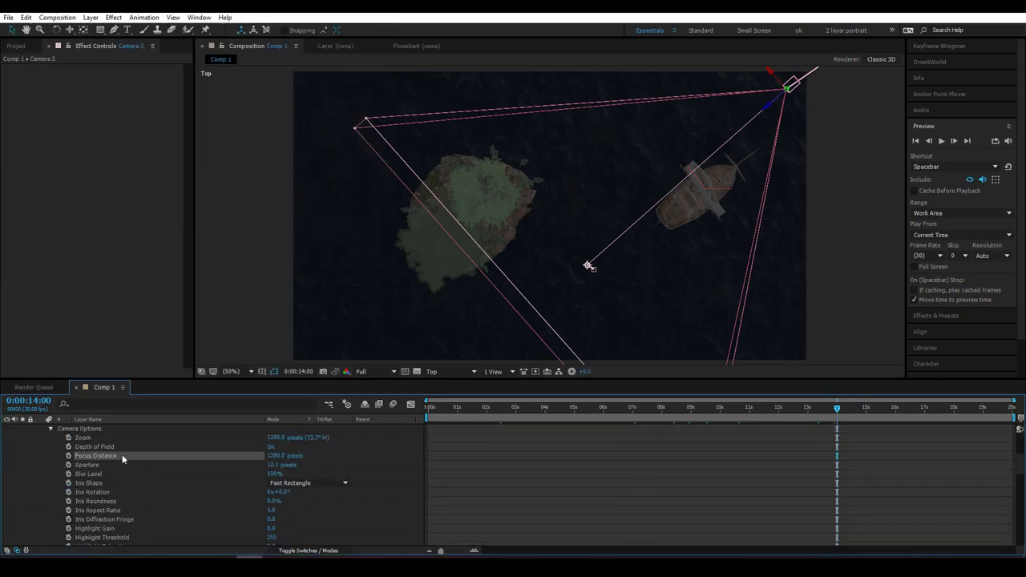
pyautogui.moveTo(278, 456)
pyautogui.mouseDown()
pyautogui.moveTo(192, 456)
pyautogui.moveTo(207, 456)
pyautogui.mouseUp()
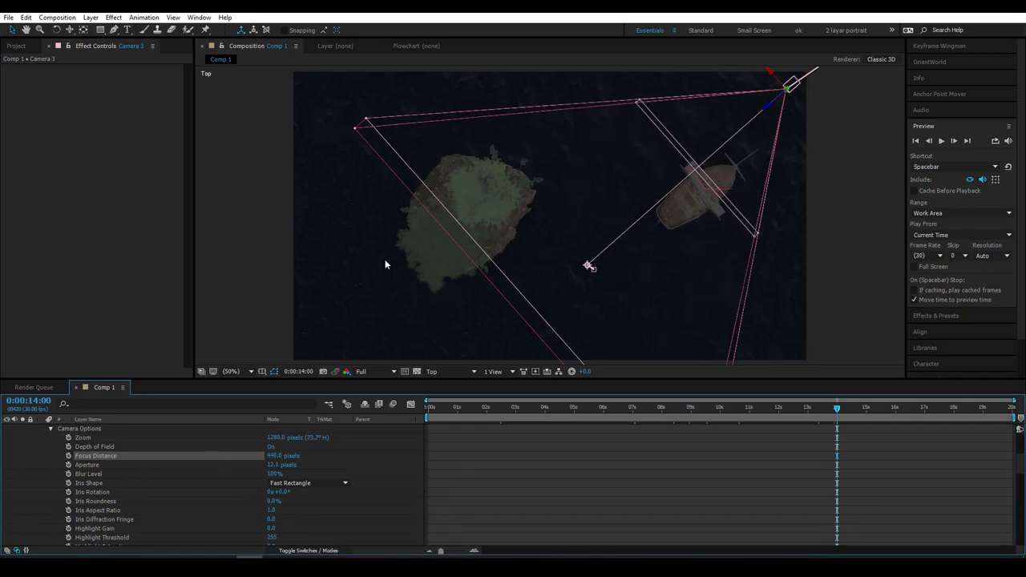
pyautogui.scroll(3, 876, 460)
pyautogui.scroll(2, 840, 457)
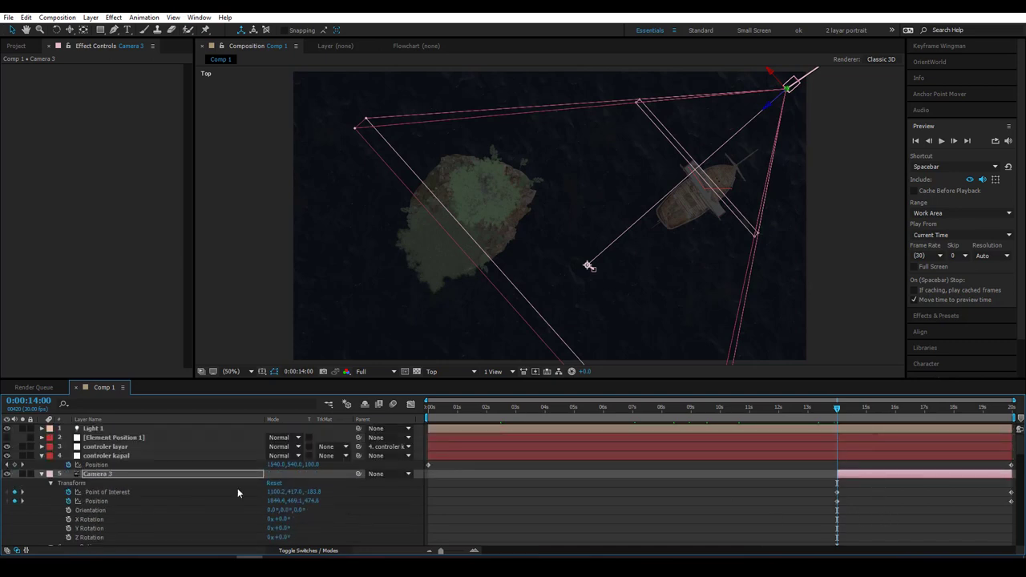
pyautogui.scroll(-5, 237, 491)
pyautogui.click(80, 491)
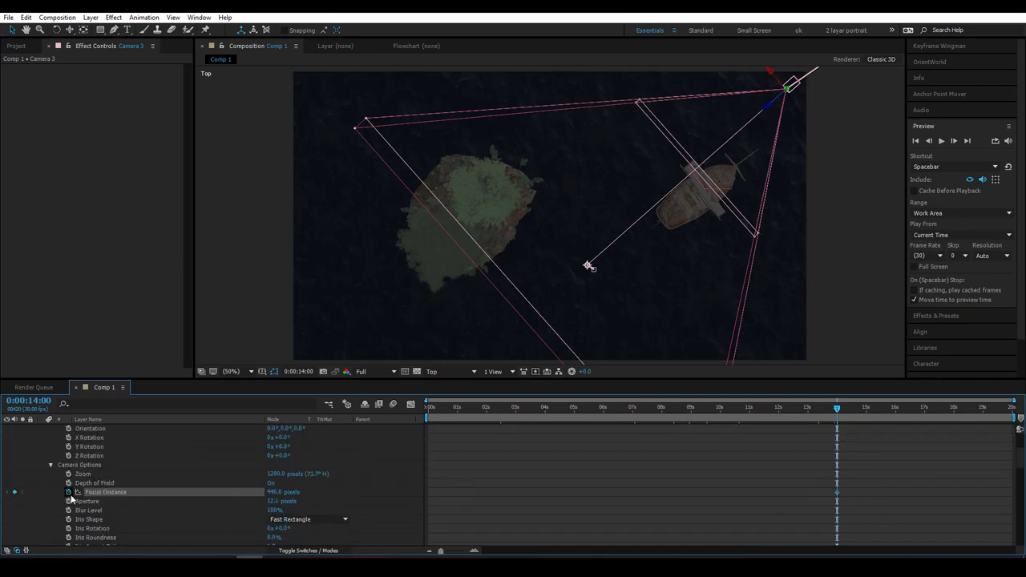
# At the comp's last frame, lower Camera 3's Focus Distance to 361 pixels.
pyautogui.scroll(2, 922, 446)
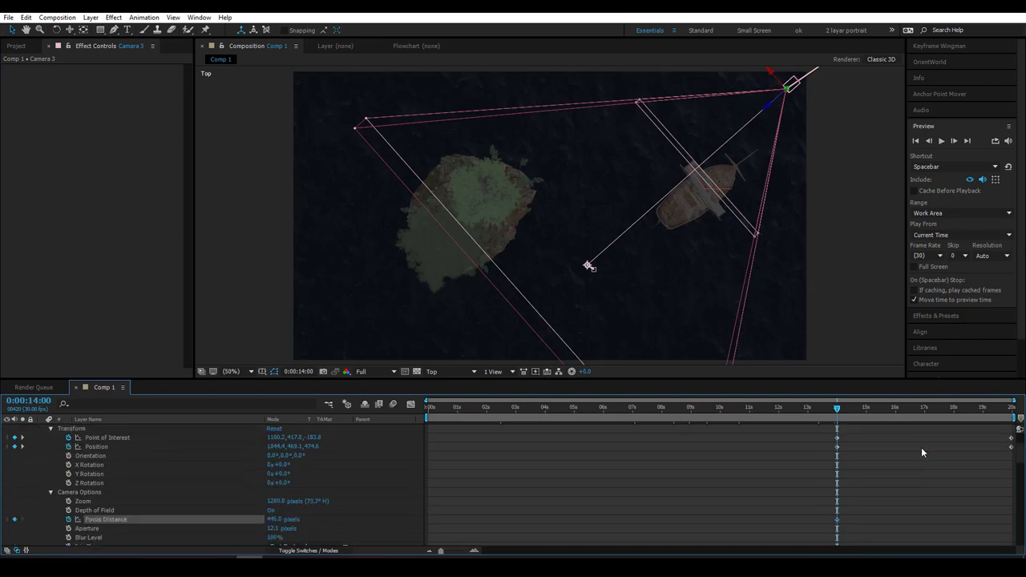
pyautogui.moveTo(971, 410); pyautogui.dragTo(1015, 409)
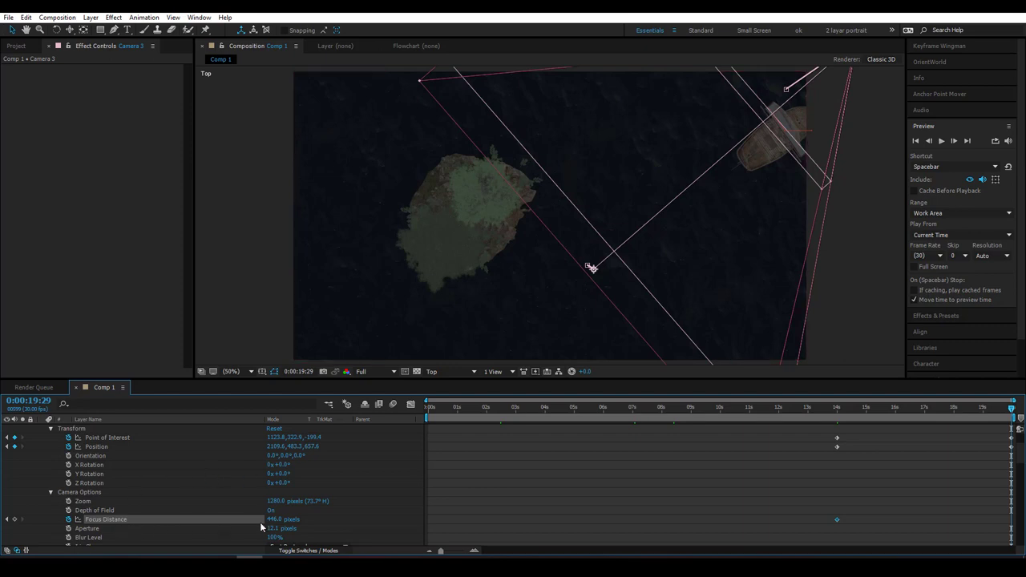
pyautogui.moveTo(276, 519); pyautogui.dragTo(227, 519)
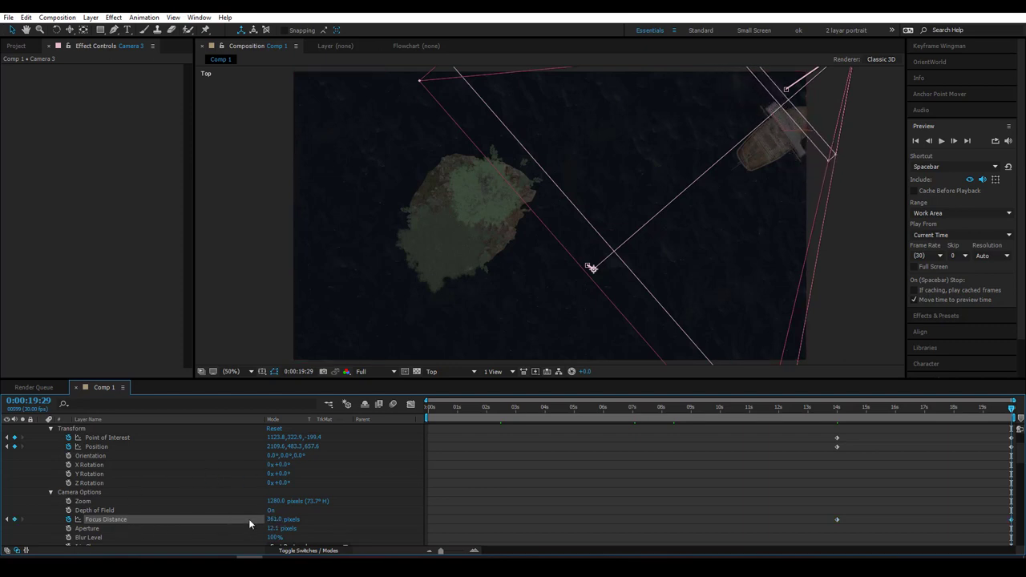
pyautogui.click(447, 371)
# Switch the viewer to Active Camera and check the blurred-foreground shot at 0:00:02:10.
pyautogui.click(450, 384)
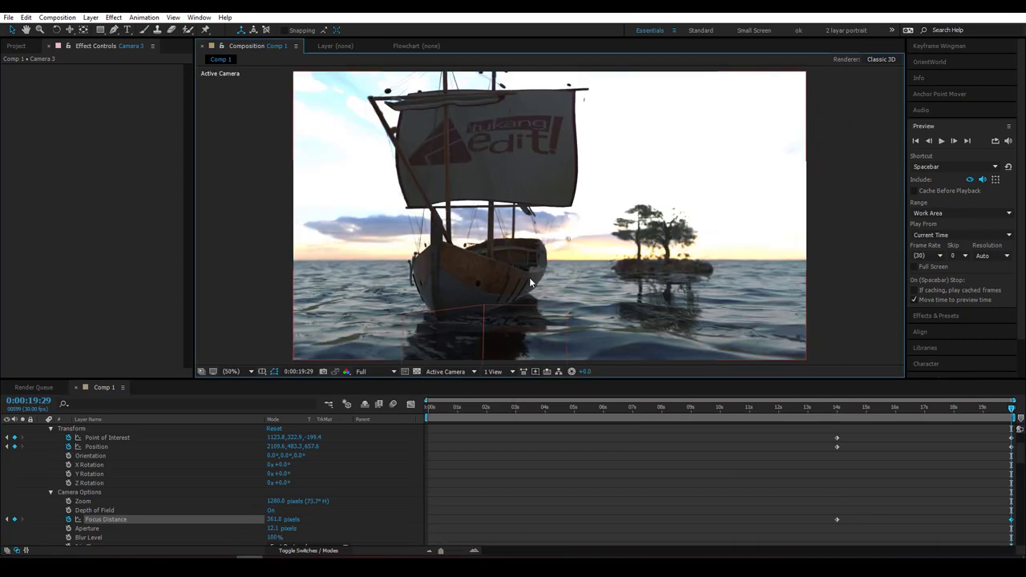
pyautogui.click(519, 372)
pyautogui.click(440, 410)
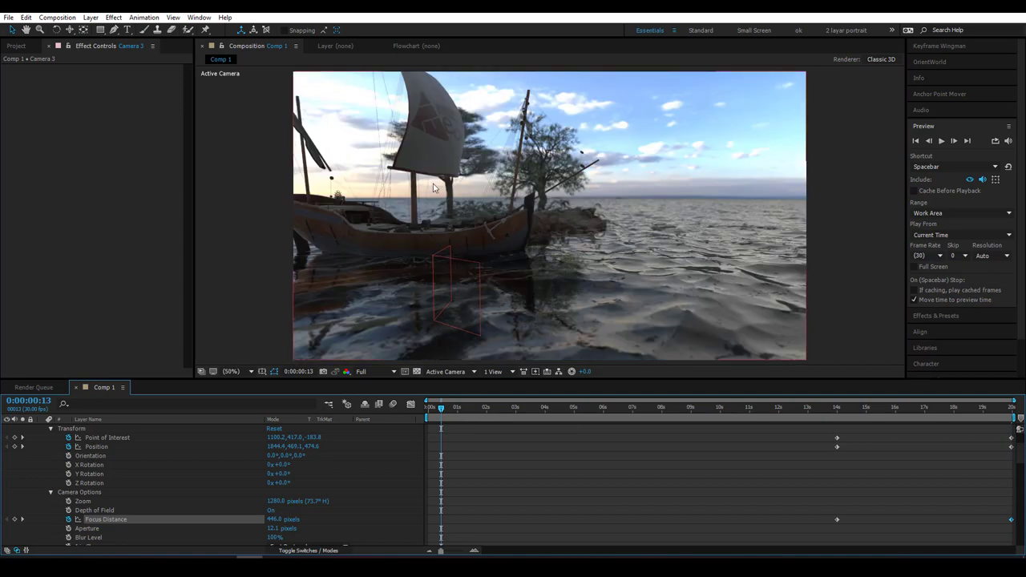
pyautogui.click(497, 410)
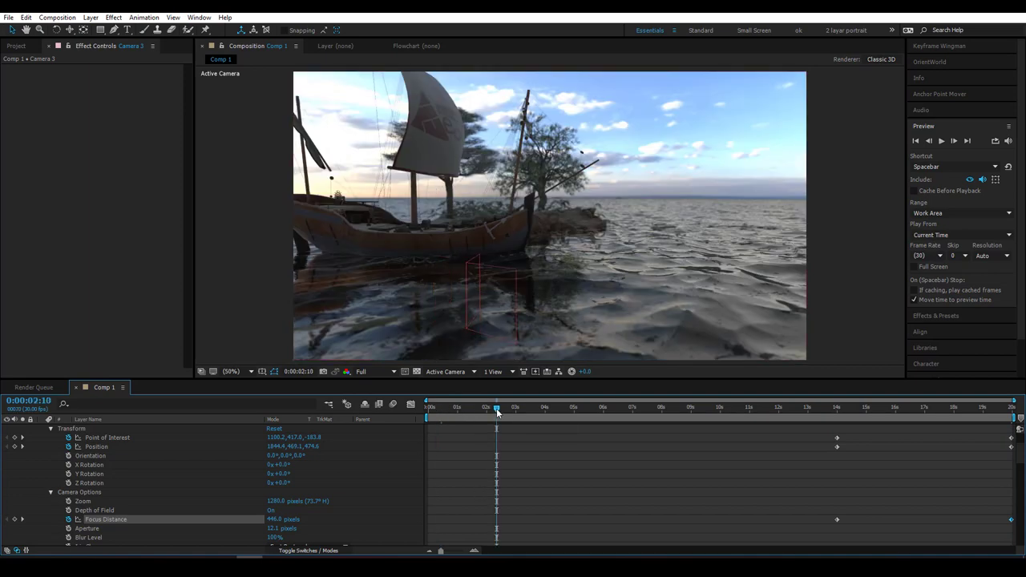
# Set Camera 3's Blur Level to 150%.
pyautogui.scroll(-1, 169, 498)
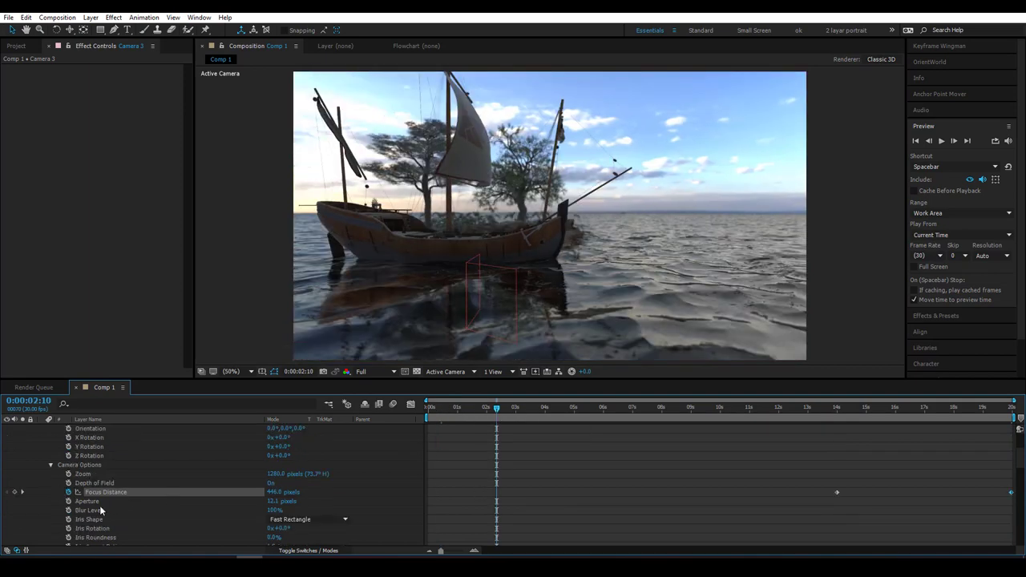
pyautogui.click(274, 511)
pyautogui.write('450')
pyautogui.press('Return')
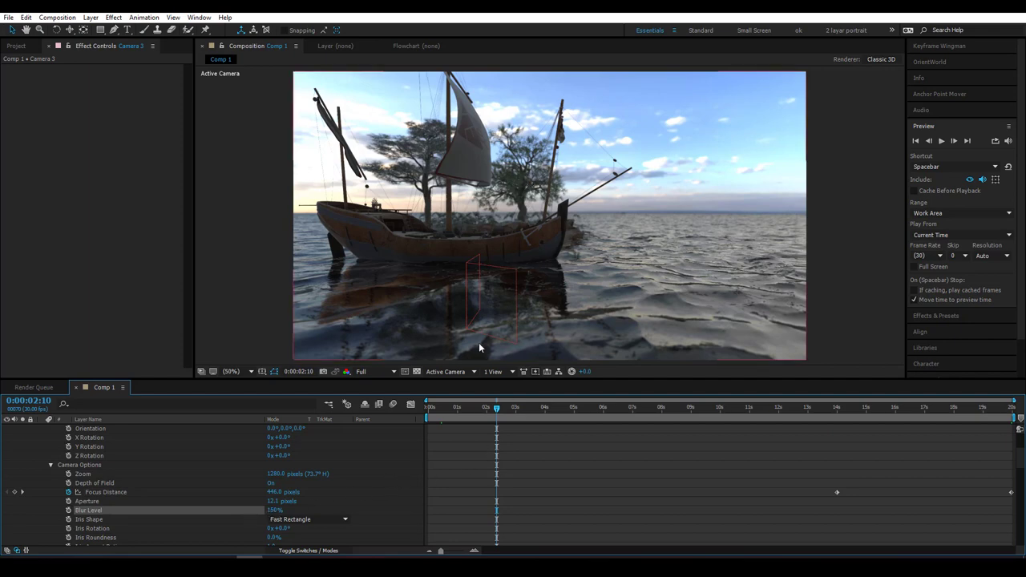
# Move the playhead from Camera 2's first keyframe at 7:01 to 0:00:07:11.
pyautogui.scroll(3, 571, 481)
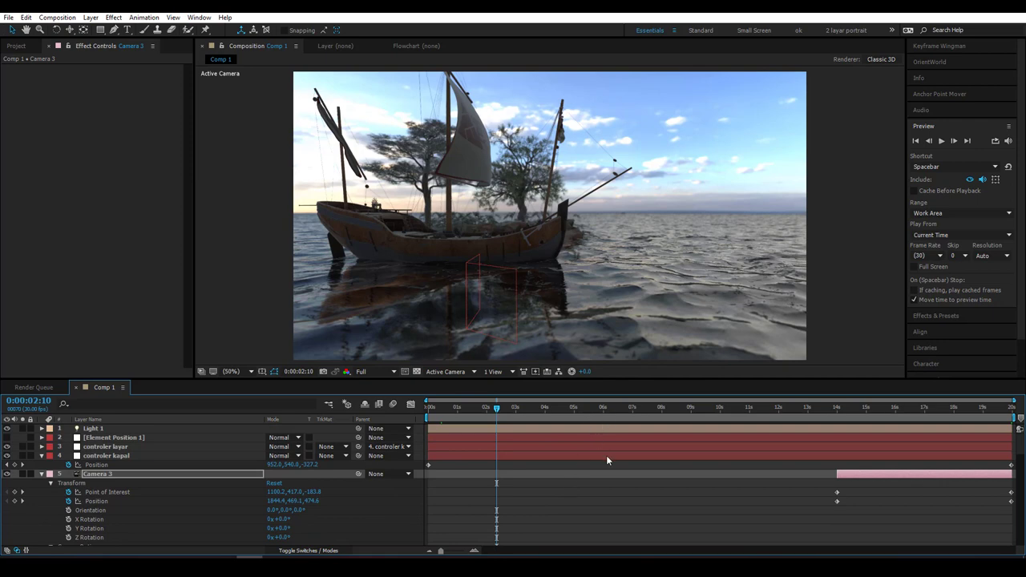
pyautogui.scroll(-1, 607, 463)
pyautogui.scroll(-3, 606, 462)
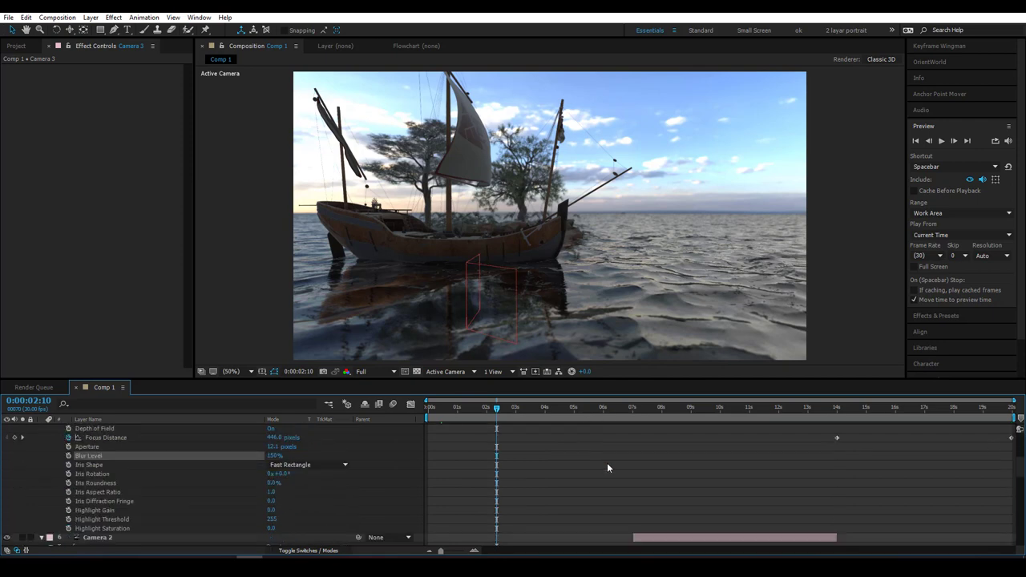
pyautogui.keyDown('shift'); pyautogui.click(649, 414); pyautogui.keyUp('shift')
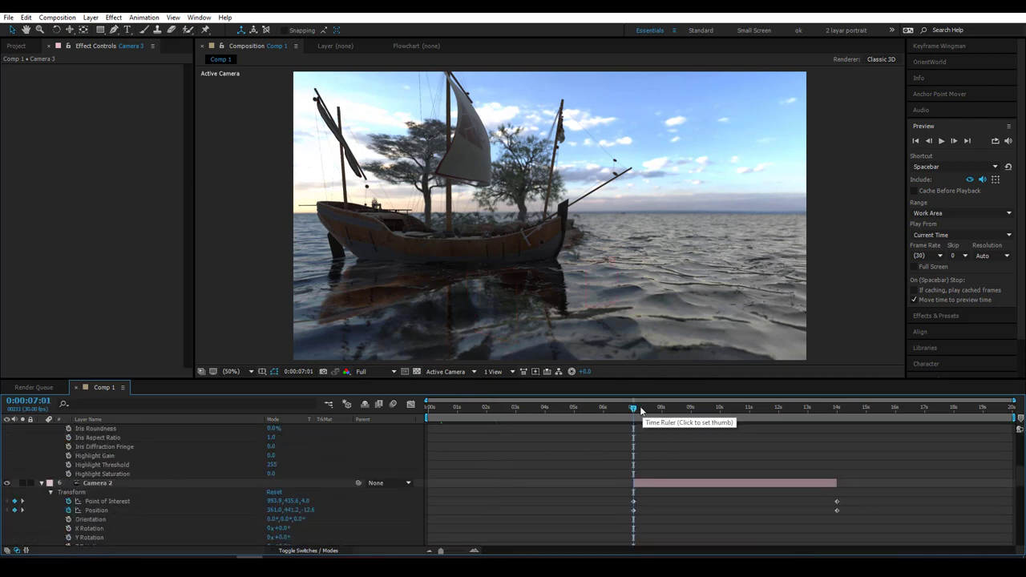
pyautogui.click(643, 410)
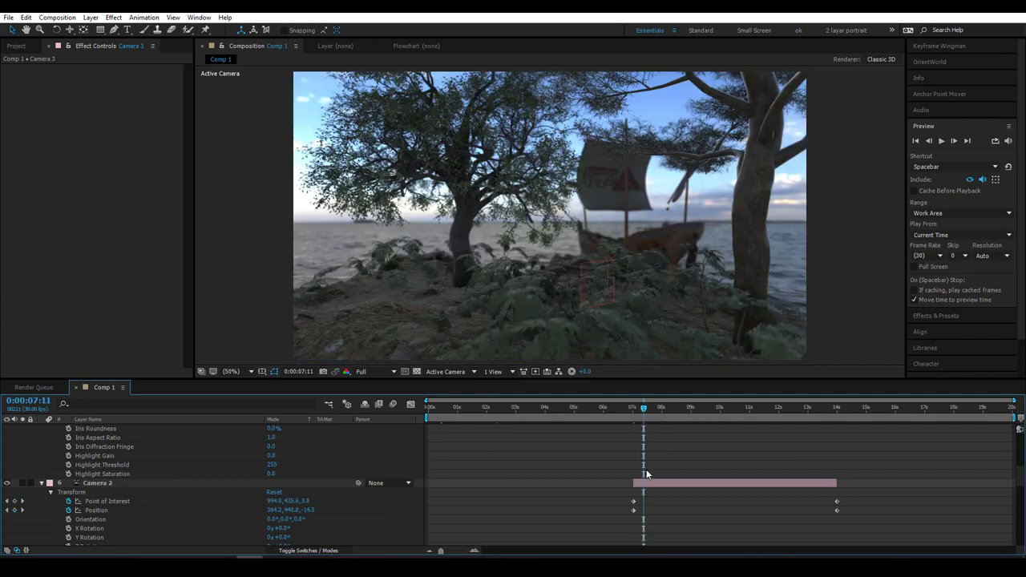
# Pull Camera 2's Focus Distance down to 222 at 7:11, then check focus at 7:27.
pyautogui.scroll(-1, 647, 477)
pyautogui.scroll(-3, 646, 474)
pyautogui.scroll(3, 646, 474)
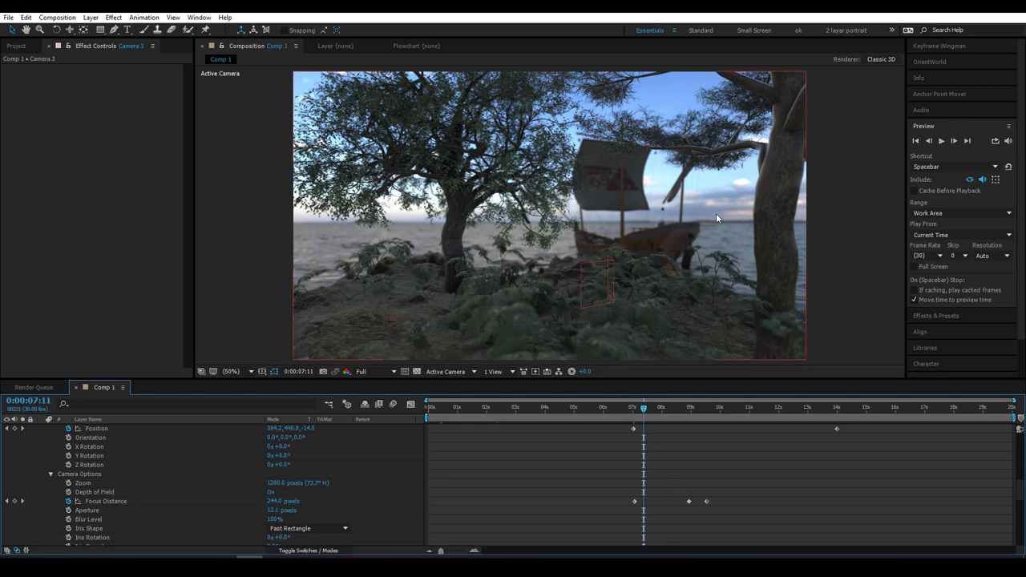
pyautogui.scroll(2, 589, 224)
pyautogui.scroll(-2, 589, 221)
pyautogui.click(102, 500)
pyautogui.moveTo(277, 501); pyautogui.dragTo(259, 501)
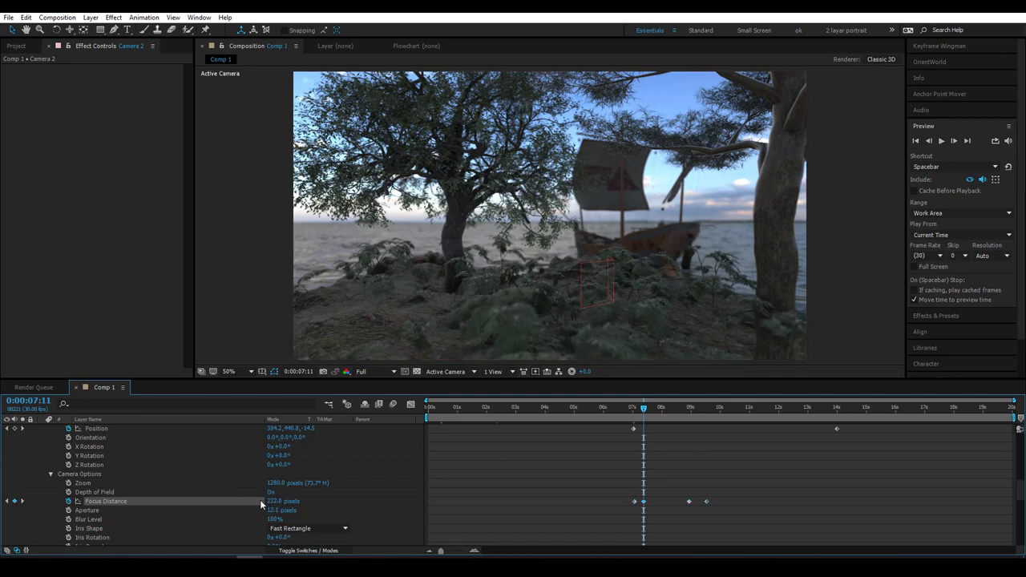
pyautogui.click(659, 410)
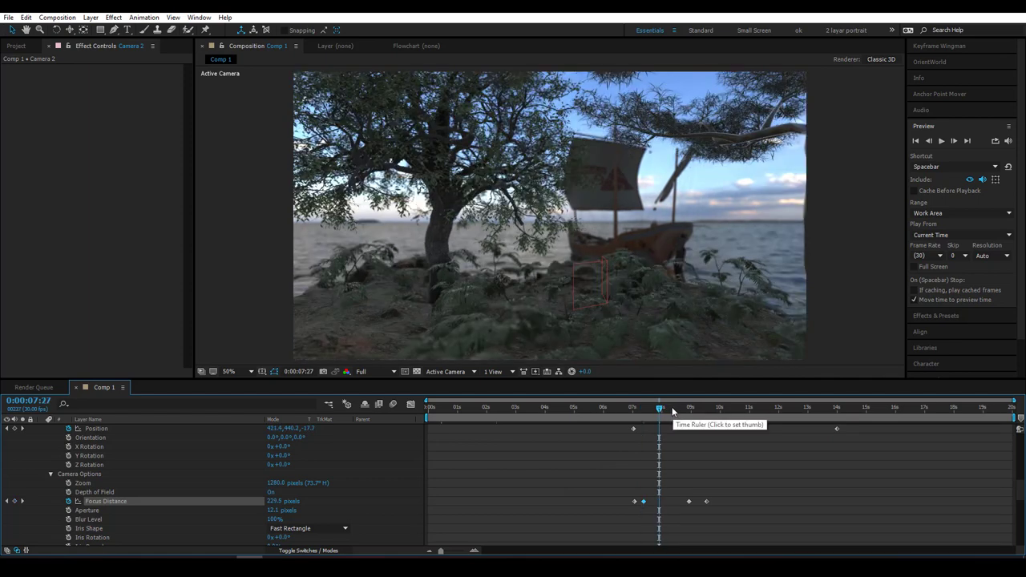
# Review Camera 2's focus on the ship at 8:10, 8:19, 9:01, 9:12, 9:17, 10:21 and 12:05.
pyautogui.click(672, 407)
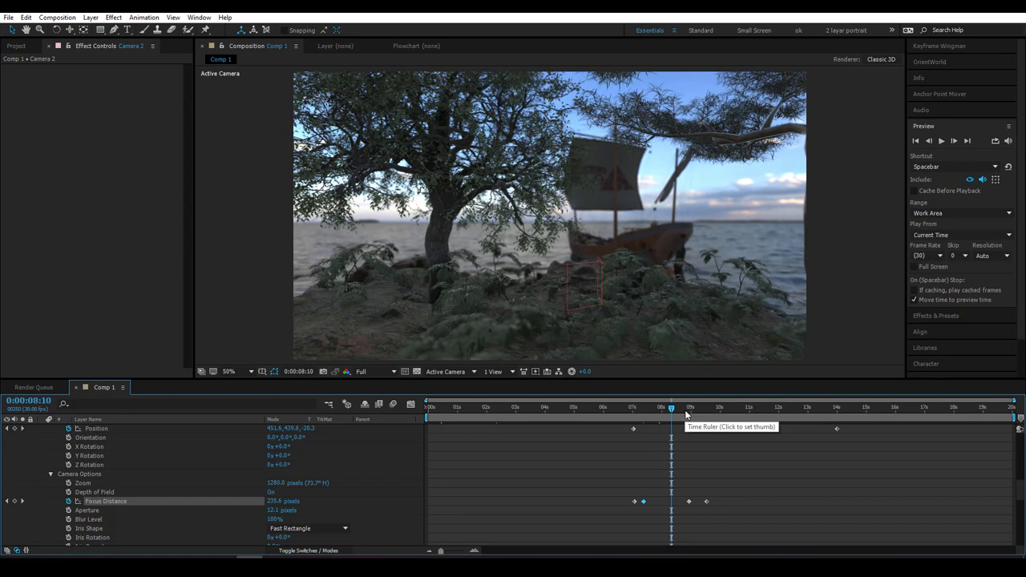
pyautogui.click(680, 409)
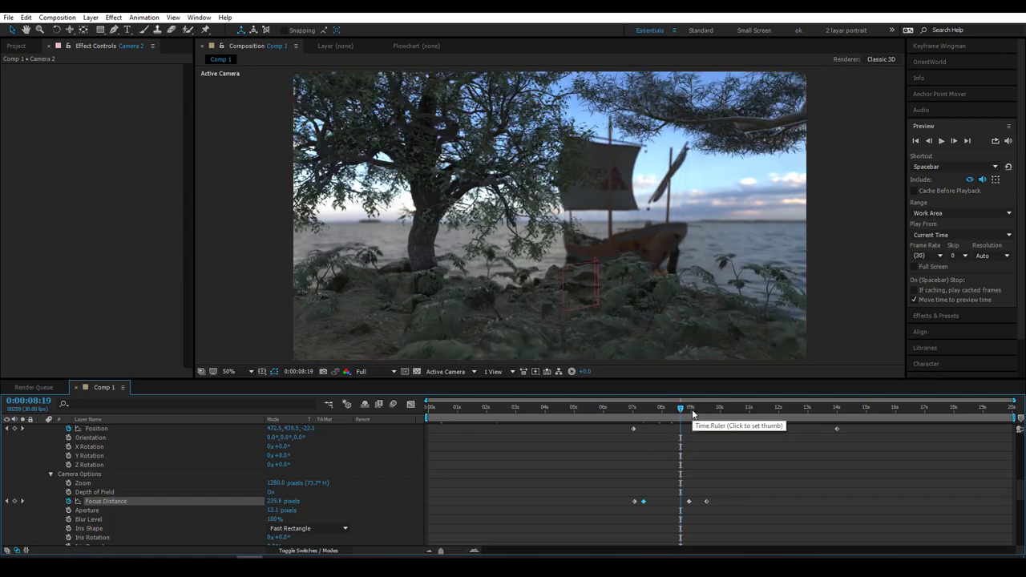
pyautogui.click(692, 409)
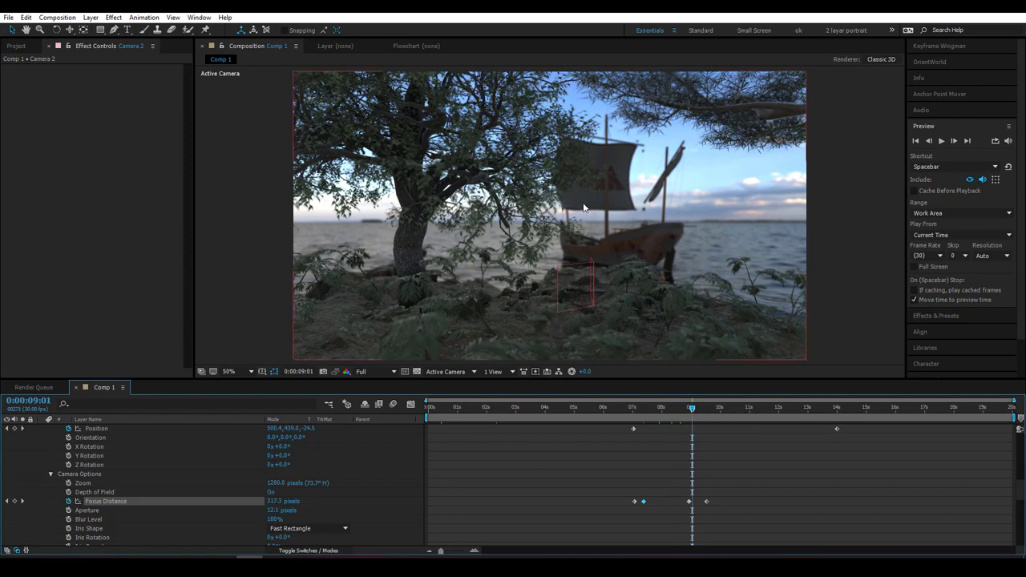
pyautogui.click(703, 413)
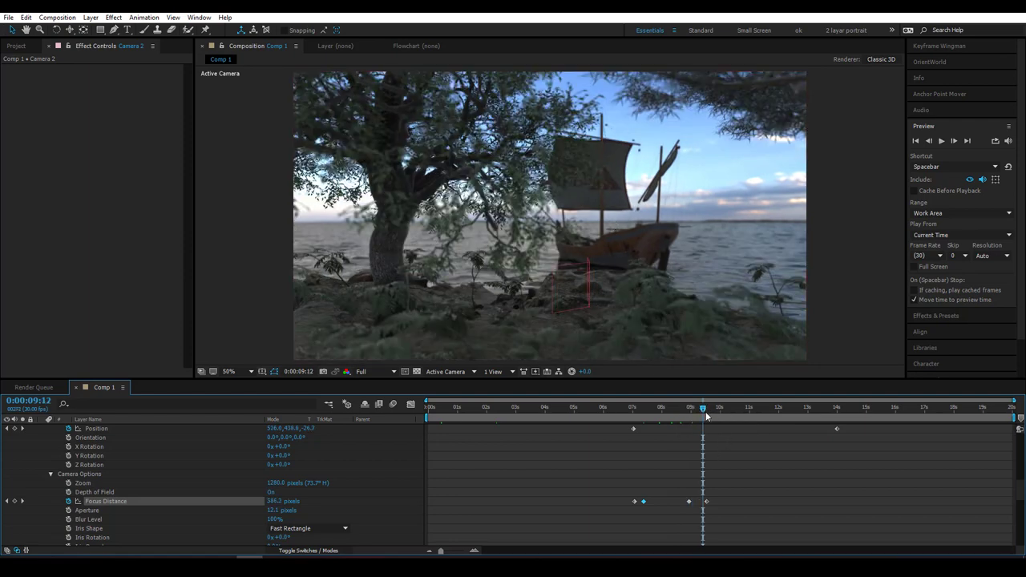
pyautogui.click(708, 411)
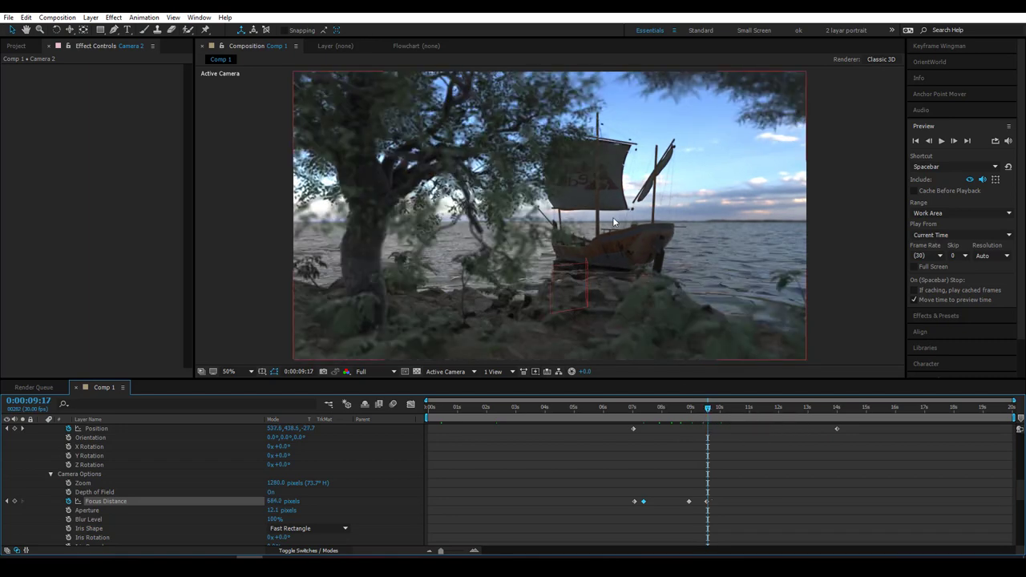
pyautogui.click(740, 412)
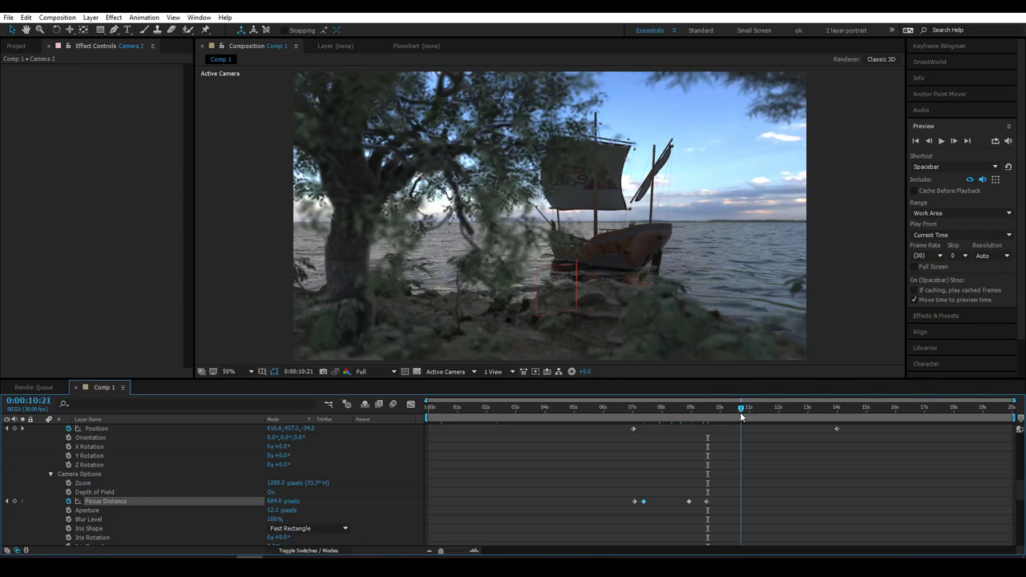
pyautogui.click(783, 409)
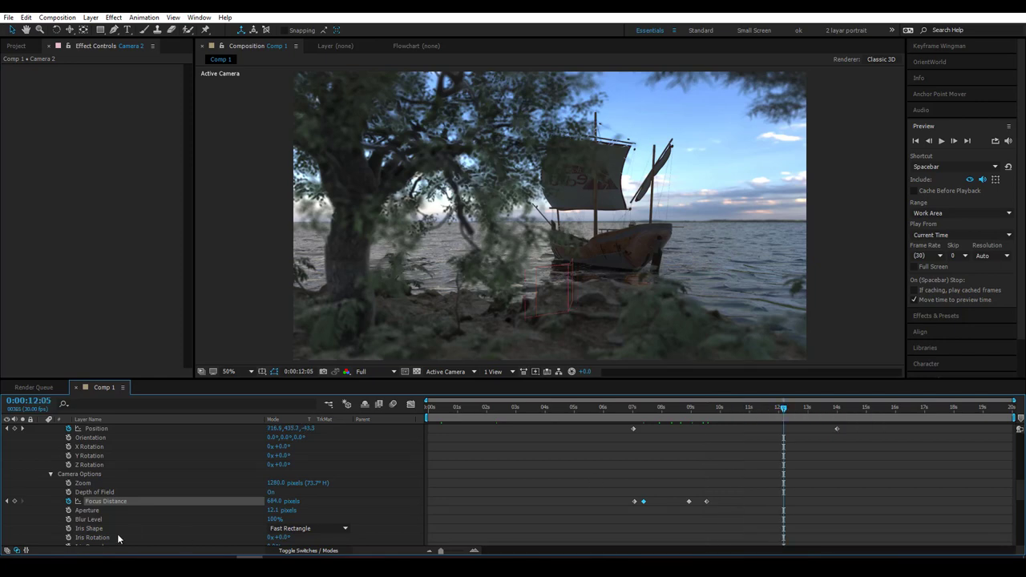
pyautogui.scroll(3, 120, 513)
pyautogui.scroll(5, 124, 488)
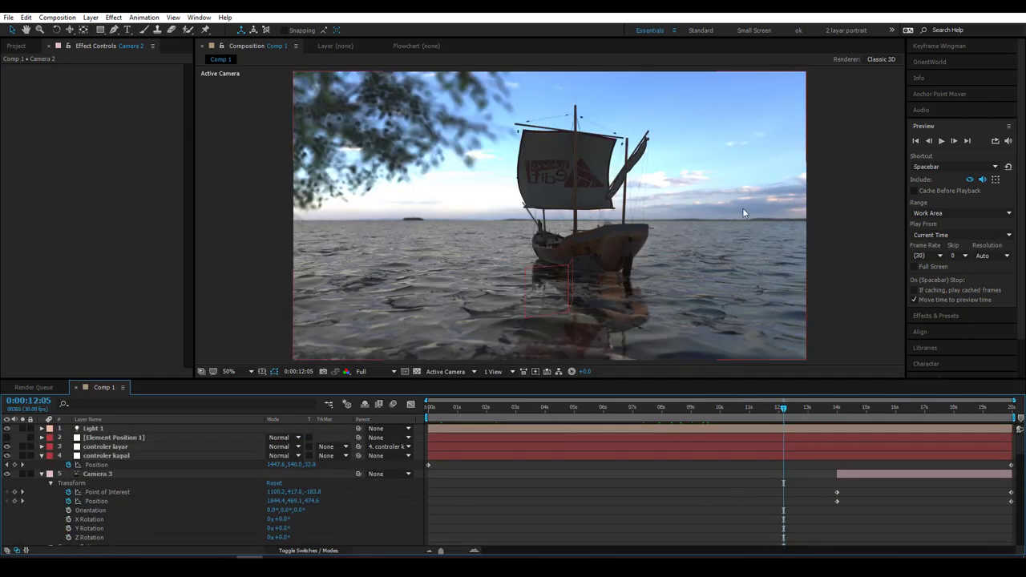
# Collapse the Camera 2 and 3 properties, select the element layer and reveal its Fog settings.
pyautogui.click(42, 474)
pyautogui.click(41, 482)
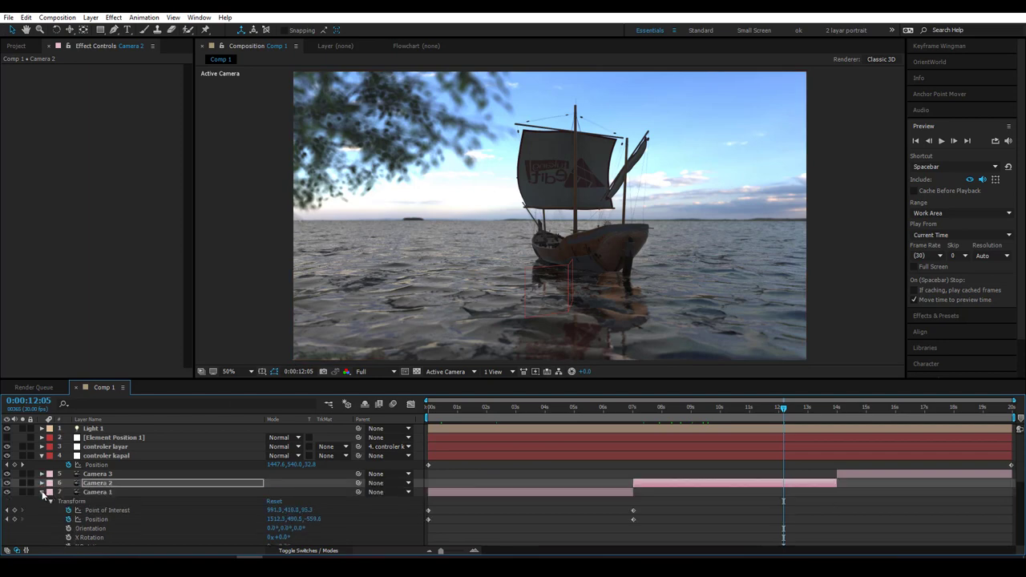
pyautogui.click(96, 510)
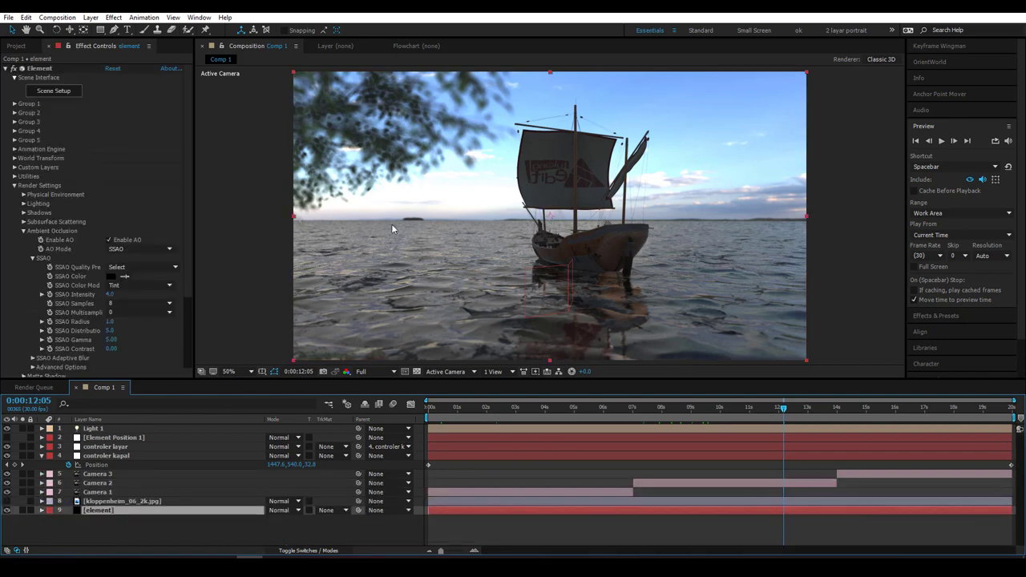
pyautogui.scroll(-2, 76, 258)
pyautogui.click(23, 190)
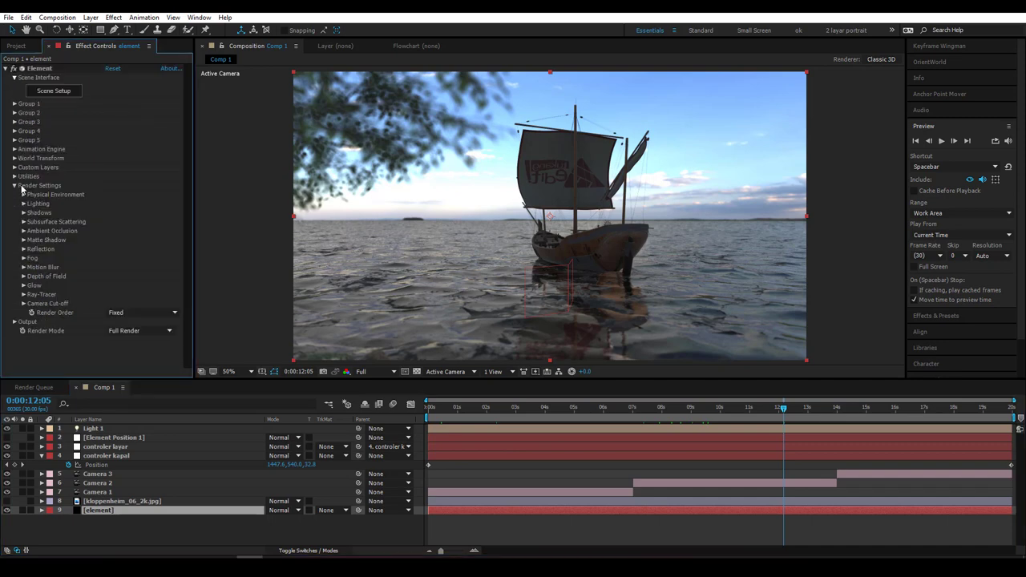
pyautogui.click(23, 258)
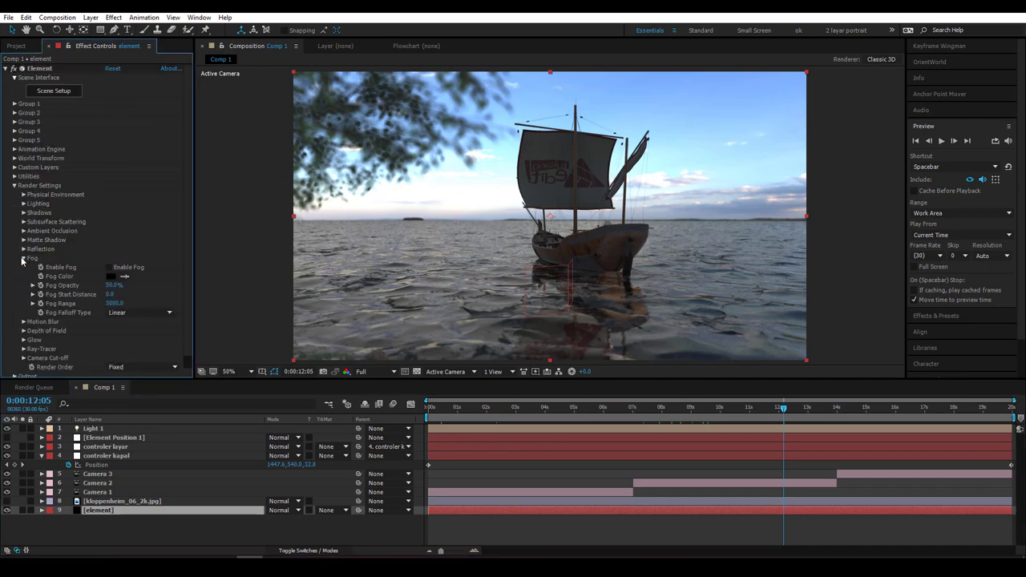
# Enable fog with a grey-blue colour sampled from the sky and Fog Start Distance 1200.
pyautogui.click(123, 276)
pyautogui.click(483, 217)
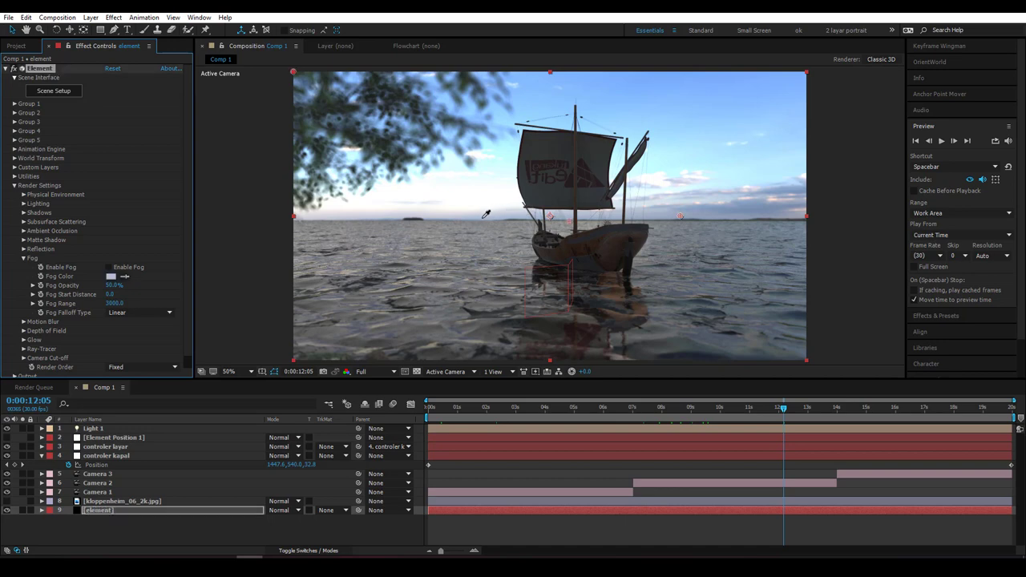
pyautogui.click(108, 268)
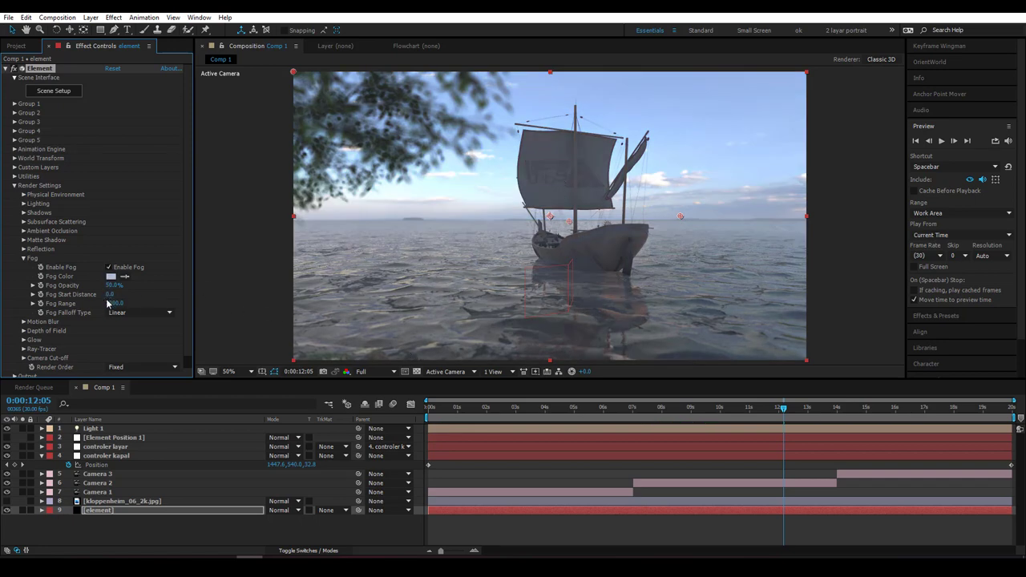
pyautogui.moveTo(110, 295); pyautogui.dragTo(205, 297)
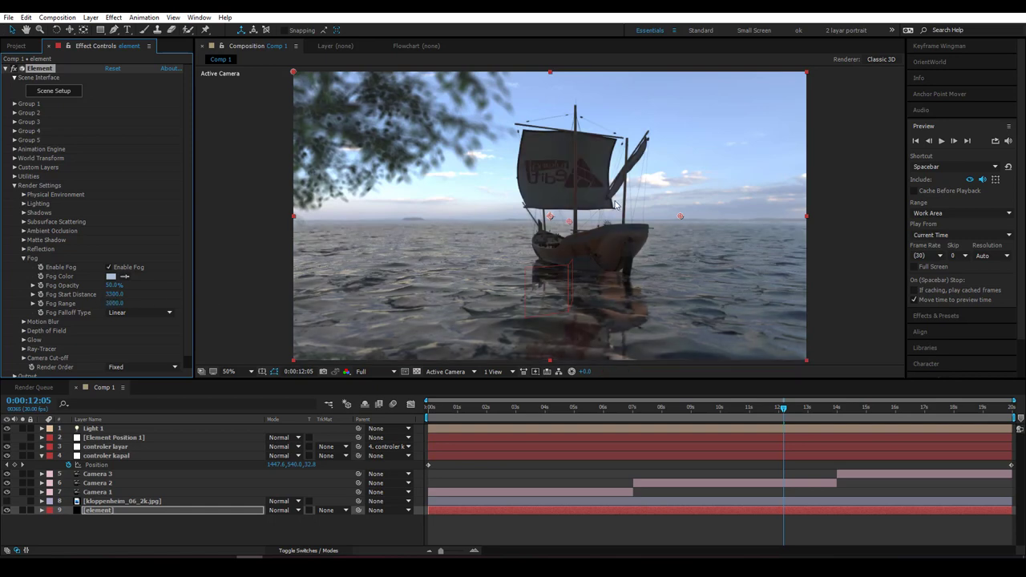
pyautogui.click(887, 408)
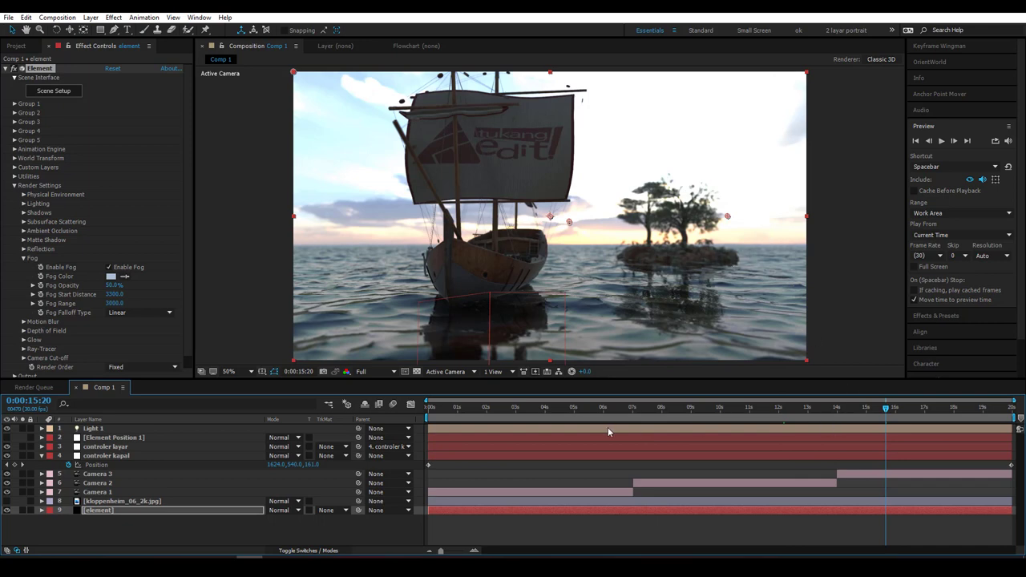
pyautogui.click(530, 409)
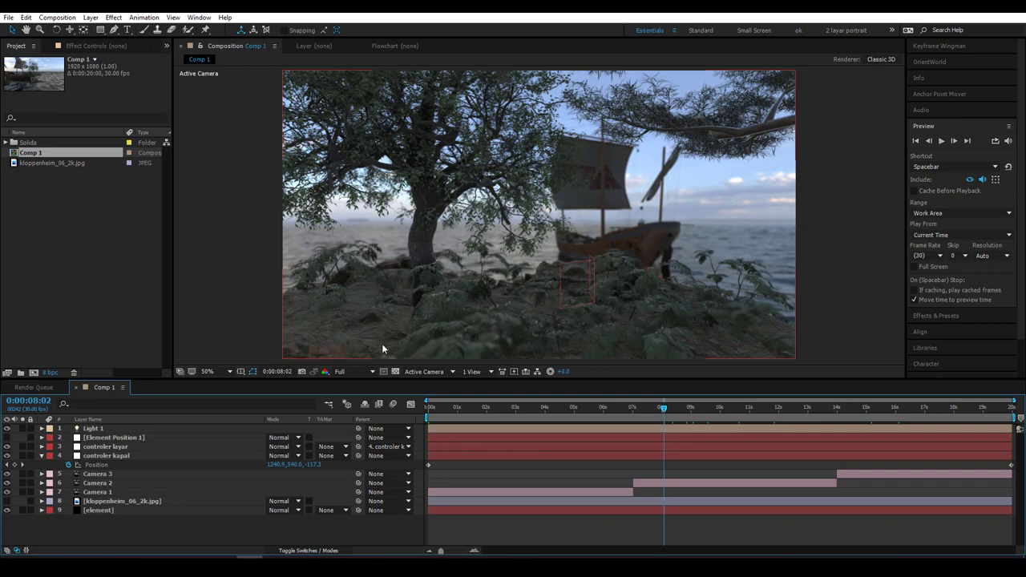
# Select Light 1, switch to the Top view, and drag the light up and right.
pyautogui.click(97, 429)
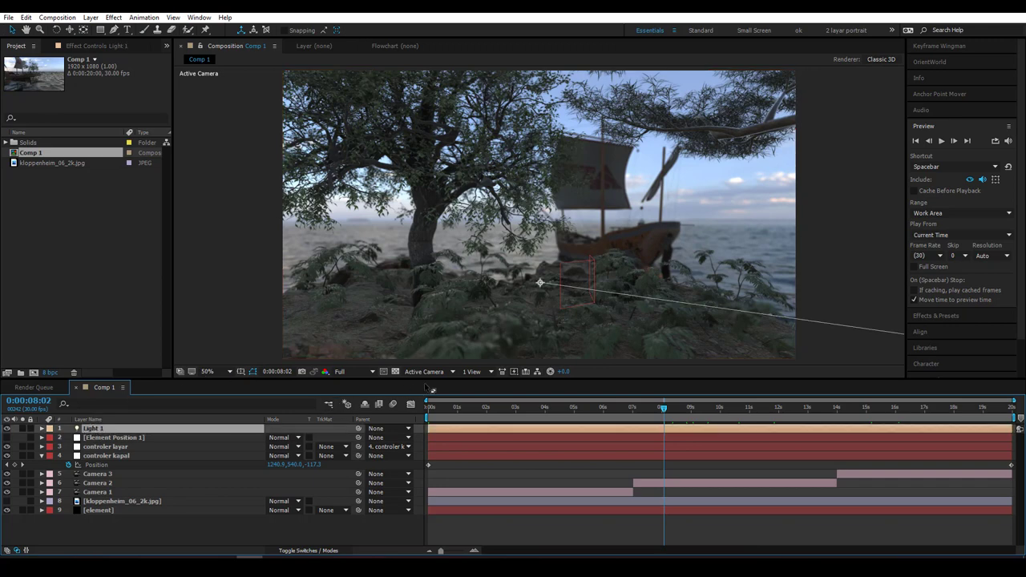
pyautogui.click(429, 372)
pyautogui.click(435, 460)
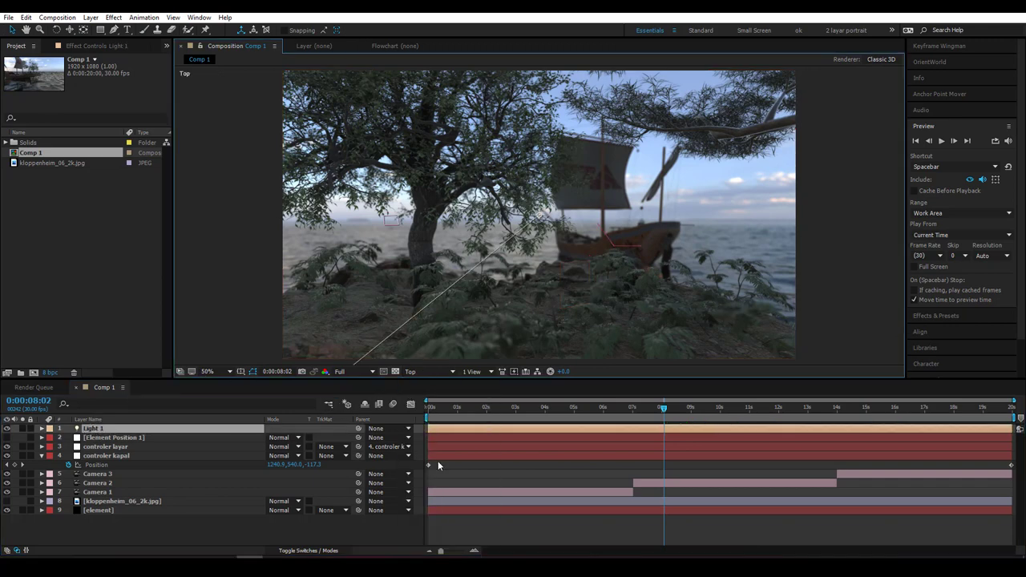
pyautogui.scroll(-2, 491, 280)
pyautogui.scroll(-4, 490, 266)
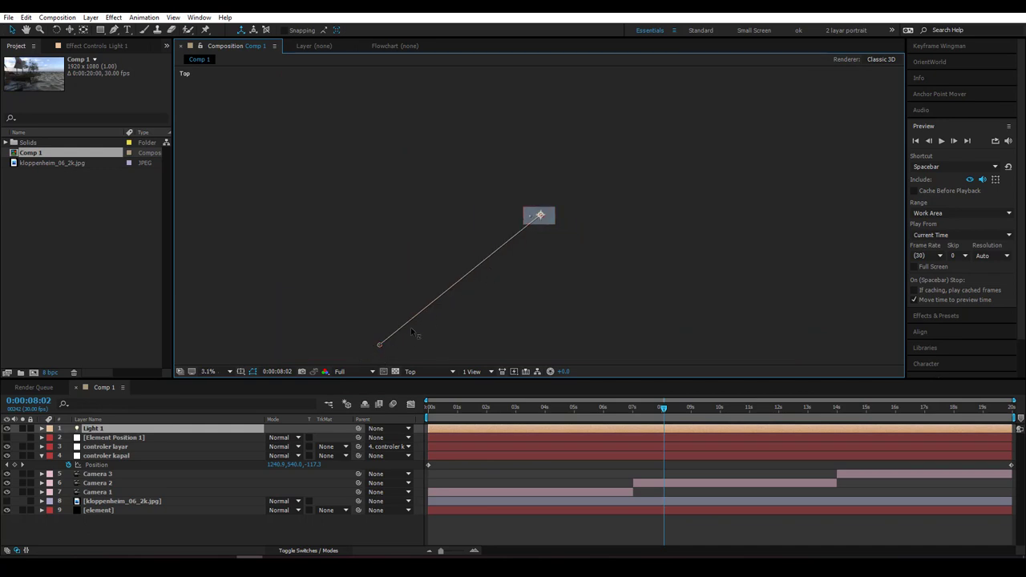
pyautogui.moveTo(391, 359); pyautogui.dragTo(535, 243)
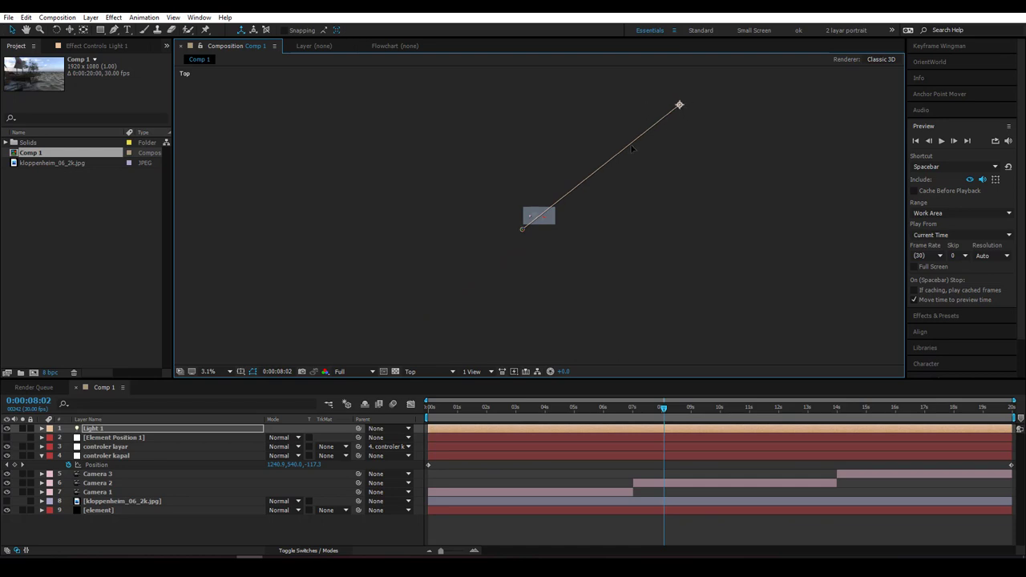
pyautogui.moveTo(683, 101); pyautogui.dragTo(537, 216)
# Place Light 1 up-right of the island and return to the Active Camera view.
pyautogui.scroll(1, 545, 216)
pyautogui.scroll(1, 537, 225)
pyautogui.scroll(2, 513, 242)
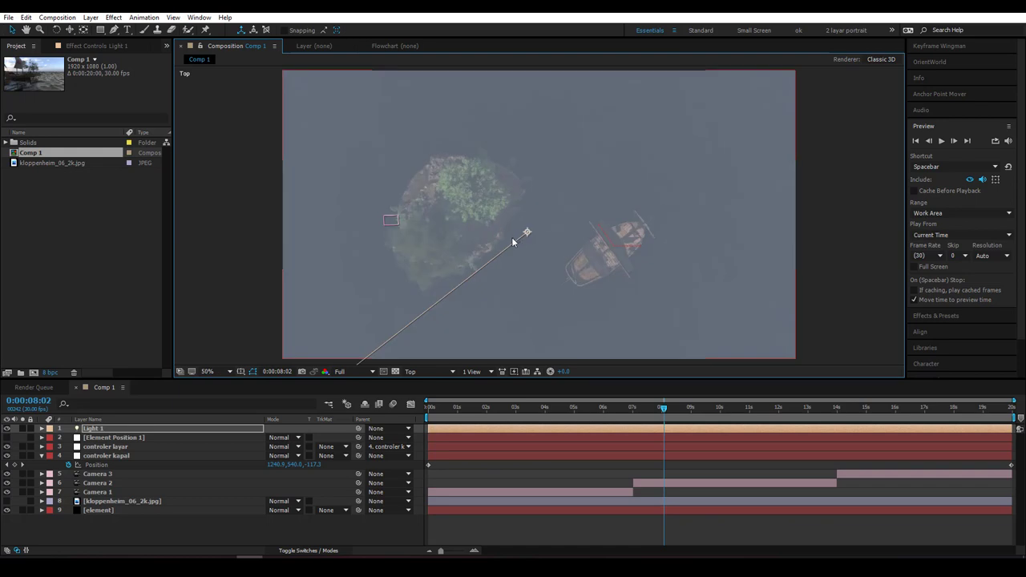
pyautogui.scroll(-1, 513, 242)
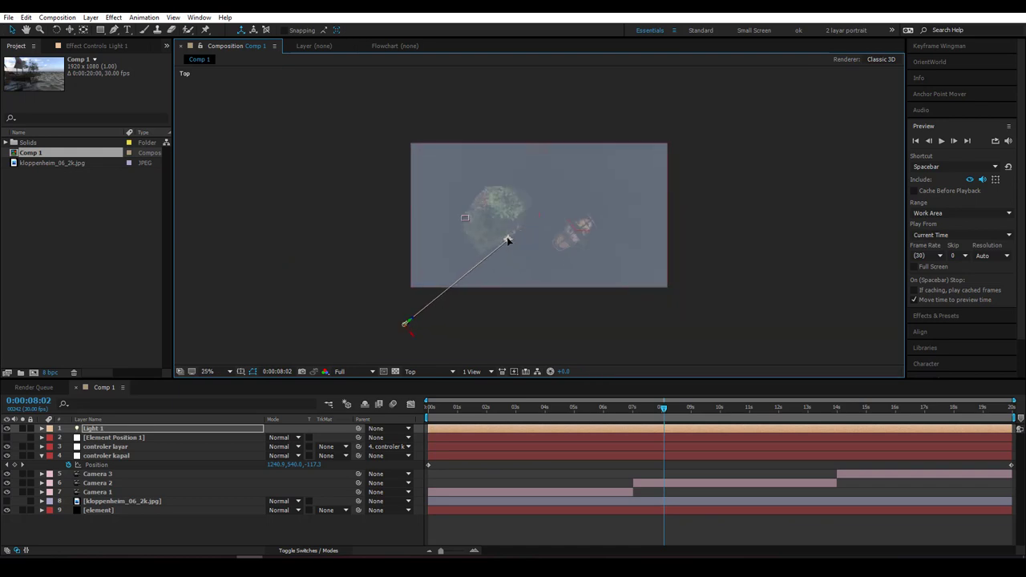
pyautogui.moveTo(506, 239); pyautogui.dragTo(539, 200)
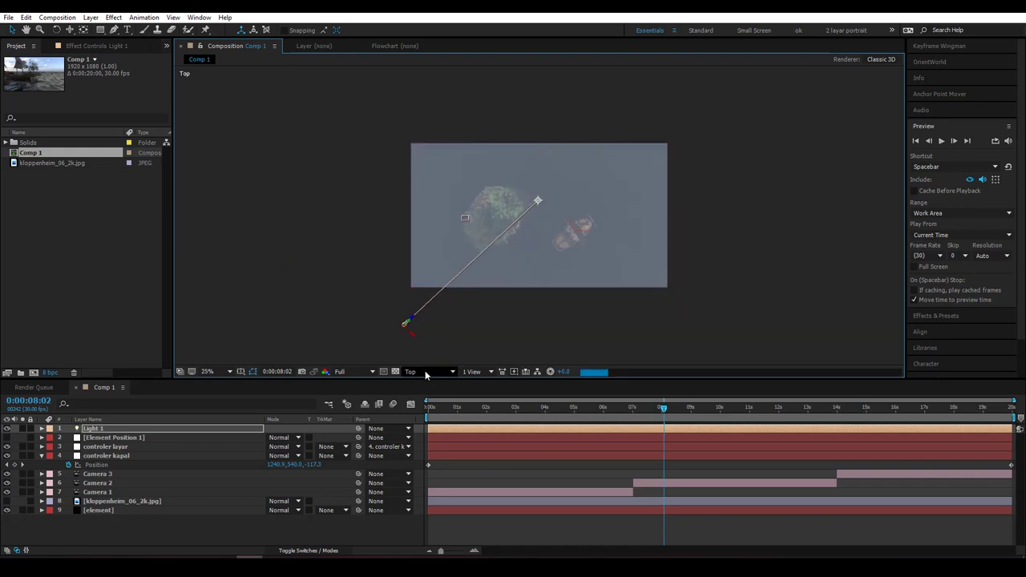
pyautogui.click(425, 370)
pyautogui.click(426, 384)
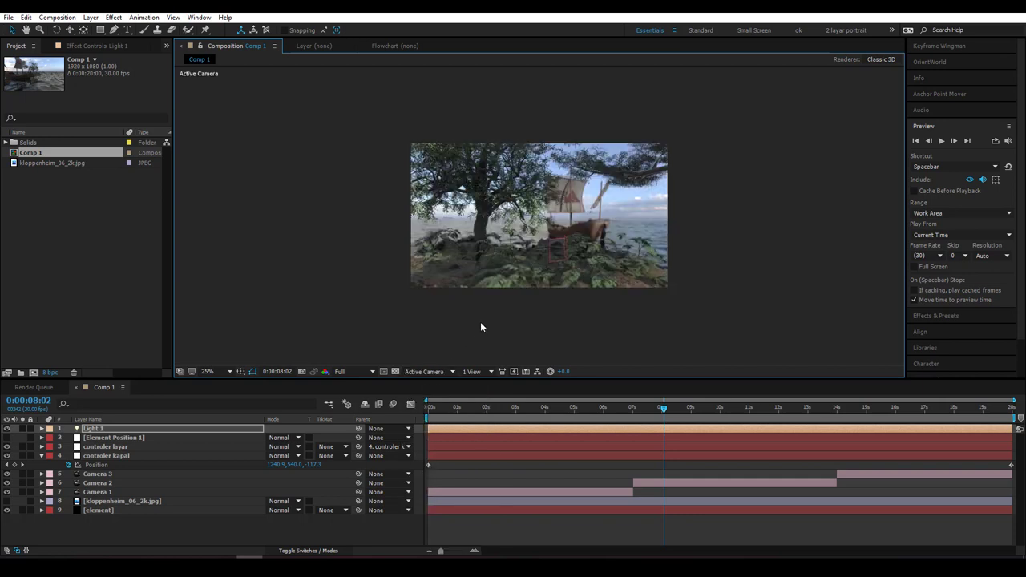
pyautogui.scroll(1, 483, 297)
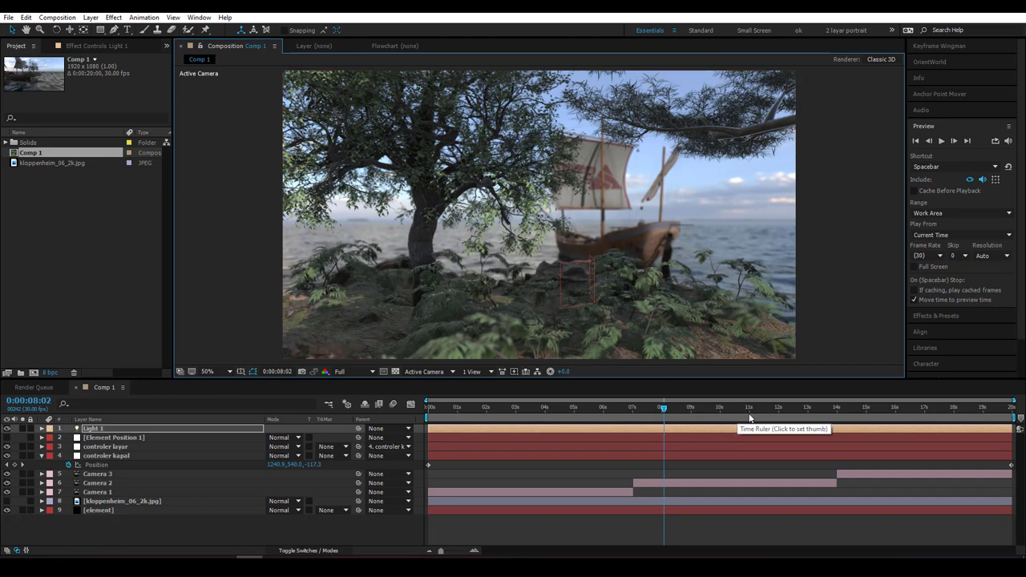
# Check the lighting at 14:29 and 2:20, then preview the whole animation from 0:00:00:00.
pyautogui.click(864, 410)
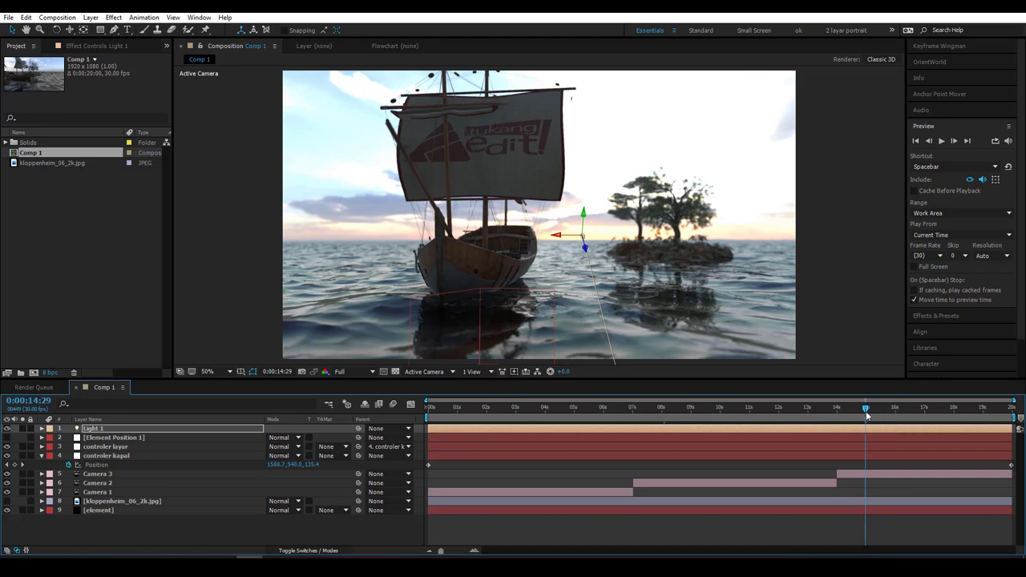
pyautogui.click(506, 410)
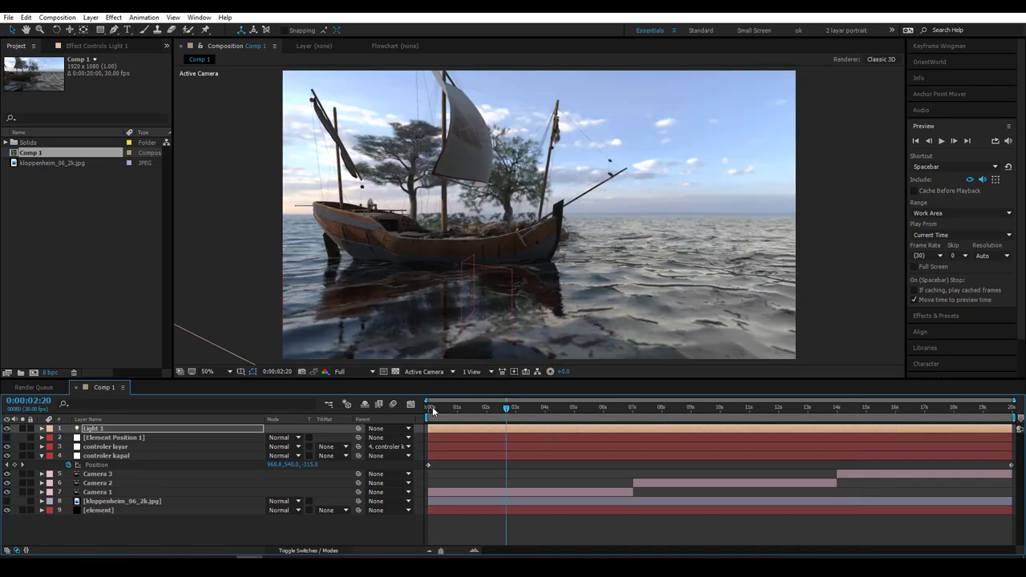
pyautogui.click(430, 410)
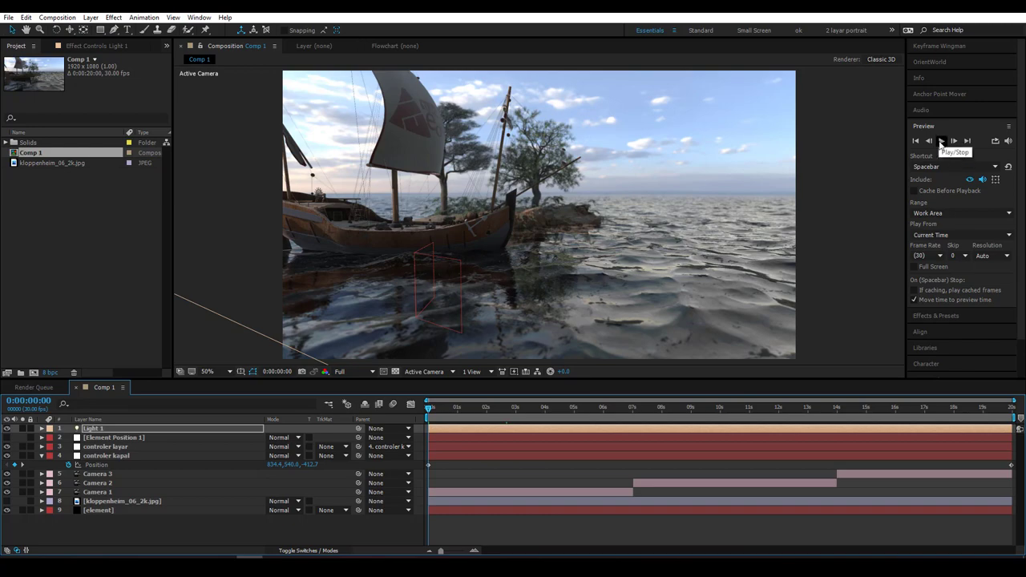
pyautogui.click(941, 141)
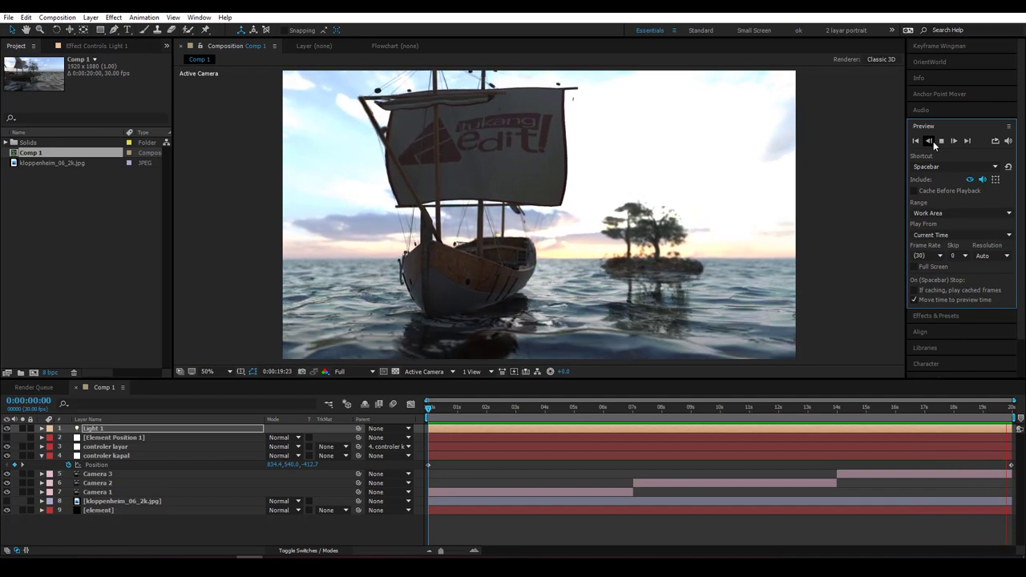
pyautogui.click(941, 140)
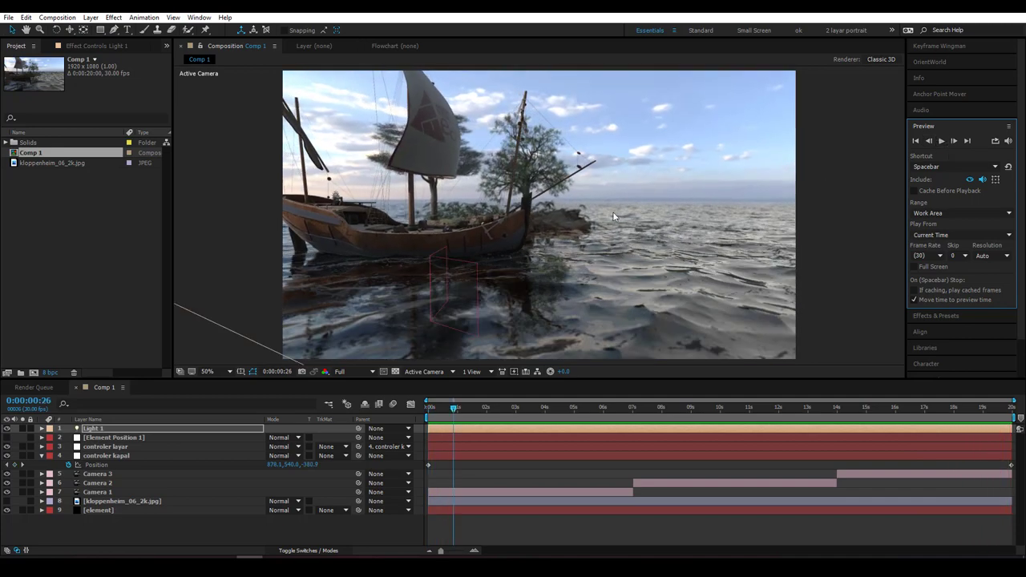